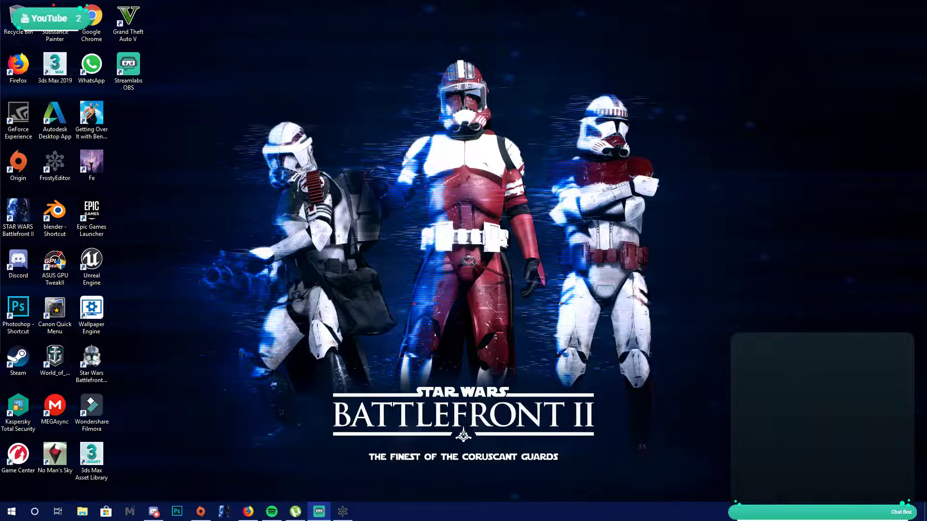
Switch to the Frosty Editor window holding the Star Wars: Battlefront 2 project
click(343, 511)
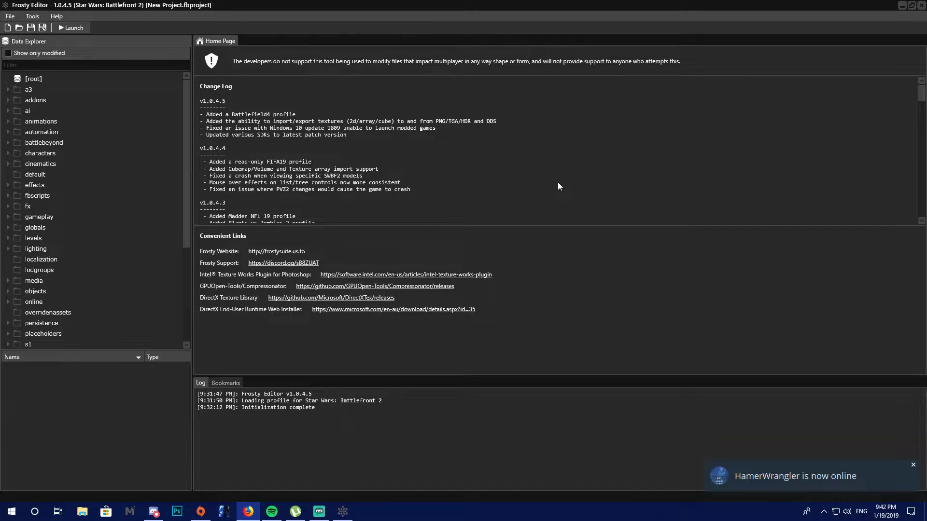
scroll(45, 166, down, 1)
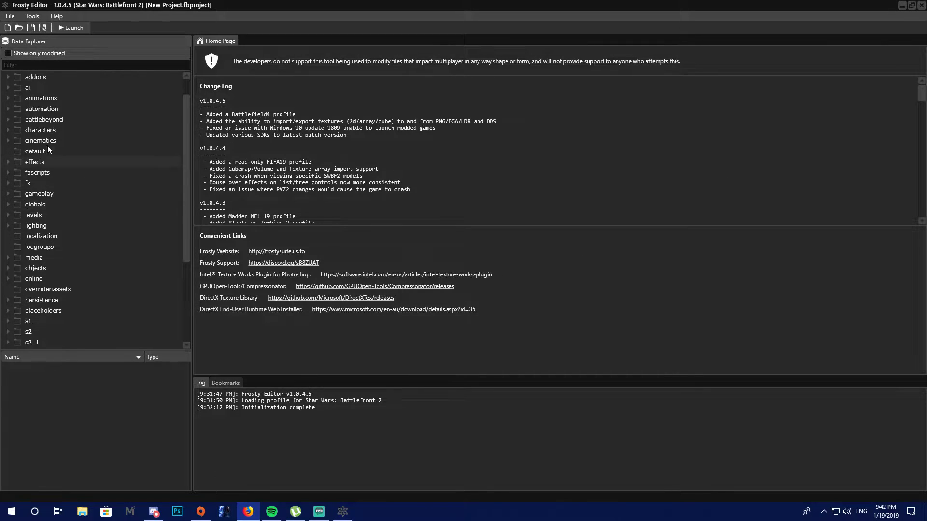
click(899, 6)
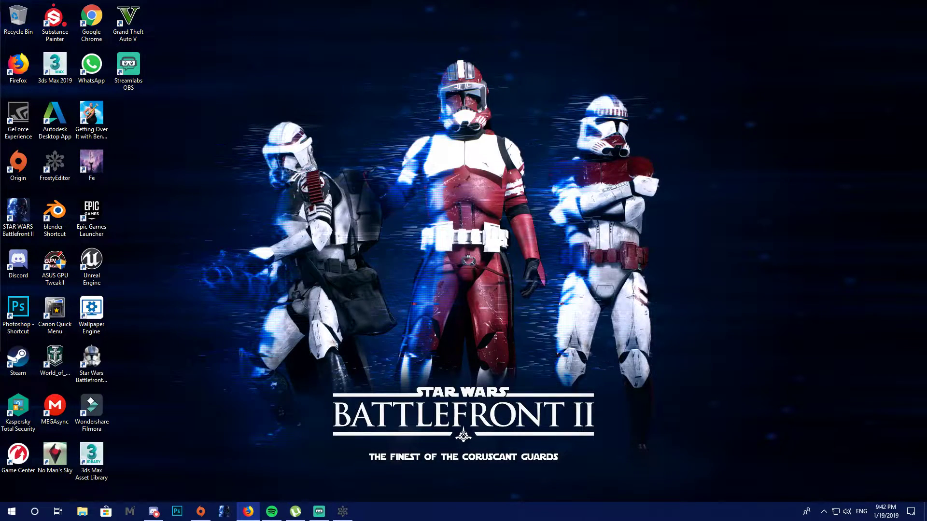
click(348, 512)
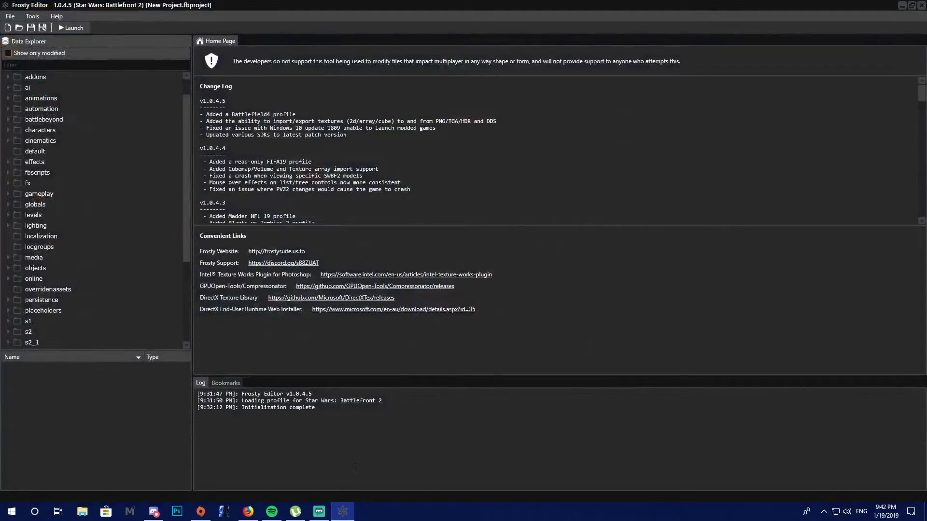
click(347, 512)
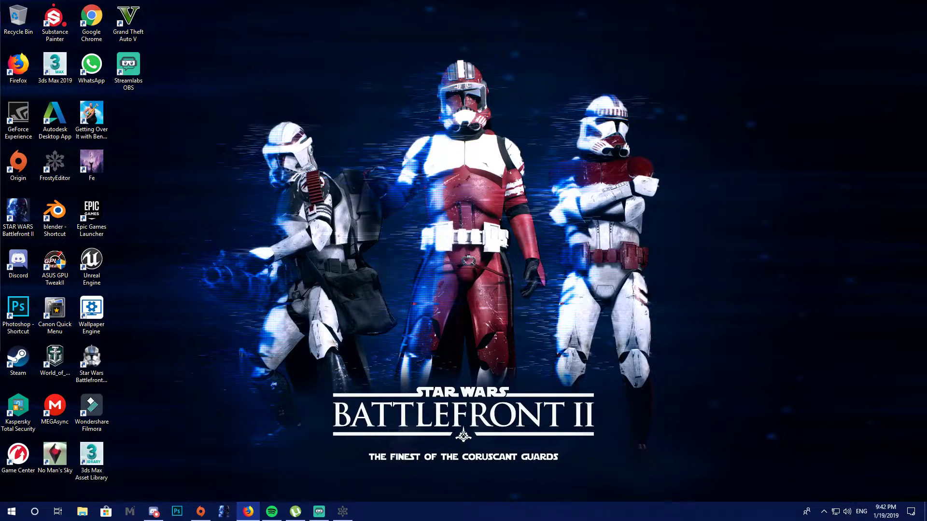
click(343, 512)
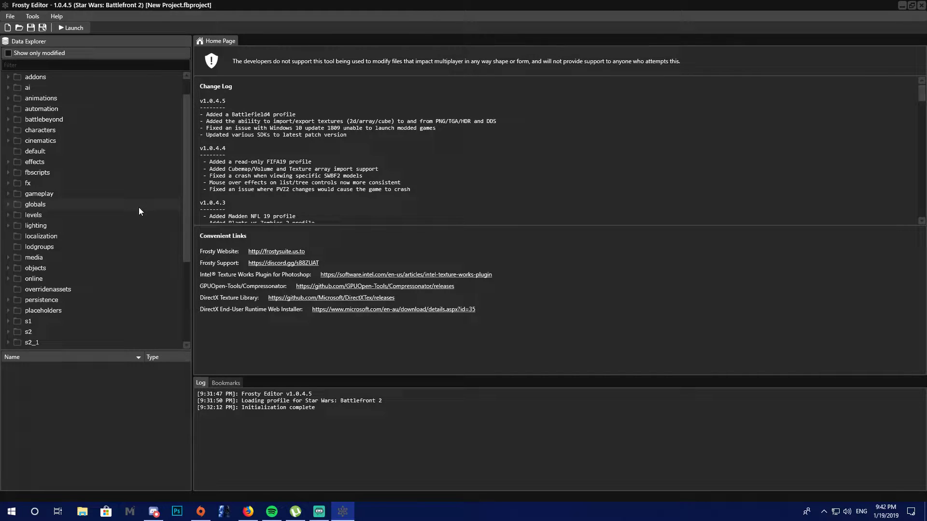
key(alt+Tab)
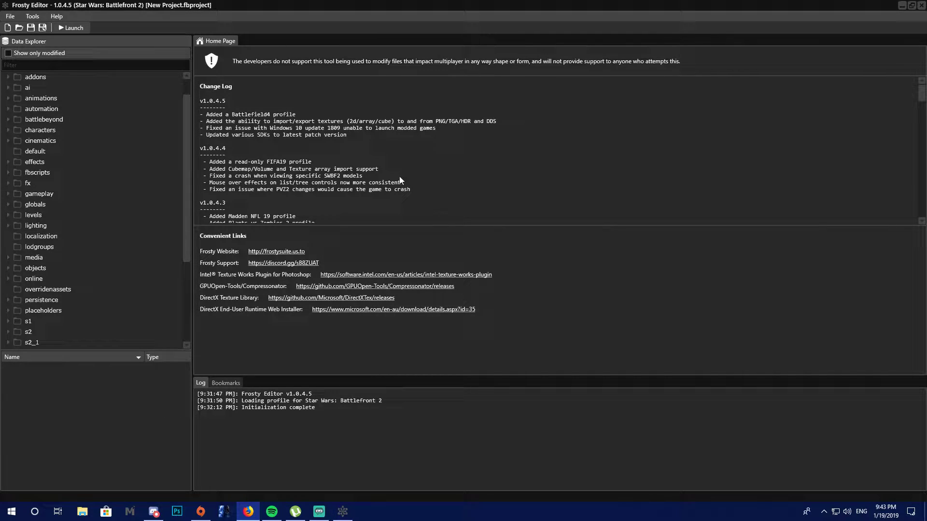
drag(192, 130, 215, 86)
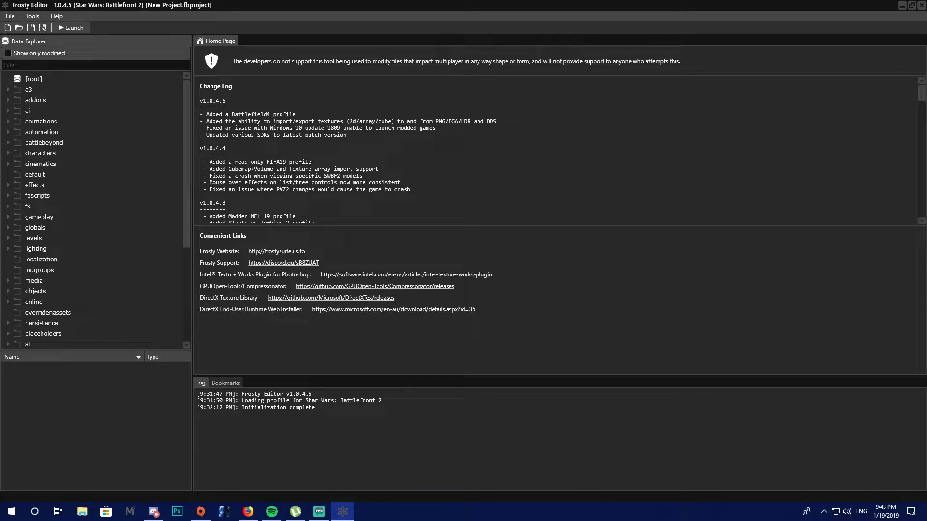
key(alt+Tab)
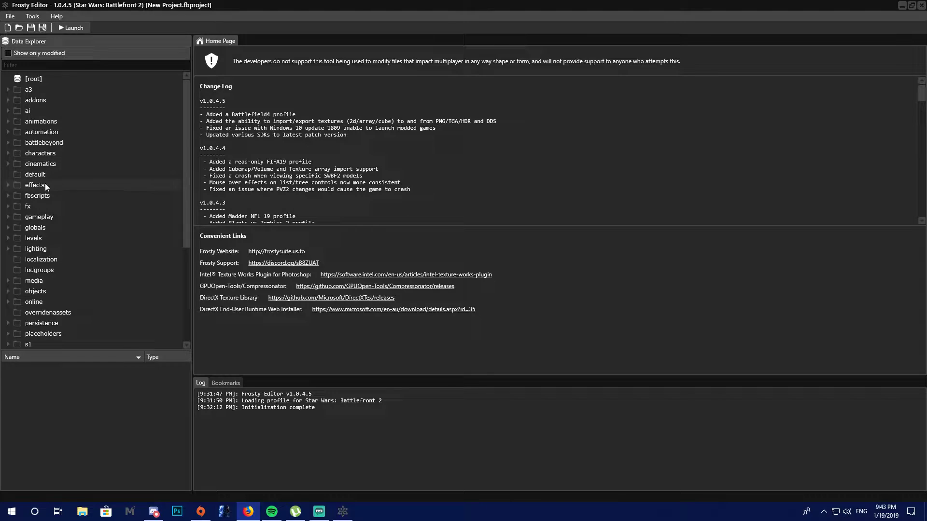
Browse the game data to characters/light/l_assault_preq and list the assets in the l_assault_preq_01 folder
click(9, 154)
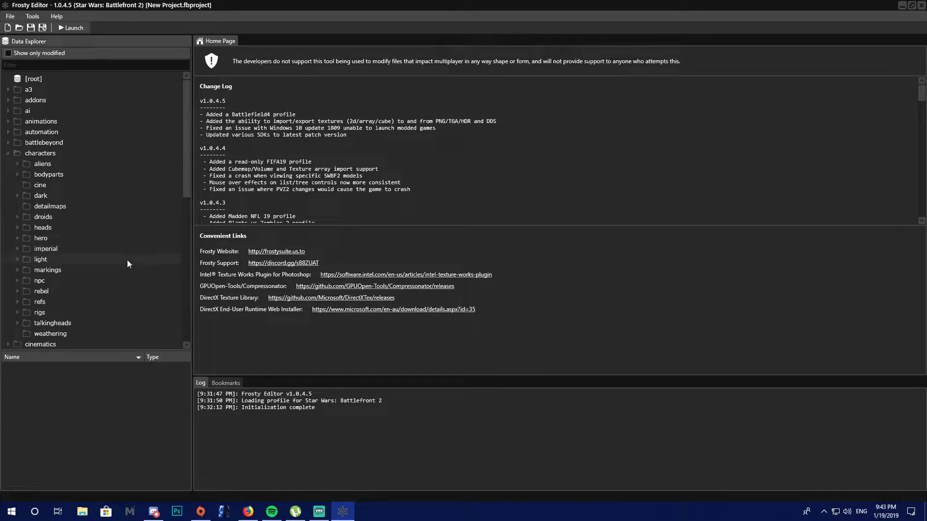
click(17, 259)
scroll(43, 275, down, 3)
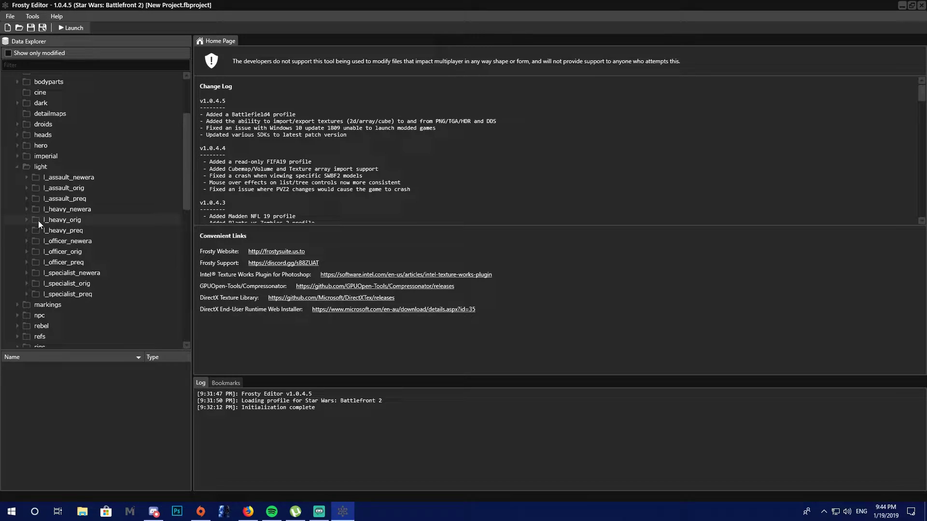
click(26, 199)
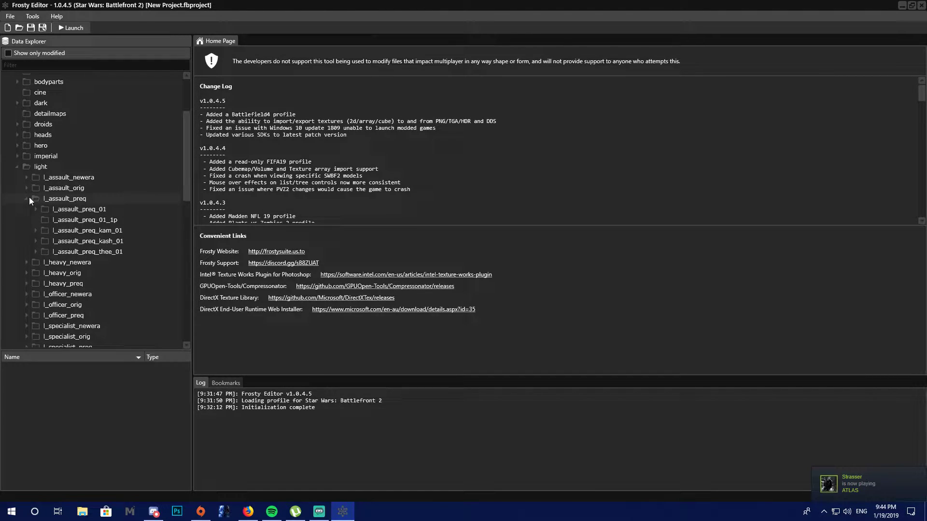
click(101, 201)
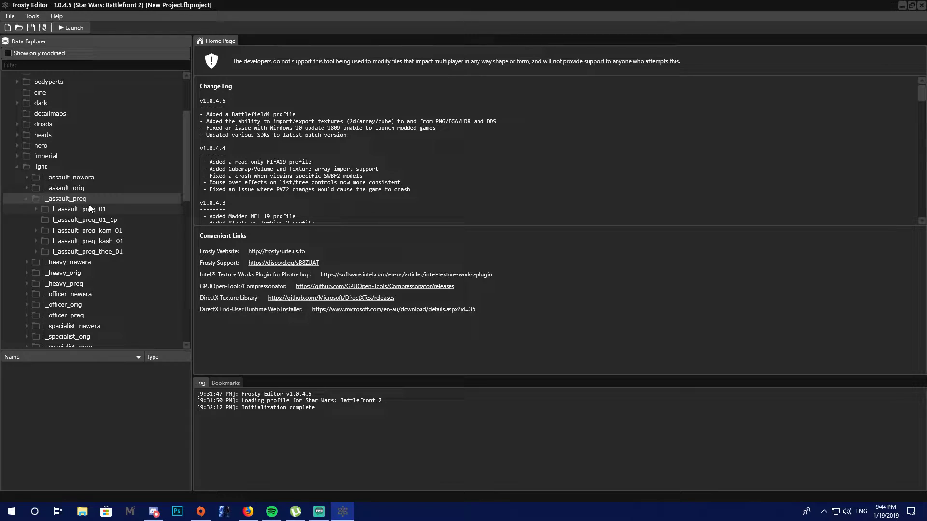
click(85, 206)
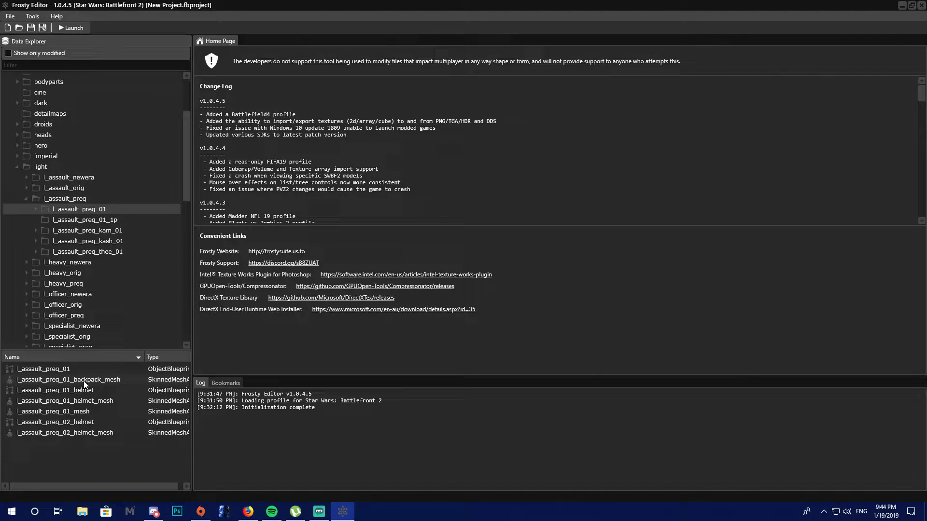
Open l_assault_preq_01_helmet_mesh, enlarge its preview by shrinking the log area, and view the helmet from another angle
double_click(88, 402)
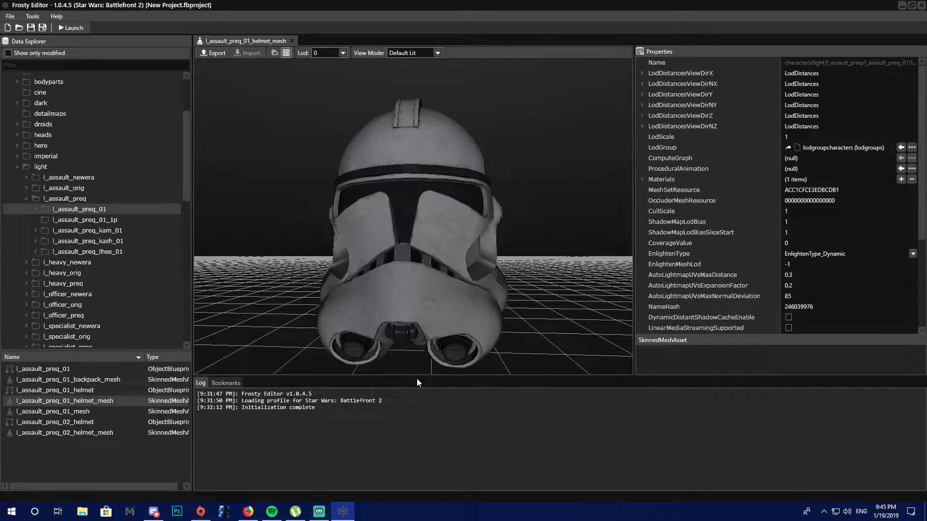
drag(413, 377, 414, 489)
drag(461, 314, 477, 331)
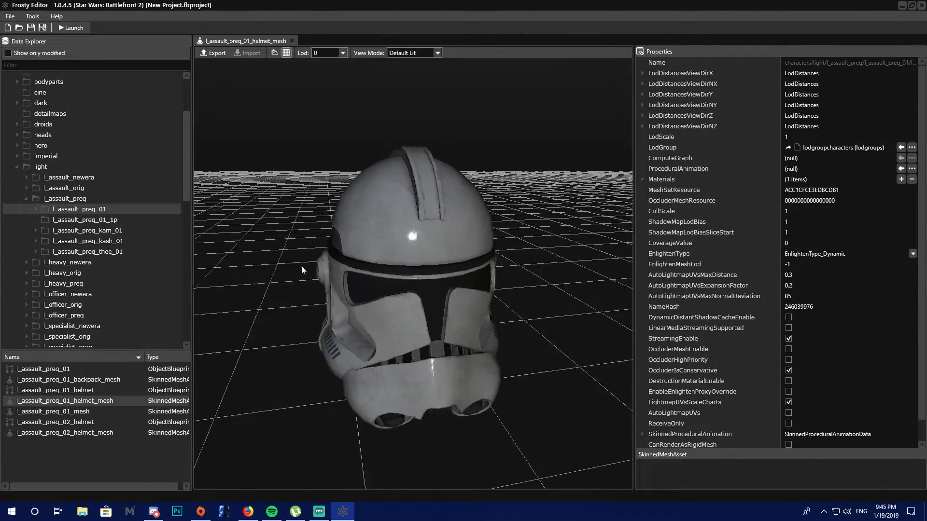
Open the t_l_assault_preq_01_helmet_cs texture from the texture subfolder of l_assault_preq_01
click(35, 210)
click(68, 220)
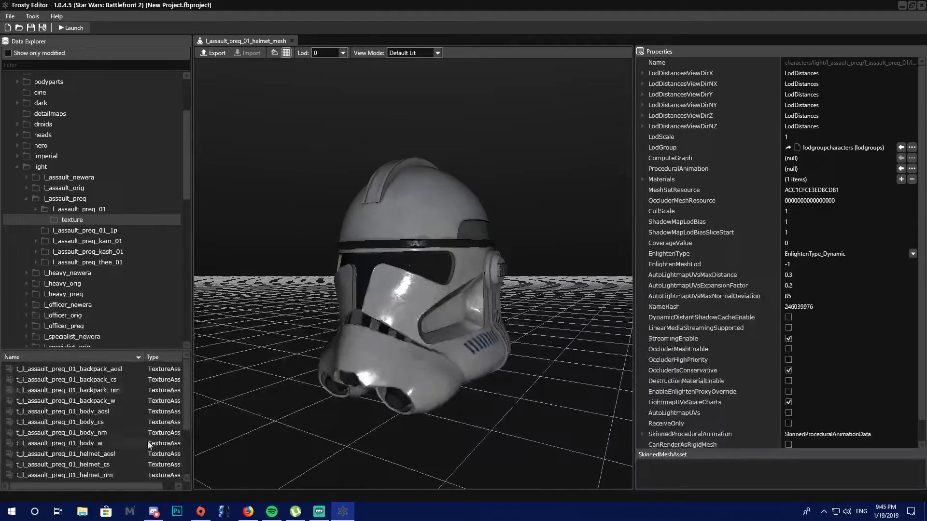
scroll(112, 444, down, 2)
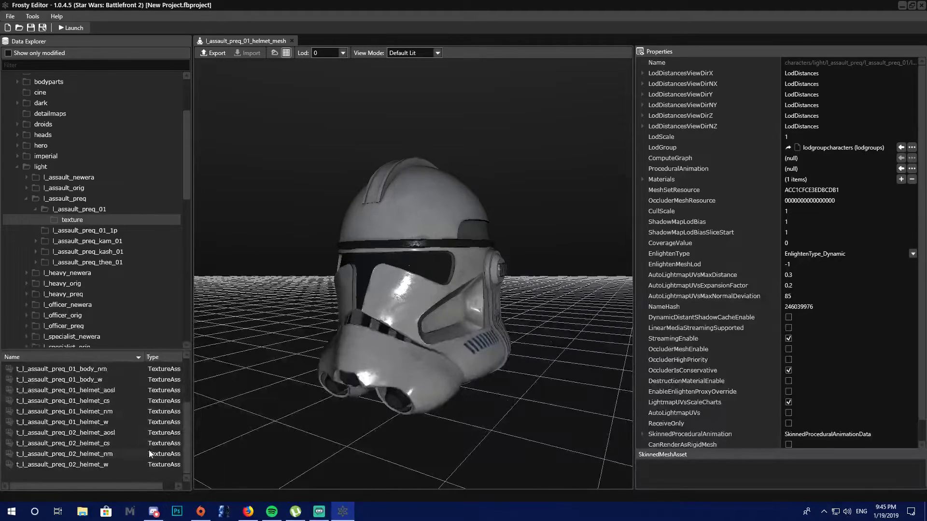
double_click(99, 401)
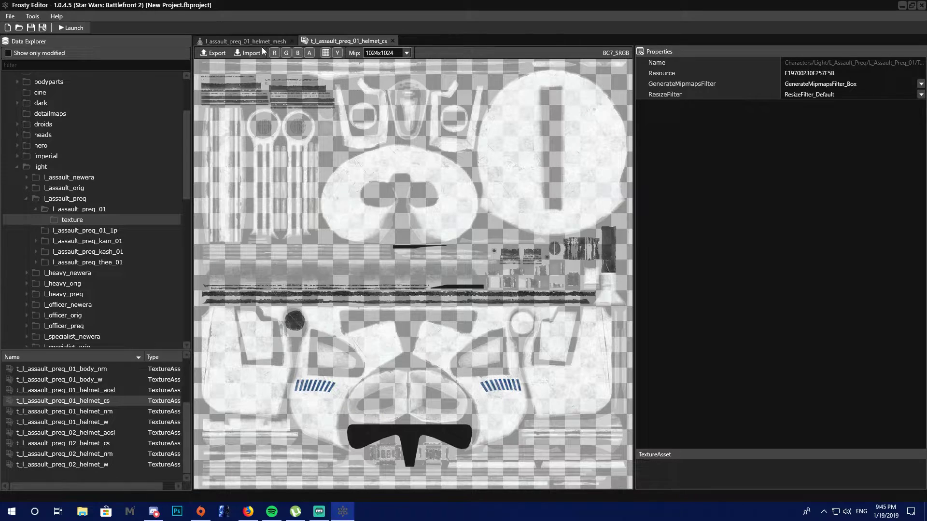
Compare the l_assault_preq_01 helmet mesh with its t_l_assault_preq_01_helmet_cs color texture
click(245, 41)
drag(337, 127, 373, 176)
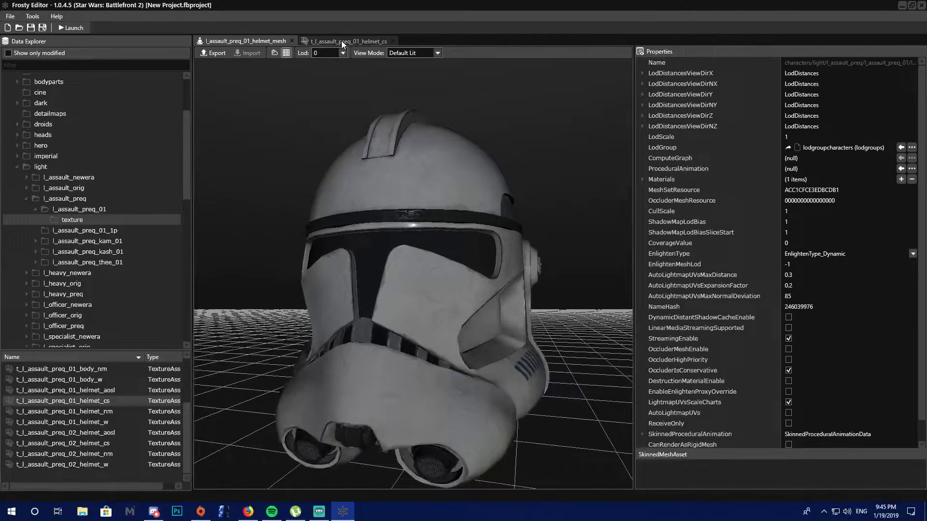
click(341, 40)
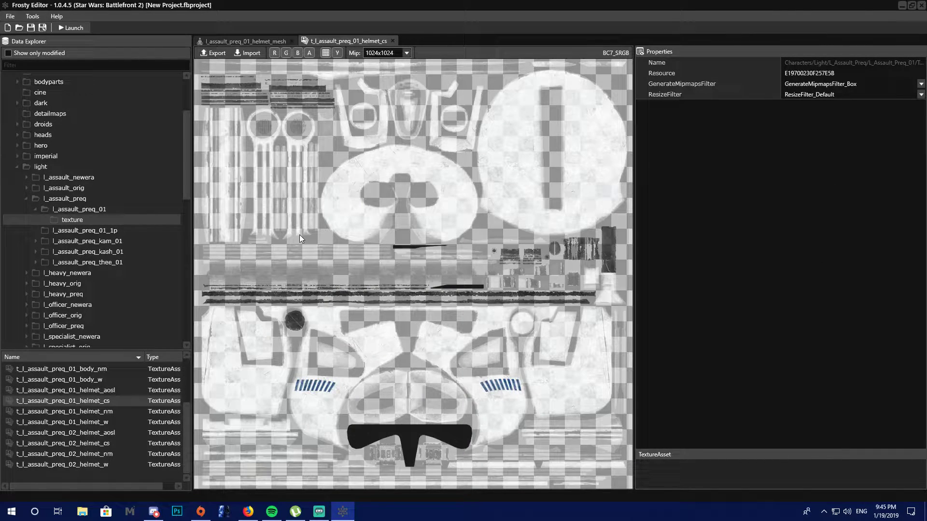
Open l_assault_preq_02_helmet_mesh from the l_assault_preq_01 folder and view the whole helmet
click(79, 204)
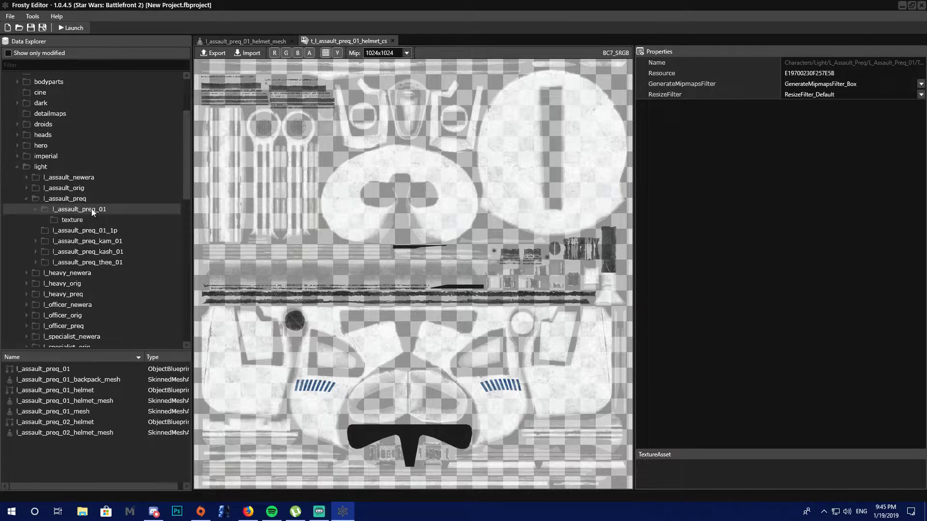
double_click(132, 437)
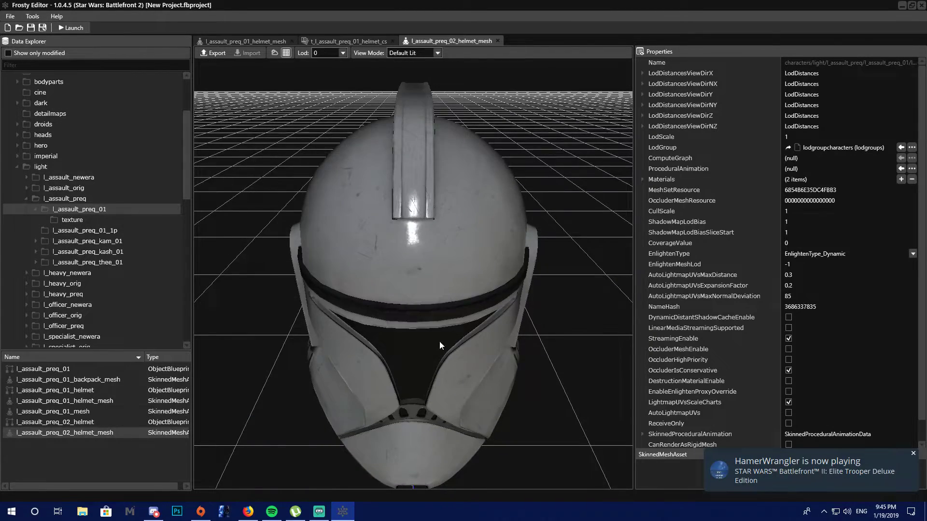
drag(439, 340, 436, 319)
scroll(436, 319, down, 4)
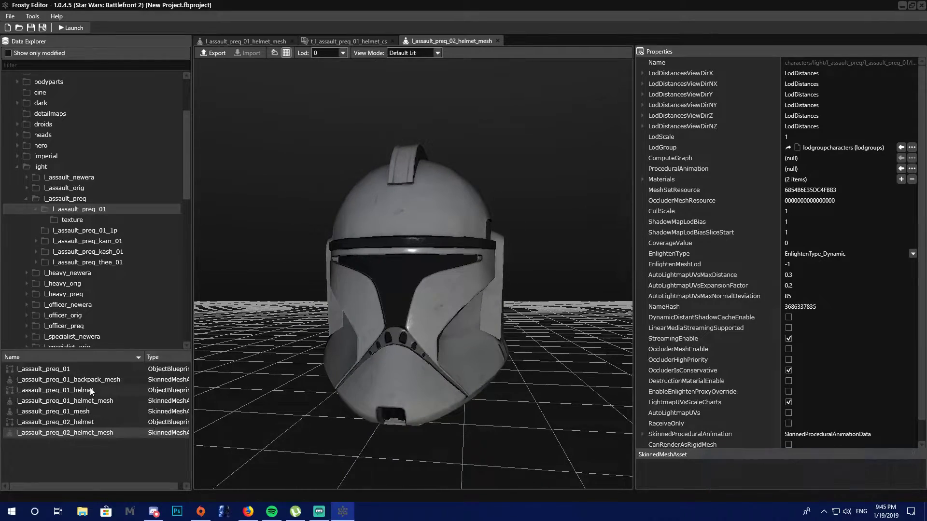
Open the l_assault_preq_01_mesh body model, examine its armor from several angles, and close it
click(115, 411)
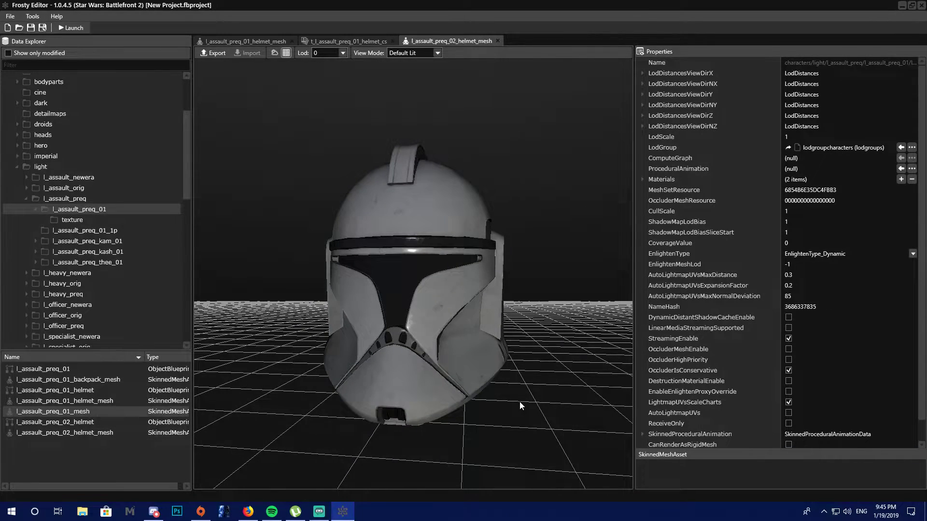
drag(476, 340, 446, 347)
scroll(478, 331, up, 3)
scroll(436, 348, down, 3)
scroll(374, 348, up, 6)
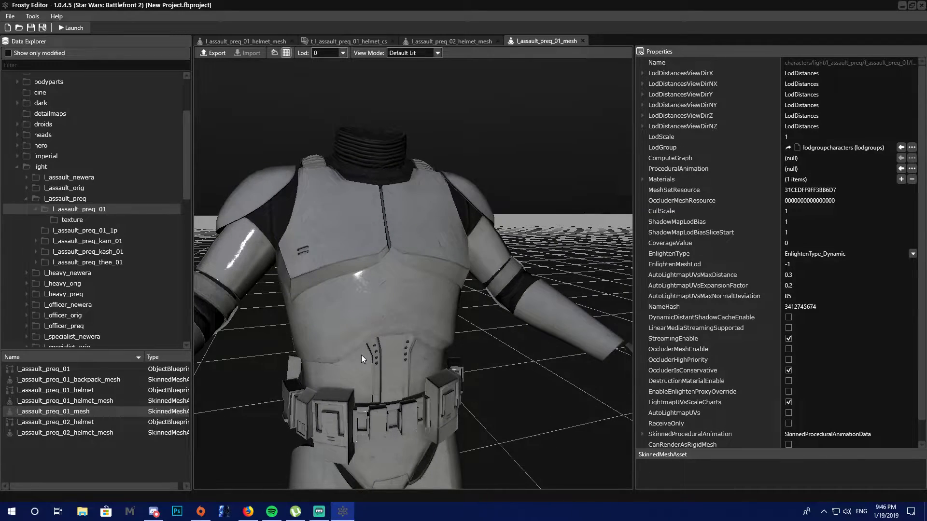
drag(361, 355, 388, 349)
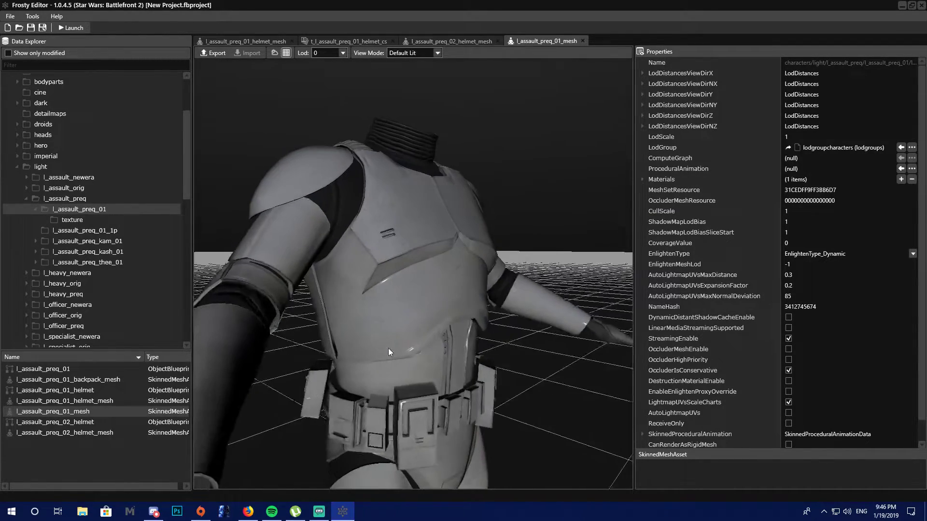
scroll(388, 349, down, 4)
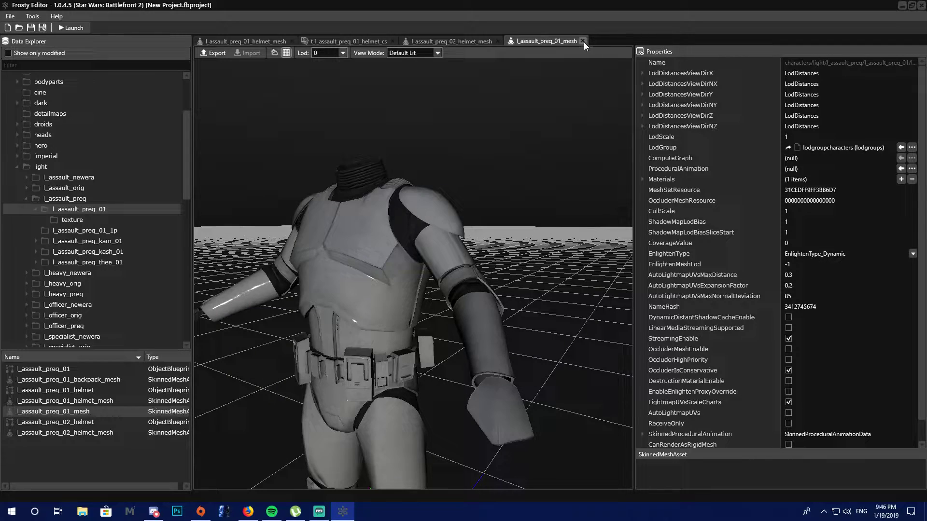
key(ctrl+w)
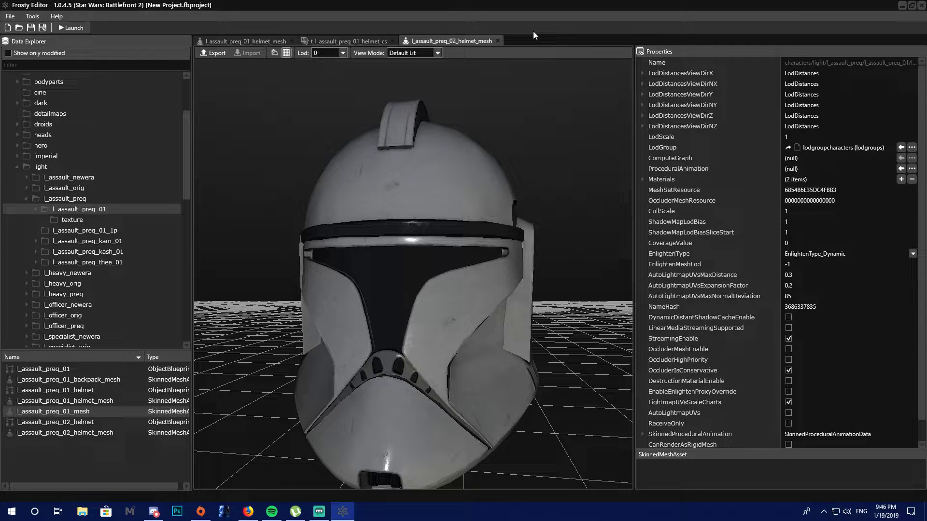
Examine the l_assault_preq_02 helmet mesh from the front and side, up close and at a distance
drag(432, 214, 442, 217)
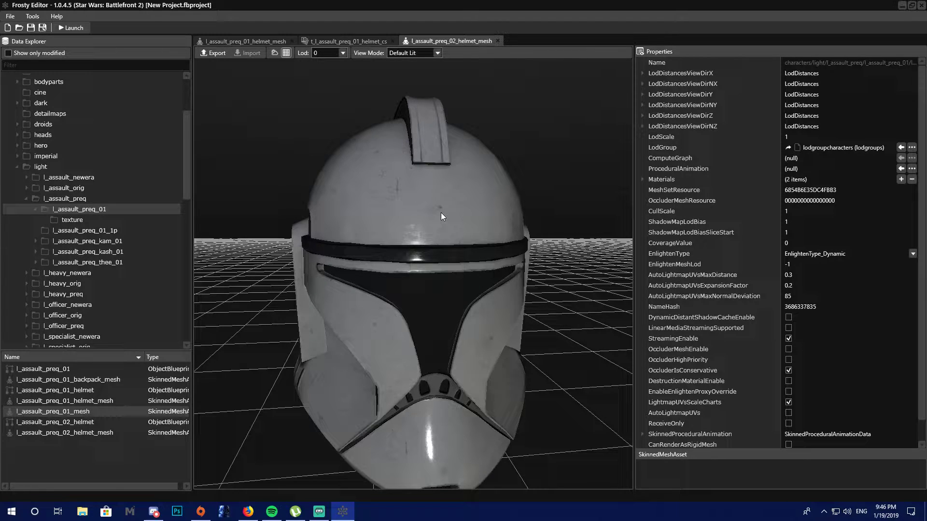
drag(387, 332, 414, 329)
scroll(340, 349, up, 3)
scroll(340, 349, down, 2)
scroll(430, 325, down, 1)
scroll(431, 324, down, 2)
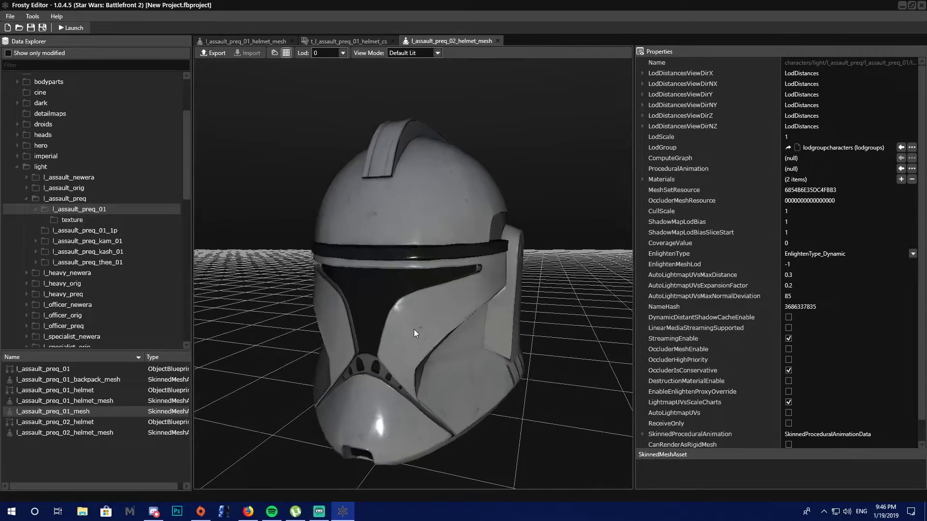
Begin exporting the t_l_assault_preq_01_helmet_cs texture and choose the Desktop as its destination folder
click(335, 42)
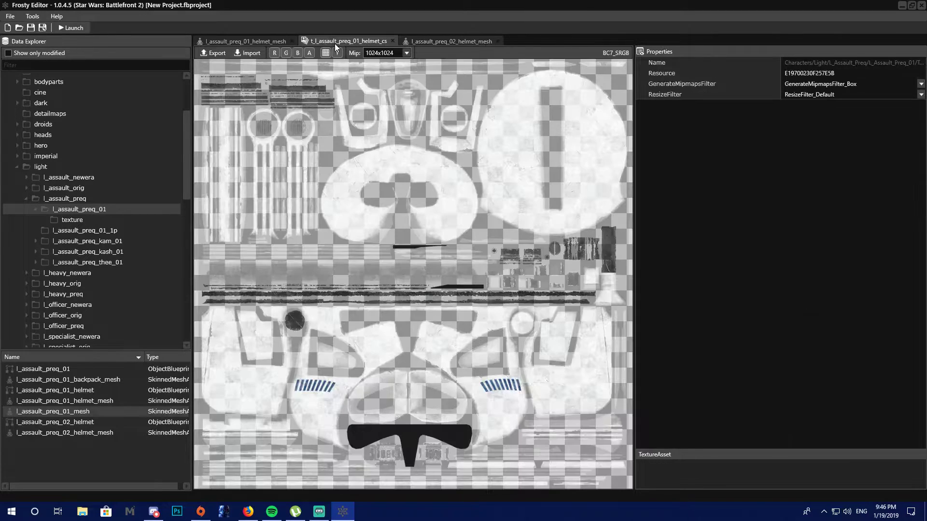
click(208, 53)
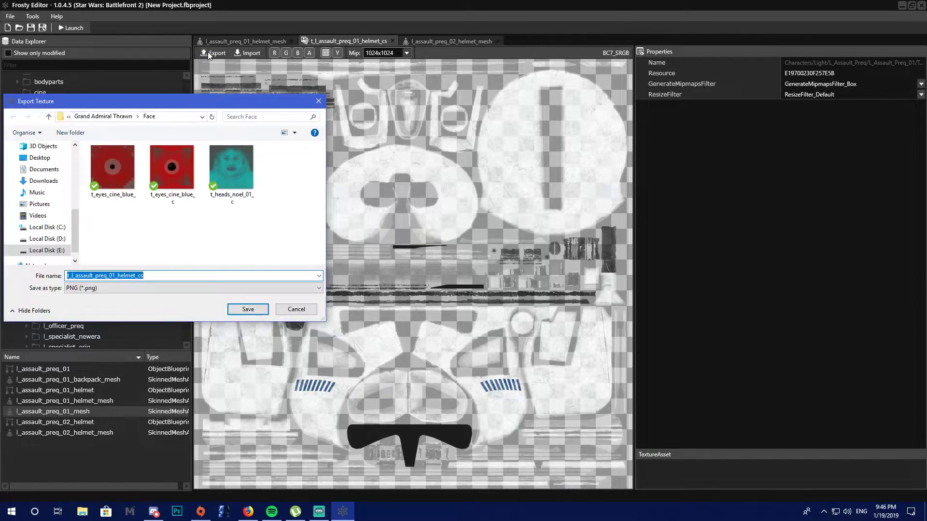
click(81, 118)
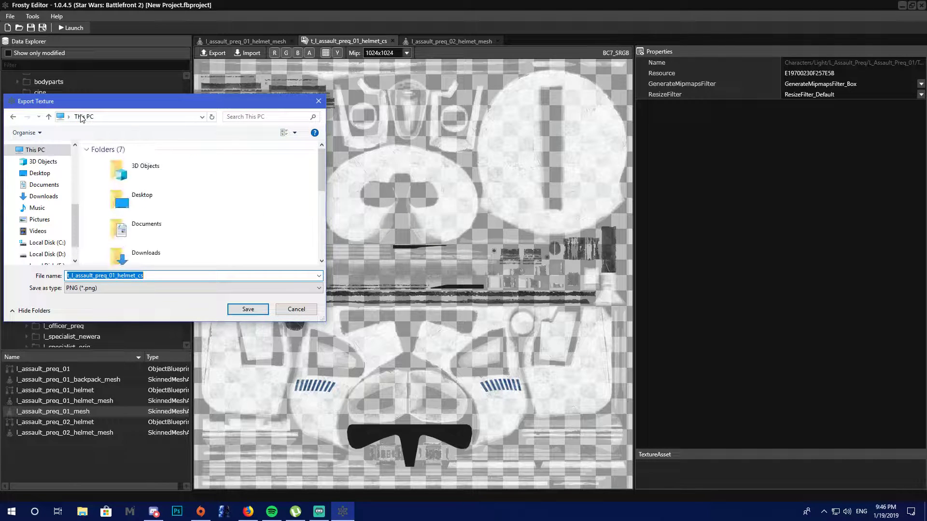
scroll(138, 207, down, 3)
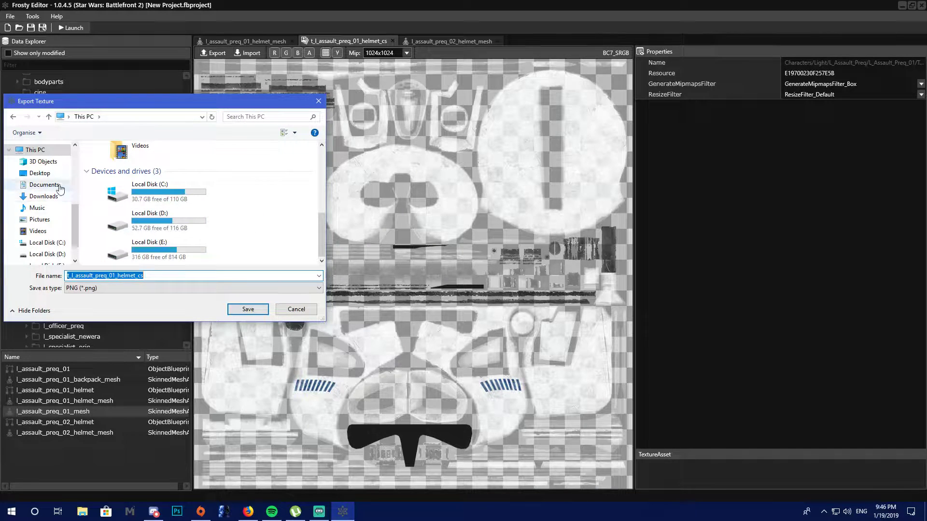
click(40, 172)
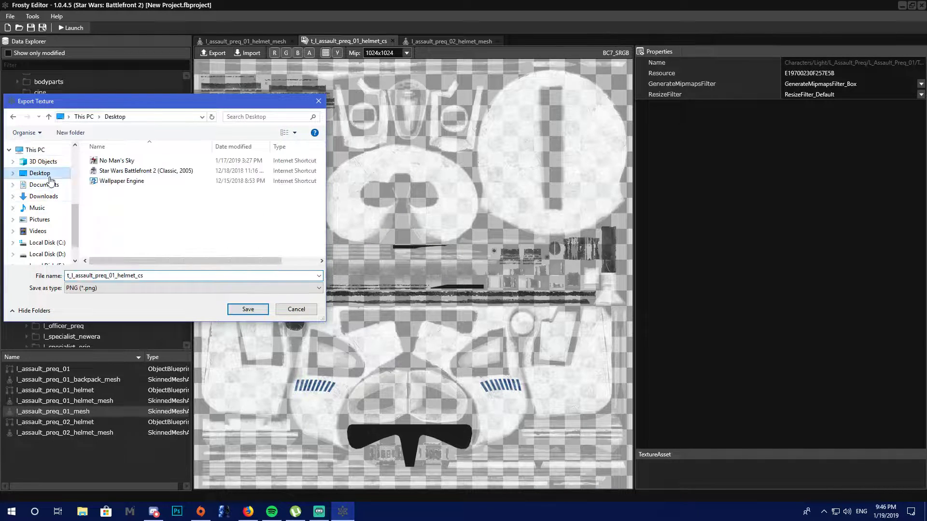
Set the export format to DDS and save the helmet texture as t_l_assault_preq_01_helmet_cs
click(164, 289)
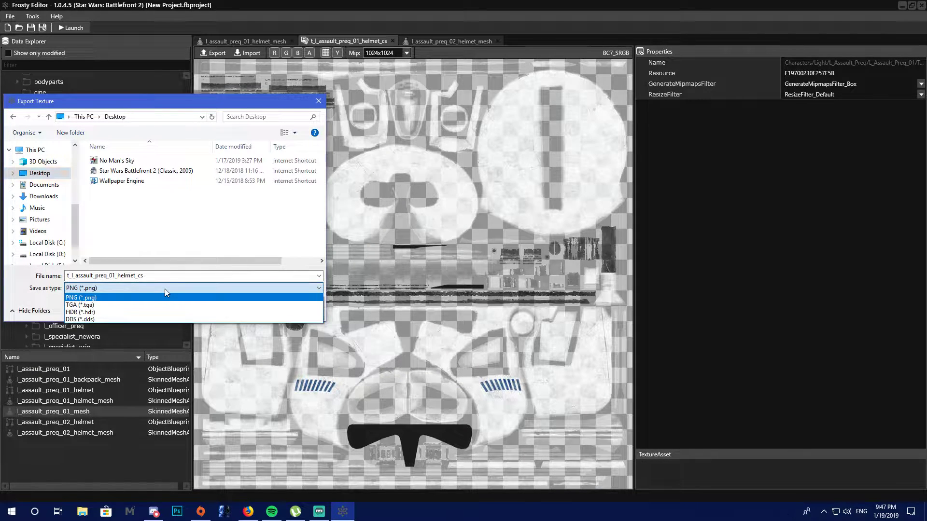
click(120, 288)
click(120, 288)
click(99, 320)
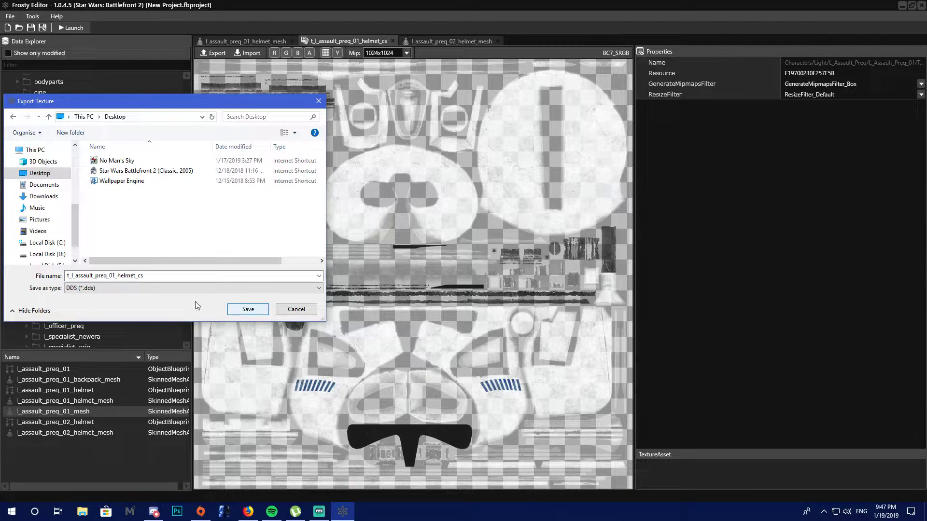
drag(144, 101, 447, 102)
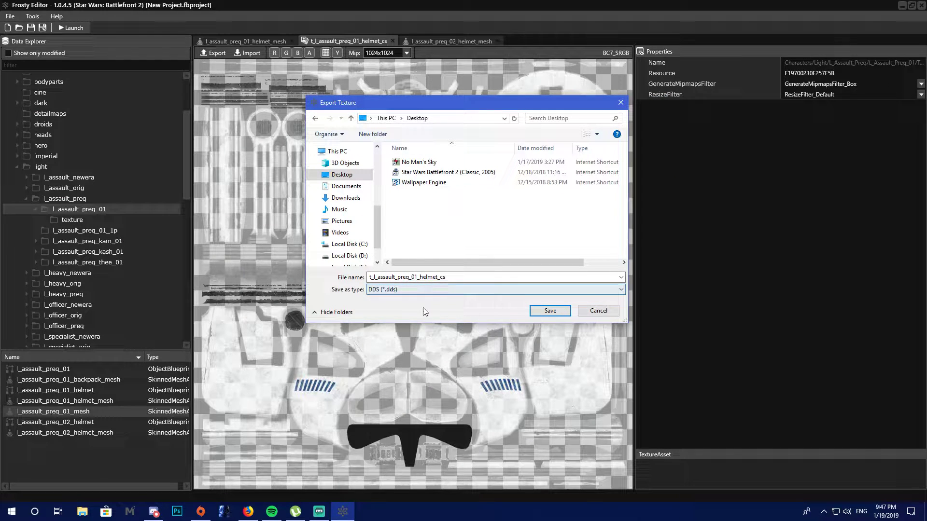
click(550, 311)
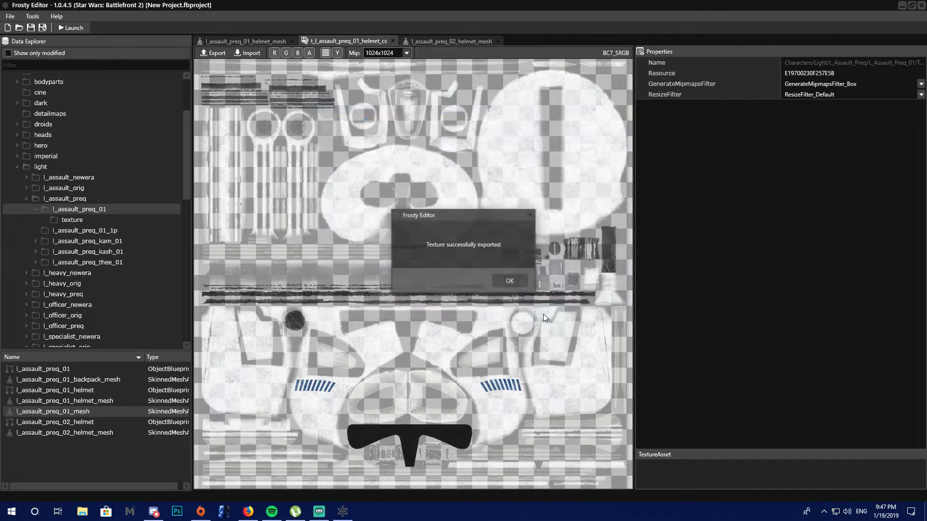
click(522, 282)
Open the exported t_l_assault_preq_01_helmet_cs file from the desktop in Photoshop
click(902, 6)
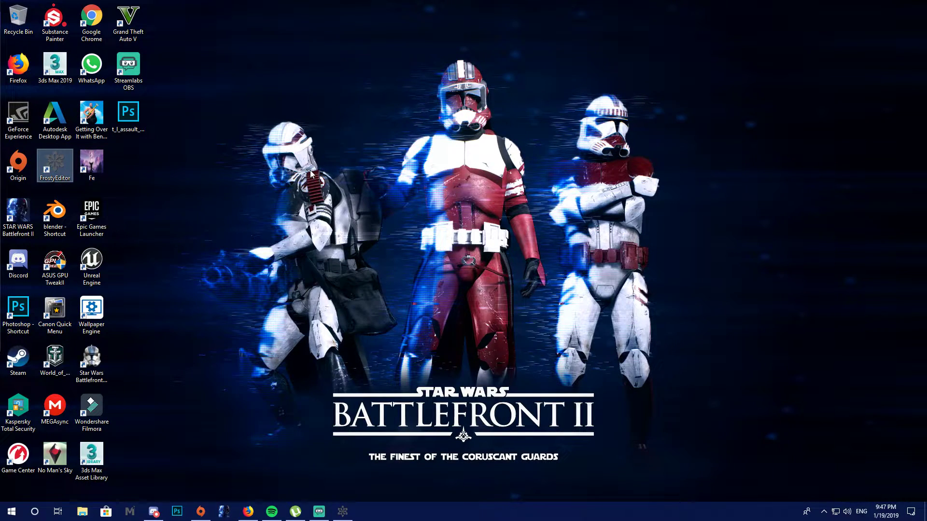
mouse_move(139, 123)
mouse_down()
mouse_move(451, 93)
mouse_move(355, 79)
mouse_move(154, 127)
mouse_up()
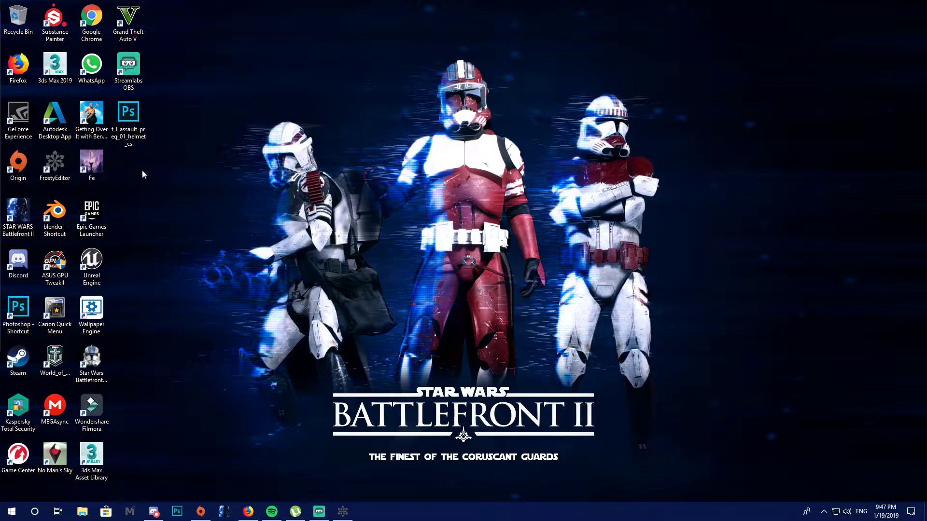
double_click(129, 126)
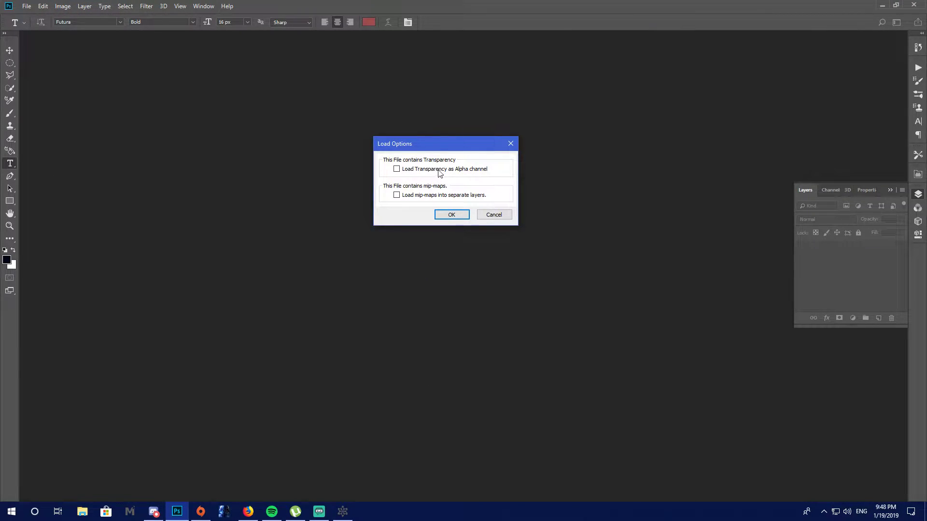
drag(432, 143, 411, 138)
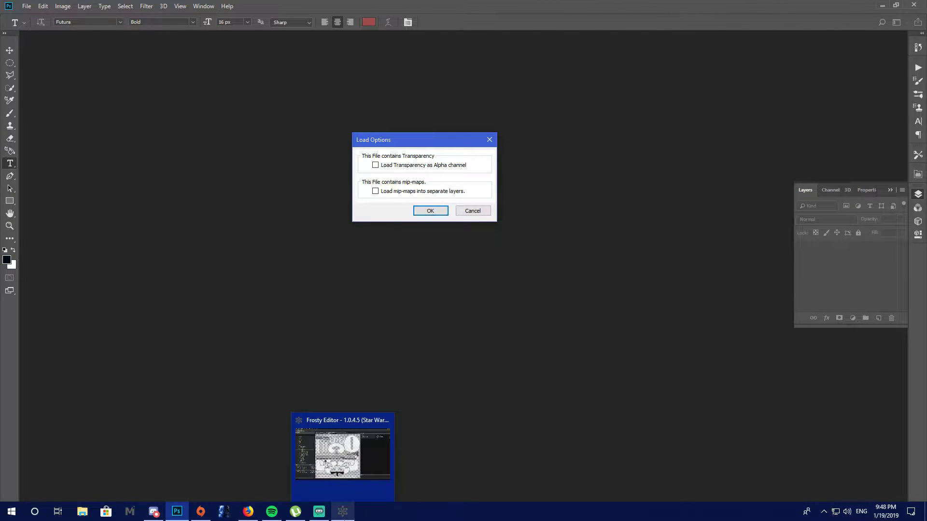
Switch to Frosty Editor, close the open asset tabs, and open the home page's Intel Texture Works Plugin for Photoshop link
click(343, 512)
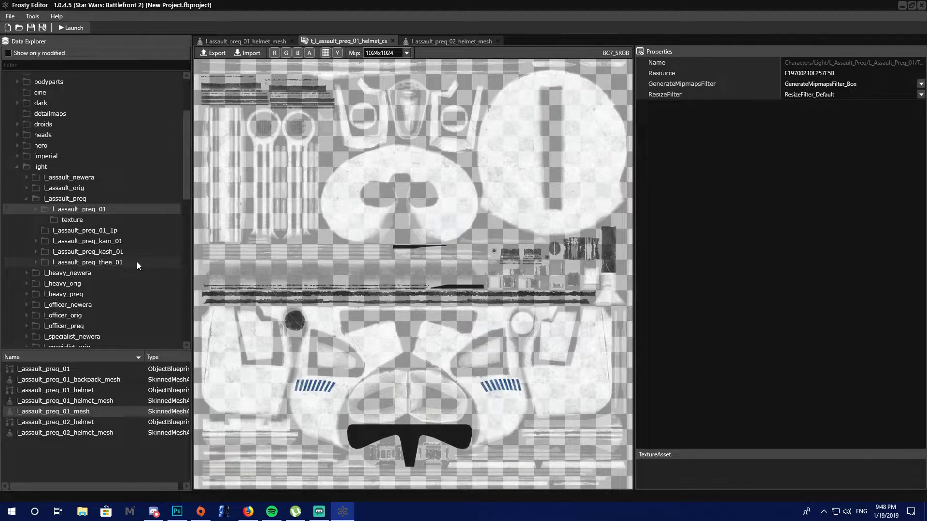
scroll(137, 262, down, 1)
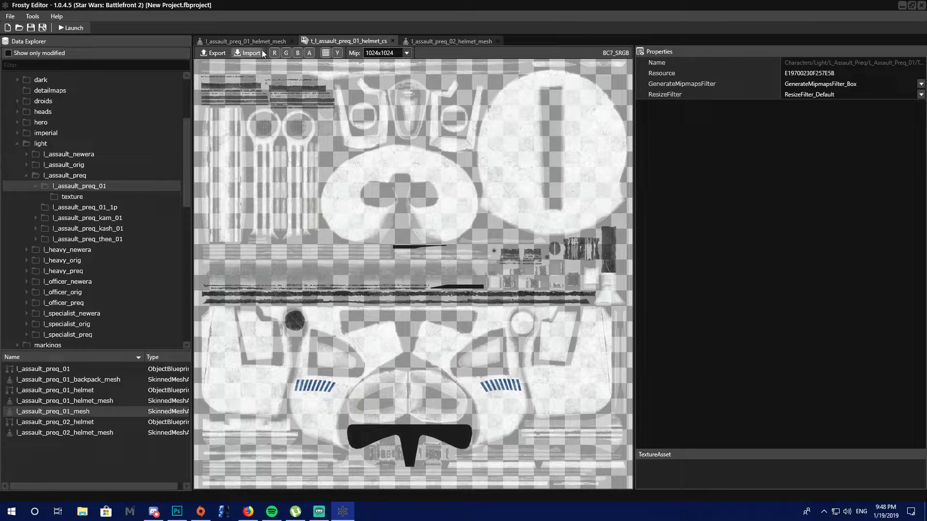
click(272, 39)
click(291, 42)
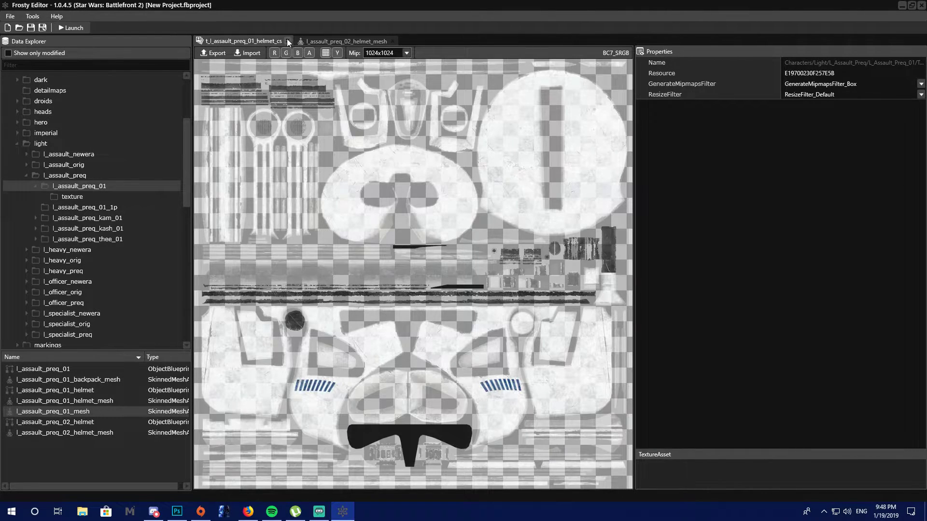
click(288, 41)
click(290, 40)
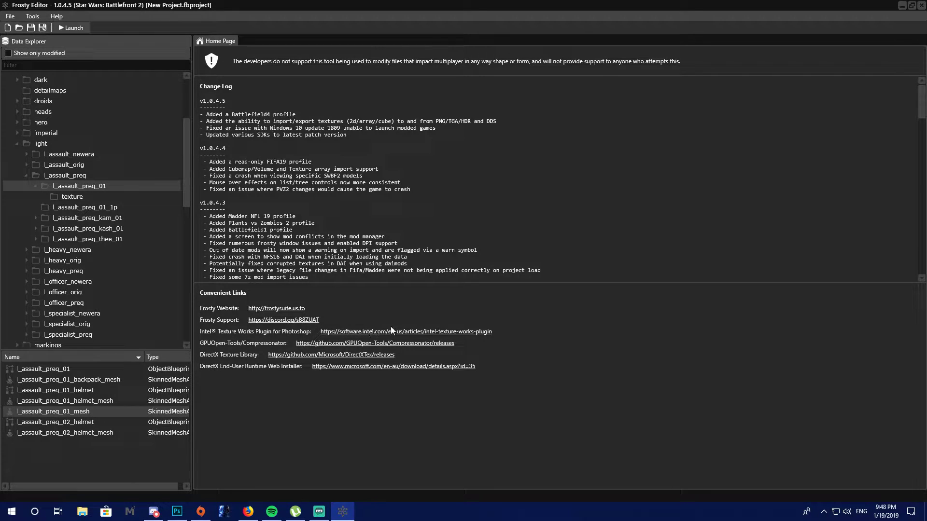
click(453, 332)
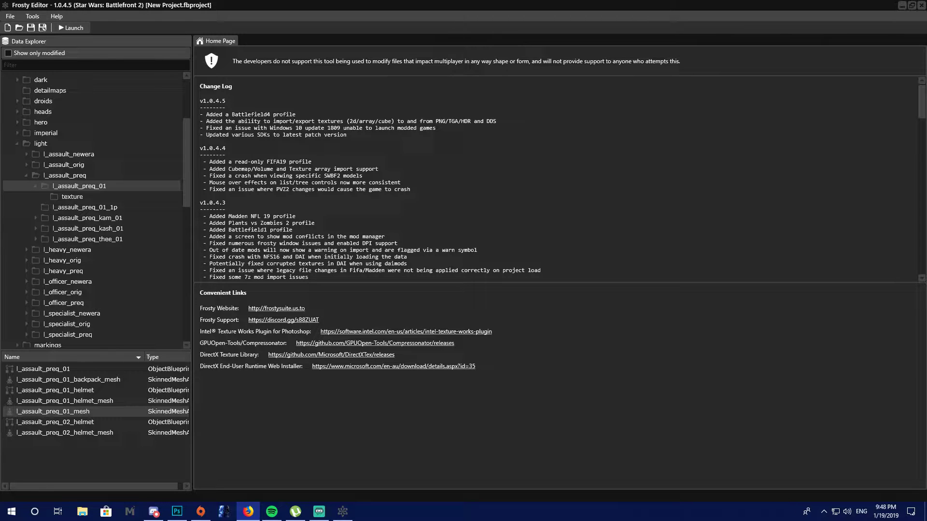
click(901, 5)
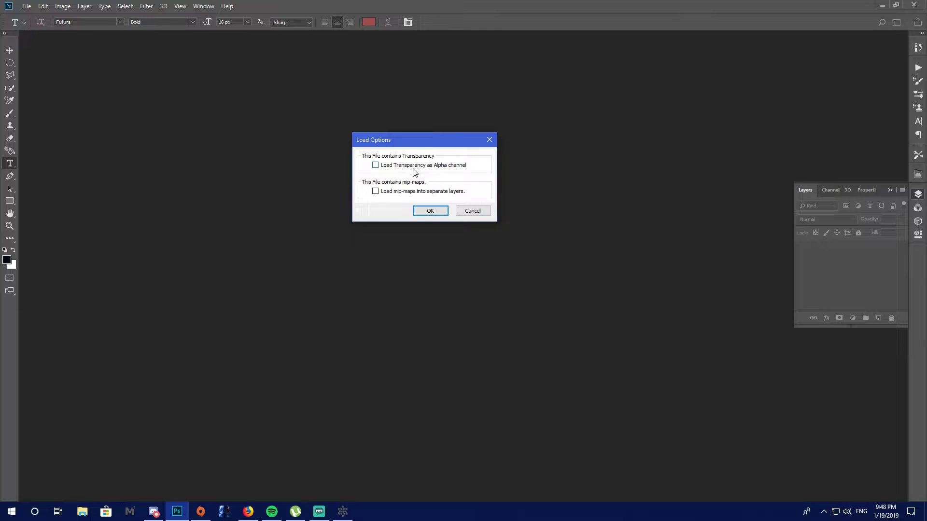
Load the helmet texture in Photoshop with both load options off and inspect its Alpha 1 channel
click(428, 212)
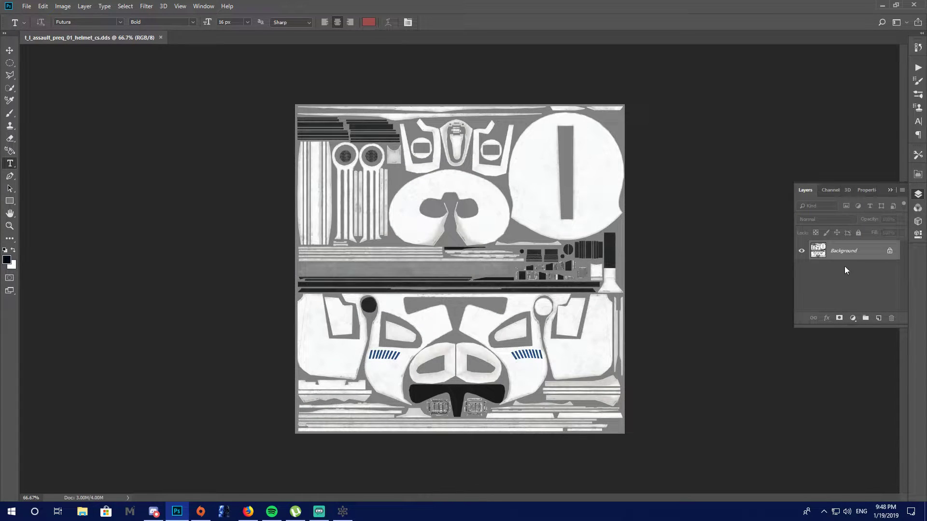
click(827, 191)
click(844, 284)
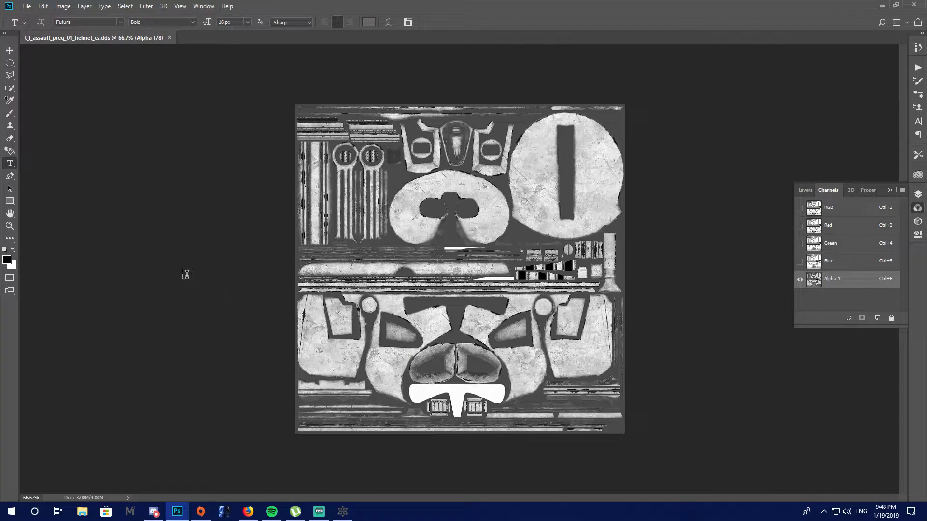
click(9, 225)
drag(381, 328, 416, 334)
mouse_move(512, 363)
mouse_down()
mouse_move(449, 362)
mouse_move(513, 359)
mouse_move(483, 361)
mouse_move(498, 362)
mouse_up()
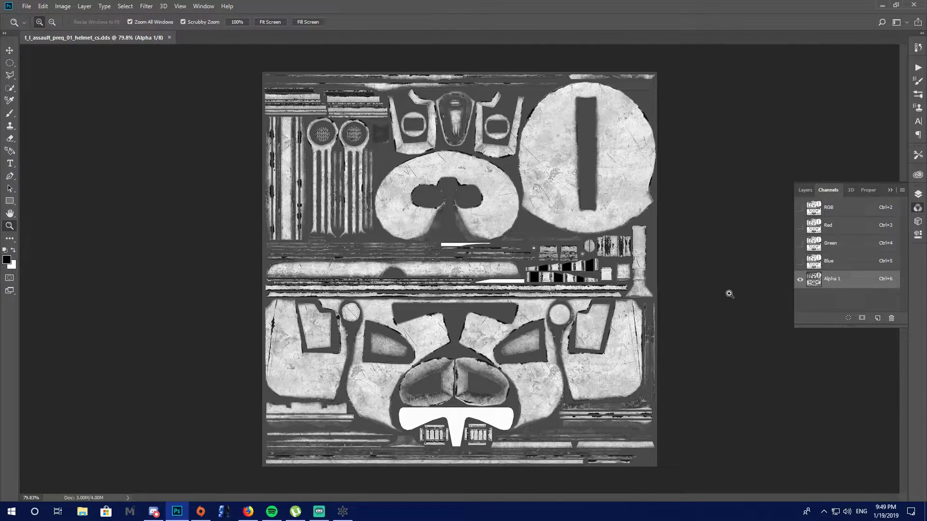
Compare the helmet texture's RGB composite with its Alpha 1 channel
click(828, 215)
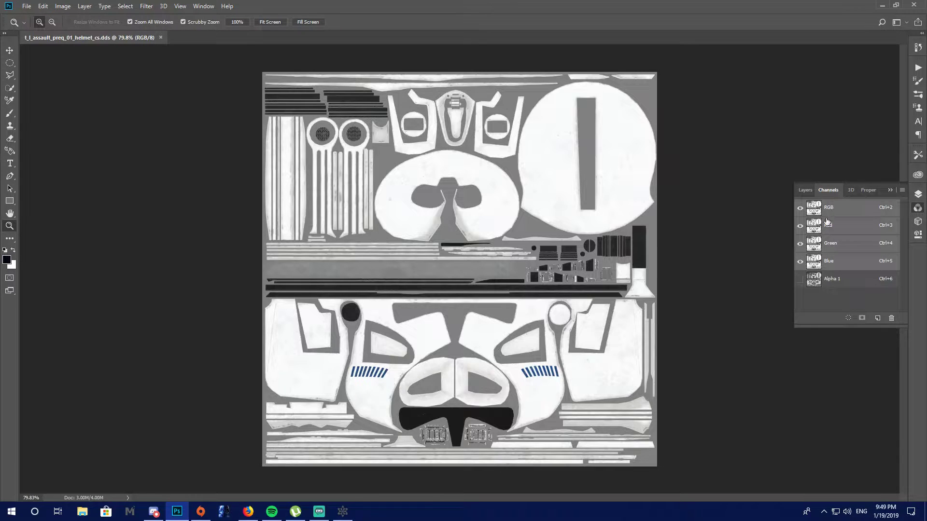
click(829, 282)
click(829, 216)
click(835, 278)
click(833, 217)
Paint a black scratch on the mask-shaped helmet piece in the RGB channels with the 5 px scratch brush
click(13, 115)
click(50, 22)
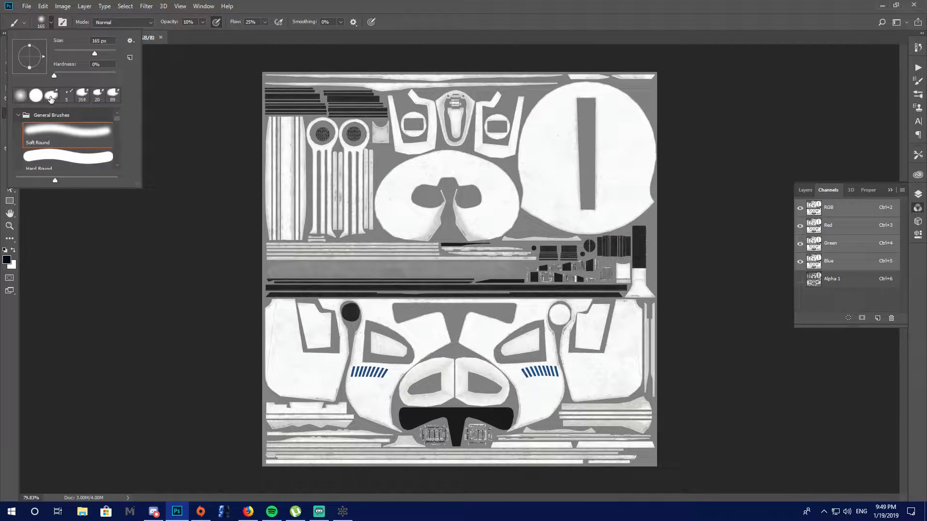
click(67, 95)
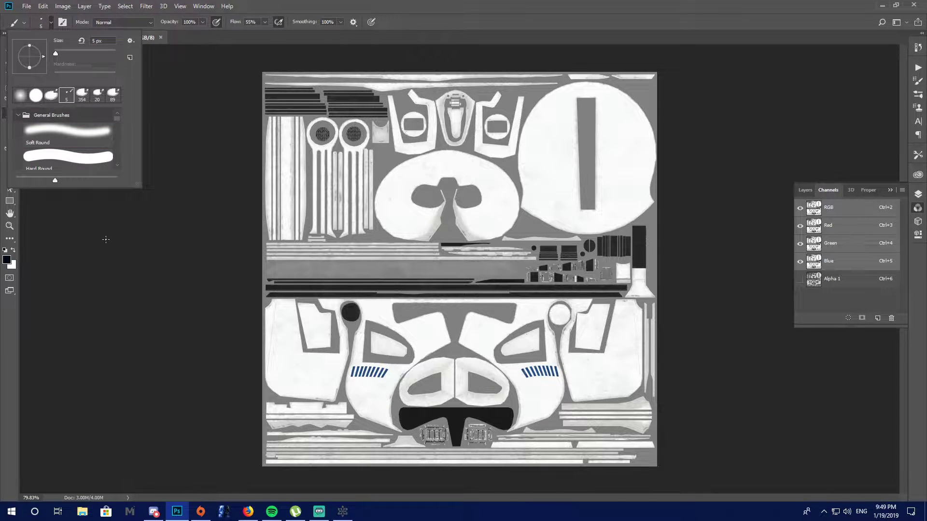
click(9, 226)
click(447, 233)
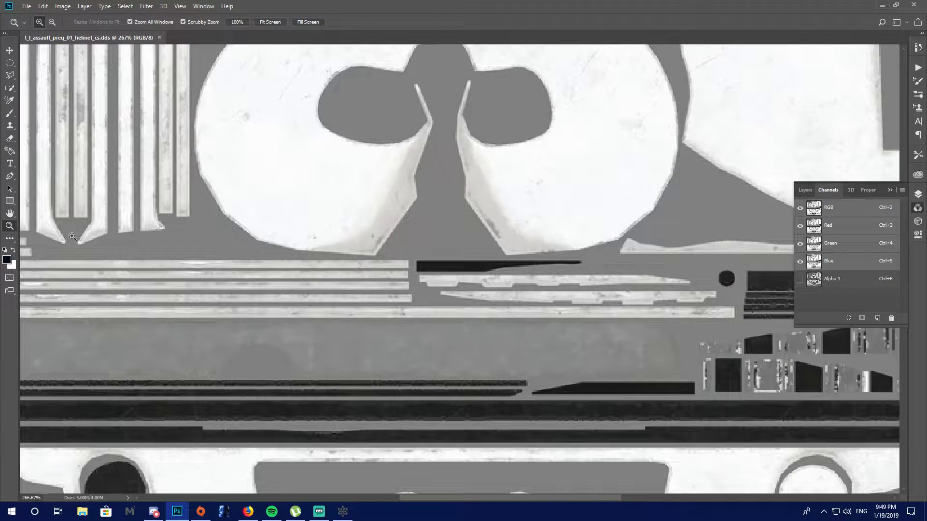
click(10, 114)
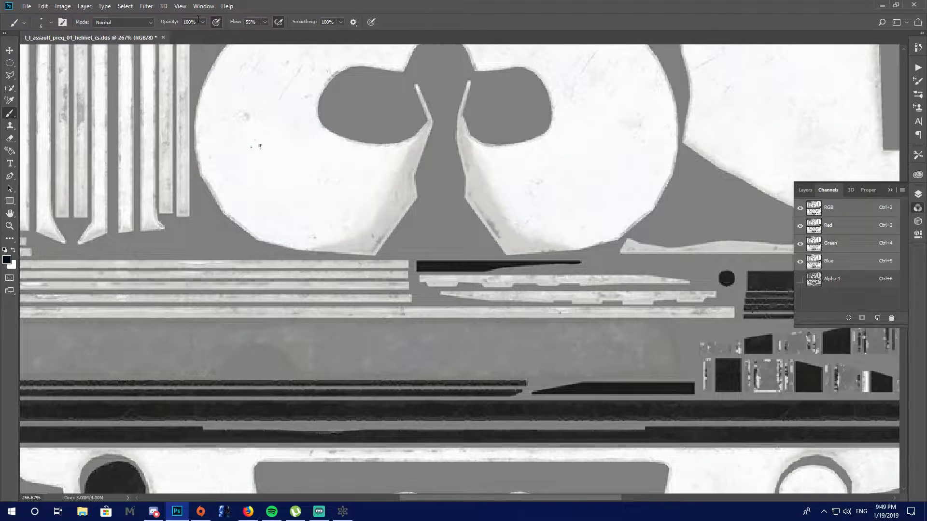
drag(266, 127, 255, 193)
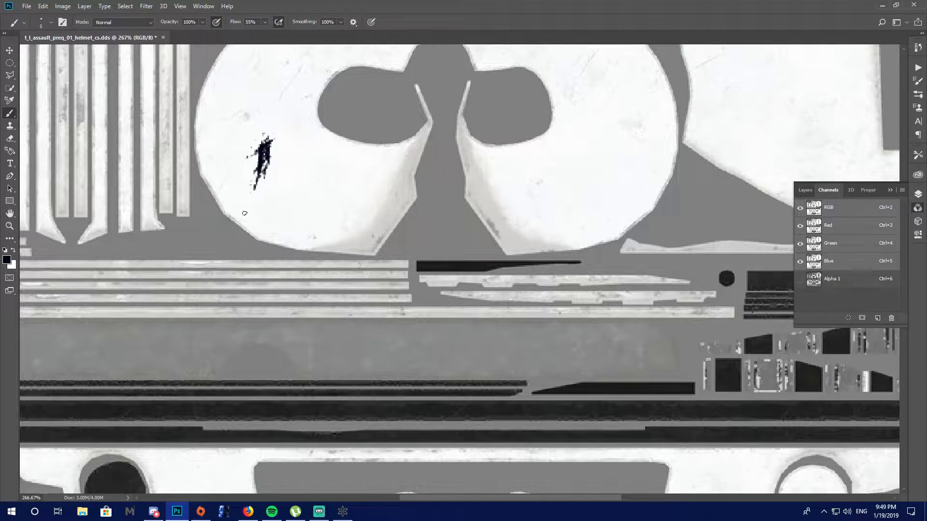
Select the painted black scratch with the Magic Wand and switch to the Alpha 1 channel
scroll(479, 218, up, 2)
right_click(9, 88)
click(48, 98)
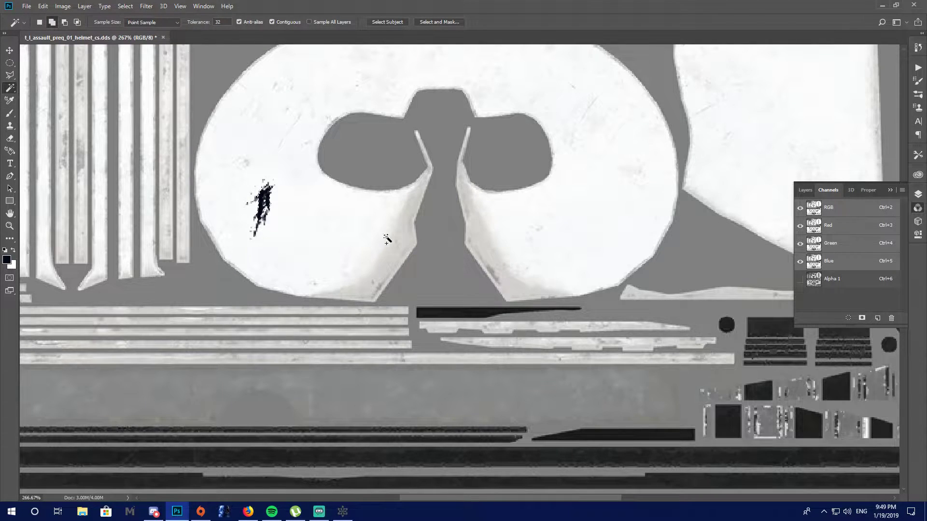
click(842, 283)
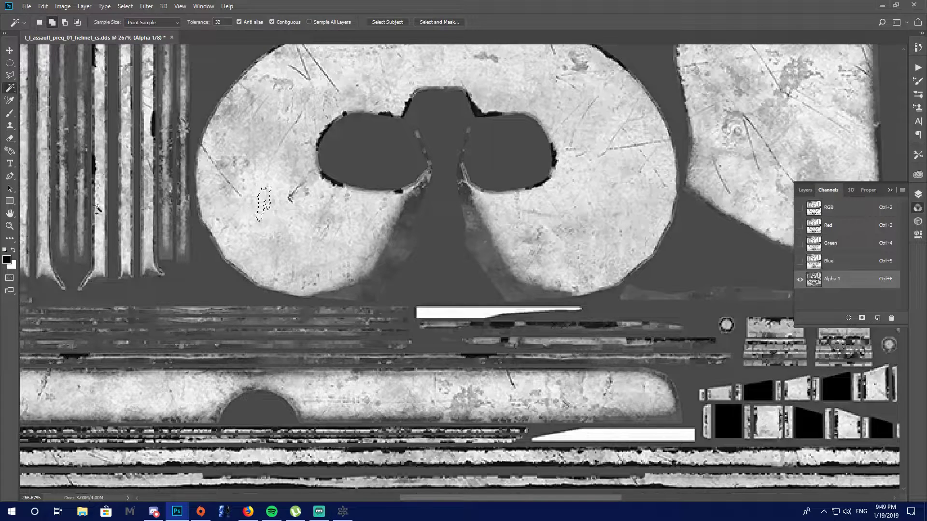
Fill the scratch selection with black in the Alpha 1 channel using a 26 px hard round brush
click(10, 113)
right_click(263, 193)
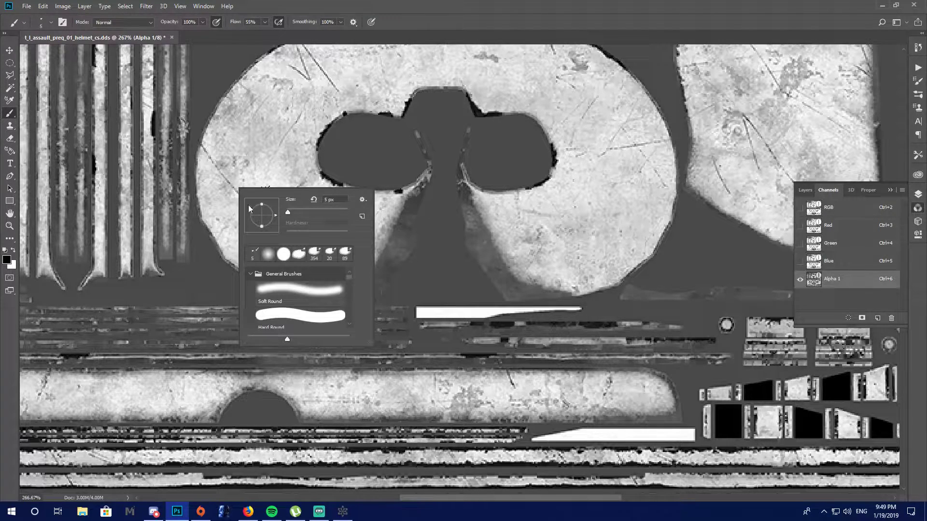
click(47, 31)
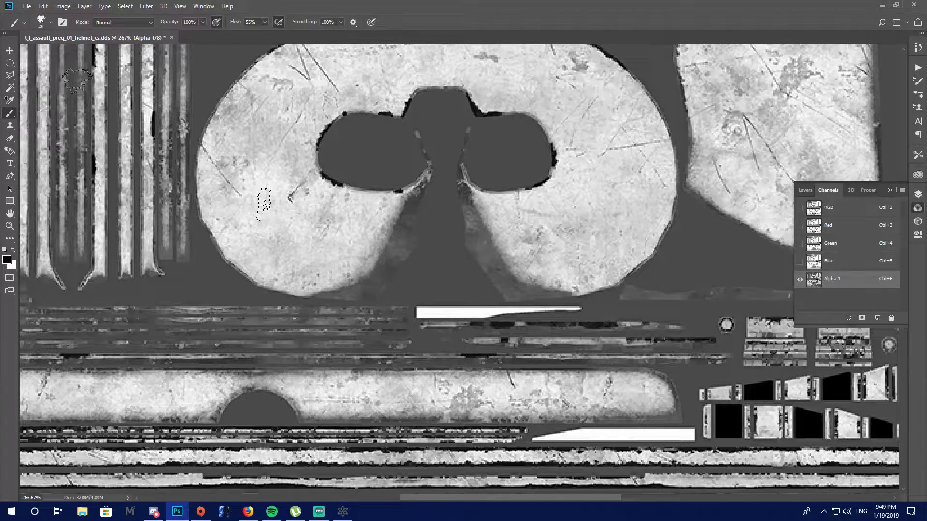
click(50, 22)
click(52, 95)
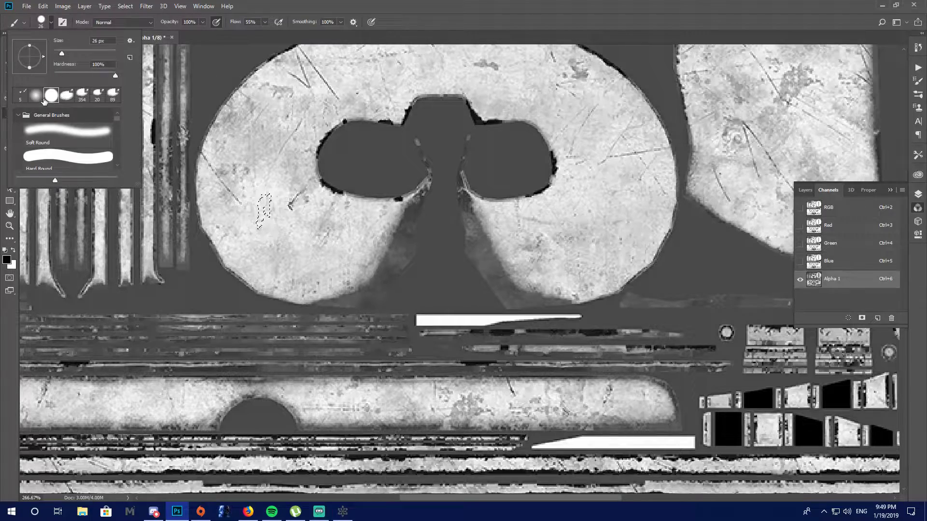
drag(268, 207, 265, 203)
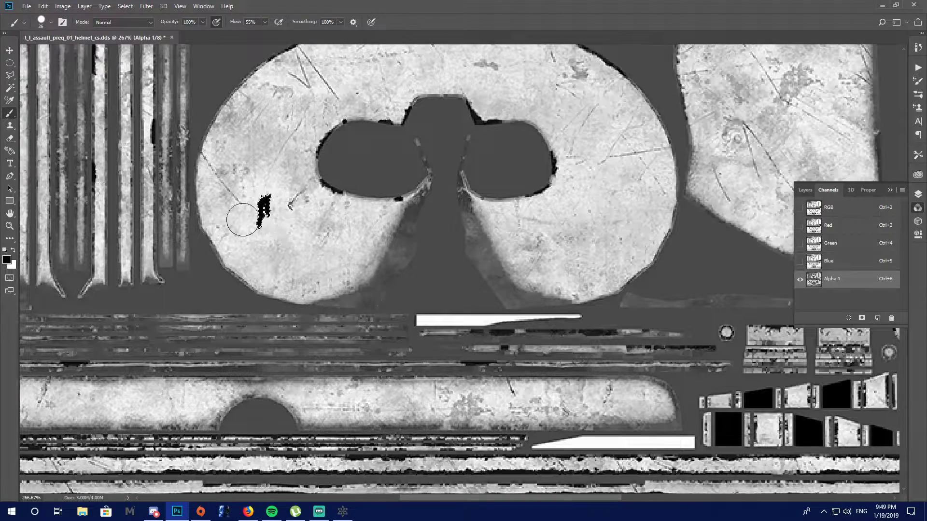
Deselect the scratch selection in the Alpha 1 channel
click(9, 226)
drag(48, 215, 50, 87)
click(10, 75)
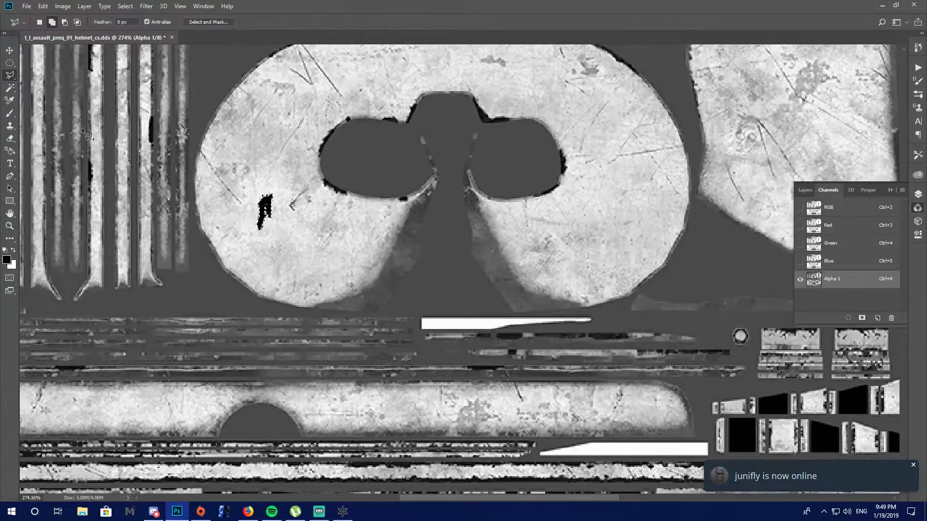
right_click(220, 132)
click(232, 138)
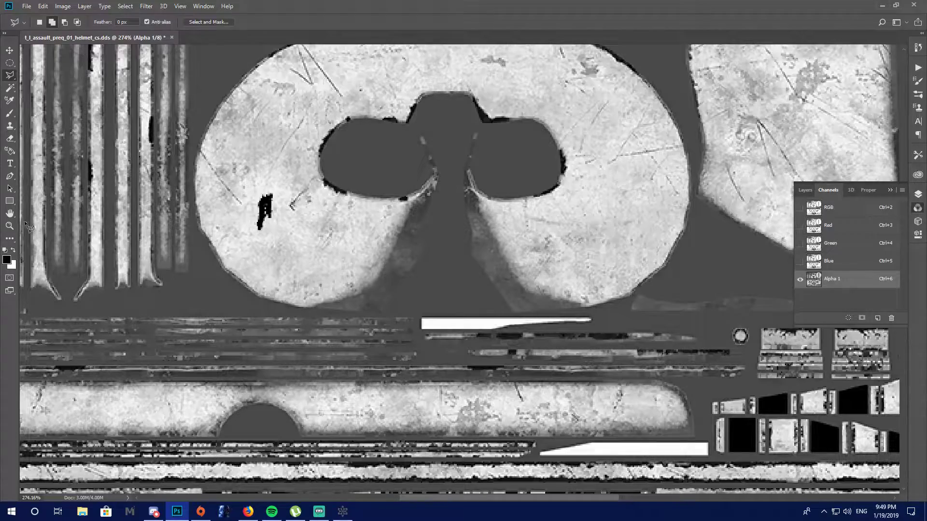
Brighten the entire Alpha 1 channel with a Brightness/Contrast adjustment
click(10, 225)
drag(307, 231, 384, 261)
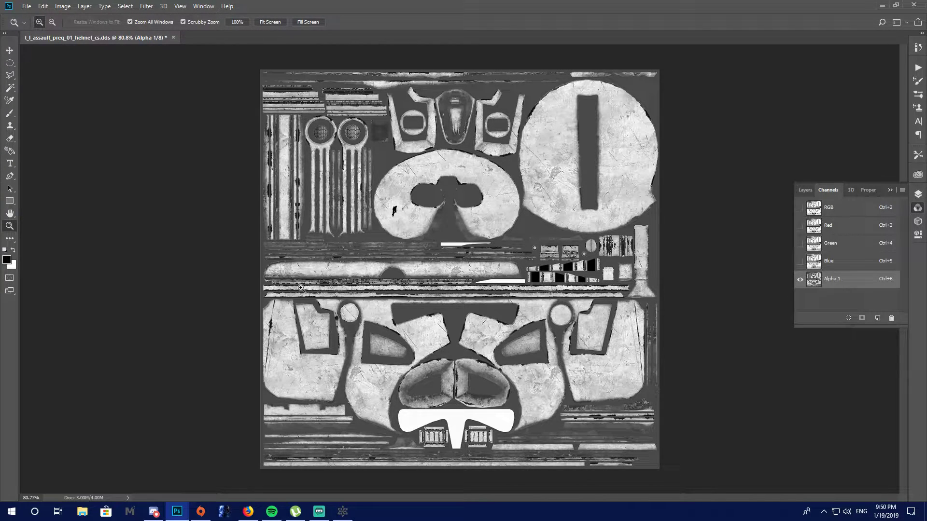
click(62, 6)
mouse_move(116, 33)
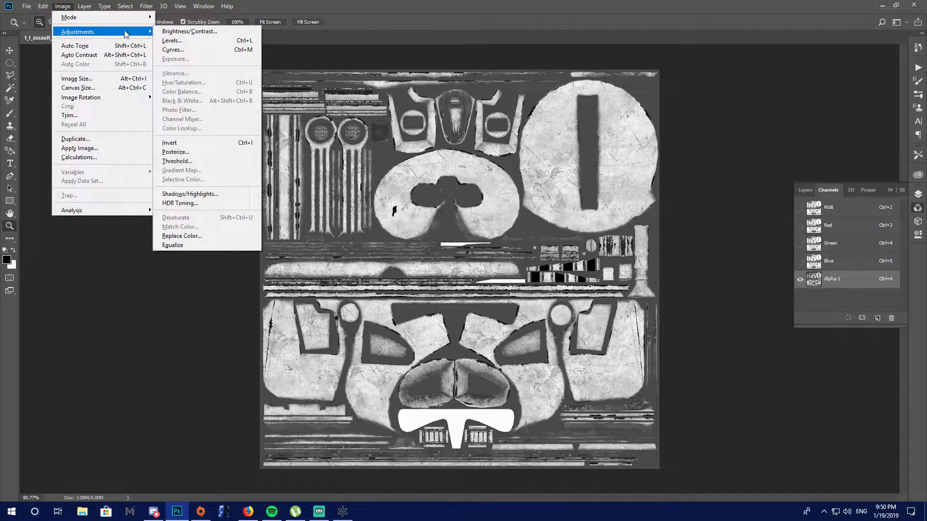
click(186, 32)
drag(141, 124, 190, 131)
click(219, 115)
Save the DDS texture as Color + Alpha with BC7 Fine (sRGB, DX11+) compression and auto-generated mip maps
click(26, 6)
click(39, 105)
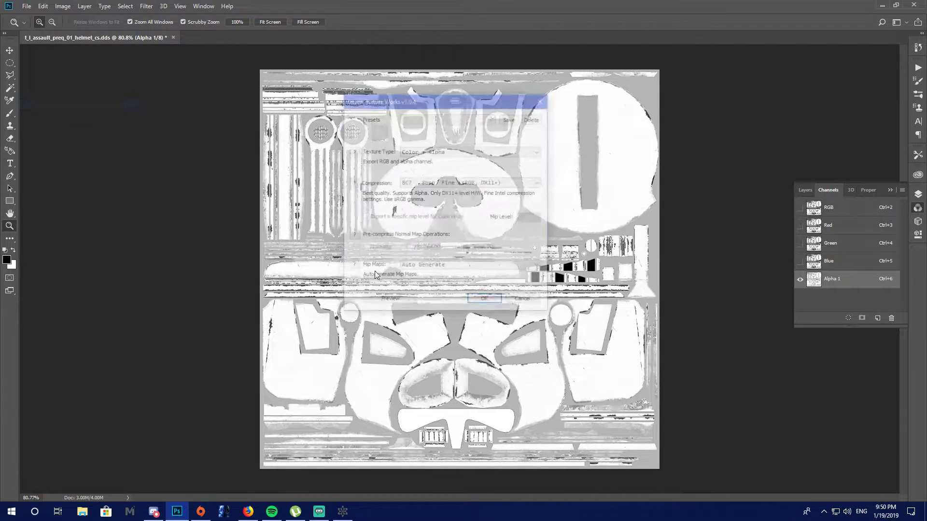
click(485, 298)
Switch to Frosty Editor and open the t_l_assault_preq_01_helmet_cs texture and the l_assault_preq_01_helmet_mesh asset
click(342, 511)
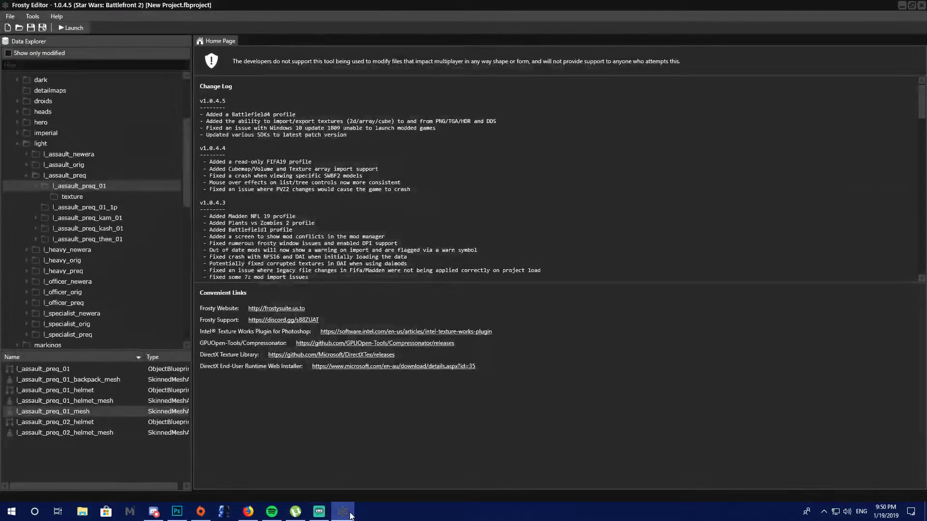
click(82, 197)
scroll(118, 425, down, 1)
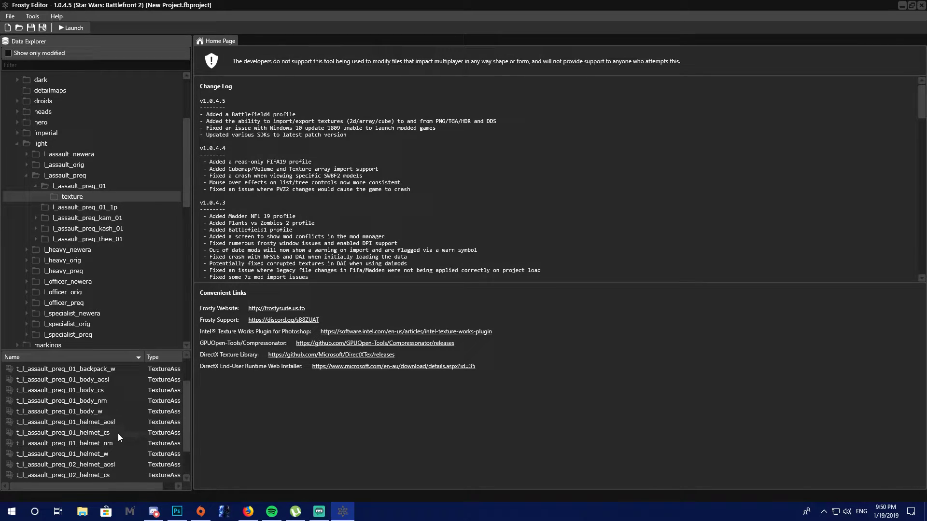
double_click(116, 433)
click(106, 186)
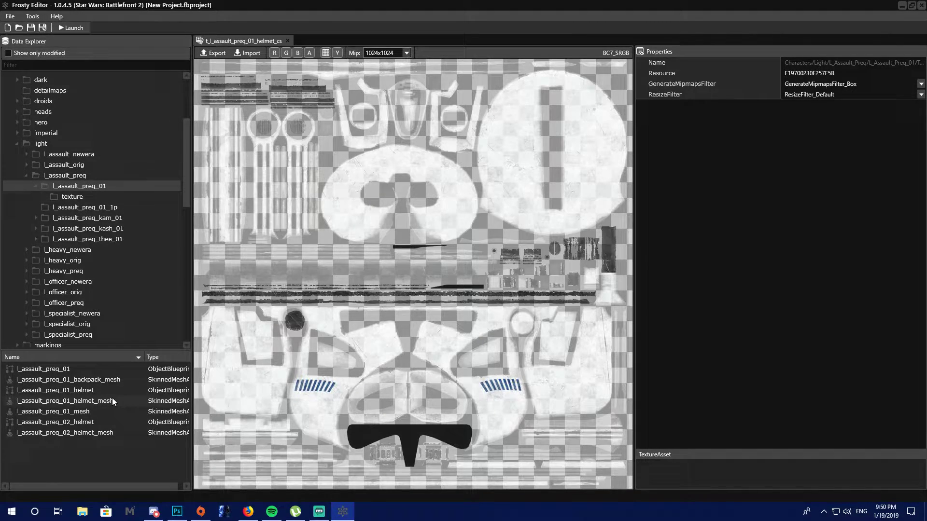
double_click(112, 399)
Import the edited t_l_assault_preq_01_helmet_cs DDS file from the Desktop into the helmet color texture asset
click(254, 42)
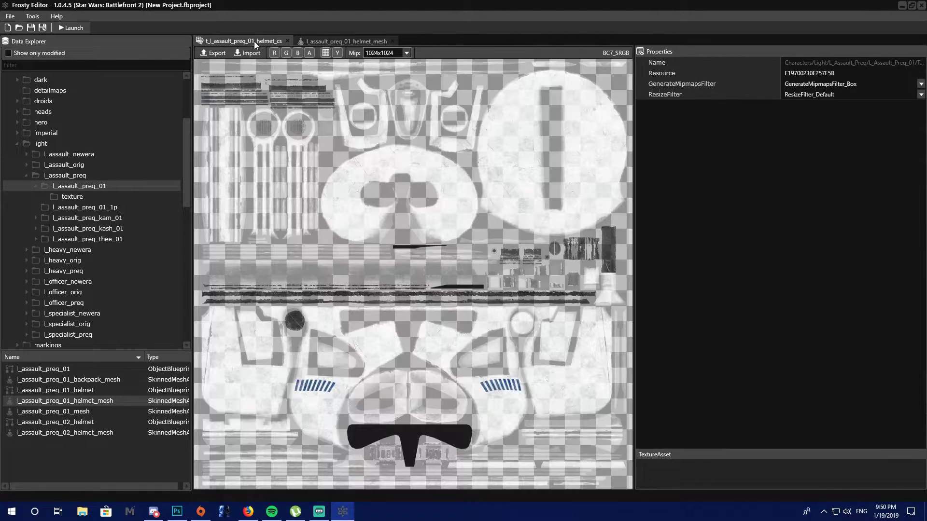
click(249, 53)
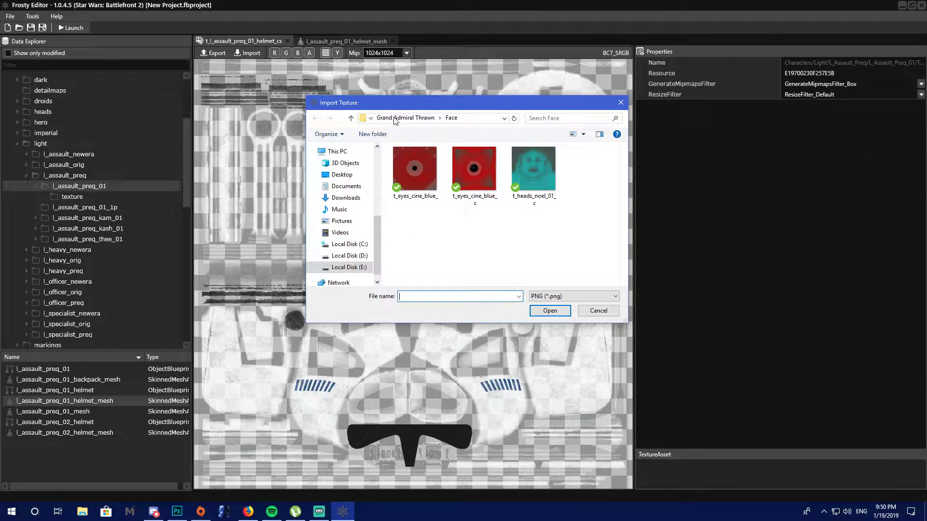
click(392, 119)
click(393, 119)
click(341, 174)
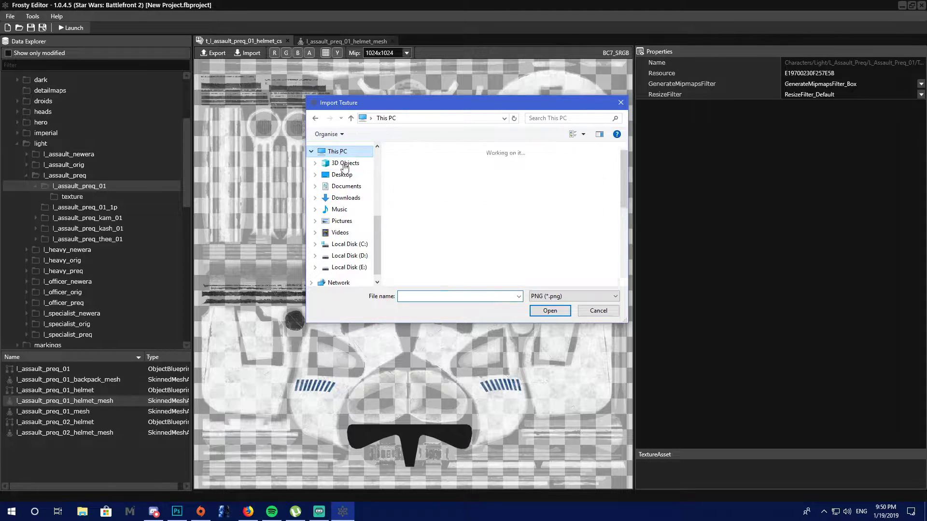
click(558, 297)
click(549, 326)
double_click(440, 182)
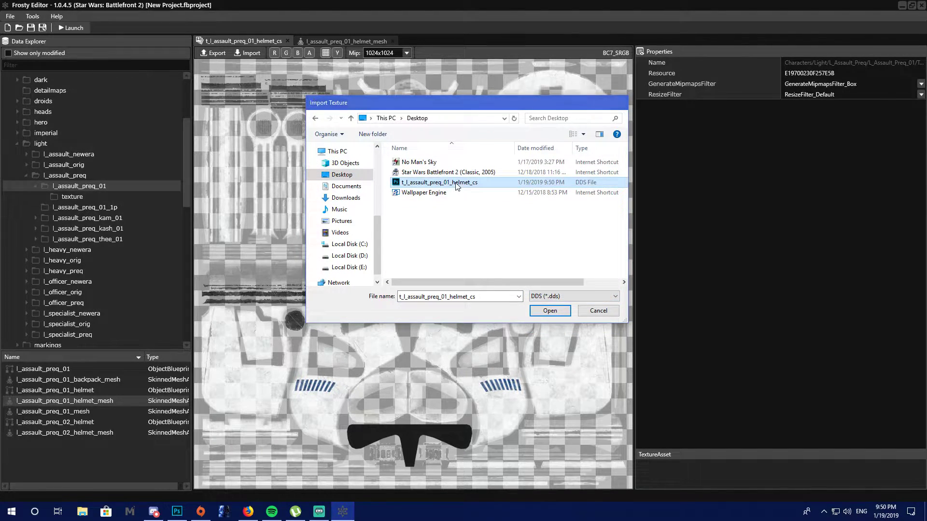
click(507, 282)
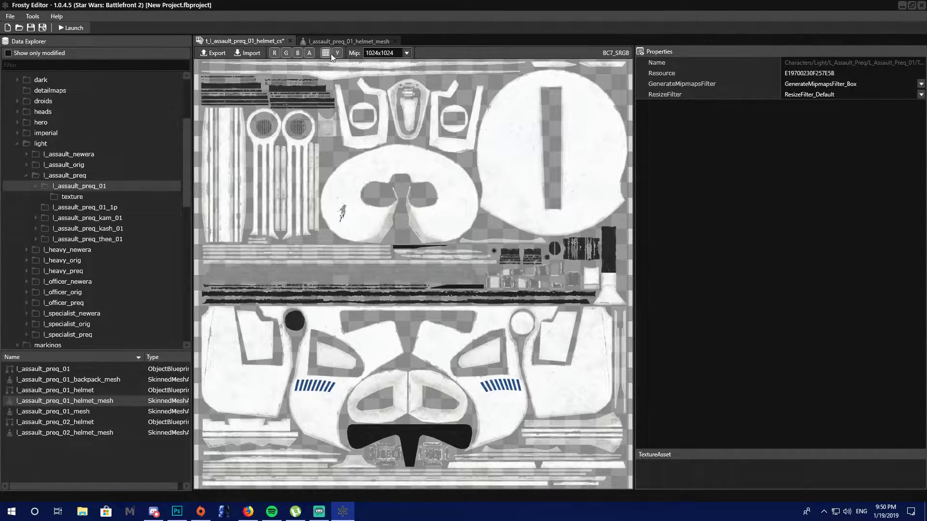
Inspect the helmet mesh with the imported texture from several angles
click(332, 42)
drag(384, 280, 376, 93)
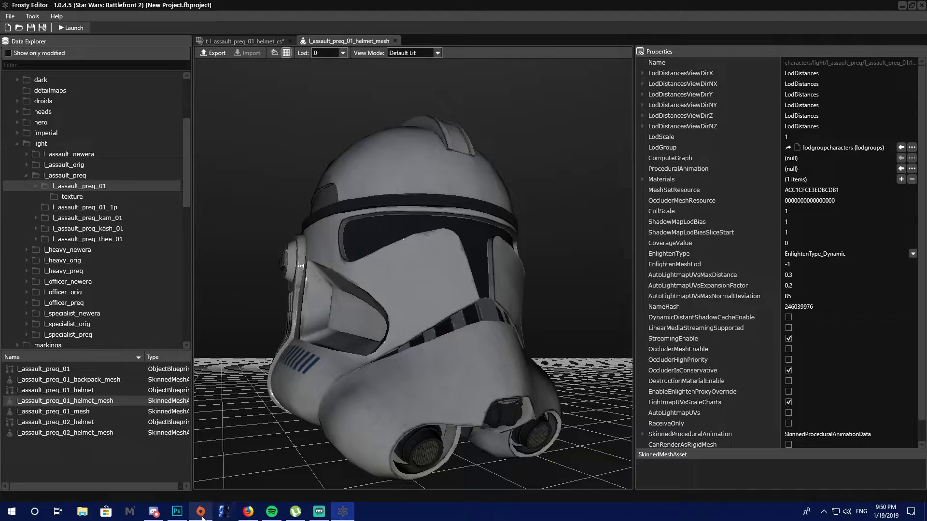
mouse_move(363, 350)
mouse_down()
mouse_move(381, 337)
mouse_move(364, 356)
mouse_move(376, 353)
mouse_move(367, 367)
mouse_up()
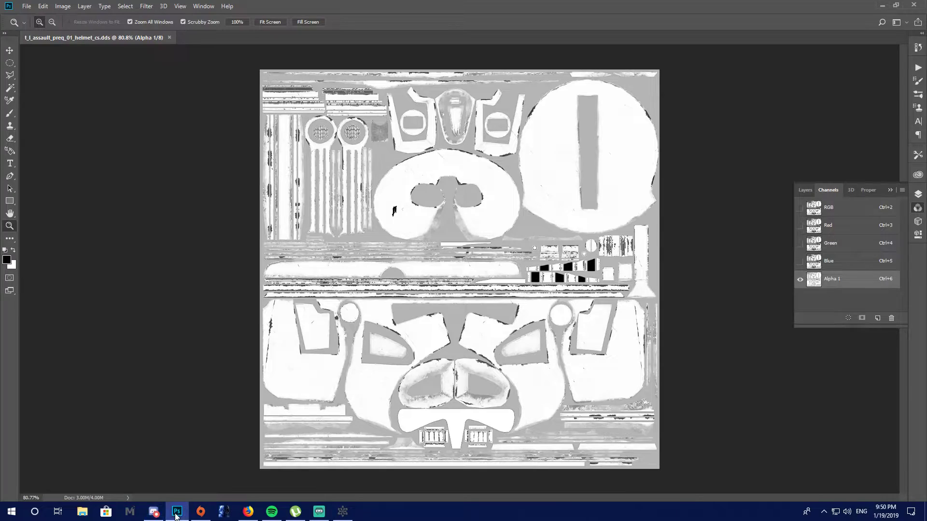
Switch to Photoshop and delete the Brightness/Contrast state from the texture's history
click(177, 511)
key(alt+Tab)
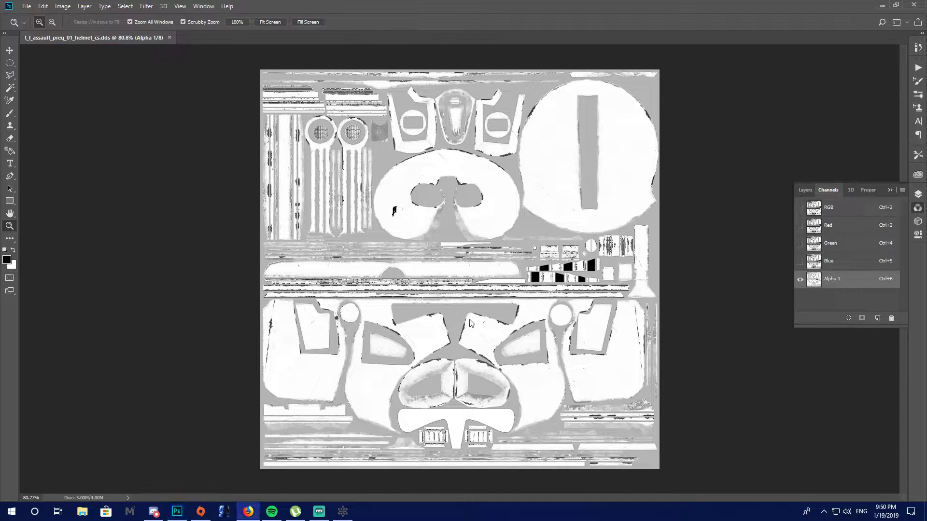
click(918, 47)
drag(864, 149, 891, 276)
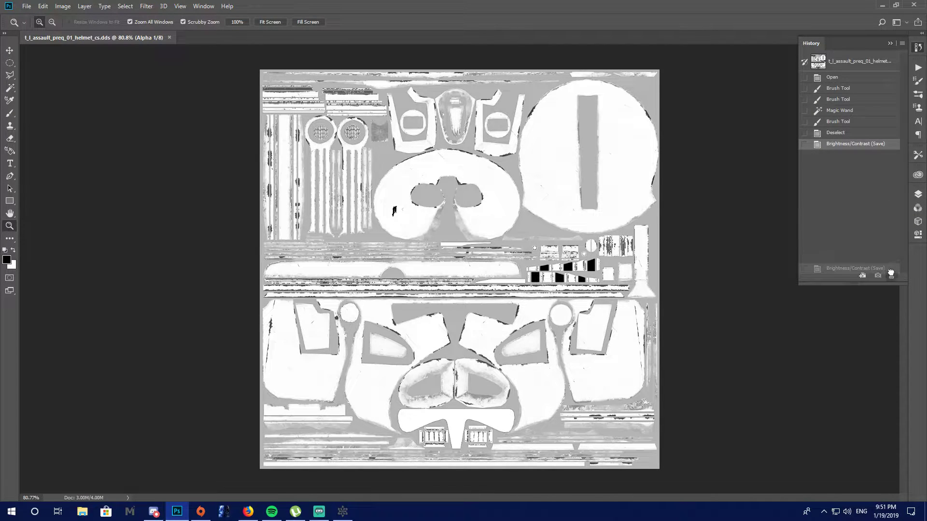
Examine the scratches and wear in the Alpha 1 channel, and compare the Open history state with the Deselect state
scroll(397, 329, up, 3)
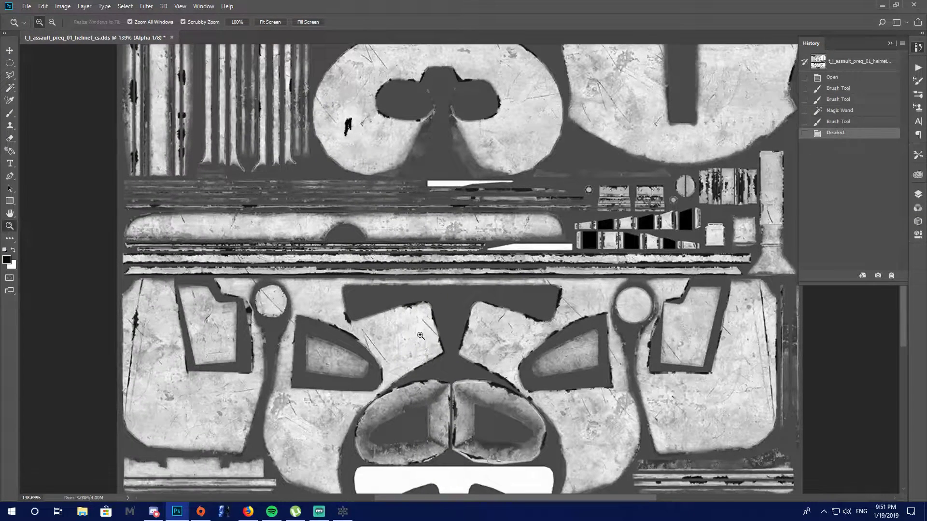
scroll(434, 336, up, 2)
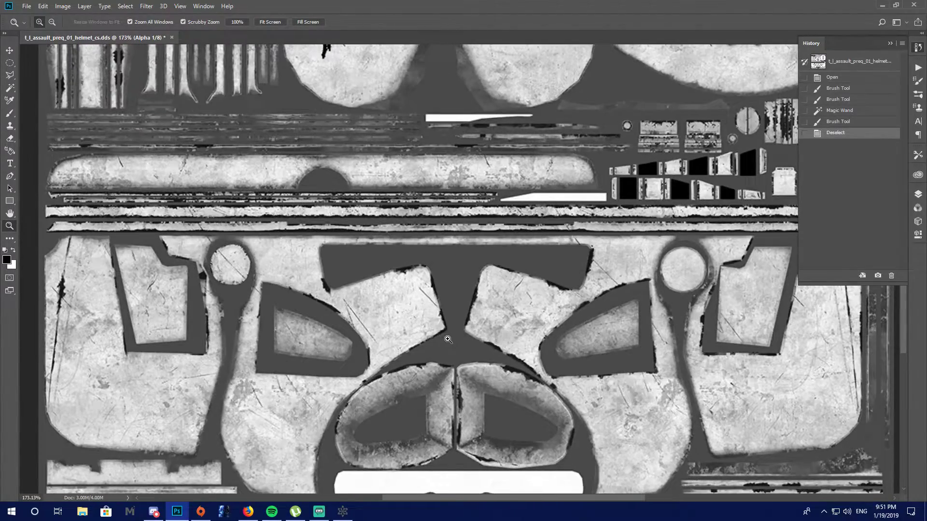
scroll(447, 340, up, 2)
scroll(442, 337, up, 3)
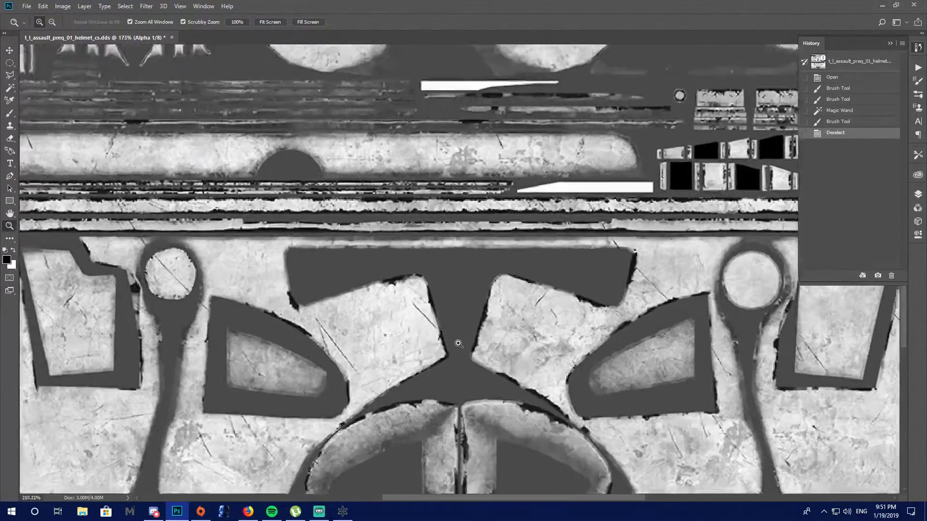
scroll(475, 333, down, 6)
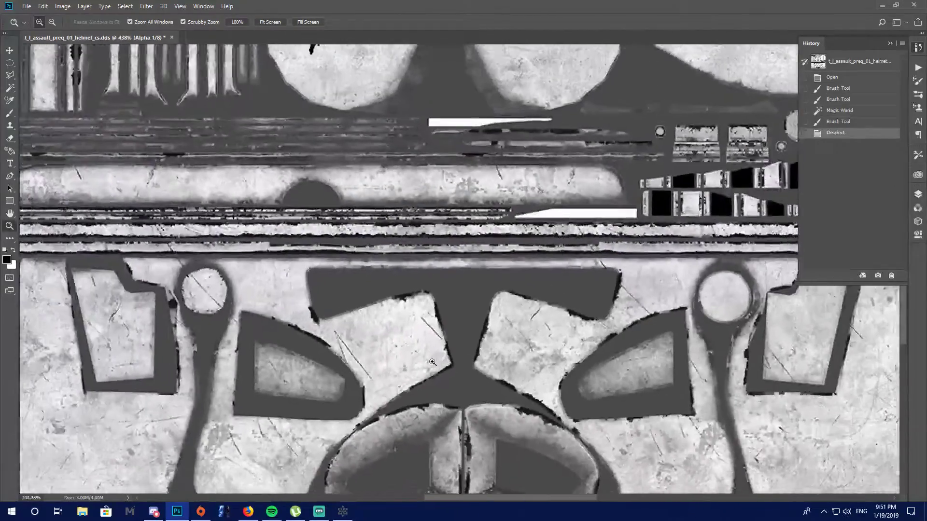
scroll(432, 241, down, 1)
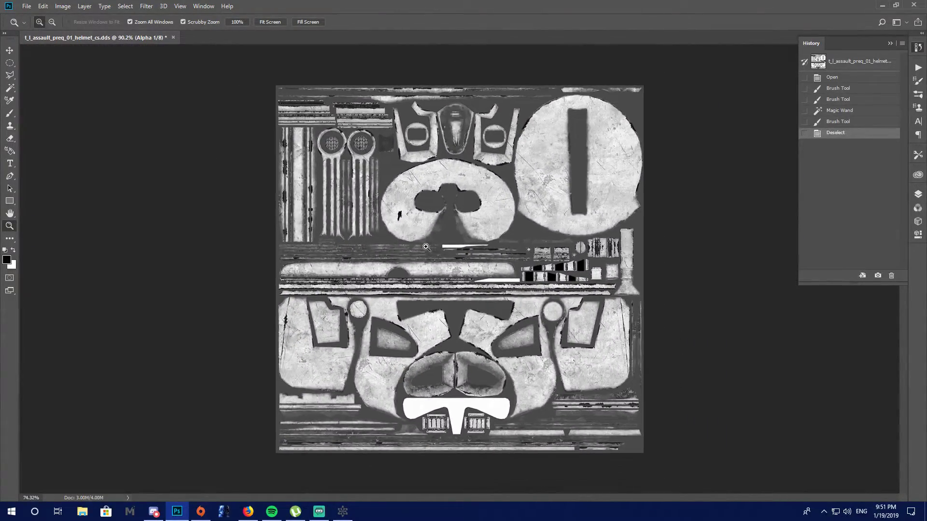
scroll(425, 213, up, 1)
scroll(432, 207, up, 2)
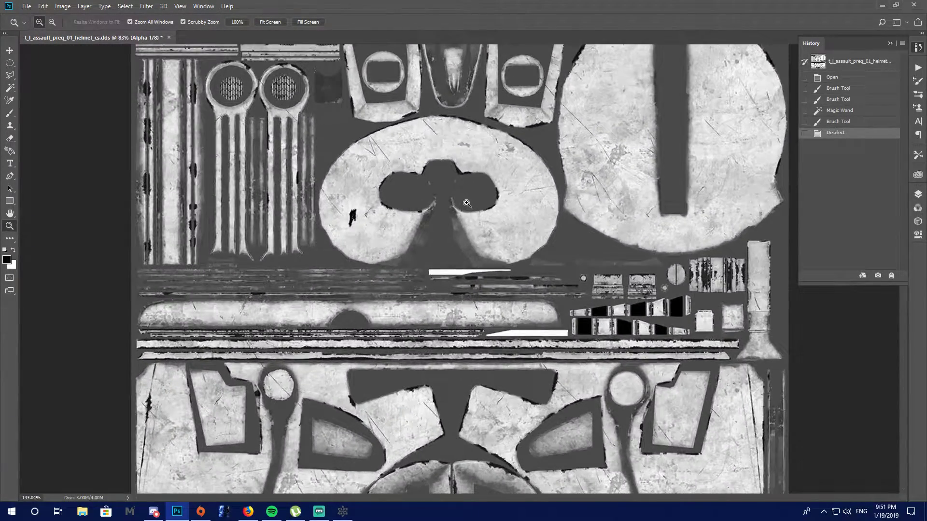
click(841, 79)
click(849, 133)
Display the RGB composite in the channels and examine the whole helmet texture
click(918, 194)
key(ctrl+plus)
click(828, 190)
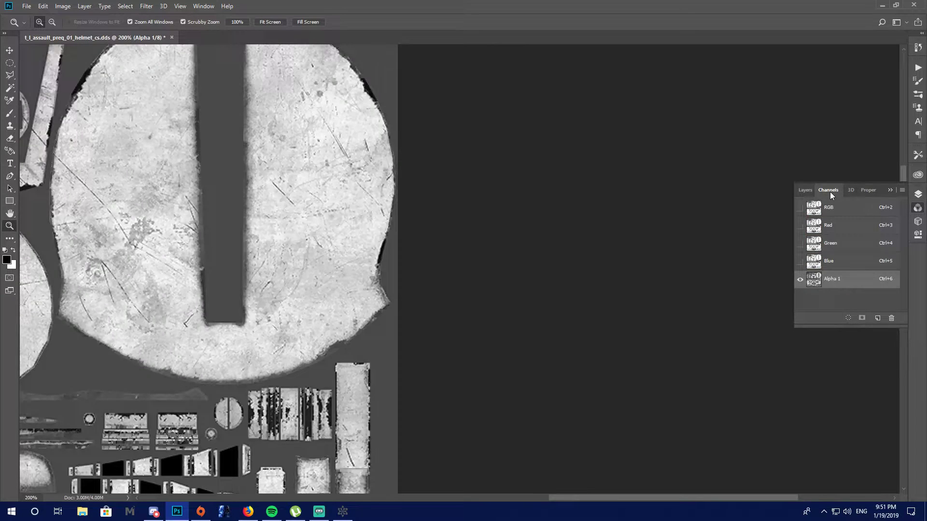
click(820, 205)
scroll(522, 271, down, 5)
scroll(447, 337, up, 2)
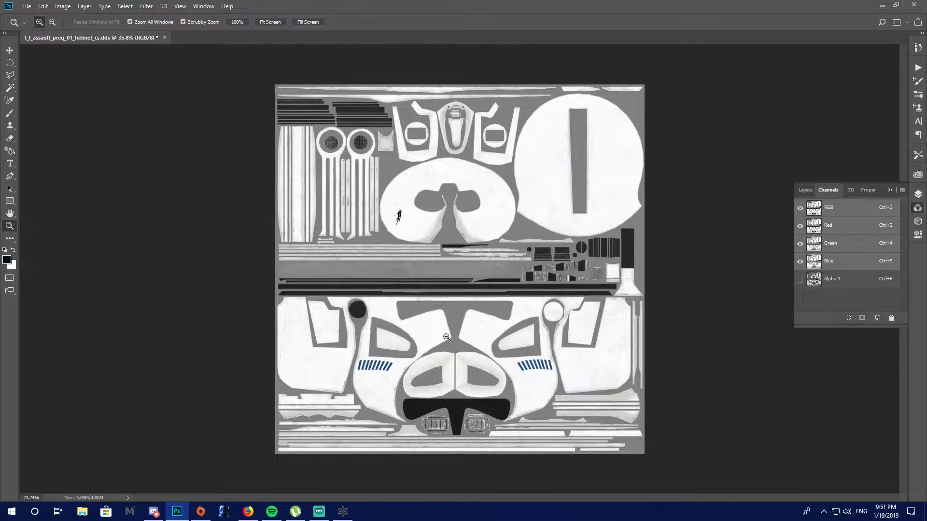
scroll(459, 328, up, 3)
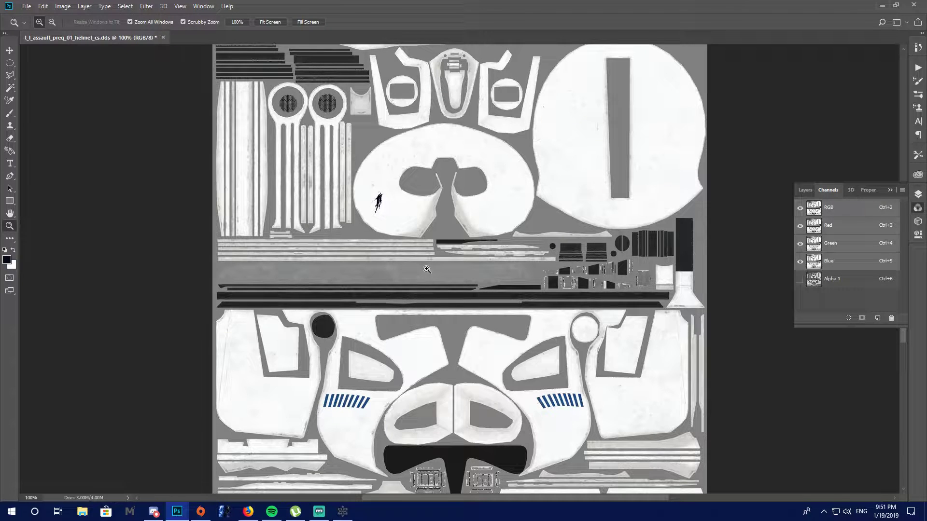
scroll(374, 264, down, 2)
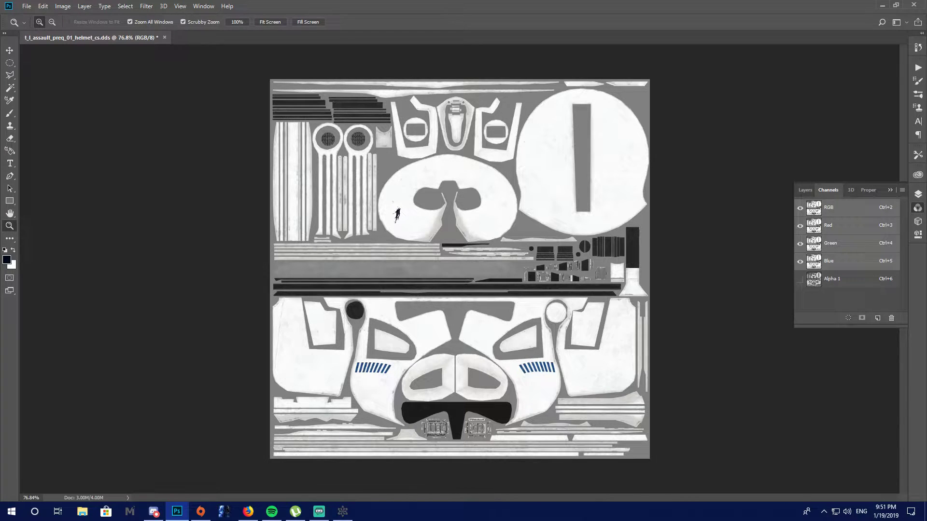
Check the helmet model in Frosty Editor, and return to Photoshop to examine the matching face and cheek pieces in the RGB texture
key(alt+Tab)
click(342, 511)
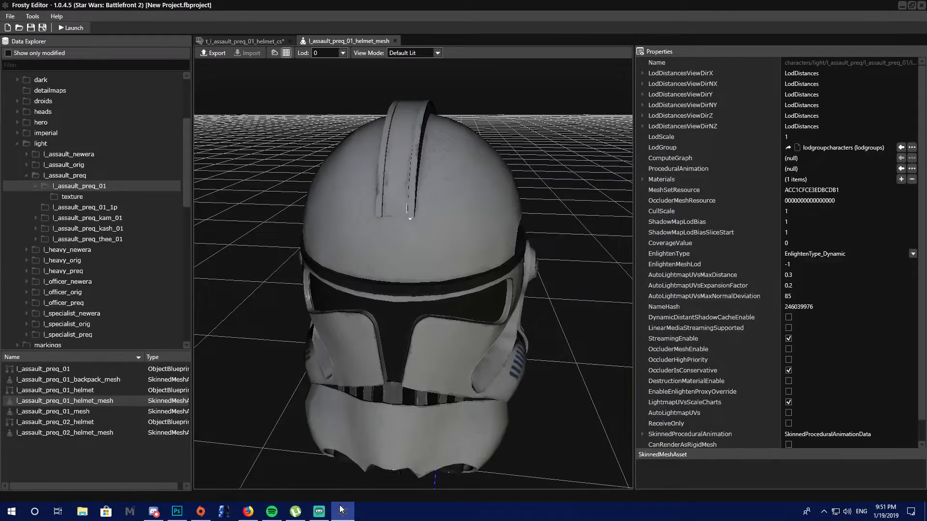
click(342, 511)
click(427, 357)
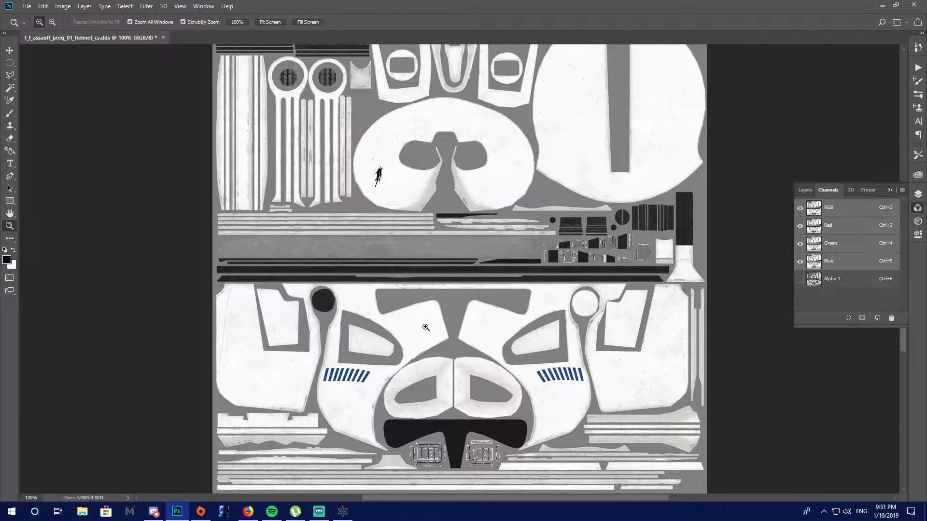
scroll(435, 327, down, 1)
scroll(435, 328, up, 1)
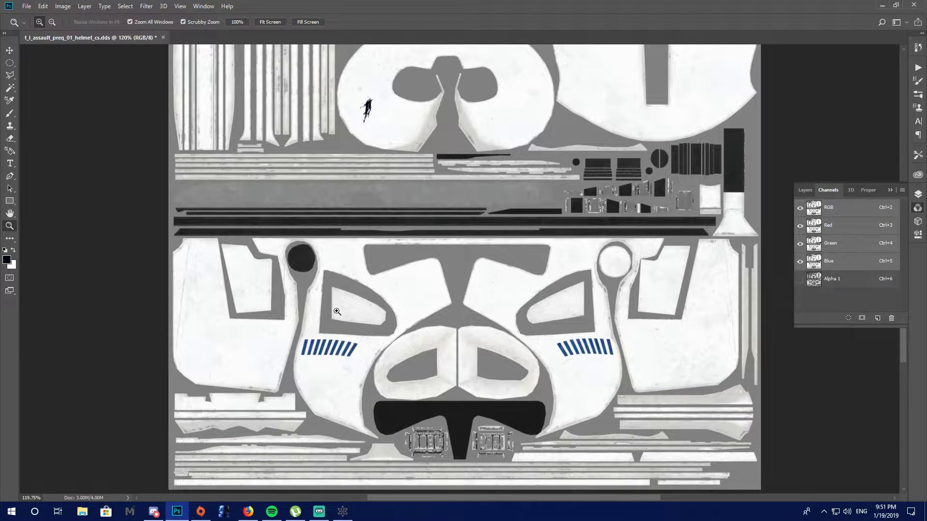
scroll(336, 344, up, 1)
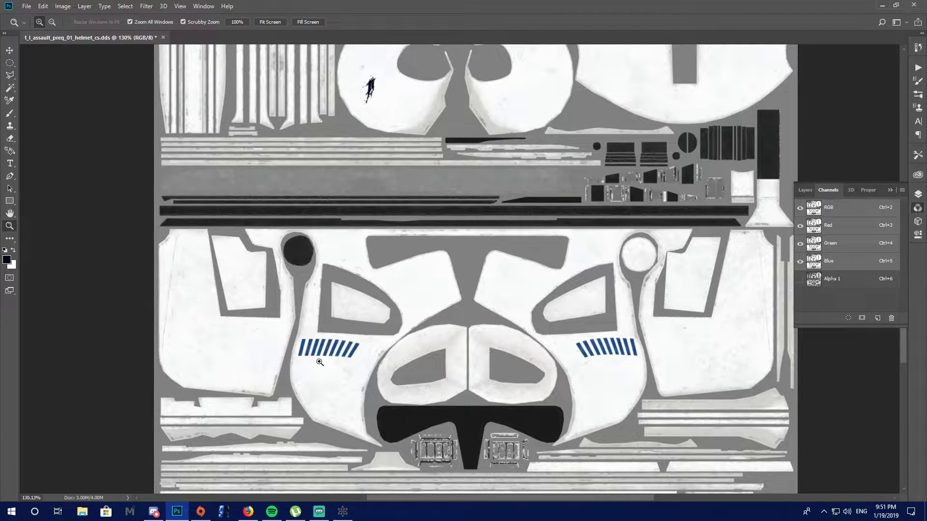
scroll(420, 312, down, 1)
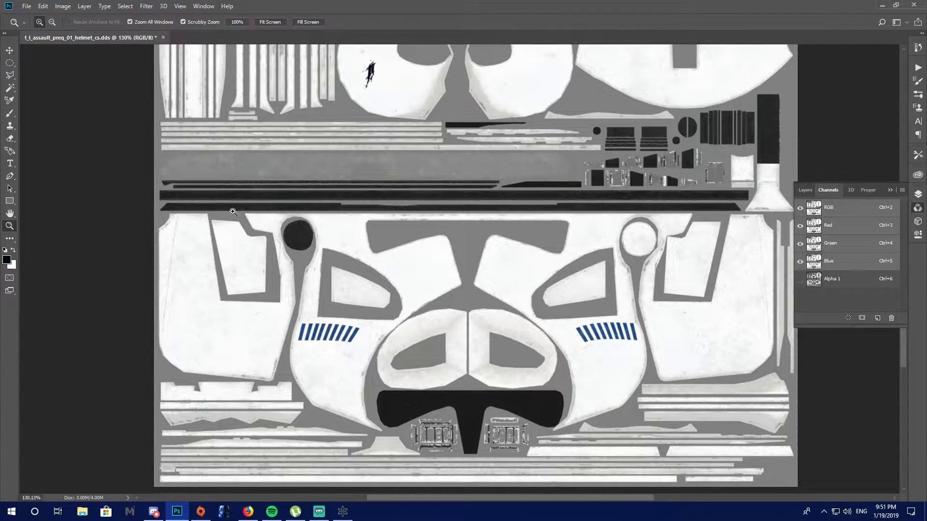
Switch to Frosty Editor, view the helmet model from an angled side, and return to the full texture in Photoshop
click(342, 511)
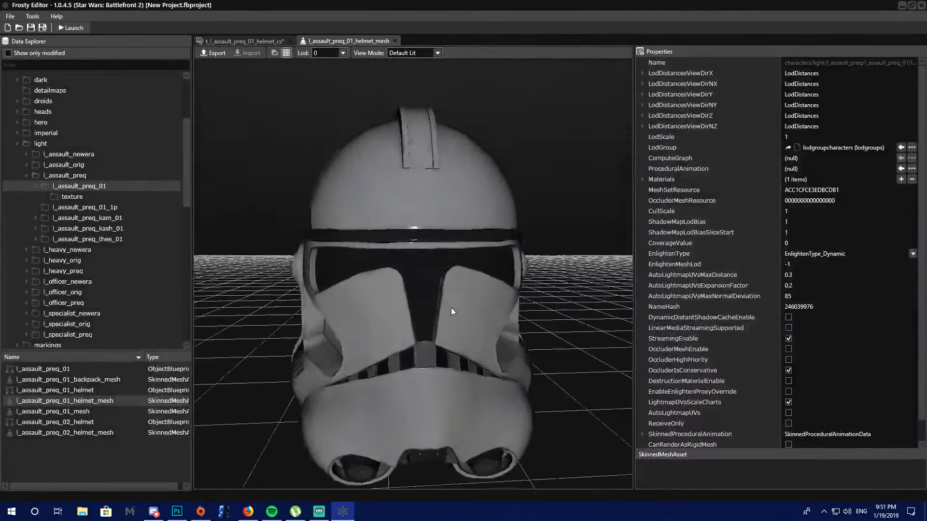
drag(319, 388, 406, 386)
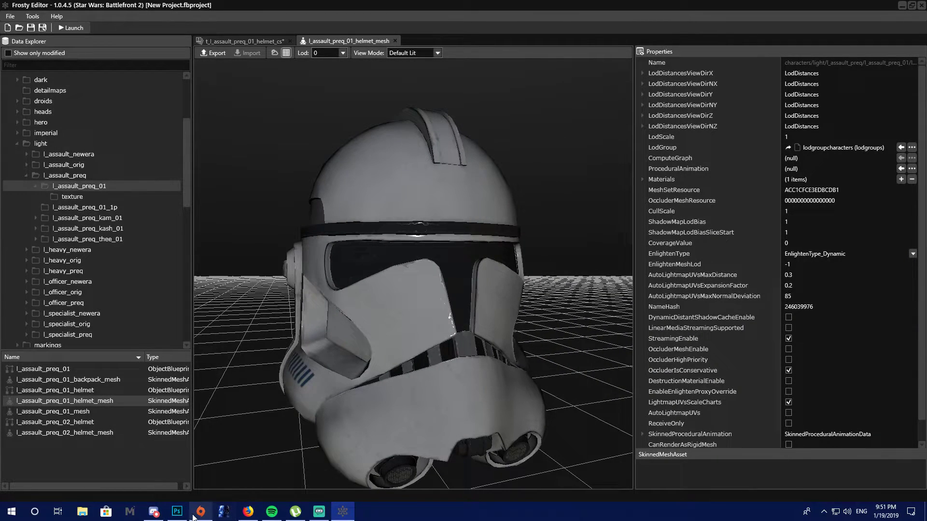
click(179, 513)
scroll(327, 318, down, 3)
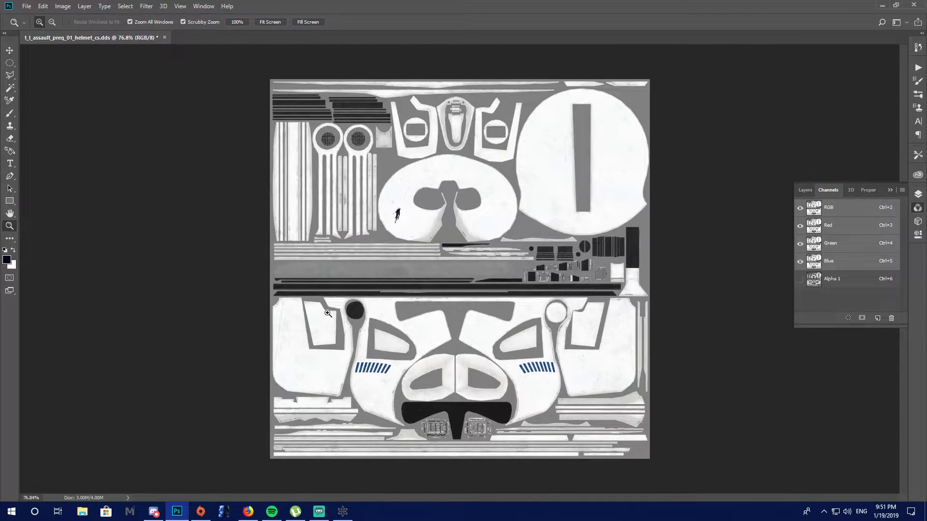
Examine the dome, visor and small detail pieces of the helmet's RGB texture at several magnifications
scroll(327, 314, up, 2)
scroll(458, 259, up, 3)
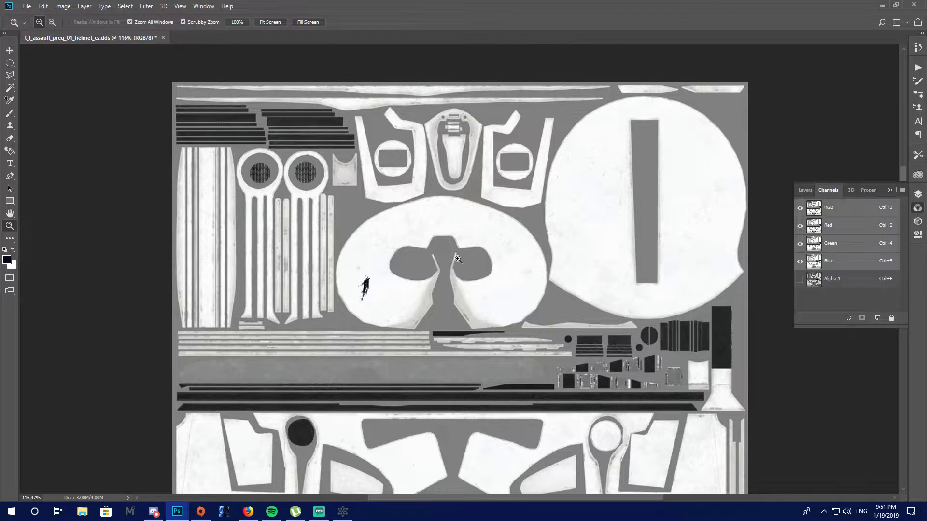
scroll(458, 259, up, 3)
scroll(482, 271, up, 1)
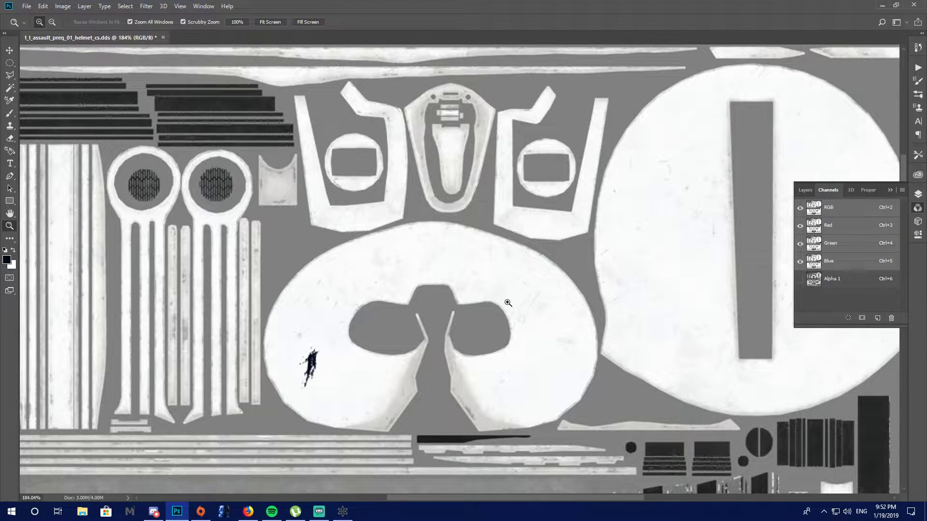
drag(508, 303, 421, 307)
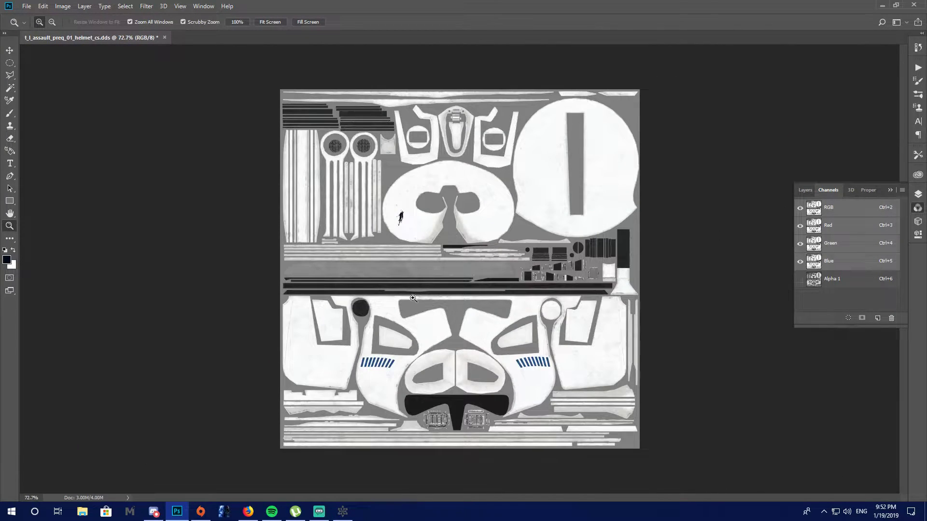
drag(576, 238, 578, 243)
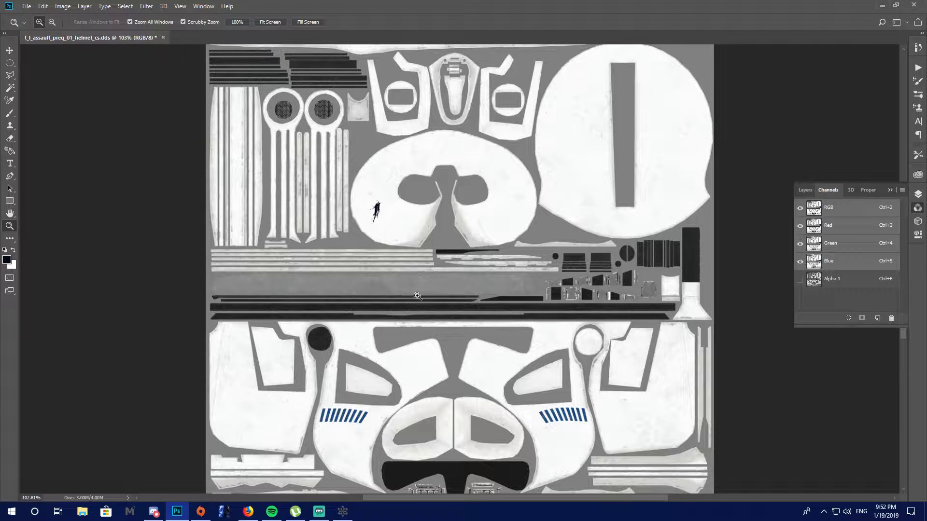
drag(564, 289, 571, 290)
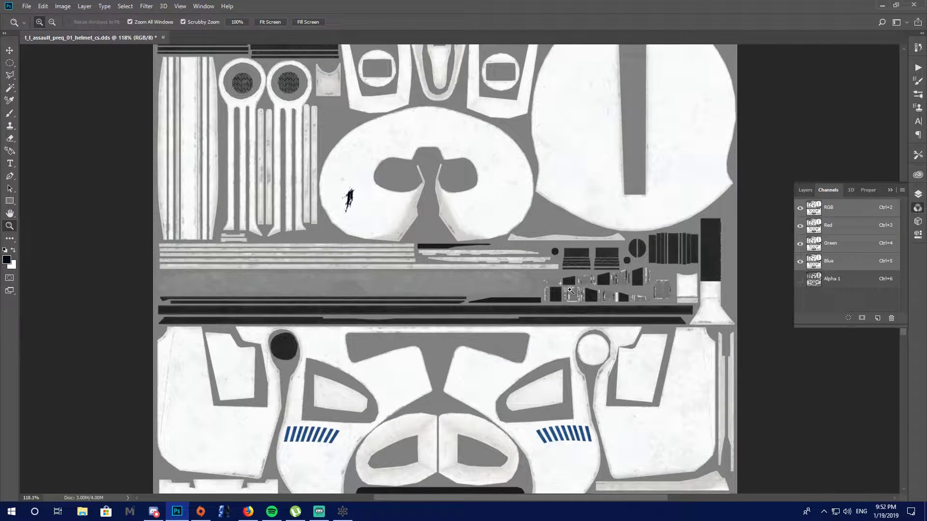
drag(601, 279, 630, 271)
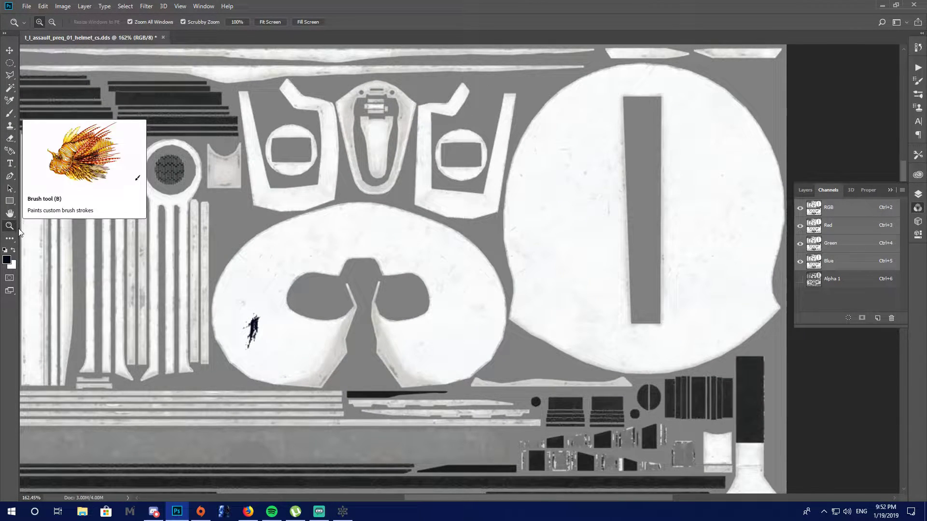
drag(744, 298, 751, 302)
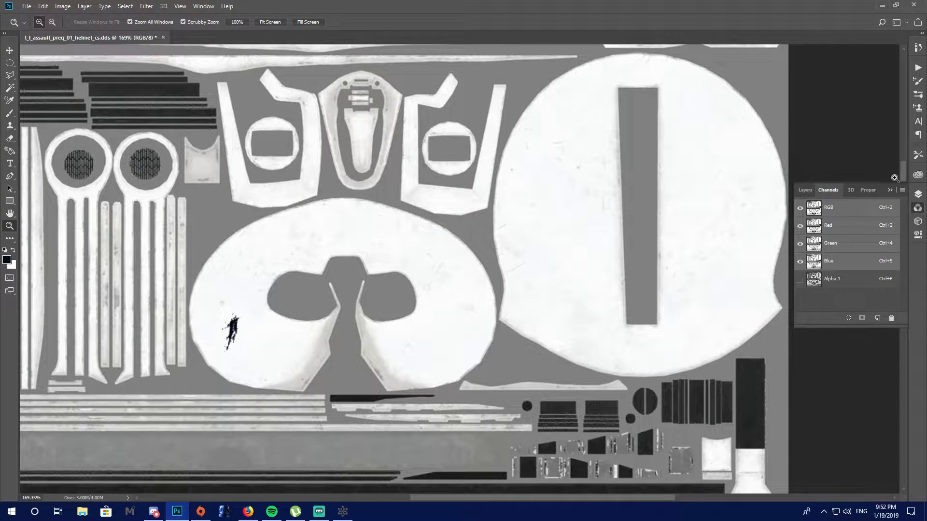
Display the Alpha 1 channel to compare its wear with the color texture, and return to the RGB composite
click(866, 286)
click(84, 6)
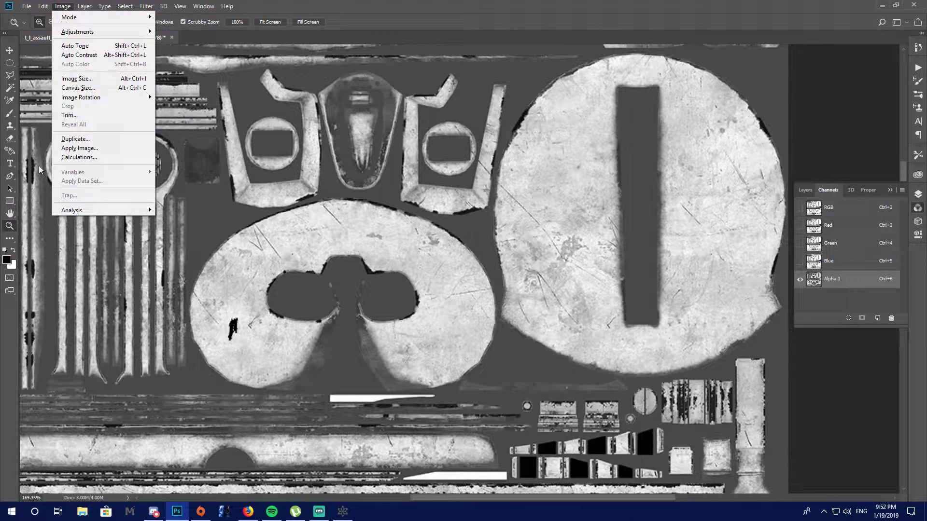
click(854, 207)
click(854, 208)
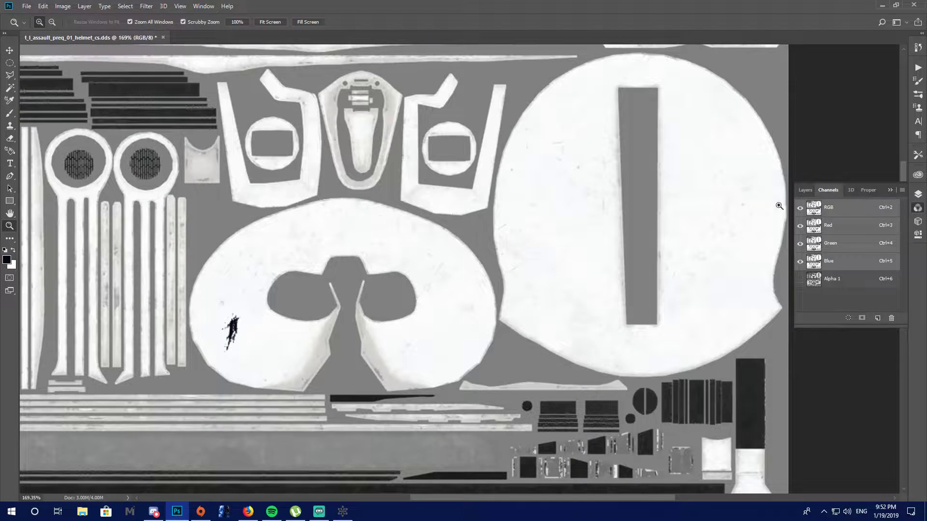
Examine the round dome piece up close, check the helmet model from other angles in Frosty Editor, and return to Photoshop
scroll(604, 260, up, 3)
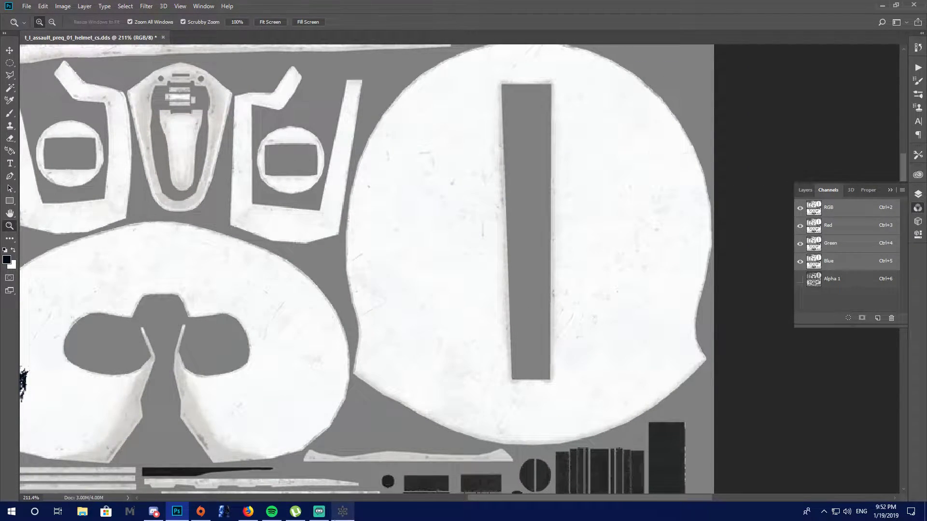
click(342, 512)
drag(409, 321, 491, 190)
drag(294, 326, 367, 285)
click(177, 511)
Activate the Polygonal Lasso tool and set it to make a new selection
click(10, 113)
click(9, 76)
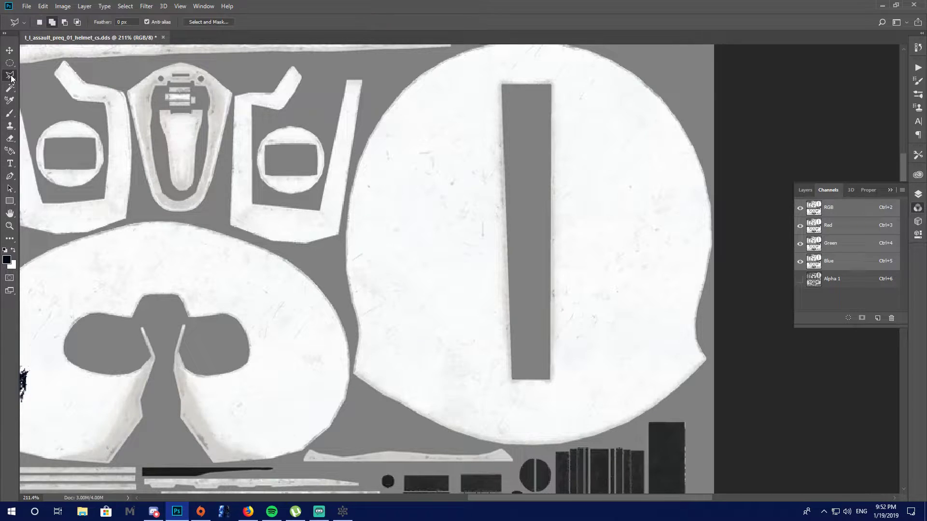
right_click(487, 166)
click(34, 27)
click(41, 21)
click(442, 63)
click(462, 55)
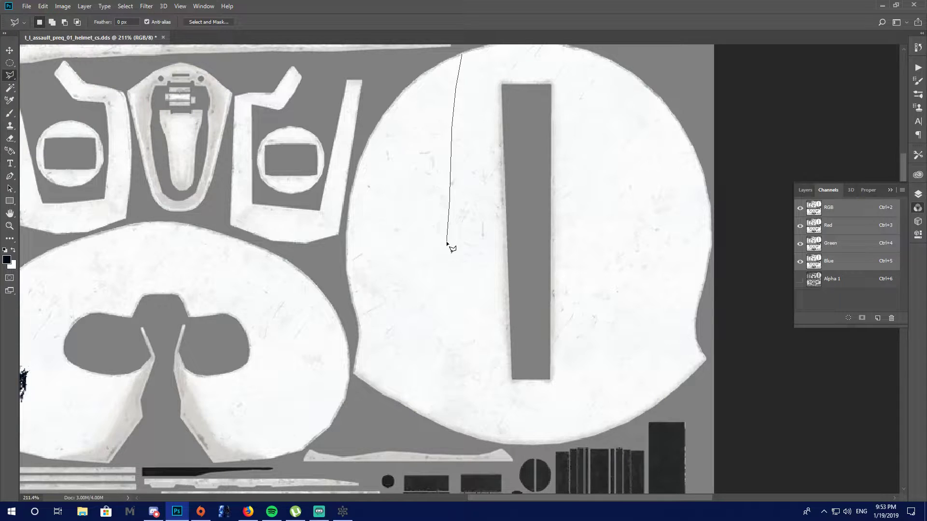
key(Escape)
Try a freehand Lasso selection across the pieces beside the dome, deselect it, and return to the Polygonal Lasso tool
right_click(10, 76)
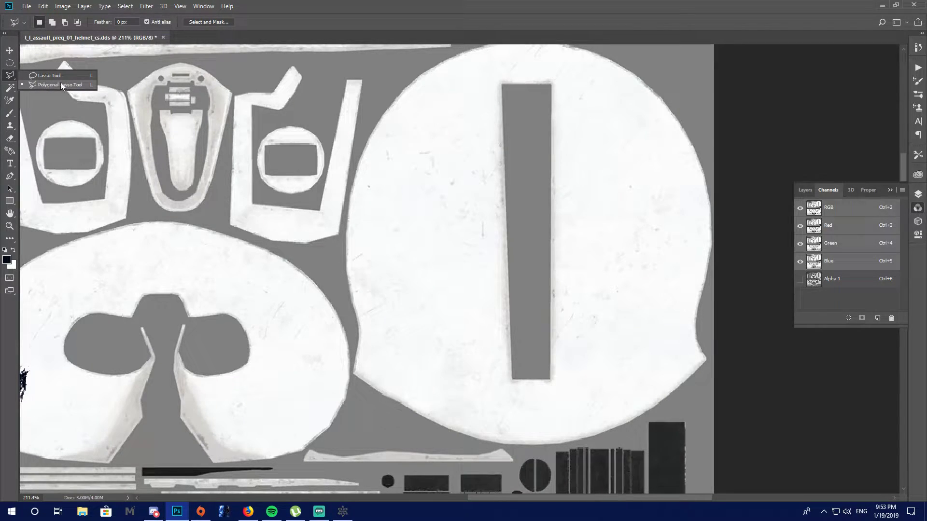
click(49, 76)
mouse_move(249, 184)
mouse_down()
mouse_move(273, 266)
mouse_move(333, 216)
mouse_move(439, 296)
mouse_move(199, 238)
mouse_up()
right_click(380, 169)
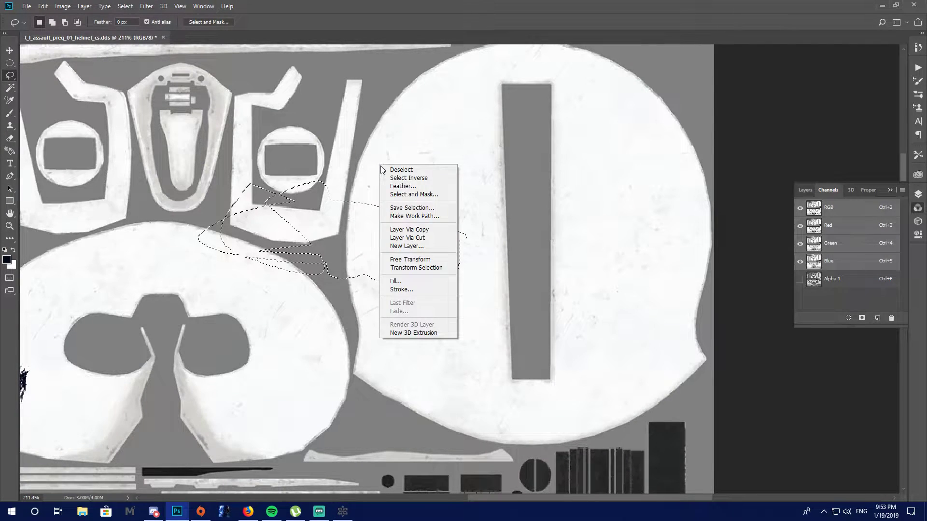
click(400, 169)
right_click(9, 76)
click(47, 84)
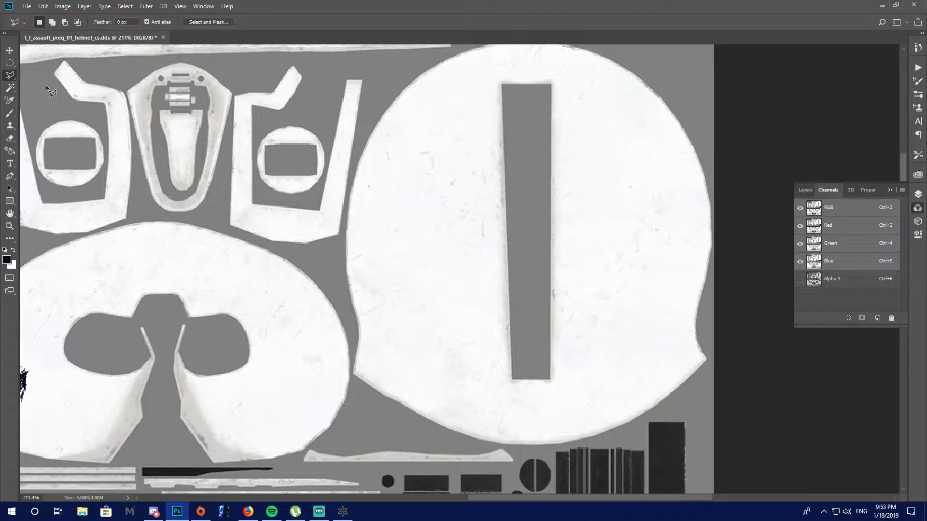
Outline a closed polygonal selection around the wide vertical strip through the middle of the dome piece, enclosing the central slot
click(461, 53)
click(455, 161)
click(471, 437)
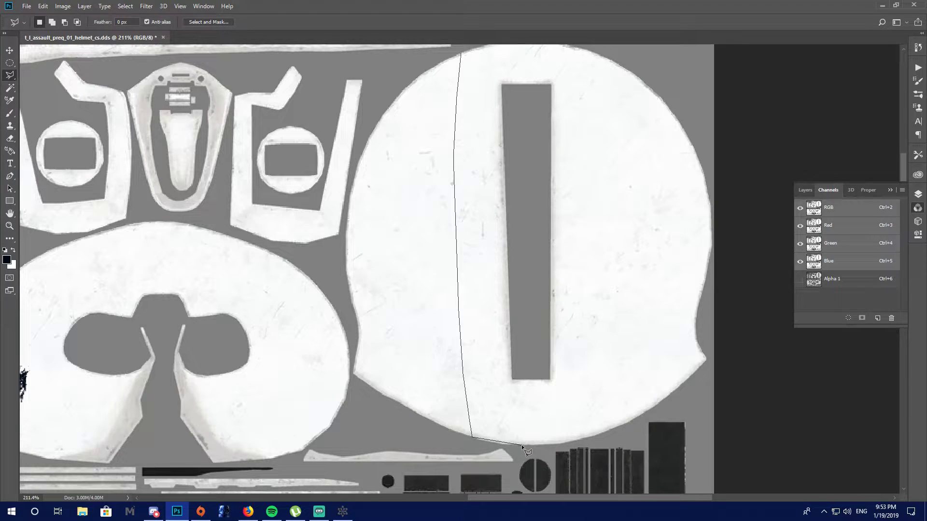
click(500, 445)
click(599, 433)
click(600, 129)
click(590, 51)
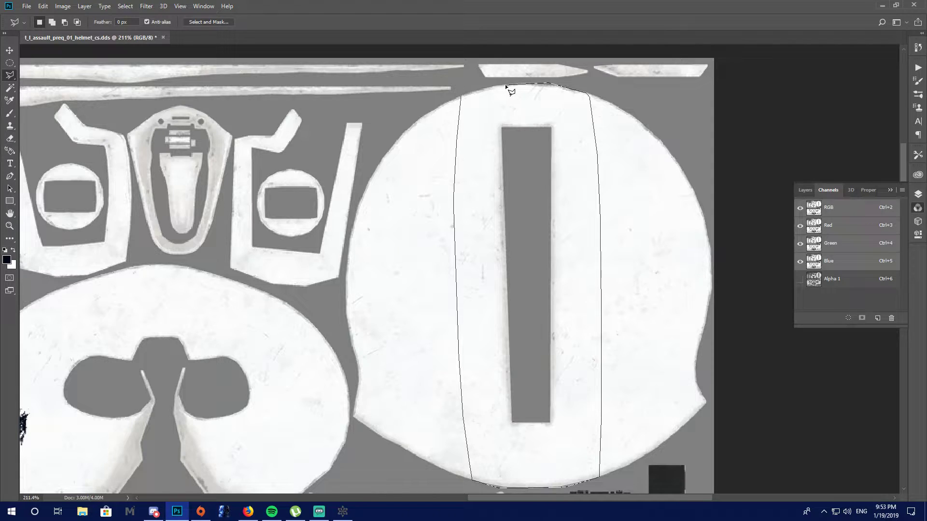
click(461, 97)
scroll(87, 140, down, 1)
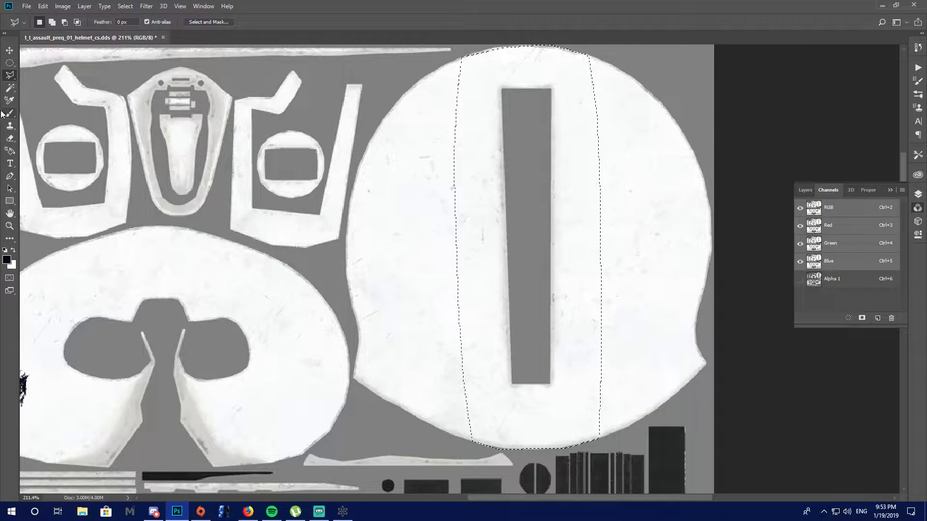
Enlarge the brush and paint the whole selected dome strip with the very dark navy foreground color
key(b)
right_click(327, 247)
drag(404, 260, 420, 260)
key(Return)
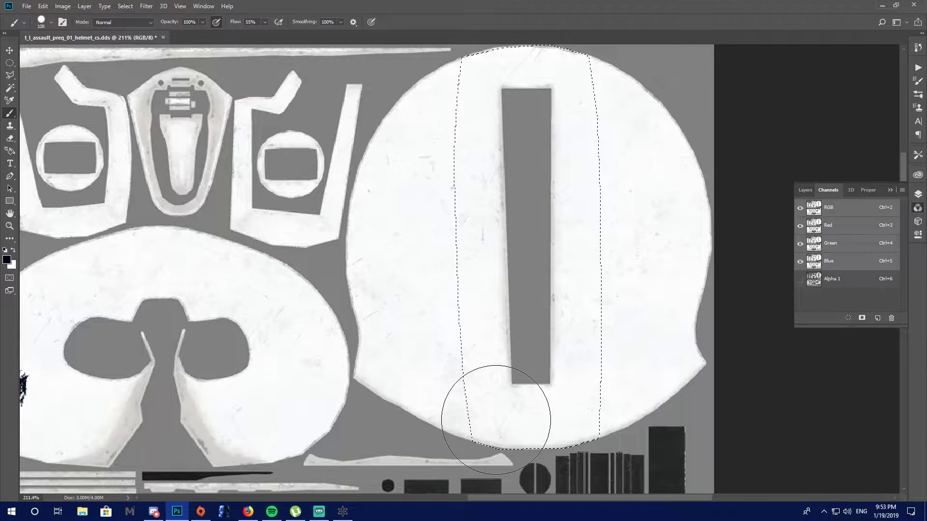
drag(428, 399, 470, 417)
mouse_move(528, 440)
mouse_down()
mouse_move(649, 358)
mouse_move(531, 320)
mouse_move(515, 421)
mouse_move(514, 189)
mouse_move(609, 305)
mouse_move(430, 190)
mouse_move(660, 60)
mouse_move(468, 165)
mouse_move(410, 57)
mouse_up()
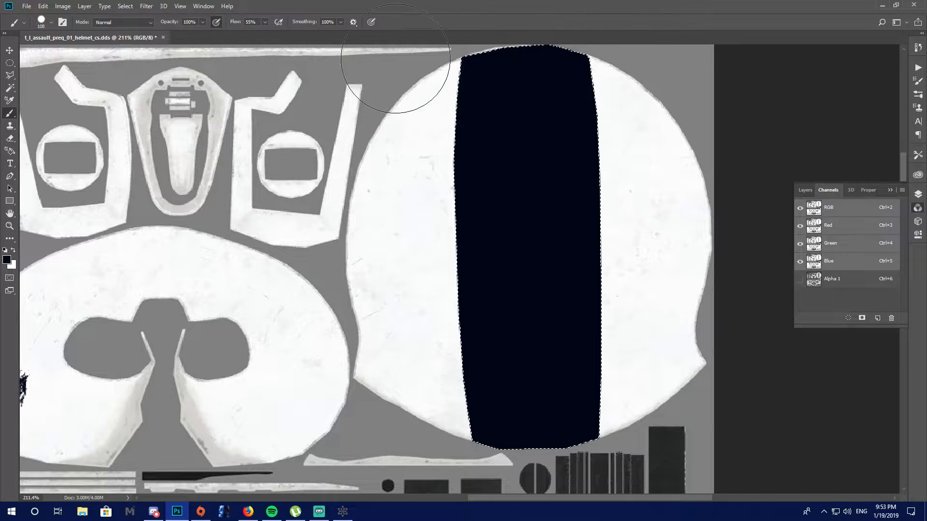
Save the edited DDS texture and review the texture type, compression and mip map options in Intel Texture Works
click(26, 6)
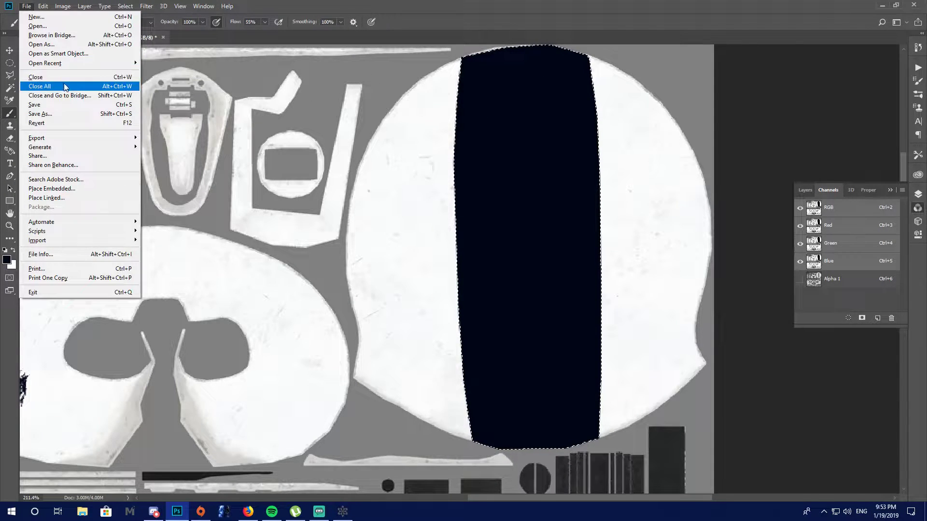
click(83, 106)
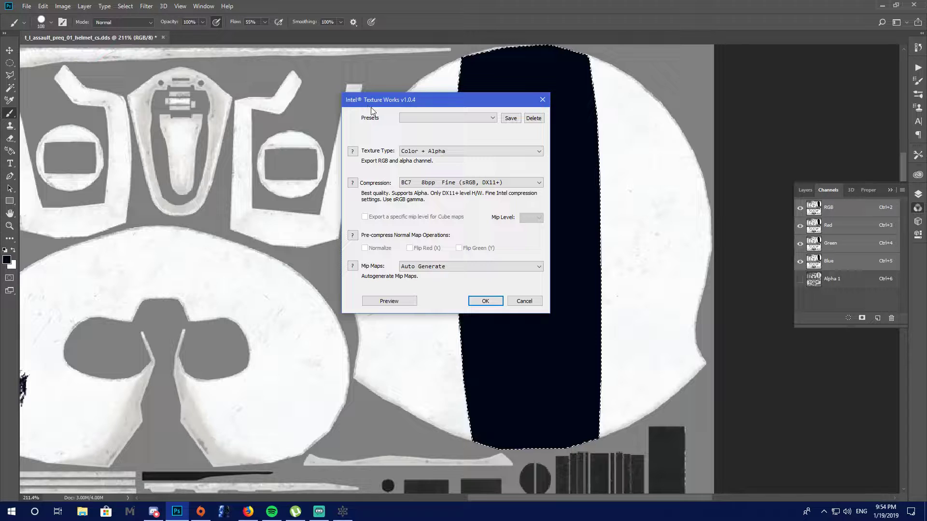
click(418, 151)
click(444, 192)
click(443, 183)
click(444, 191)
click(440, 266)
click(440, 273)
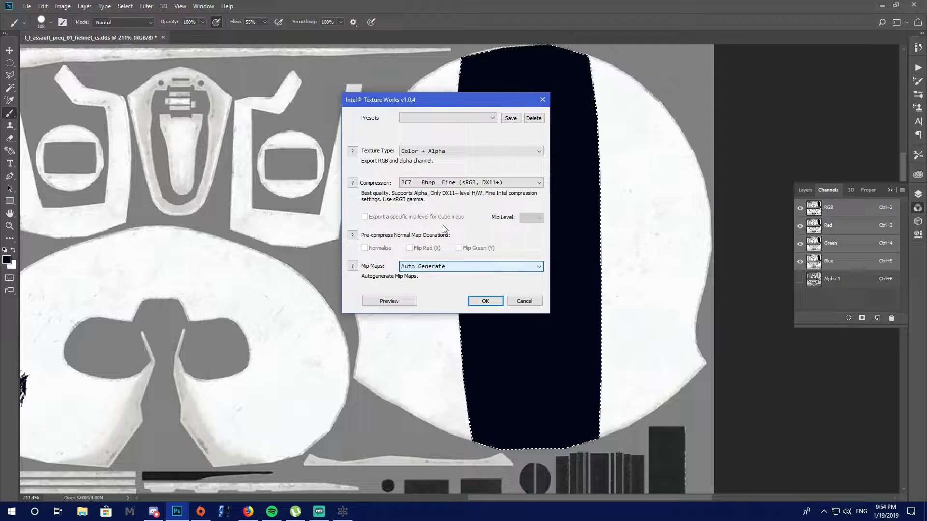
Export the DDS as Color + Alpha with BC7 8bpp Fine (sRGB, DX11+) compression and auto-generated mip maps
click(418, 151)
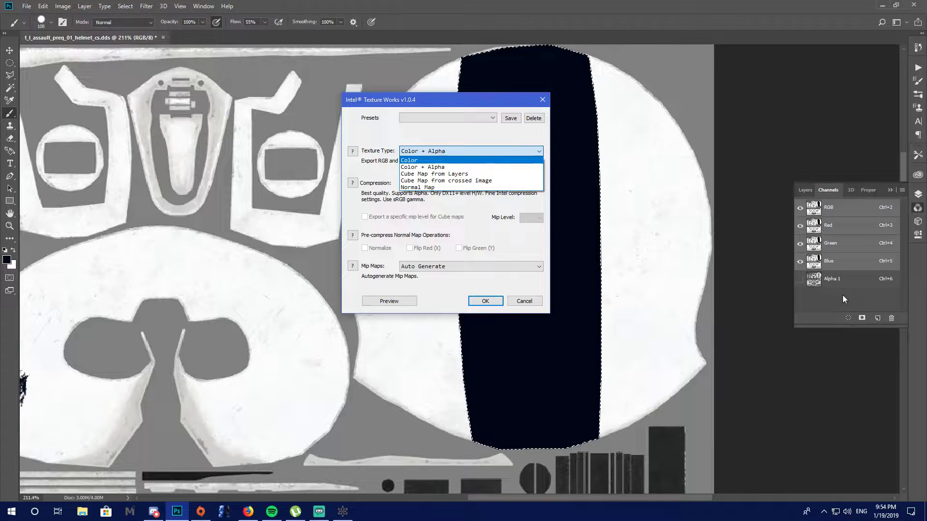
click(441, 167)
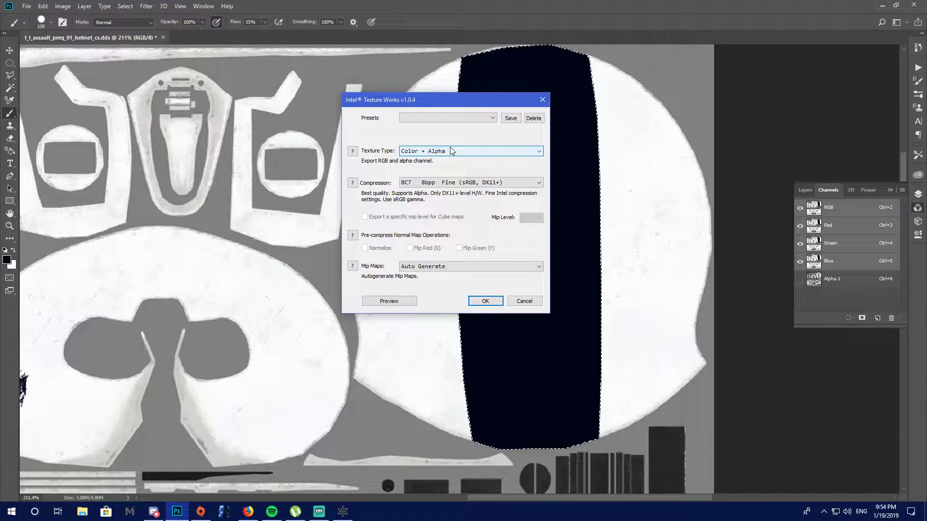
click(463, 182)
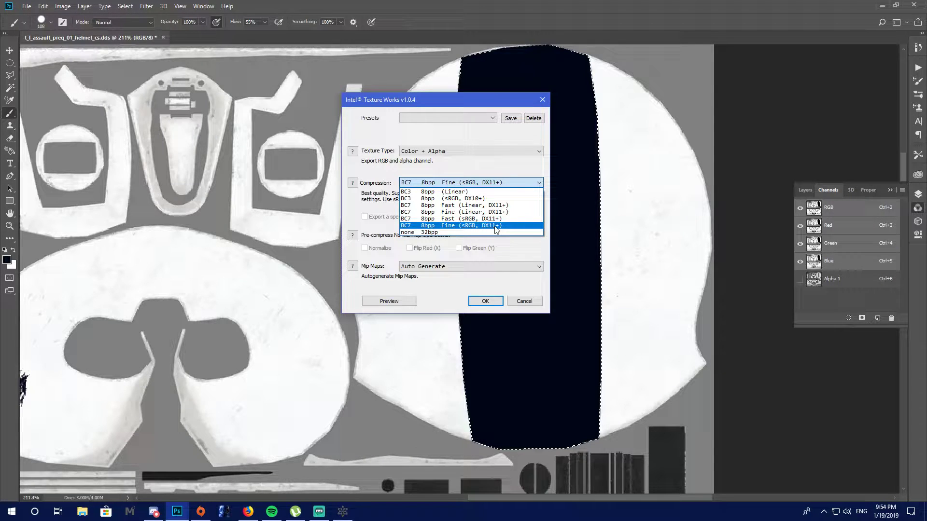
click(515, 244)
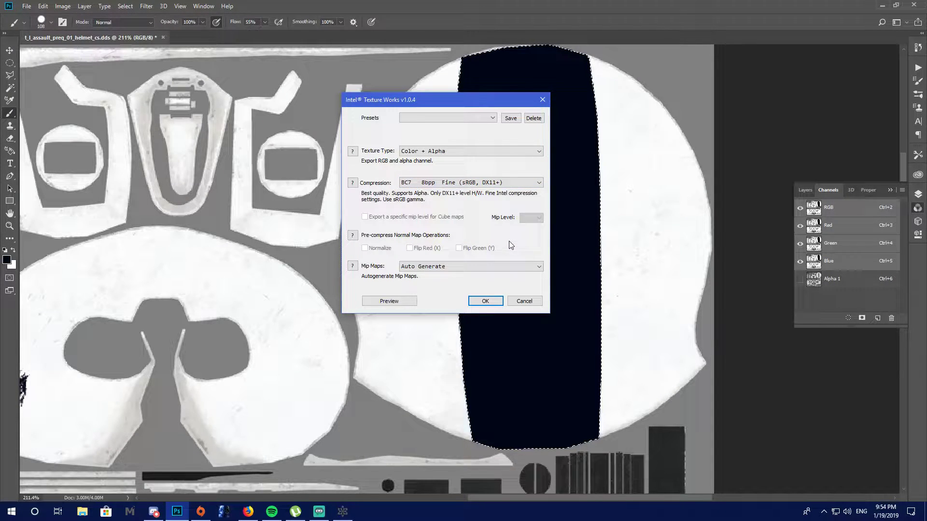
click(445, 267)
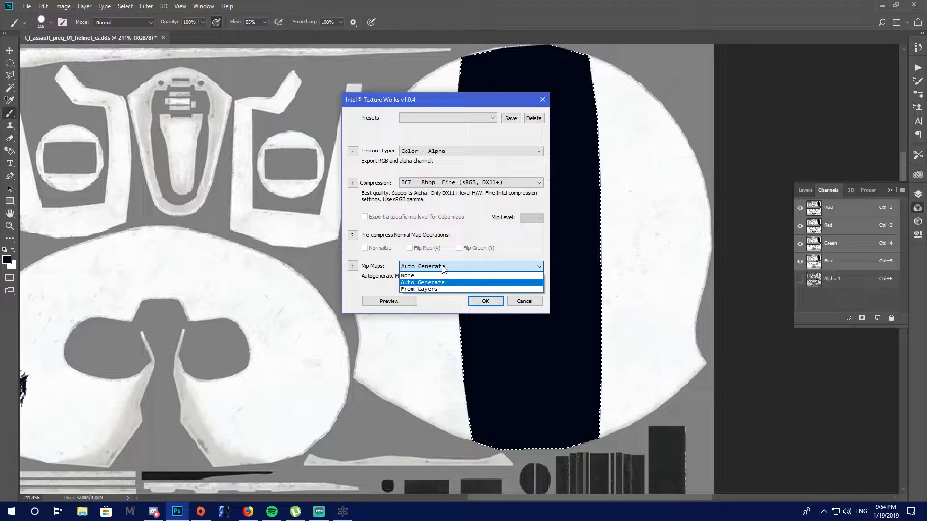
click(456, 283)
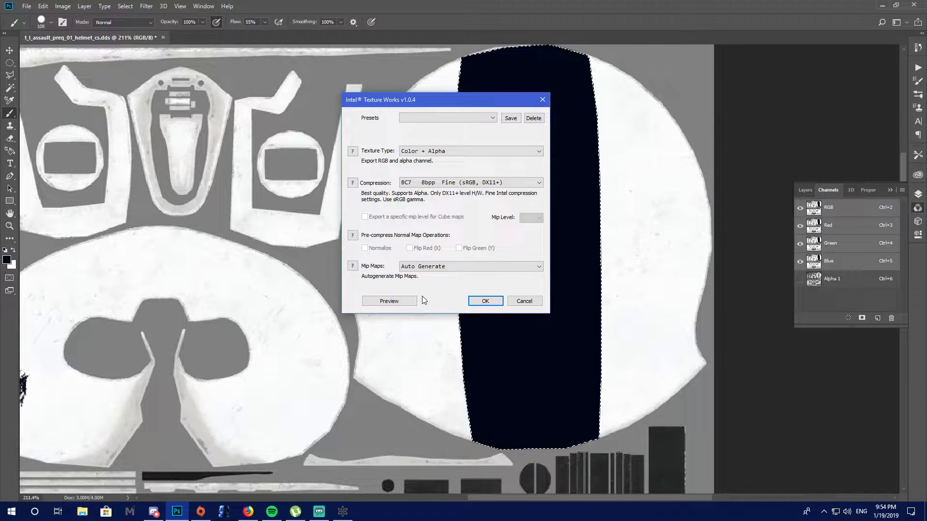
click(485, 302)
Switch to Frosty Editor and import the t_l_assault_preq_01_helmet_cs DDS file from the Desktop into the helmet color texture
click(342, 511)
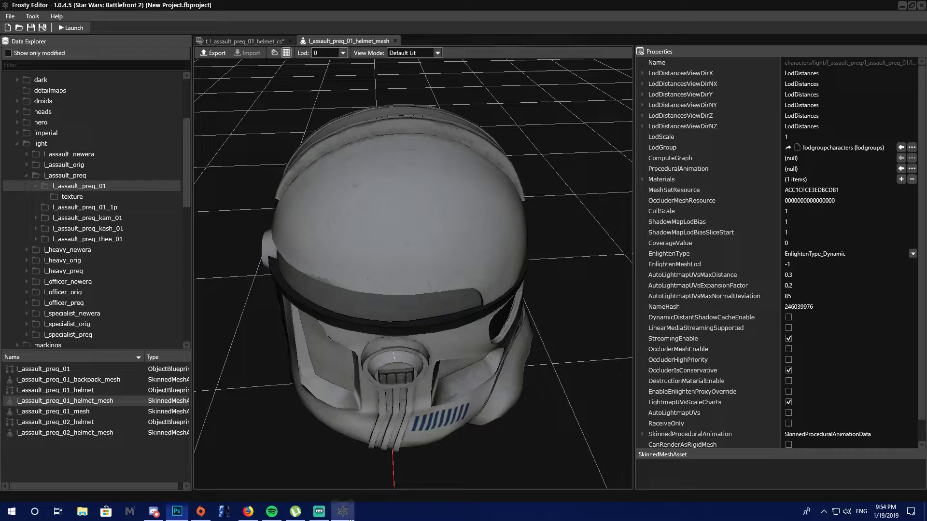
drag(369, 141, 308, 156)
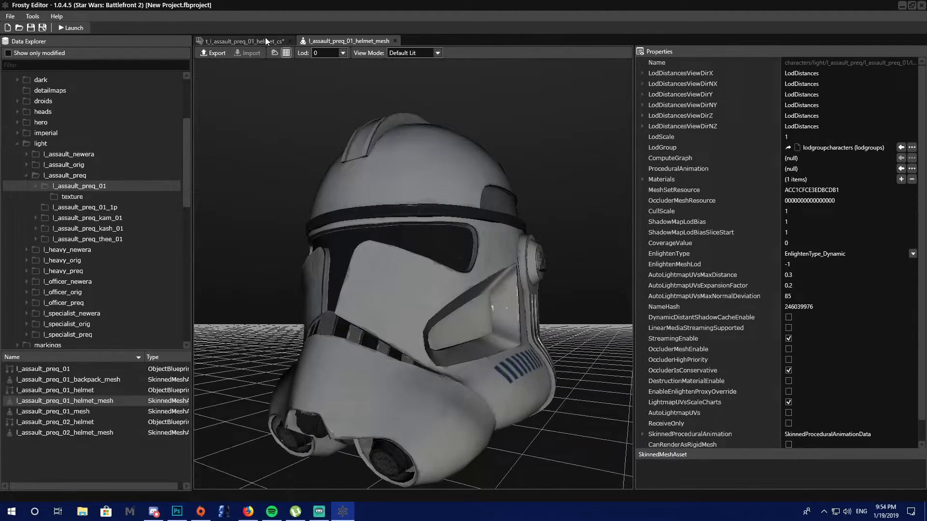
click(265, 39)
click(248, 53)
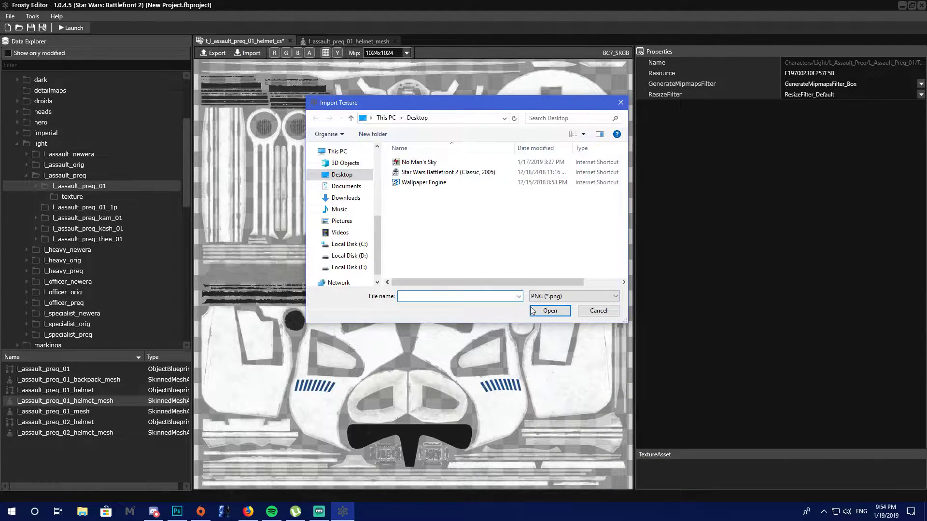
click(551, 296)
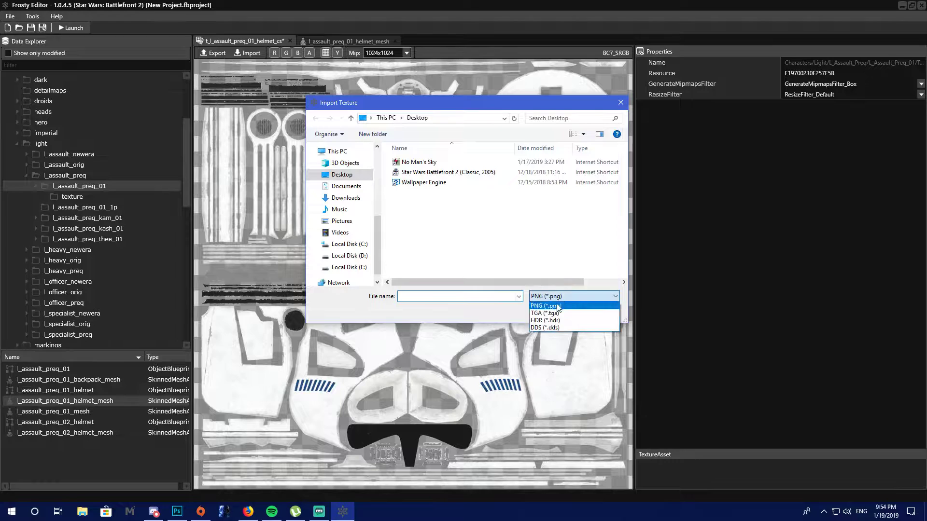
click(557, 326)
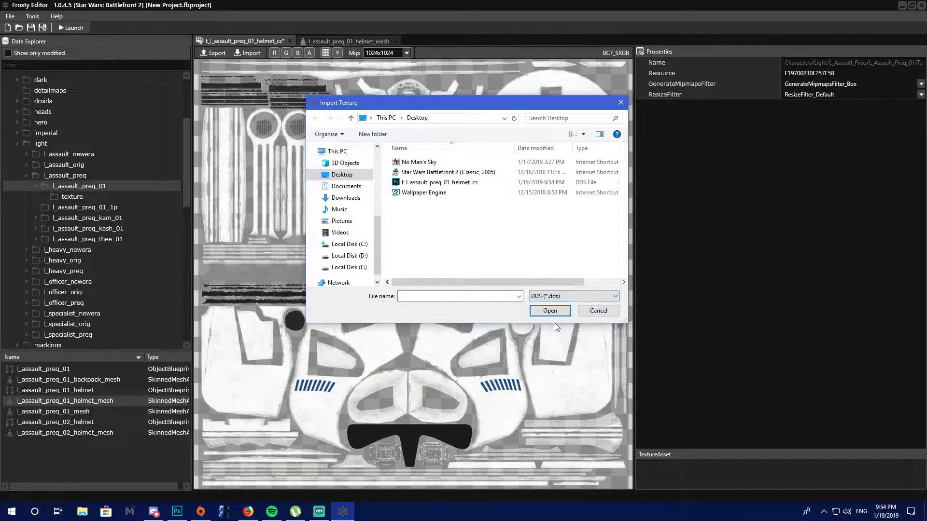
double_click(440, 182)
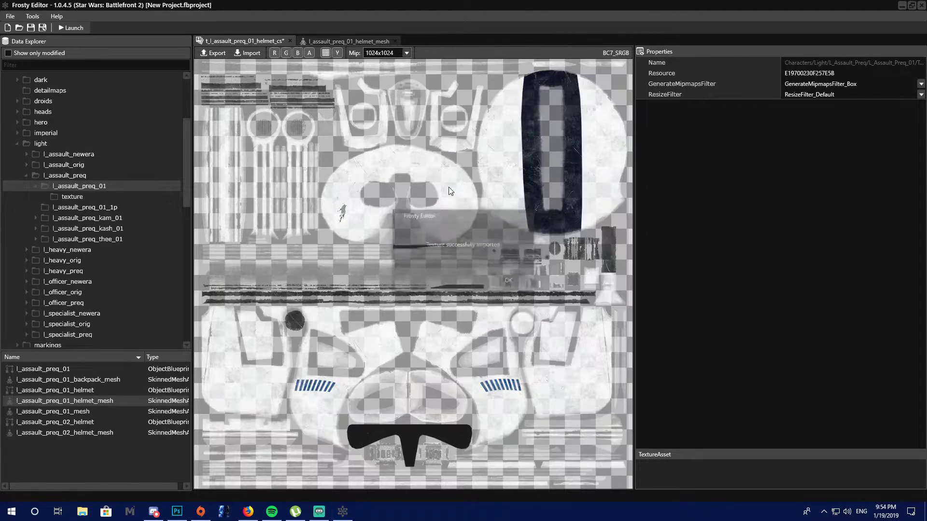
Dismiss the import message and examine the imported dome stripe on the l_assault_preq_01_helmet_mesh model from several angles
click(513, 283)
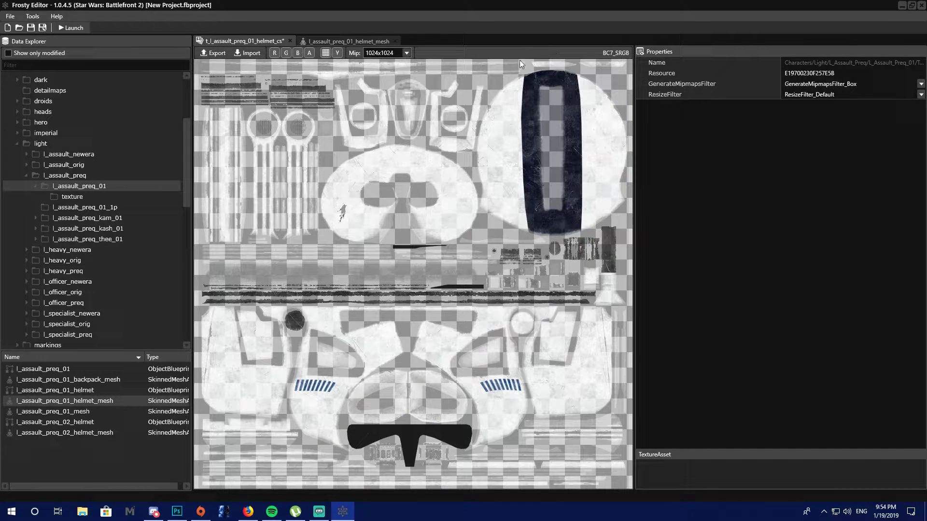
click(322, 42)
drag(369, 246, 303, 236)
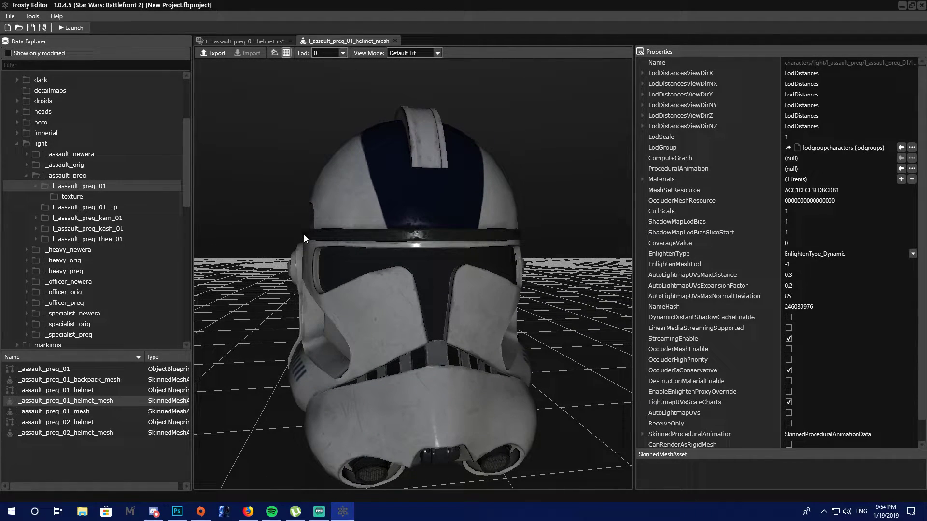
drag(304, 237, 343, 258)
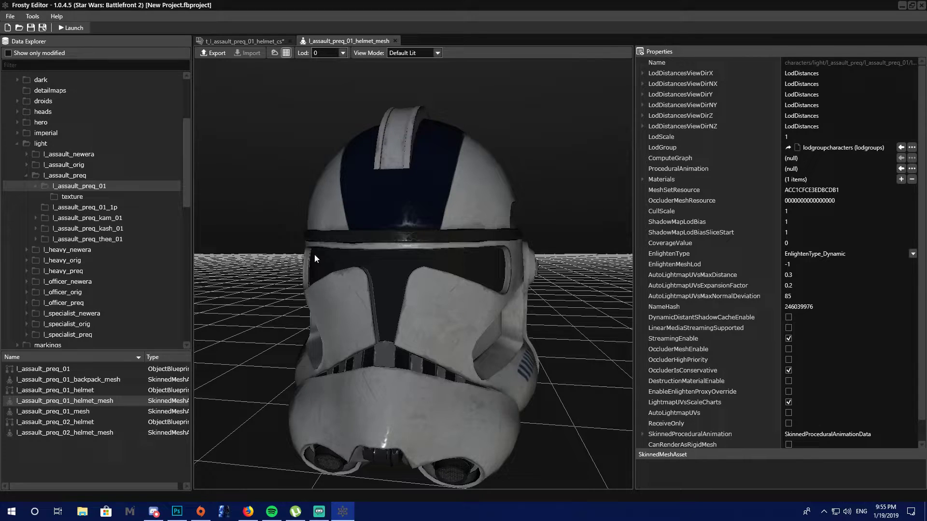
drag(353, 317, 360, 309)
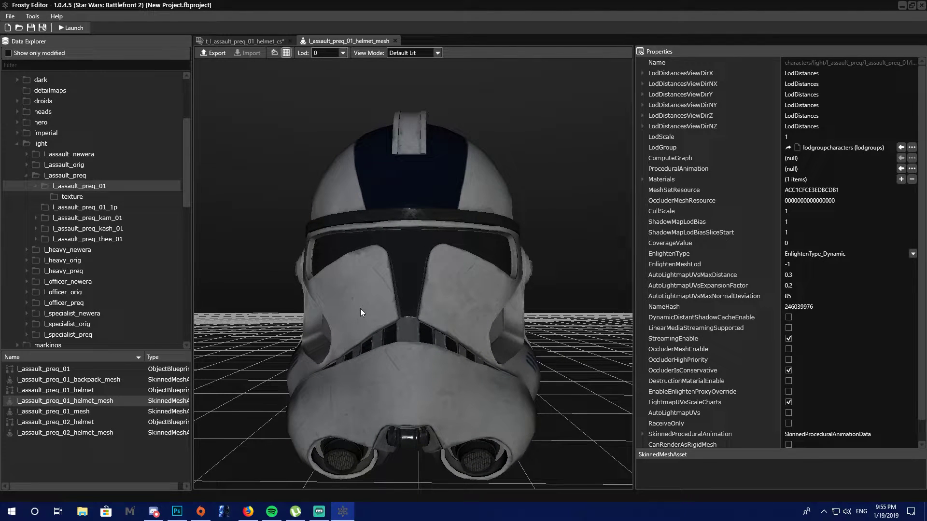
Switch to Photoshop and deselect the painted dome strip in the helmet texture
click(177, 511)
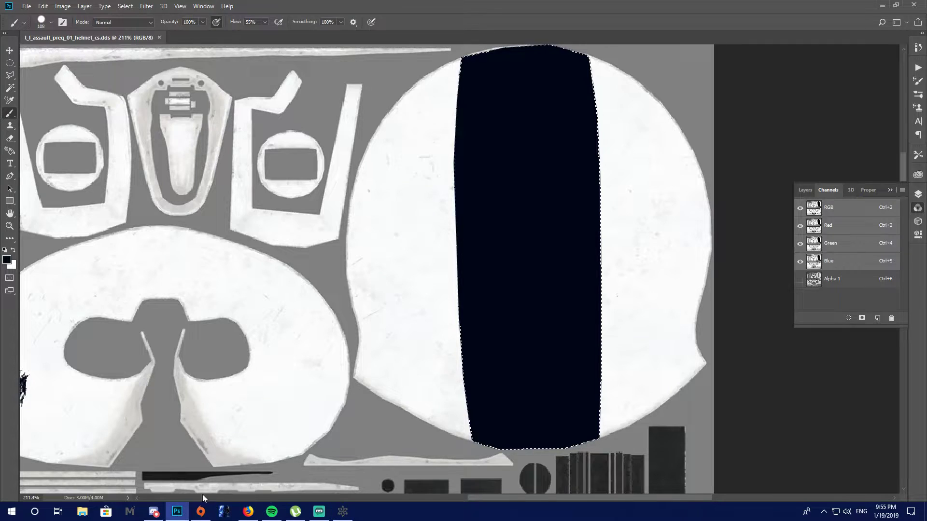
click(10, 74)
right_click(149, 93)
click(162, 98)
key(z)
scroll(204, 327, down, 5)
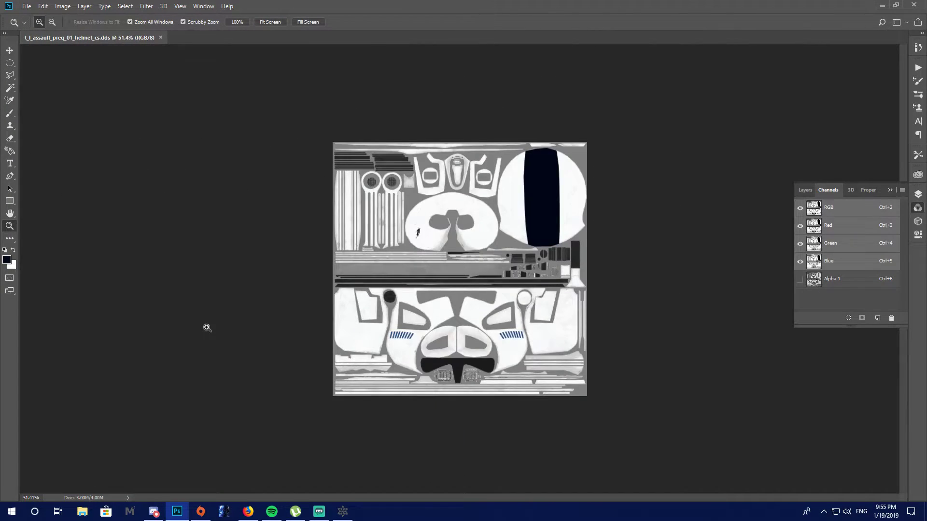
Examine the layout of the whole helmet texture, including the dome and the face parts
scroll(235, 336, up, 2)
scroll(234, 335, up, 3)
scroll(461, 204, up, 3)
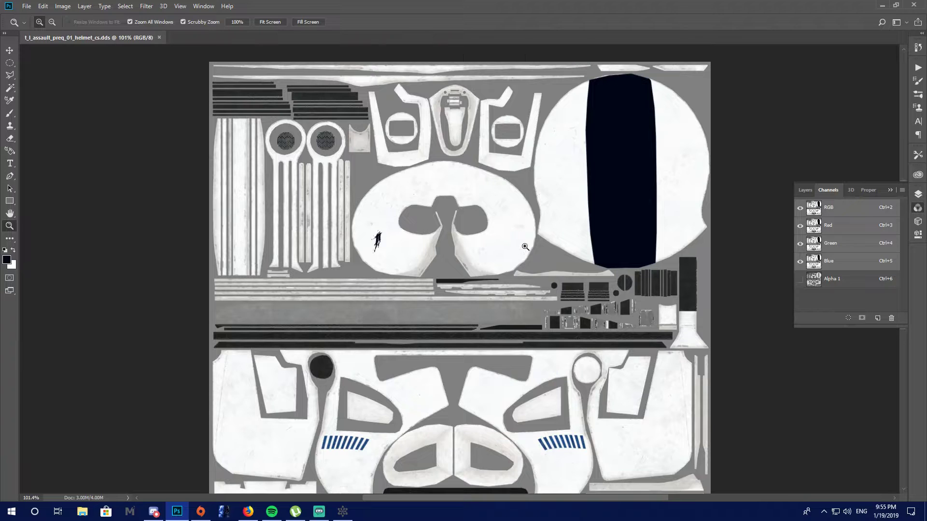
scroll(477, 206, up, 2)
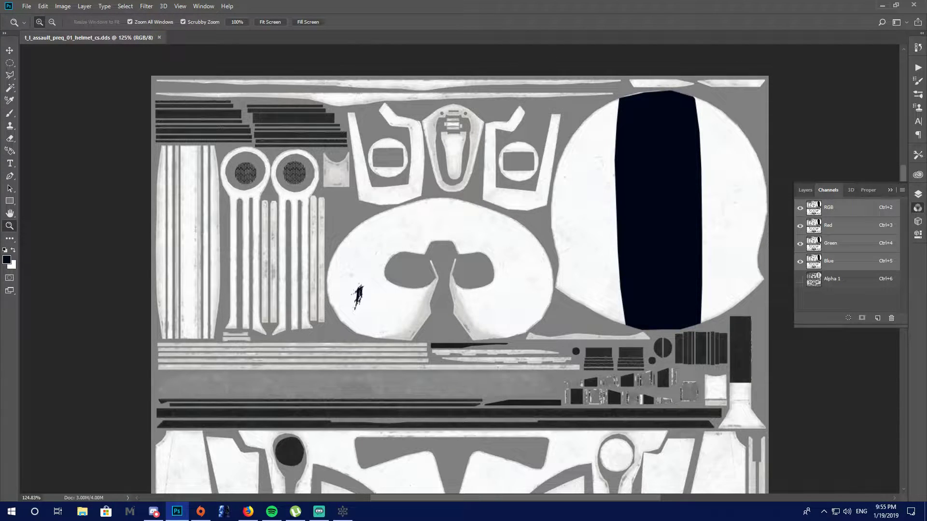
key(alt+Tab)
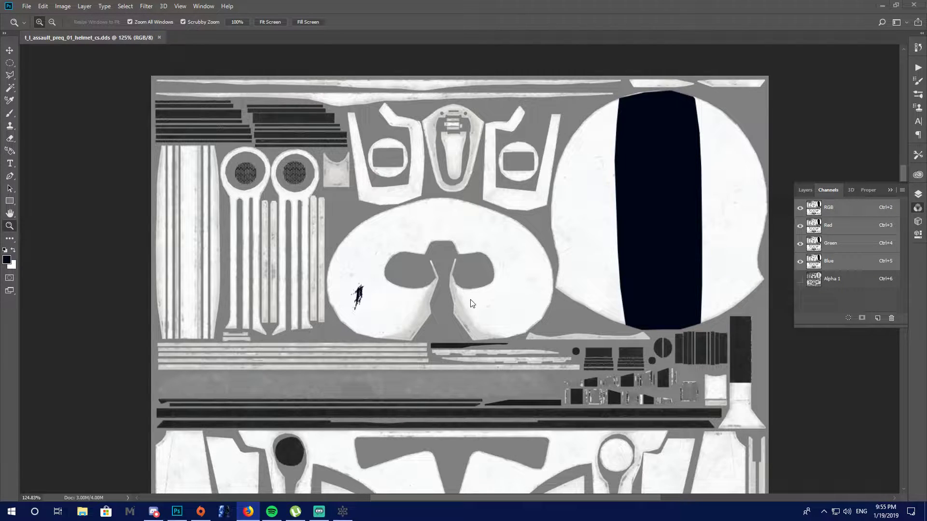
key(alt+Tab)
scroll(320, 403, up, 3)
scroll(371, 258, down, 6)
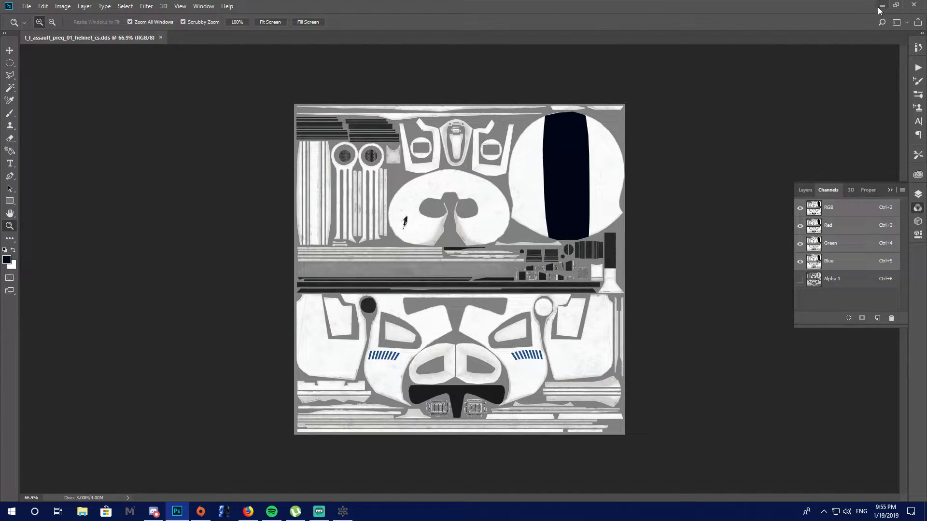
Minimize the Photoshop and Frosty Editor windows and launch Substance Painter from the desktop
click(877, 7)
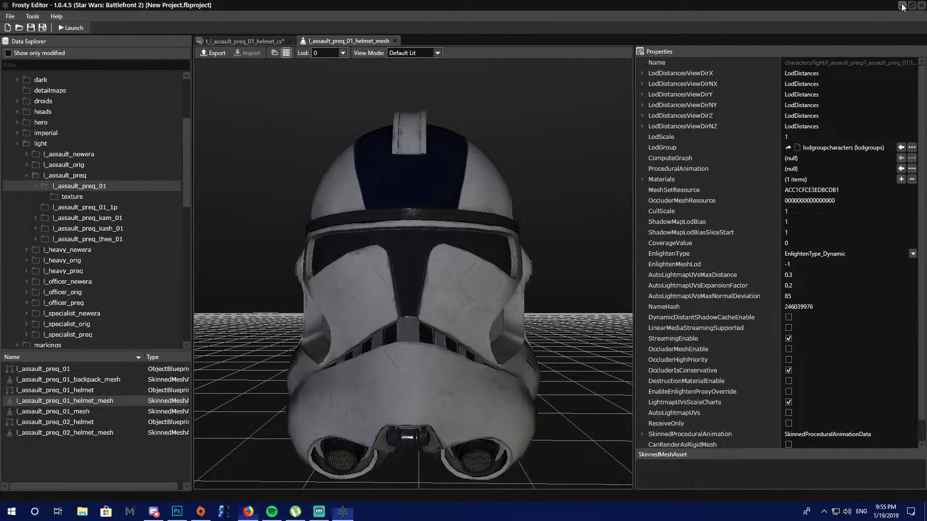
click(900, 5)
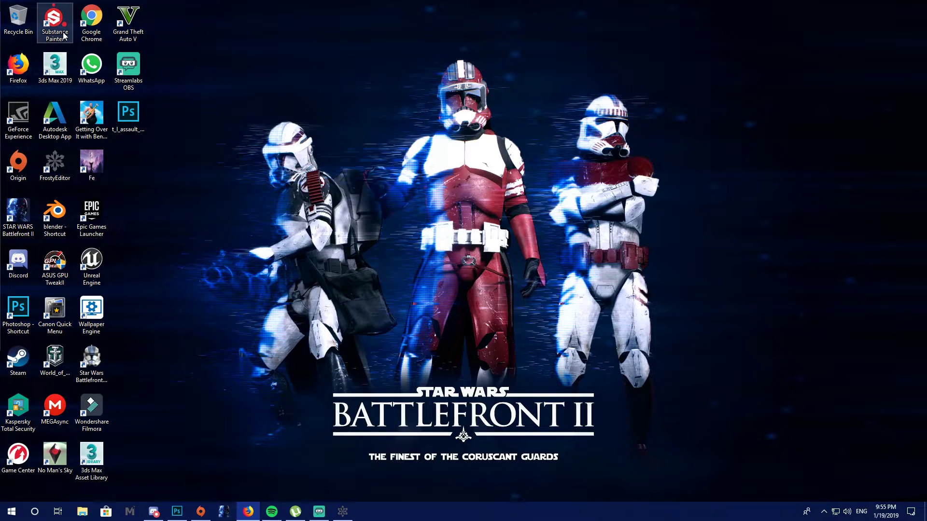
mouse_move(64, 35)
mouse_down()
mouse_move(267, 182)
mouse_move(65, 40)
mouse_up()
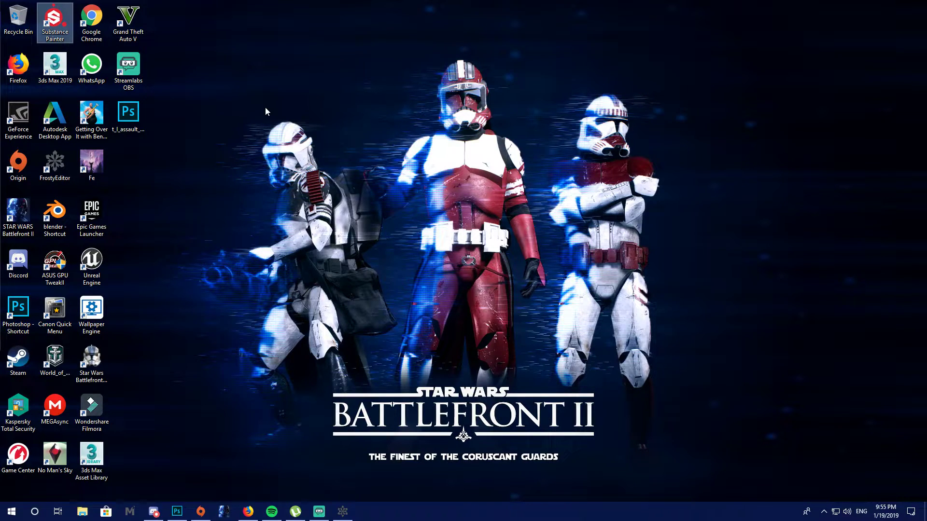
double_click(57, 25)
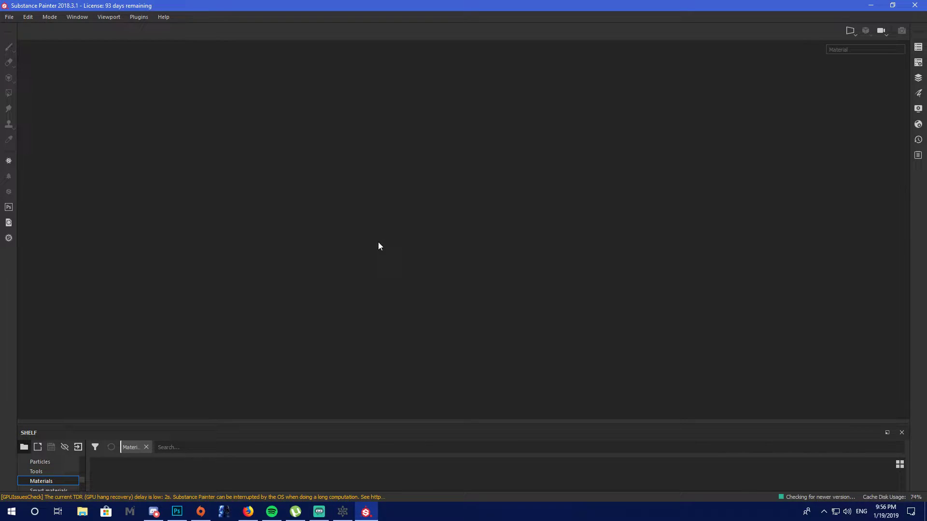
Switch to Frosty Editor and examine the striped helmet mesh from different angles
click(343, 512)
mouse_move(422, 276)
mouse_down()
mouse_move(329, 268)
mouse_move(526, 319)
mouse_up()
drag(363, 210, 293, 327)
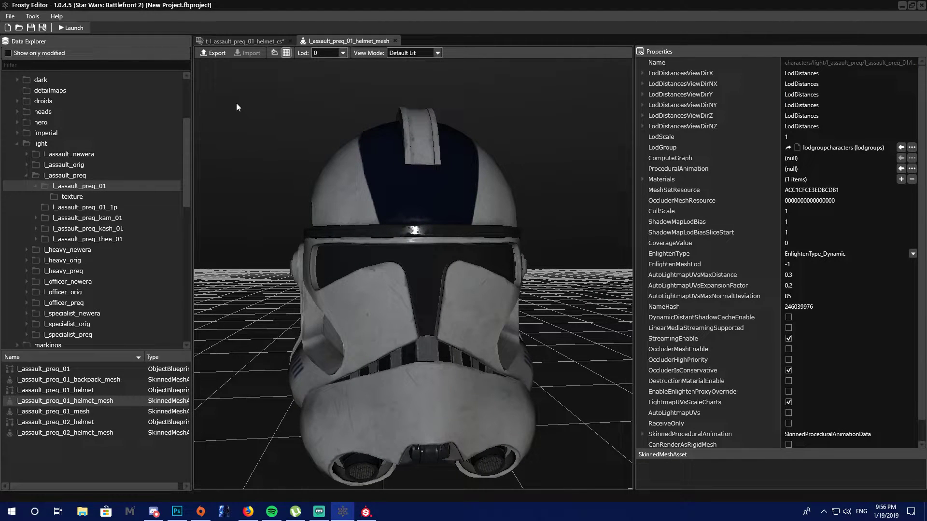
Go through the helmet mesh's FBX_2012 export settings with the scale in Meters, and leave the save dialog without exporting
click(217, 54)
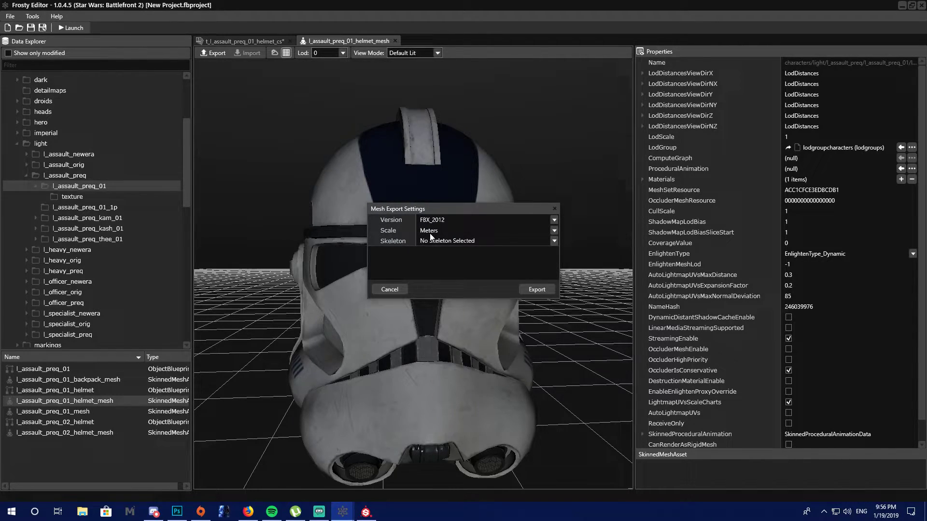
click(430, 232)
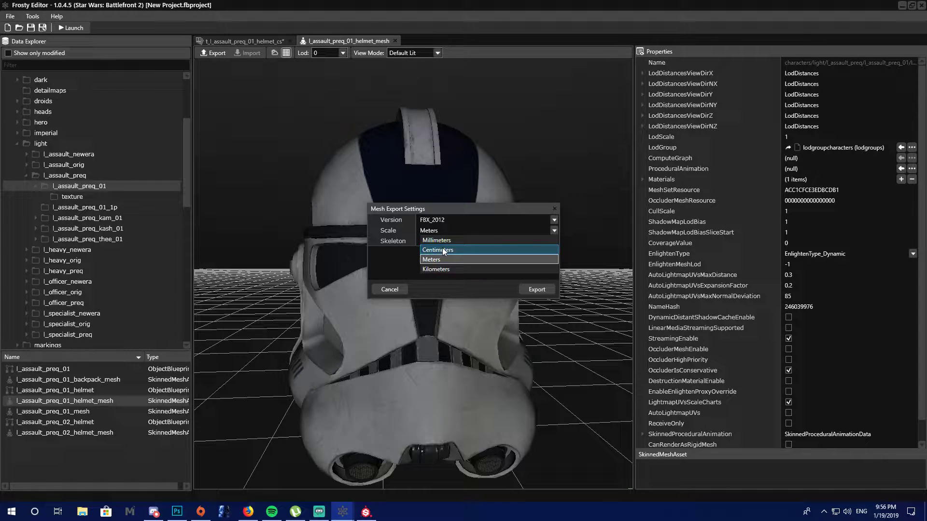
click(427, 232)
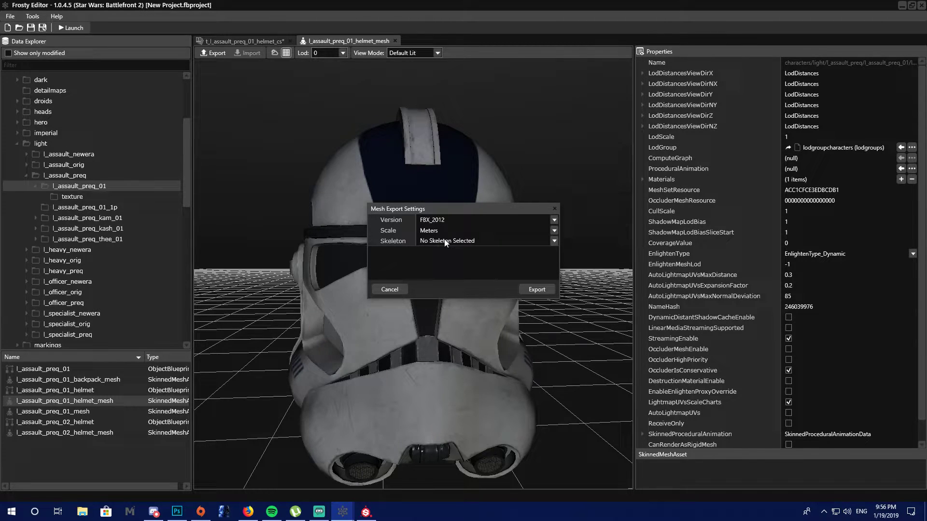
click(426, 234)
click(425, 232)
click(537, 289)
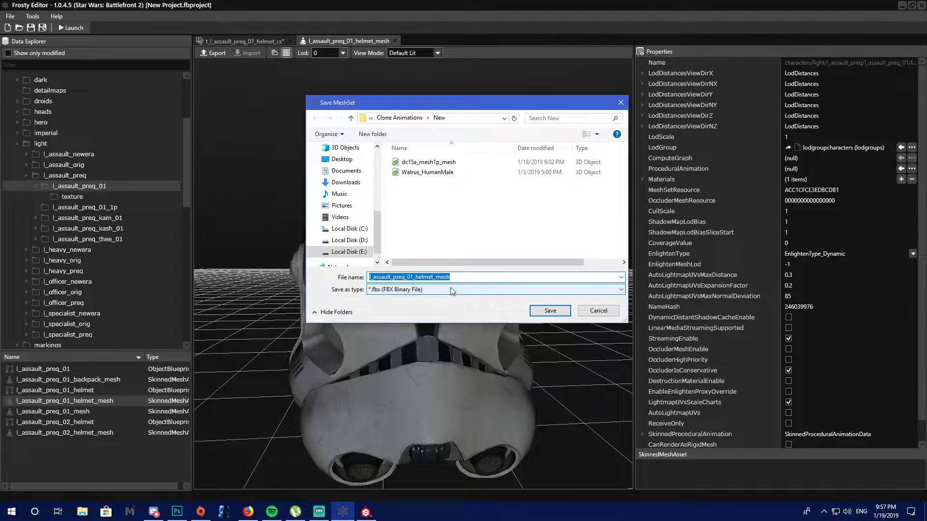
click(621, 102)
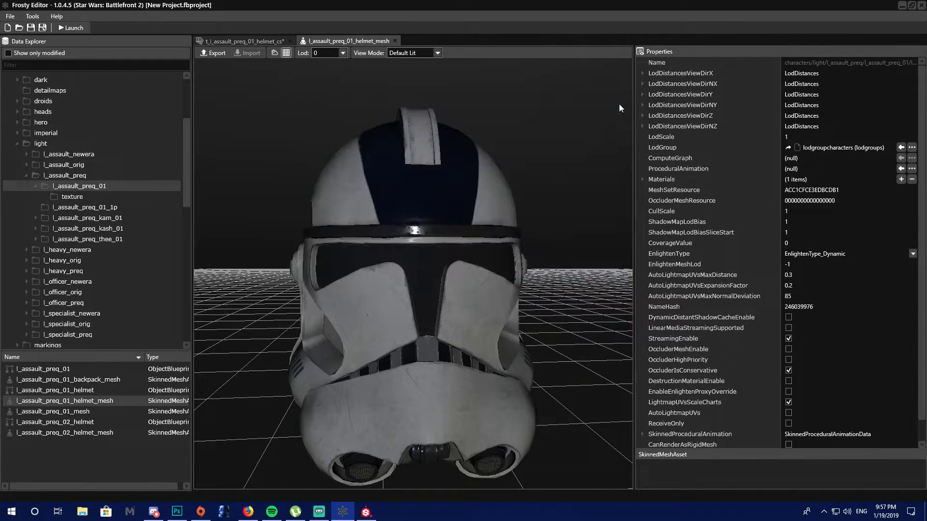
Switch to Substance Painter and create a new project from the mesh file Clone kit.obj in the Mods for BT2 folder
click(366, 512)
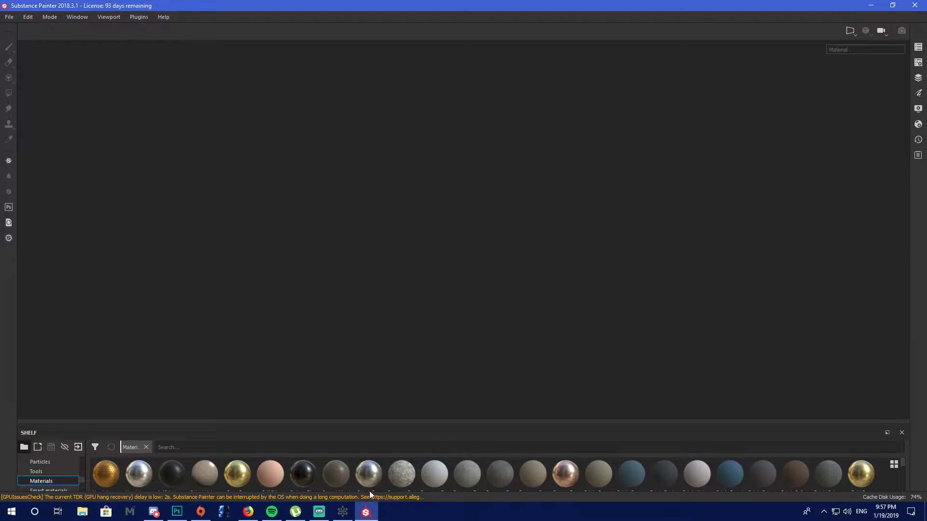
click(9, 17)
mouse_move(22, 19)
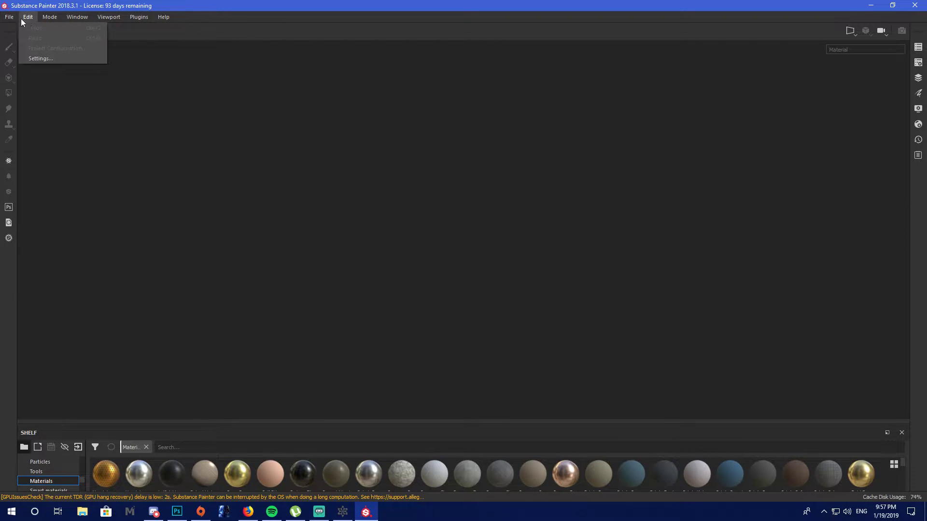
key(Escape)
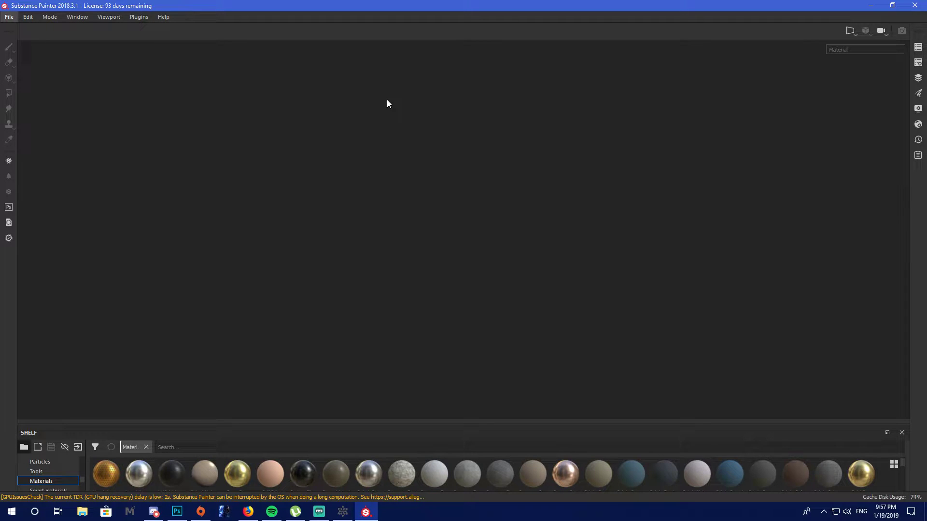
key(ctrl+n)
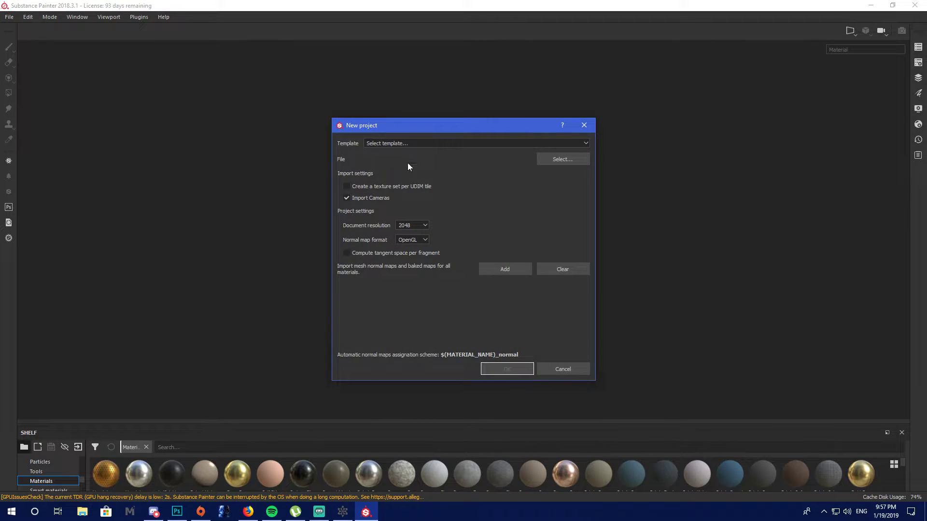
click(556, 160)
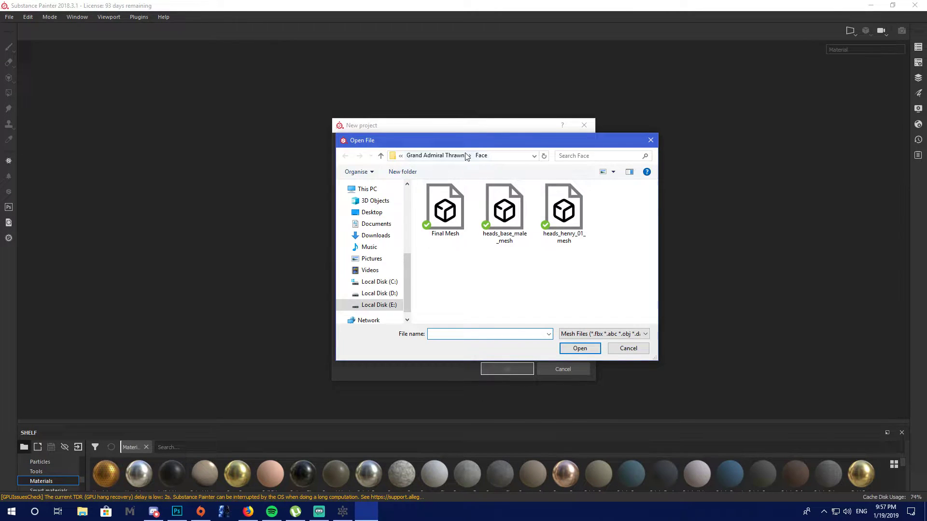
click(398, 170)
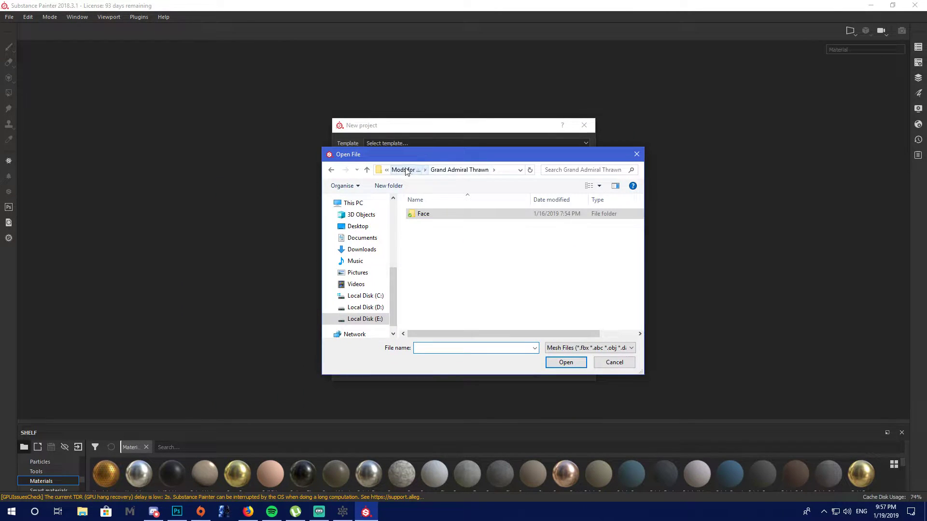
click(407, 170)
scroll(468, 288, down, 3)
scroll(470, 290, down, 9)
double_click(455, 293)
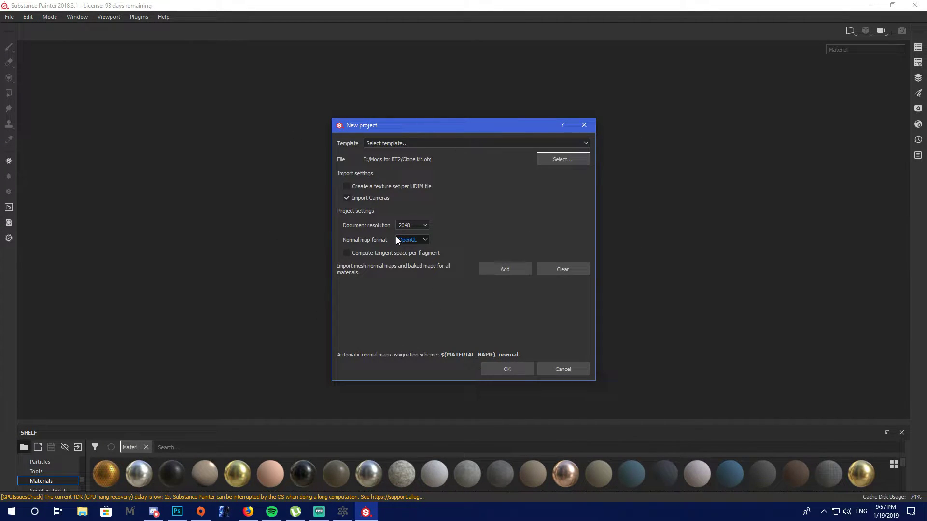
click(510, 369)
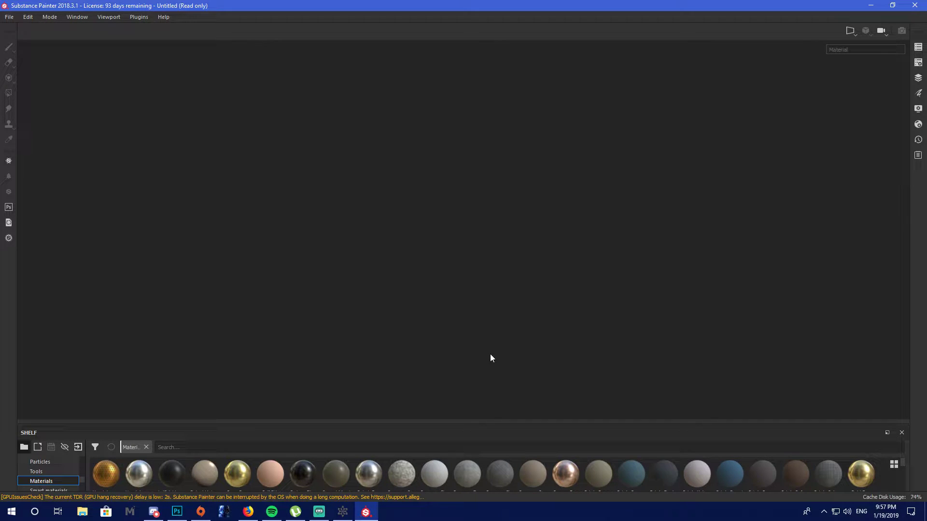
Examine the loaded clone trooper model from the legs up to the helmet and from different angles
scroll(517, 295, up, 5)
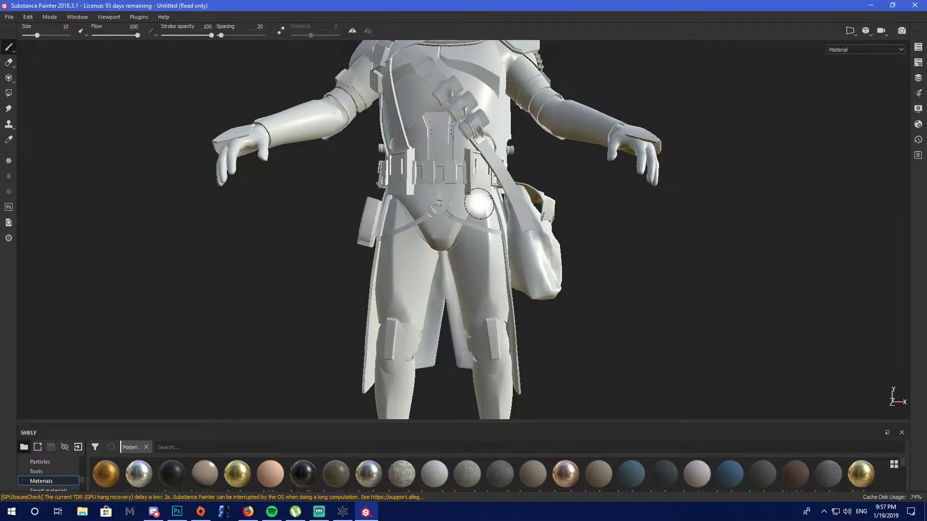
drag(509, 145, 522, 222)
scroll(521, 222, down, 3)
mouse_move(457, 275)
mouse_down()
mouse_move(558, 300)
mouse_move(563, 320)
mouse_move(434, 270)
mouse_move(517, 269)
mouse_up()
scroll(524, 327, up, 3)
scroll(434, 270, down, 2)
scroll(412, 256, up, 4)
scroll(517, 268, down, 2)
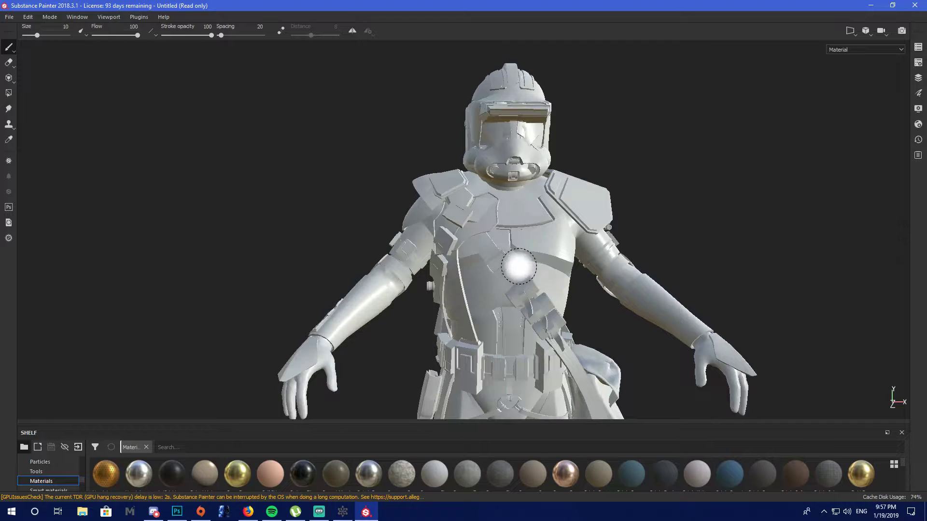
scroll(439, 287, up, 3)
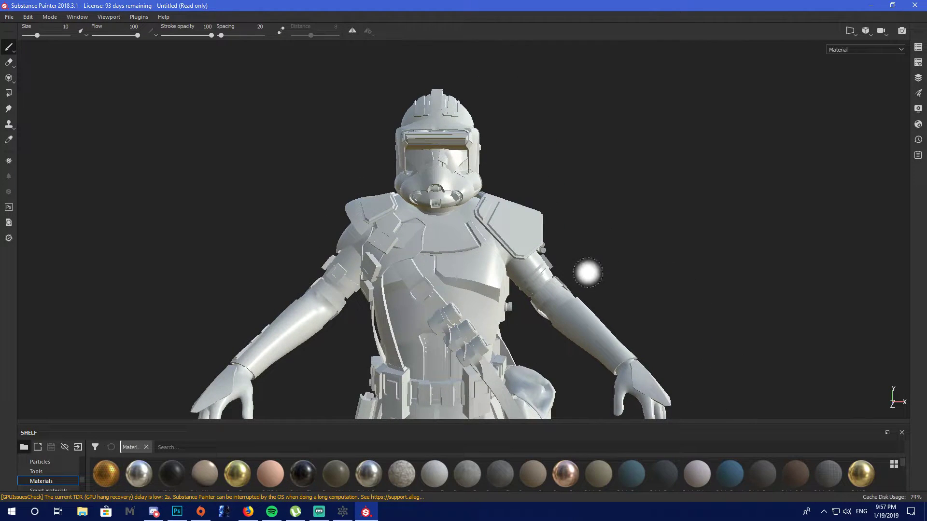
mouse_move(356, 323)
mouse_down()
mouse_move(743, 343)
mouse_move(430, 299)
mouse_move(488, 182)
mouse_up()
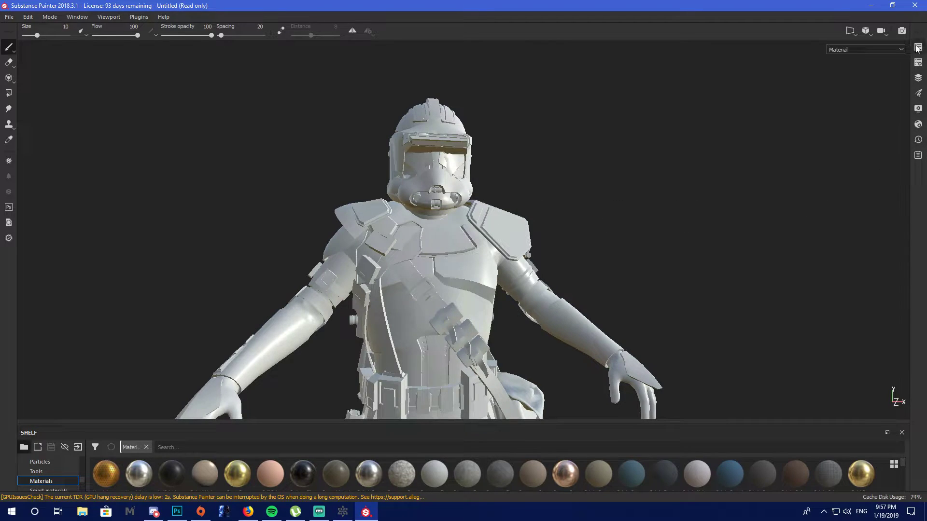
Hide the Heavyparts, jetpack, Phase1helmet and Specialistparts texture sets, leaving the body, gloves and Phase2helmet visible
click(918, 47)
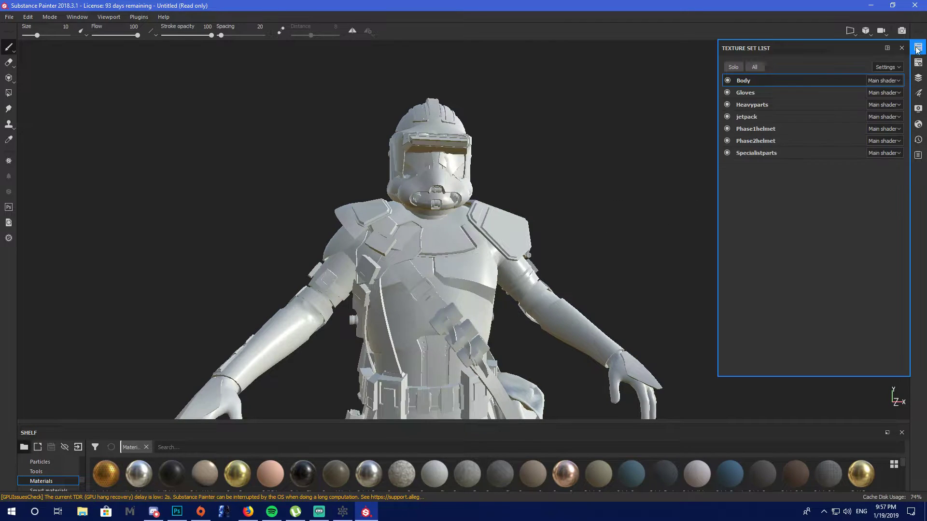
click(726, 104)
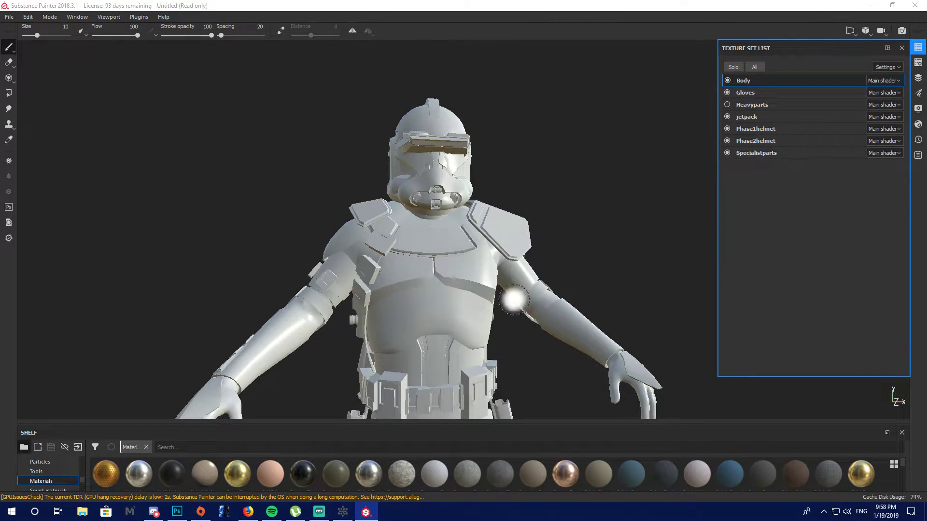
click(727, 117)
click(727, 128)
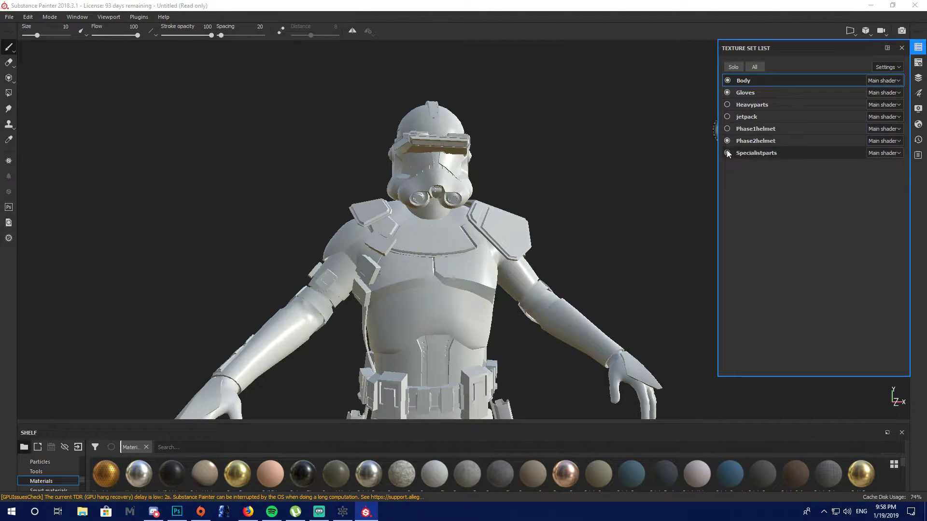
click(727, 153)
drag(546, 260, 439, 229)
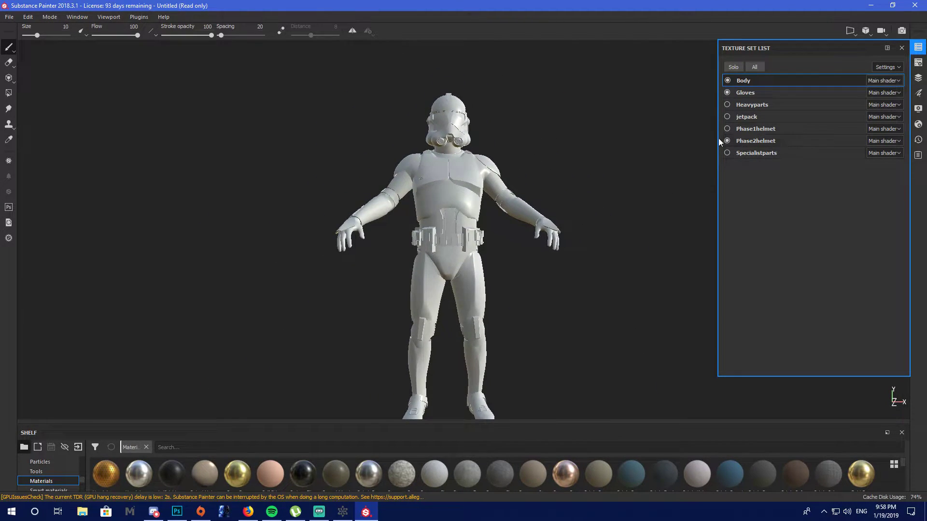
click(901, 48)
Examine the clone trooper model with its Phase 2 helmet from the head to the legs, up close and from slightly different angles
scroll(526, 210, up, 5)
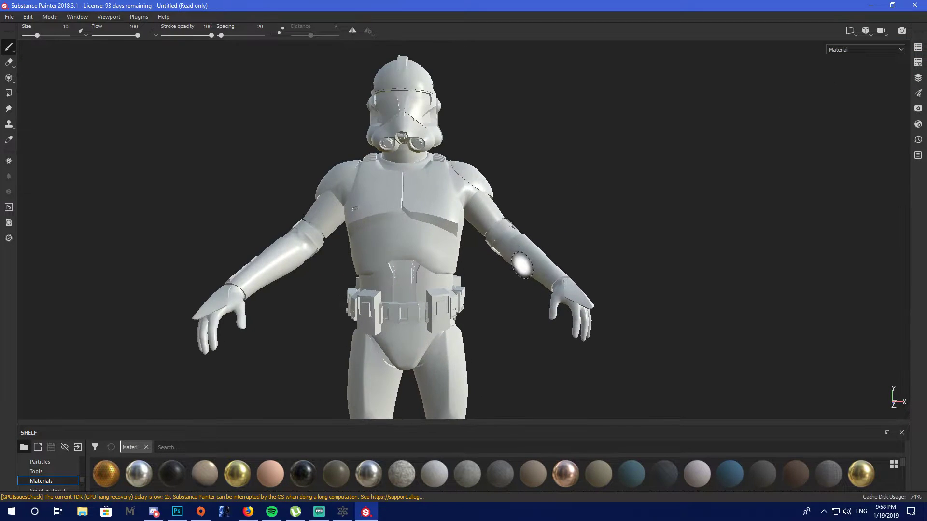
scroll(521, 265, up, 5)
mouse_move(455, 306)
mouse_down()
mouse_move(521, 306)
mouse_move(600, 323)
mouse_move(472, 290)
mouse_up()
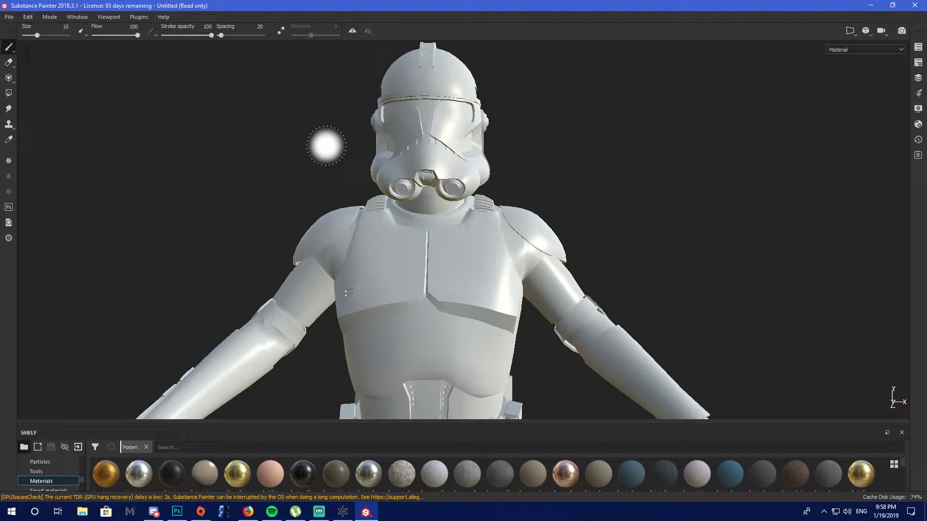
mouse_move(319, 511)
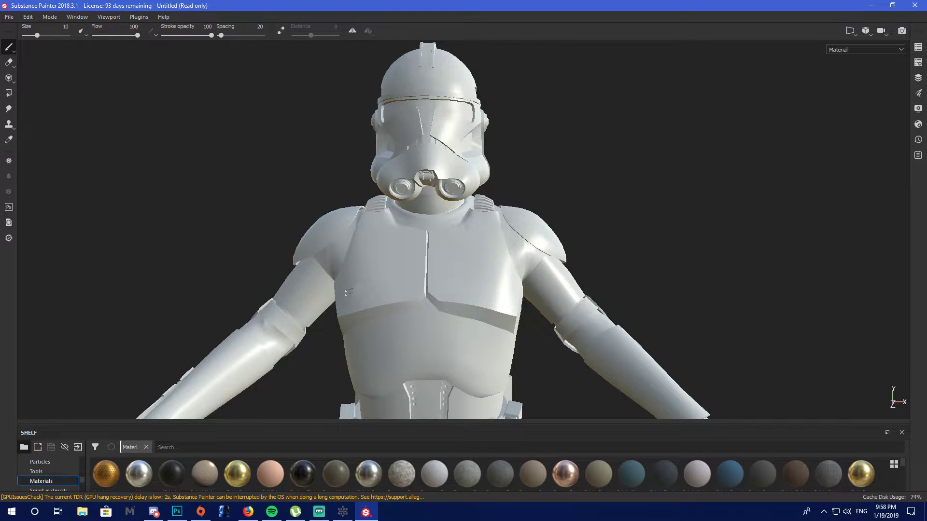
click(319, 511)
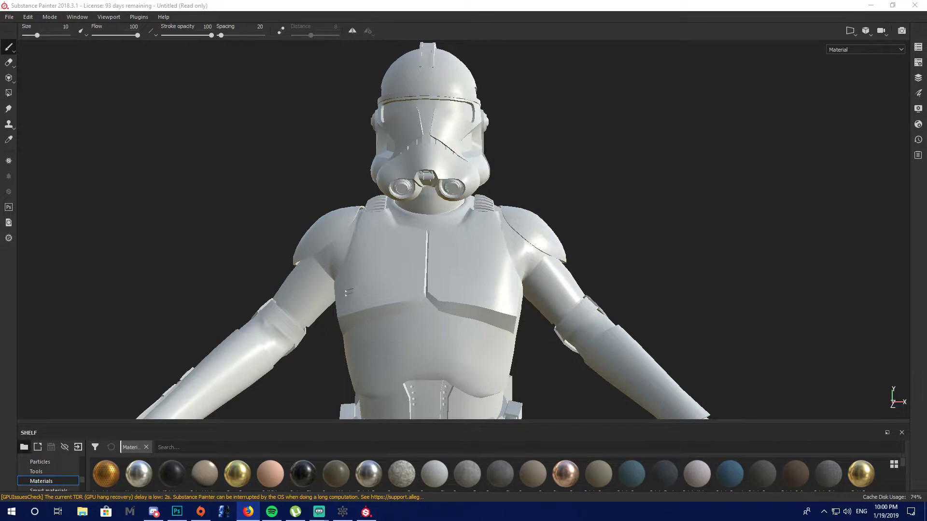
click(256, 190)
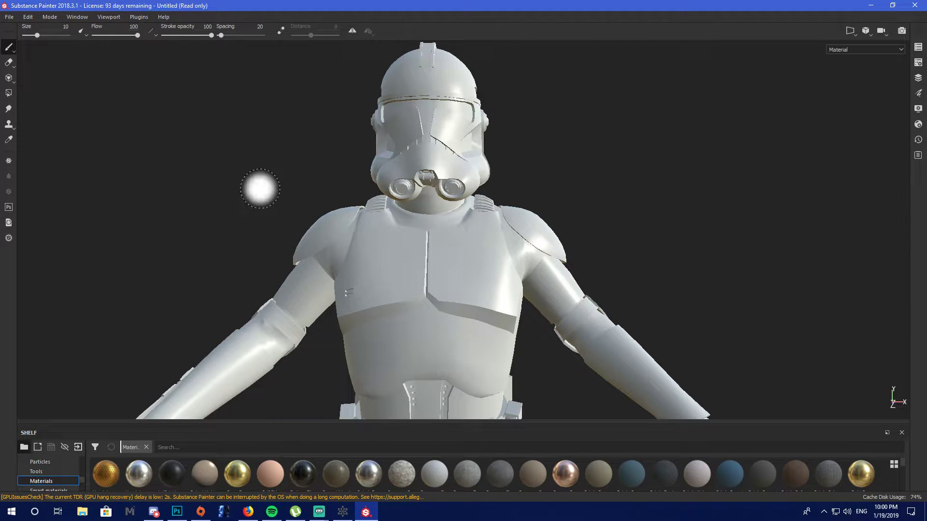
drag(260, 234, 406, 263)
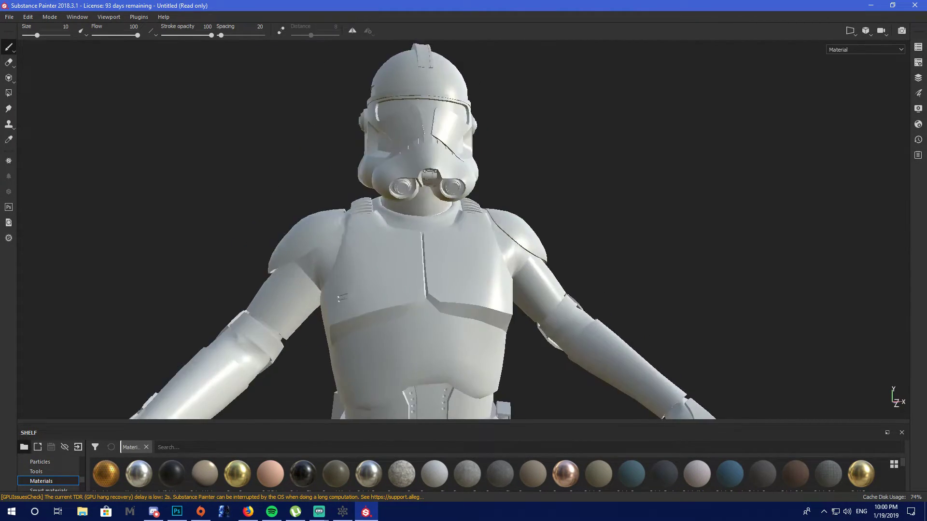
scroll(406, 262, up, 5)
scroll(392, 258, down, 5)
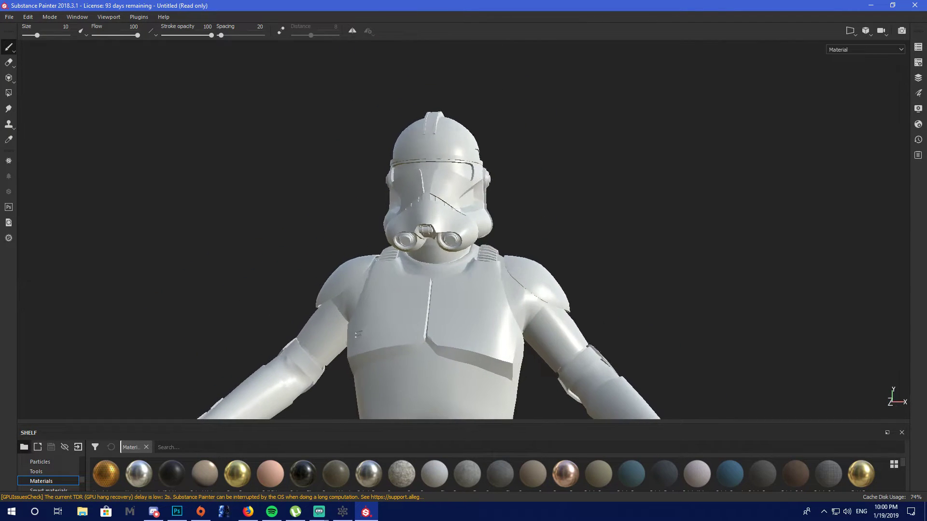
scroll(416, 198, up, 2)
scroll(386, 282, down, 6)
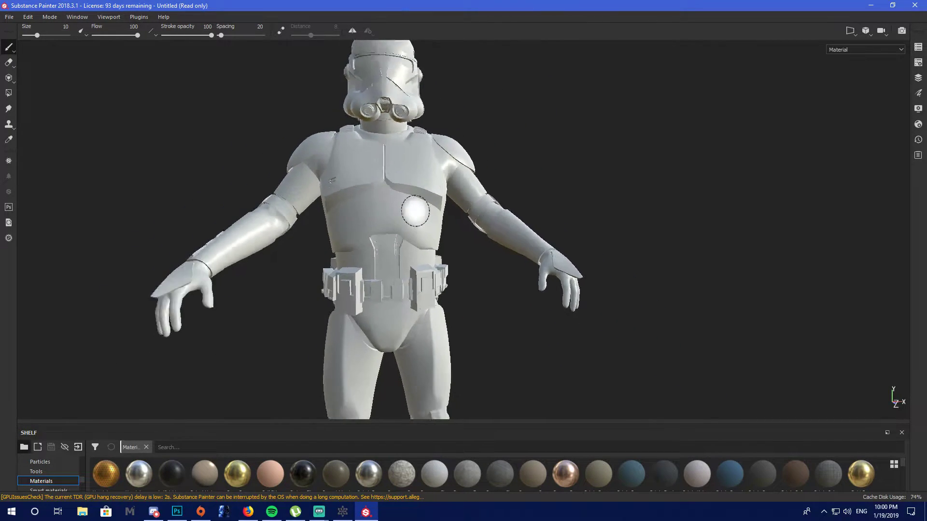
mouse_move(414, 252)
mouse_down()
mouse_move(460, 295)
mouse_move(418, 289)
mouse_up()
scroll(419, 258, up, 3)
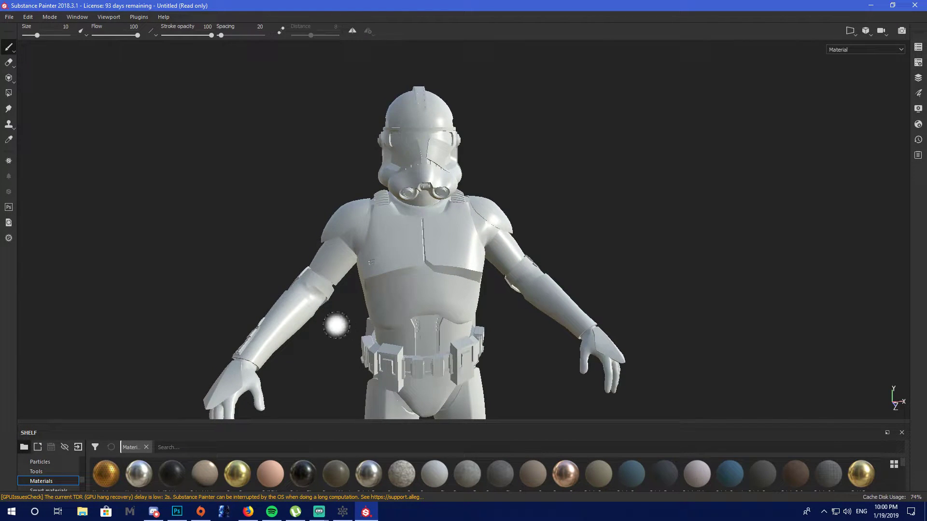
scroll(331, 326, up, 3)
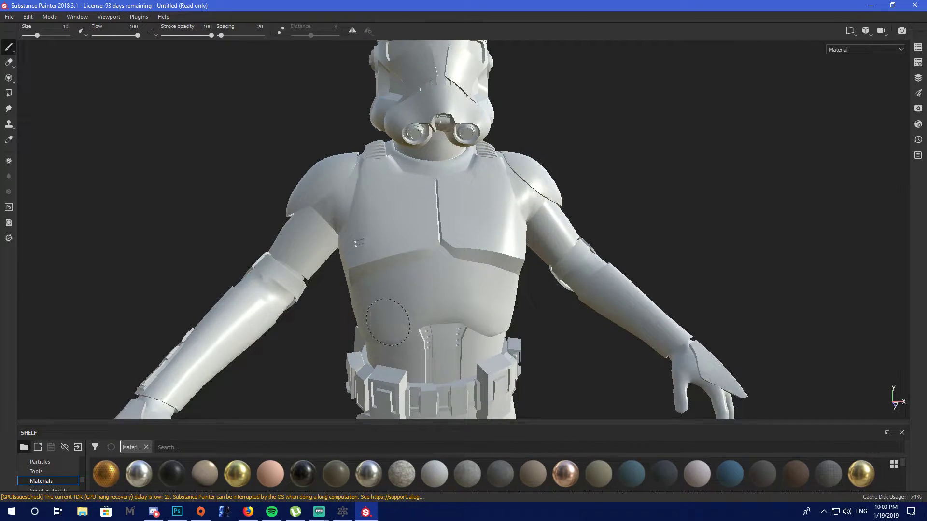
mouse_move(482, 321)
mouse_down()
mouse_move(536, 291)
mouse_move(435, 281)
mouse_move(478, 304)
mouse_up()
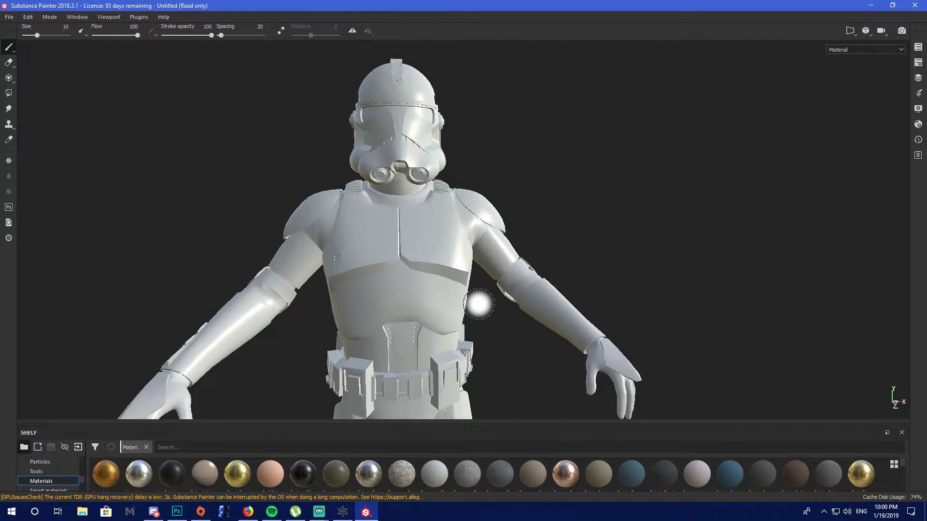
drag(363, 321, 379, 304)
scroll(542, 265, down, 3)
scroll(538, 265, up, 3)
scroll(404, 275, down, 2)
scroll(480, 350, up, 5)
scroll(476, 340, down, 3)
scroll(432, 288, up, 3)
scroll(432, 288, down, 3)
mouse_move(433, 289)
mouse_down()
mouse_move(490, 275)
mouse_move(459, 289)
mouse_up()
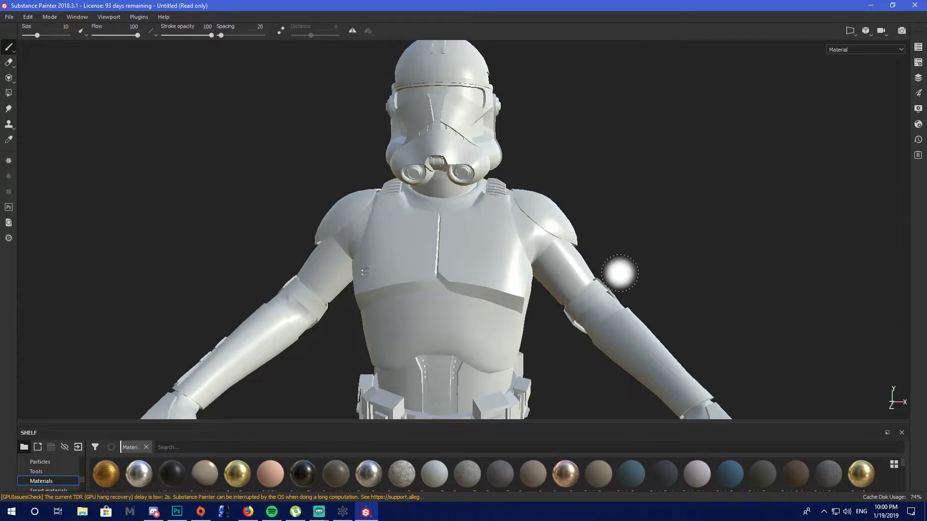
mouse_move(506, 330)
mouse_down()
mouse_move(443, 335)
mouse_move(480, 271)
mouse_up()
scroll(497, 310, down, 4)
mouse_move(492, 331)
mouse_down()
mouse_move(471, 323)
mouse_move(443, 213)
mouse_up()
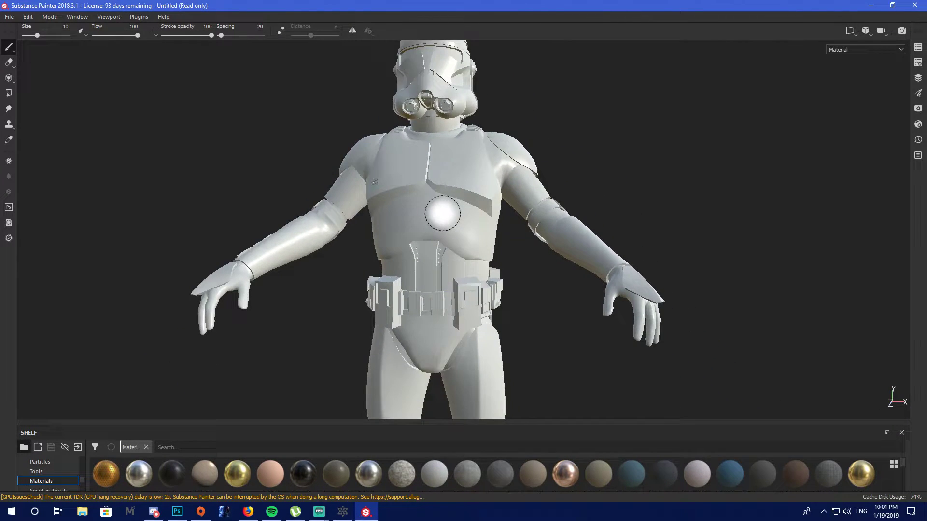
click(11, 17)
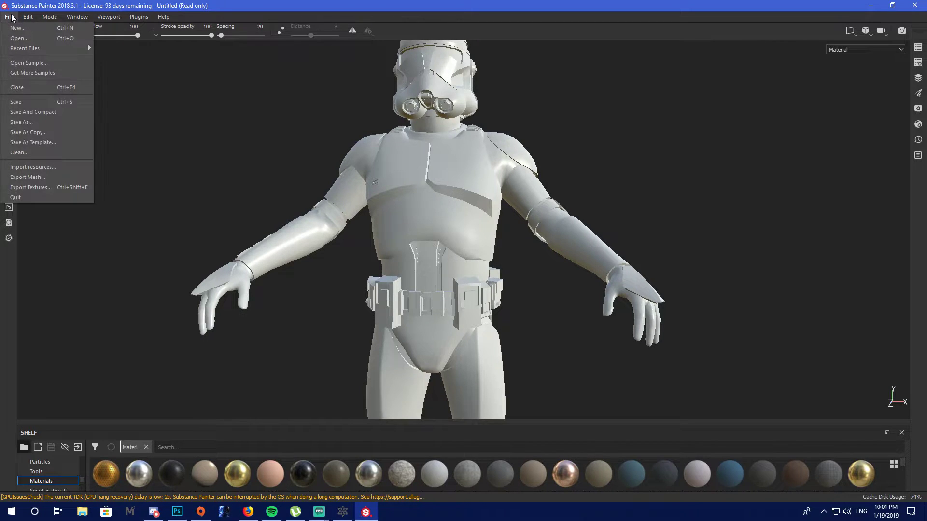
click(298, 260)
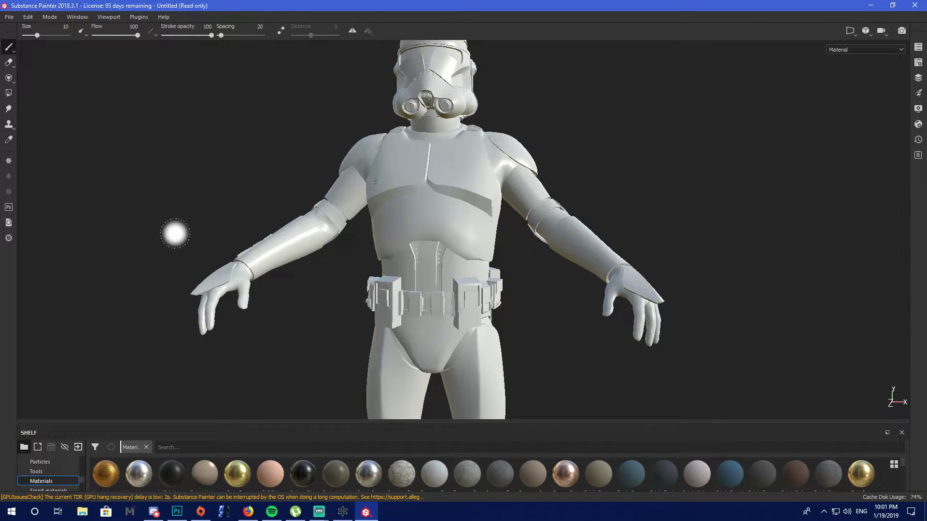
Switch to Frosty Editor and export the helmet texture t_l_assault_preq_01_helmet_cs to the Desktop as a PNG
click(342, 512)
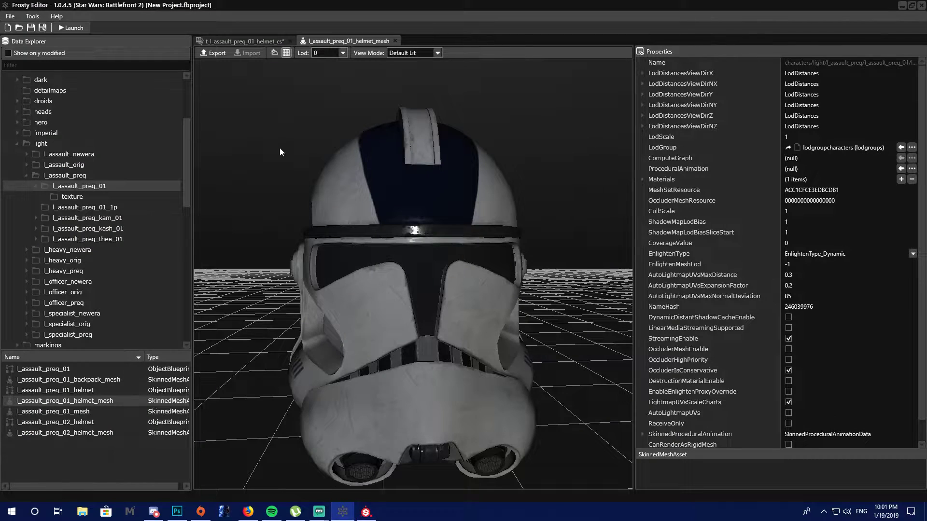
click(251, 42)
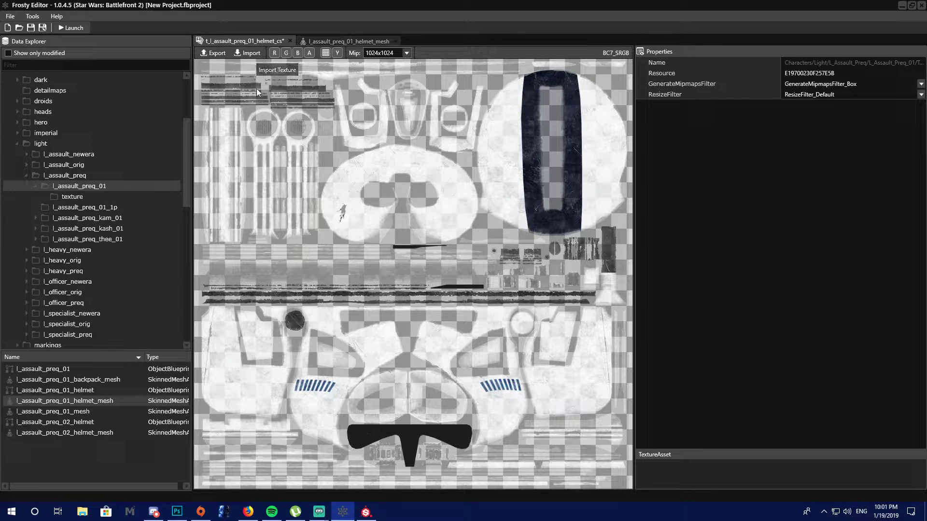
click(209, 53)
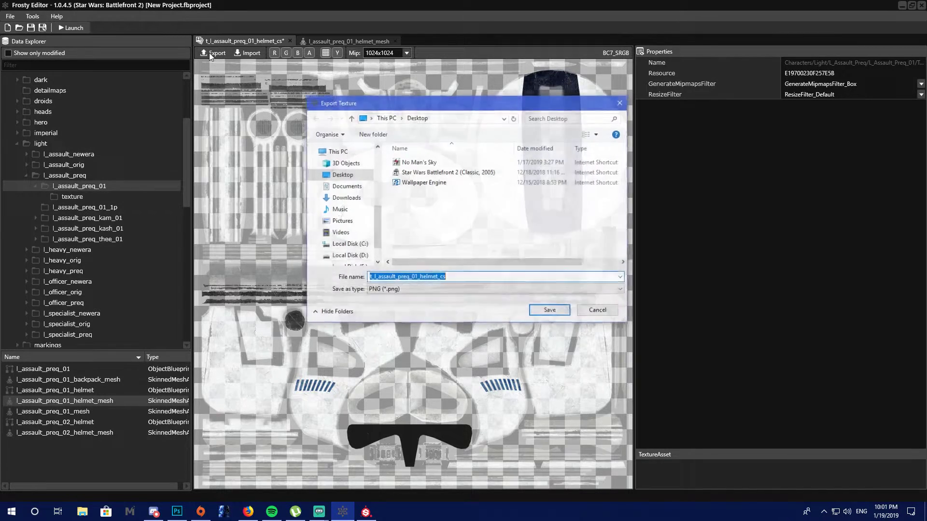
click(433, 290)
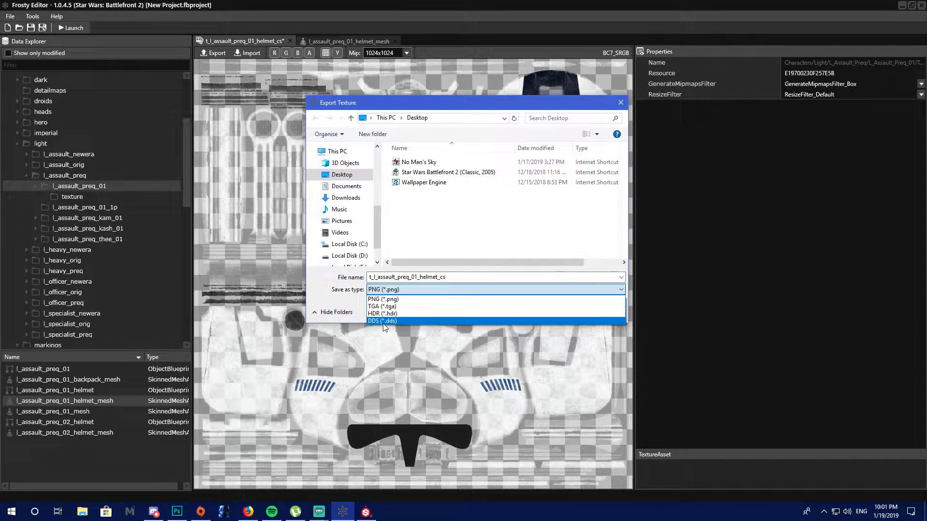
click(399, 300)
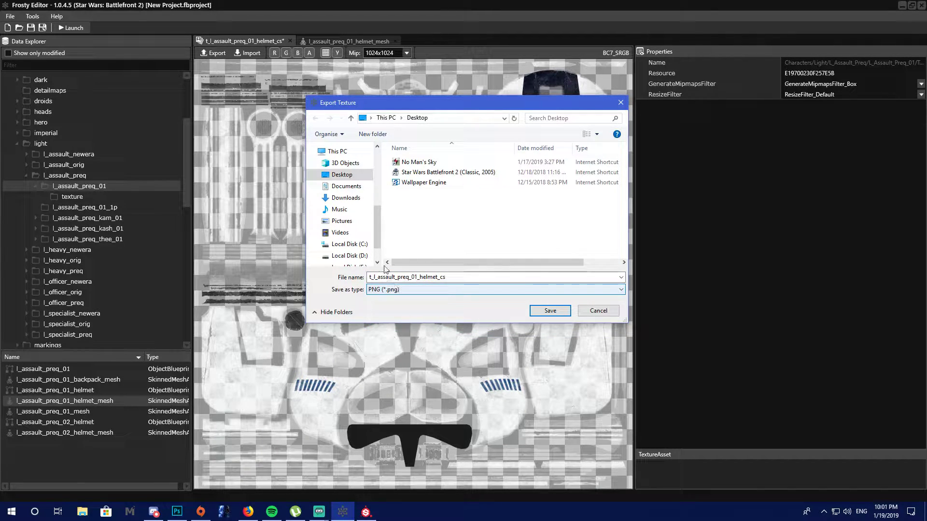
click(550, 311)
click(511, 280)
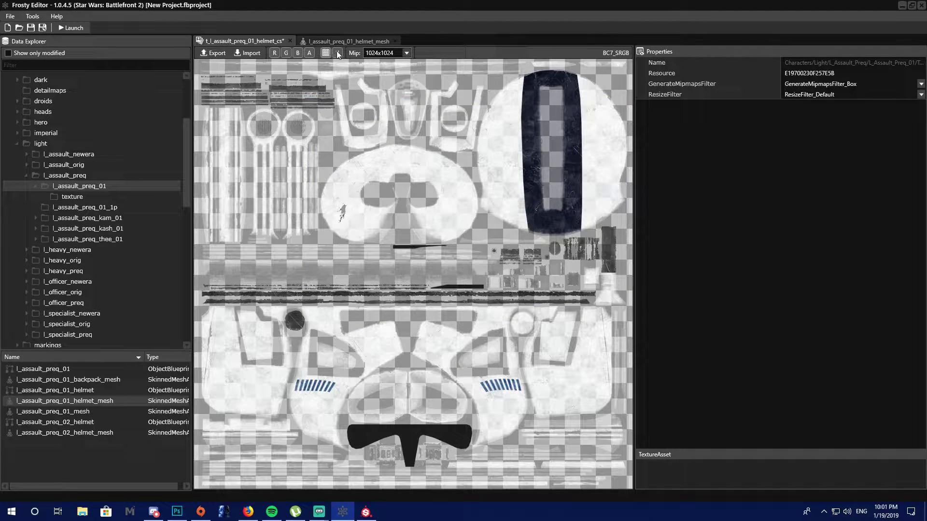
Switch to Substance Painter and add t_l_assault_preq_01_helmet_cs.png from the Desktop to the resources for import
click(901, 5)
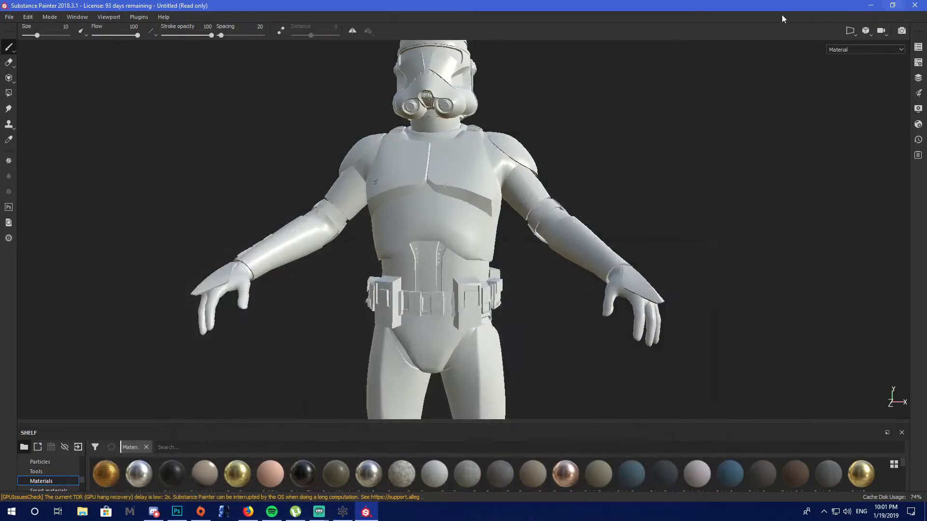
click(10, 17)
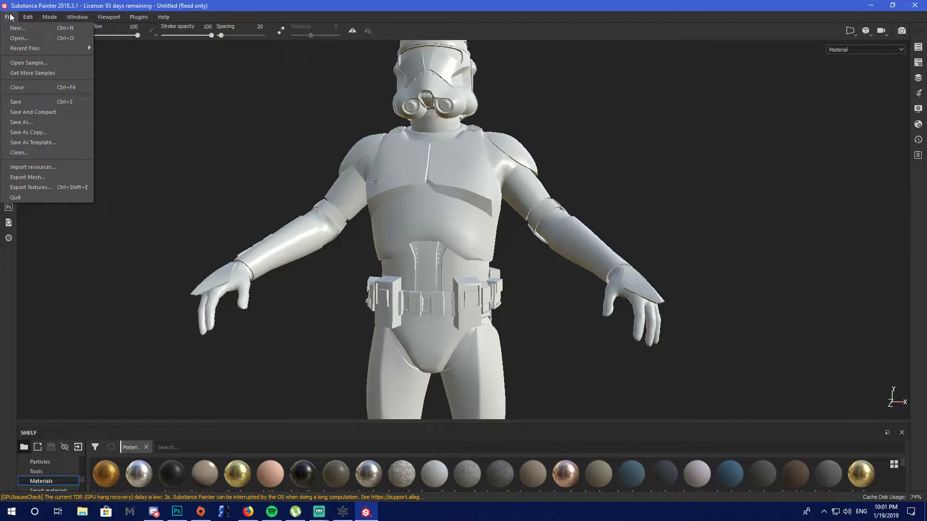
click(39, 167)
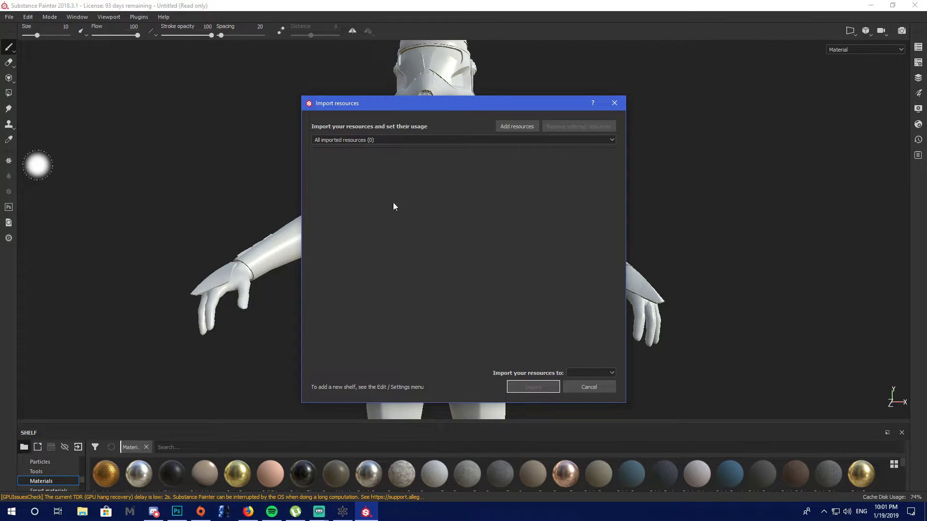
click(523, 126)
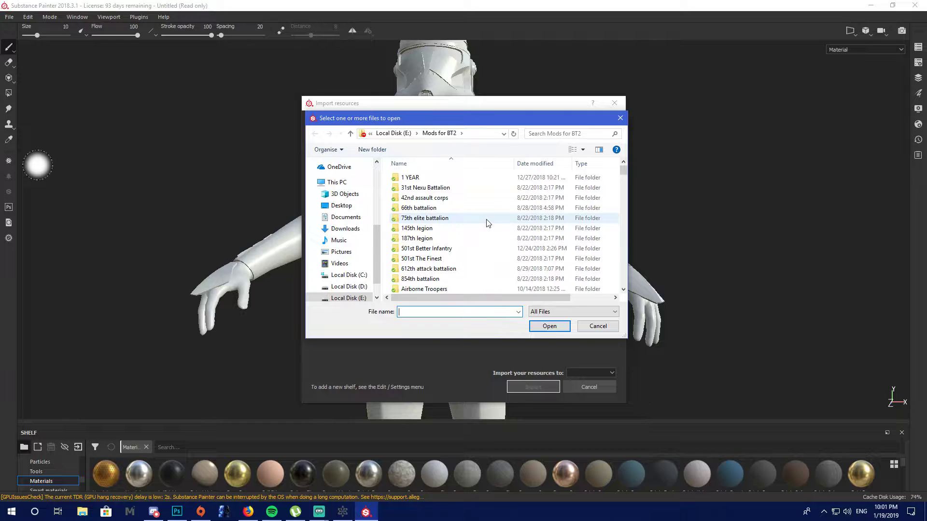
scroll(473, 243, down, 6)
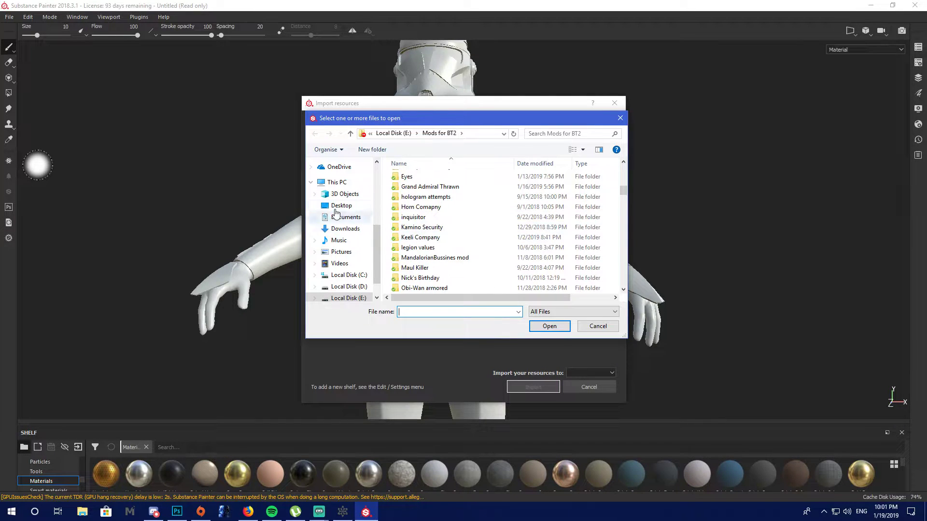
click(337, 185)
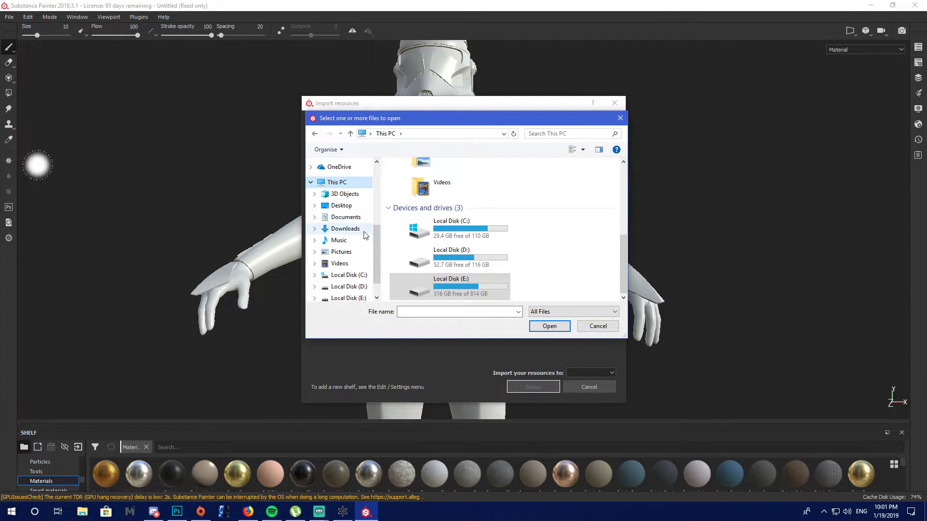
click(342, 206)
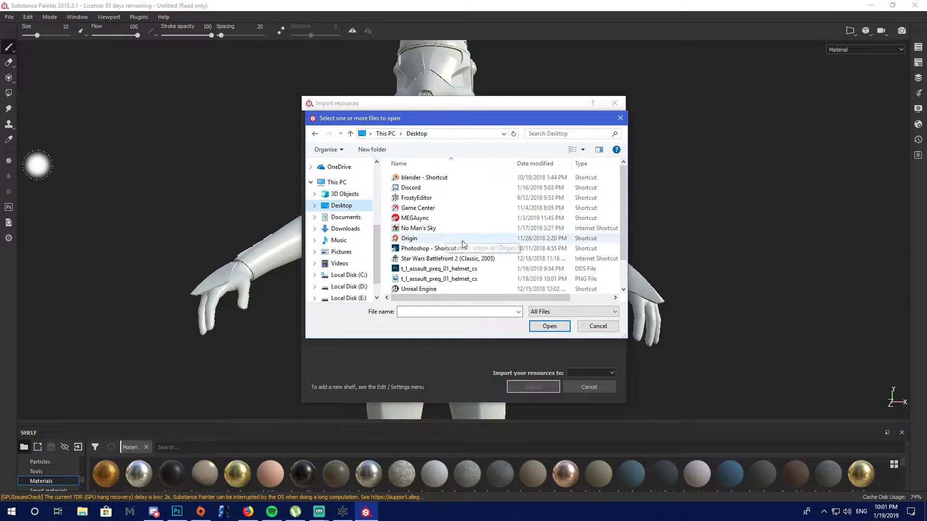
scroll(463, 244, down, 1)
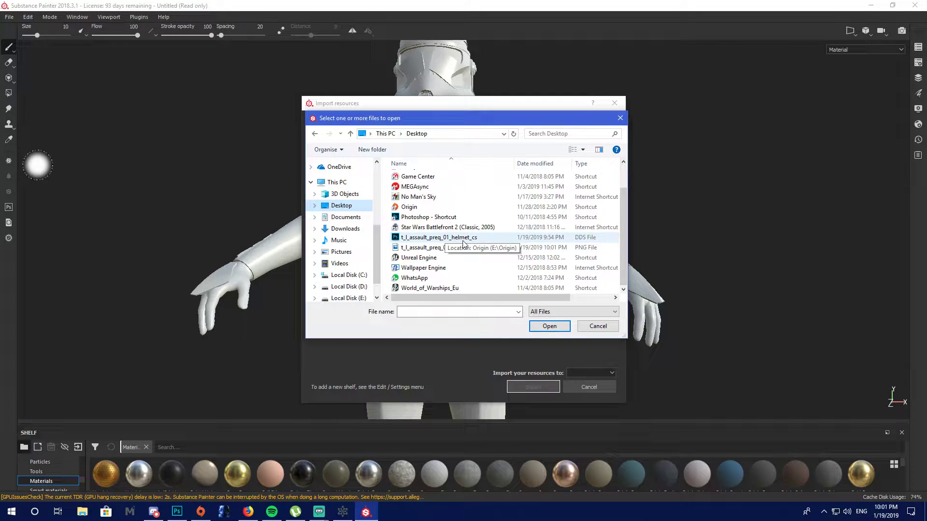
double_click(451, 248)
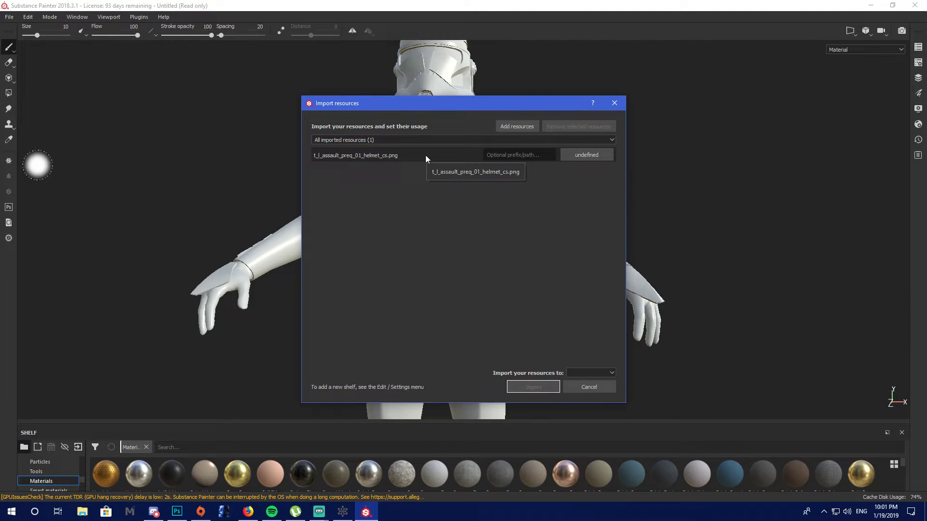
Import t_l_assault_preq_01_helmet_cs.png as a texture into the current session
click(570, 156)
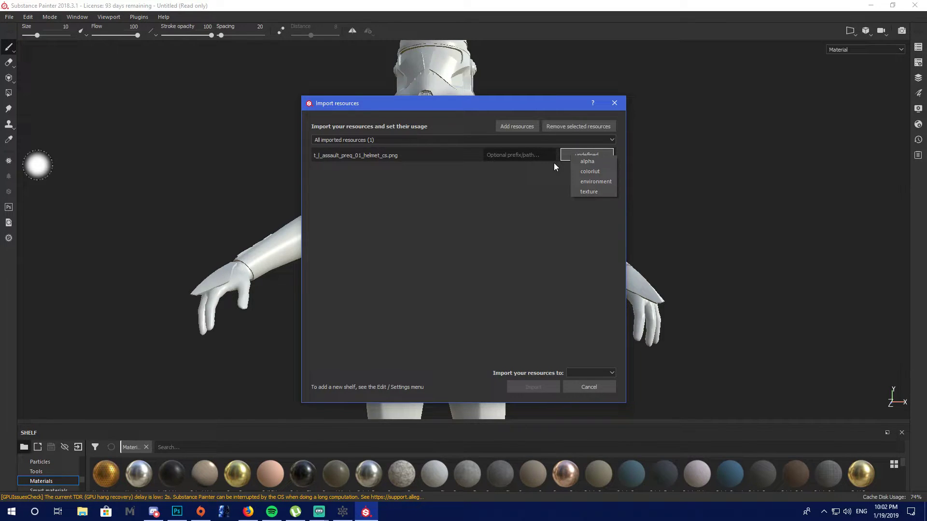
click(567, 155)
click(567, 155)
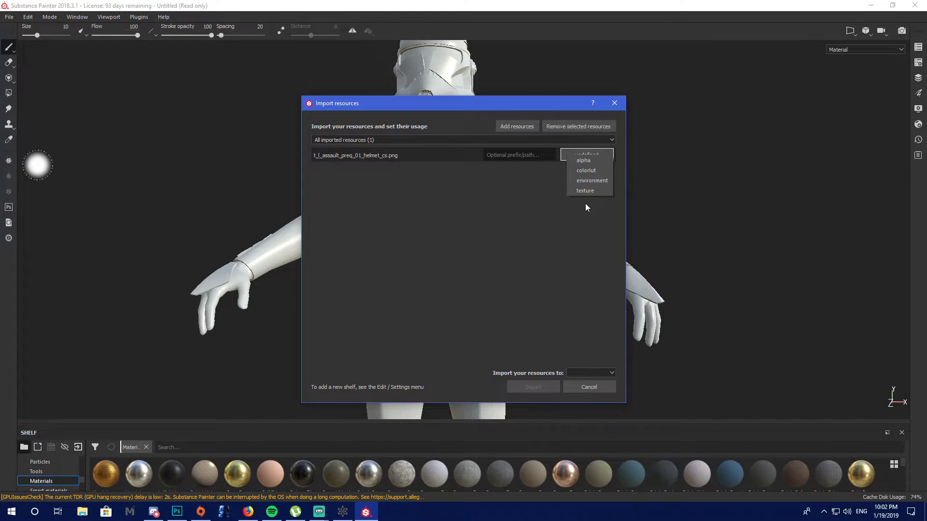
click(590, 191)
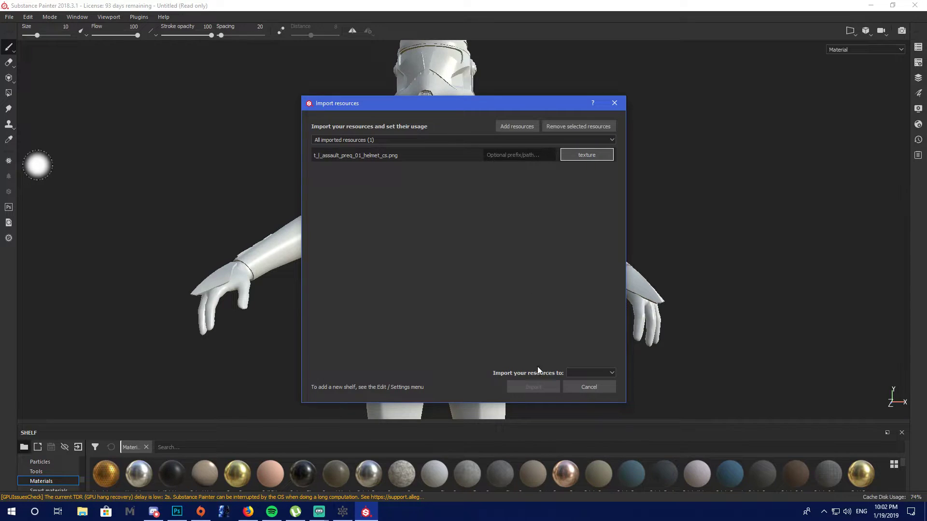
click(573, 372)
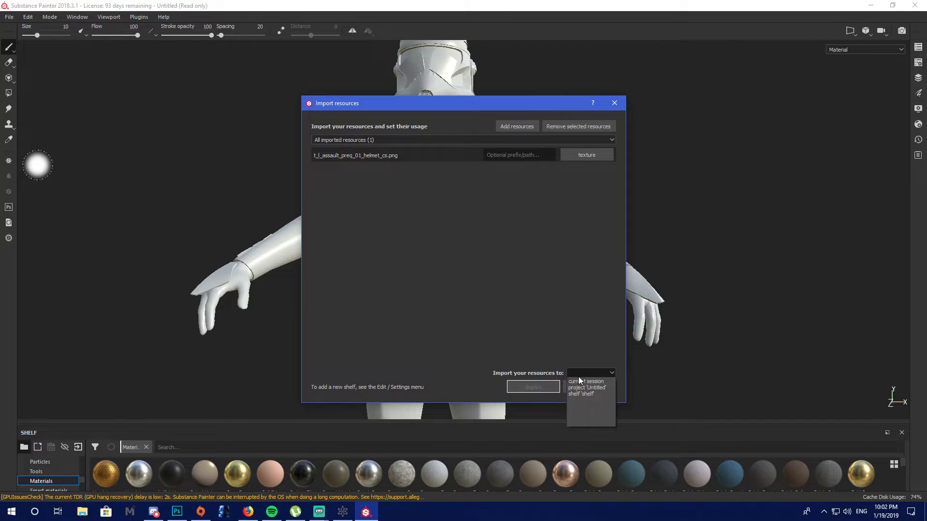
click(595, 379)
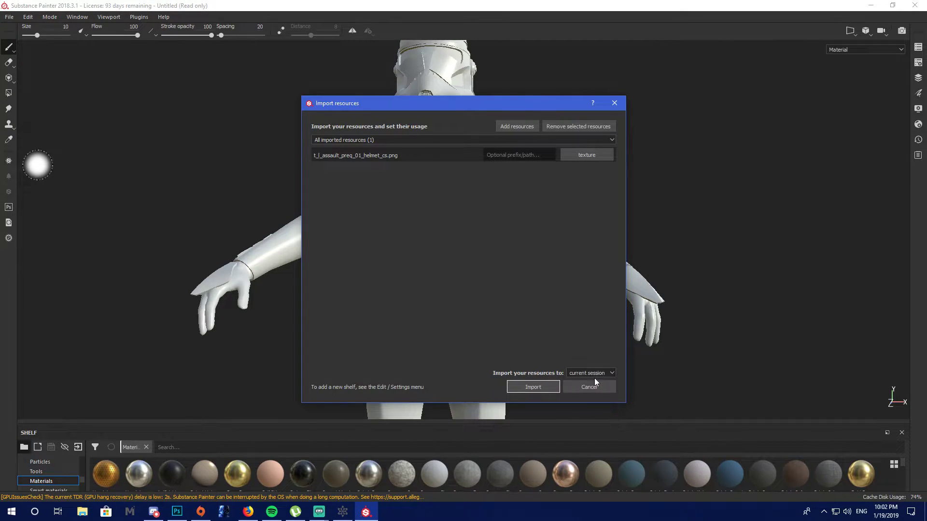
click(529, 391)
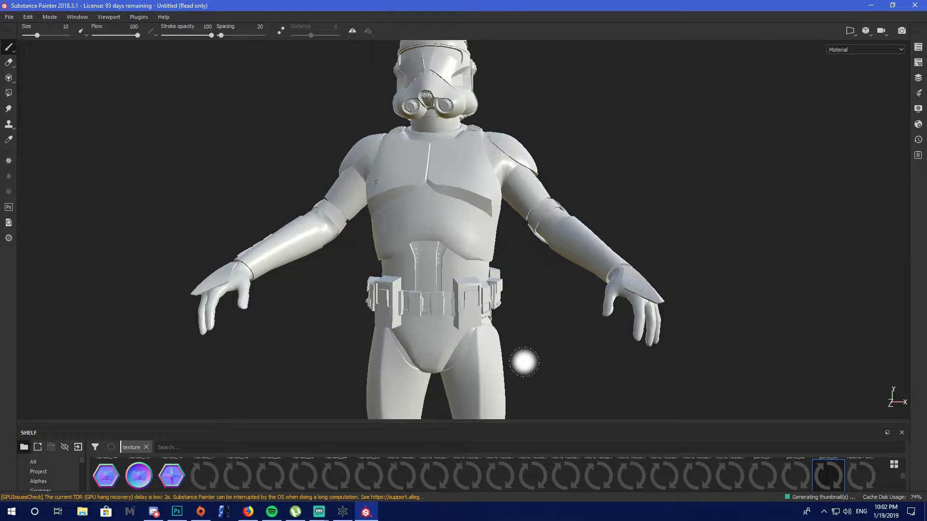
Select the Phase2helmet texture set and add a fill layer above its Layer 1
drag(382, 302, 412, 323)
scroll(413, 322, up, 1)
click(917, 78)
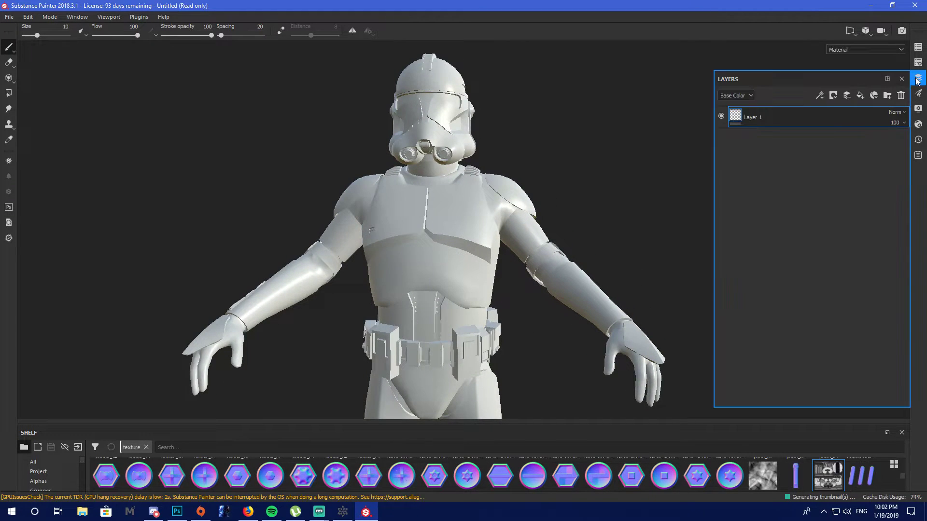
click(918, 62)
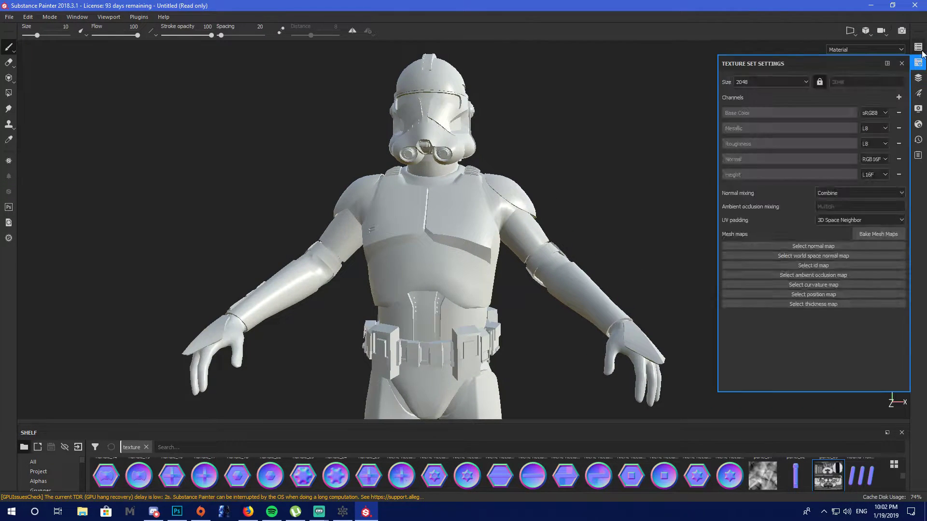
click(918, 46)
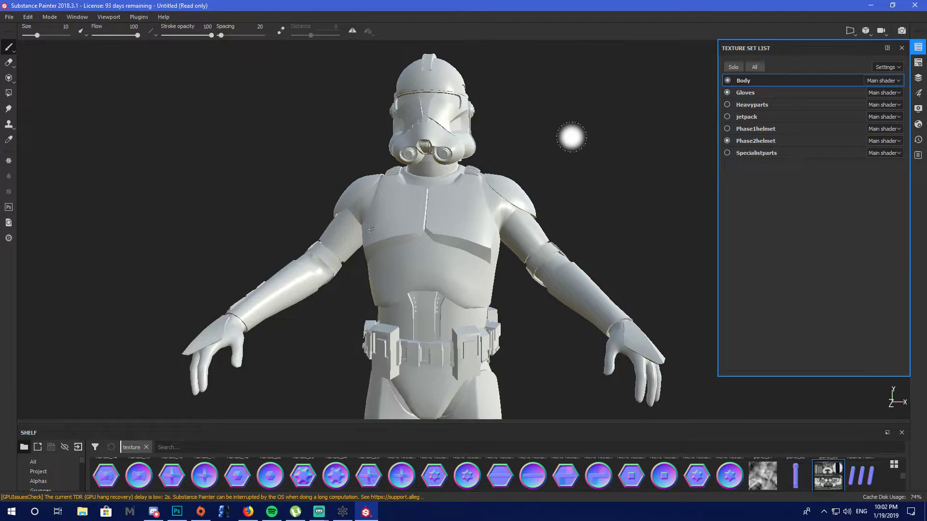
click(755, 141)
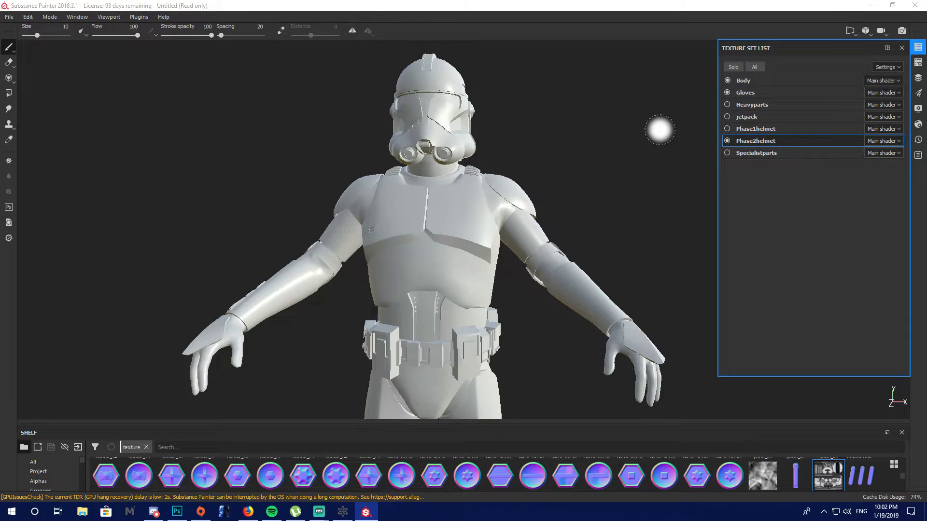
click(918, 78)
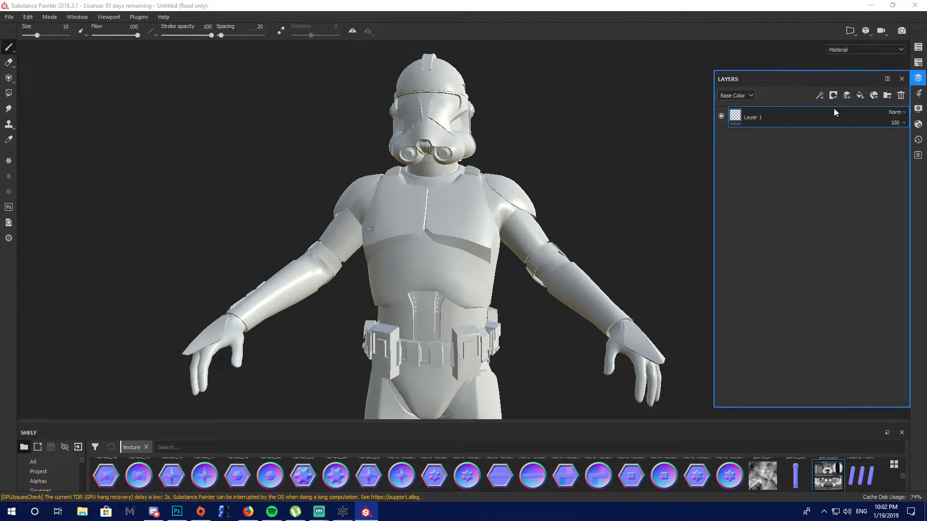
click(859, 96)
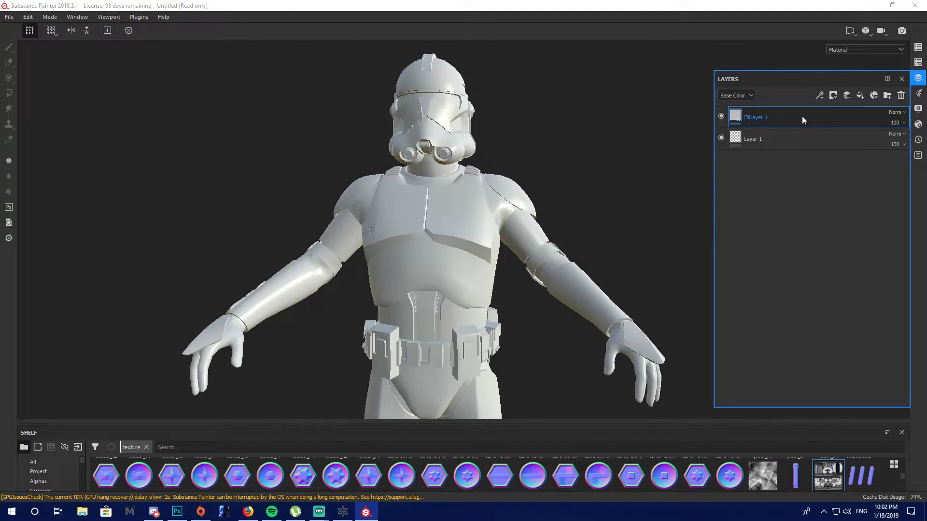
Turn off the fill layer's metal, rough, nrm and height channels, leaving only color active
click(919, 95)
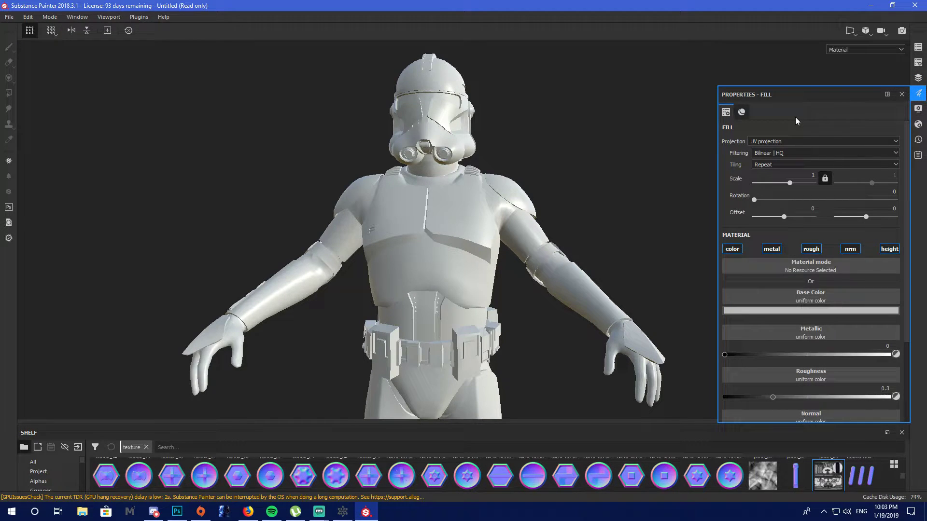
click(771, 249)
click(771, 249)
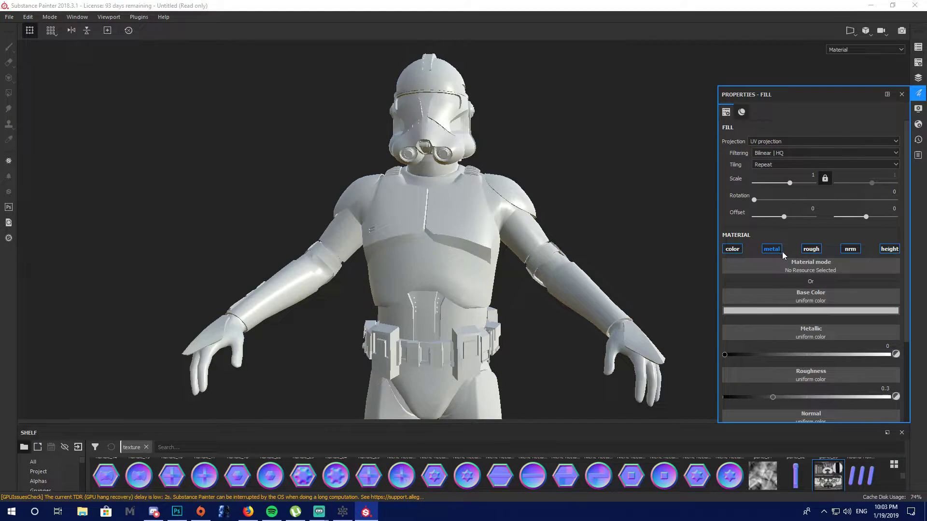
click(891, 253)
click(852, 252)
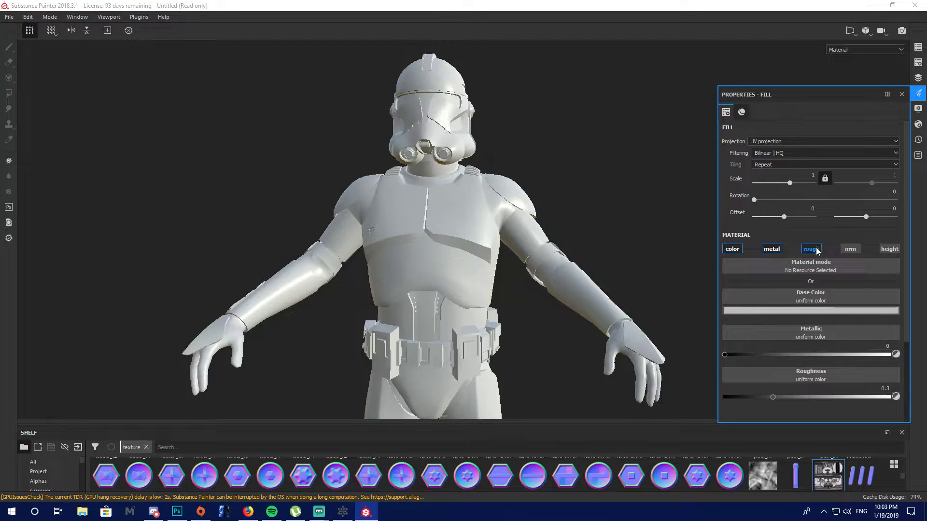
click(812, 250)
click(772, 250)
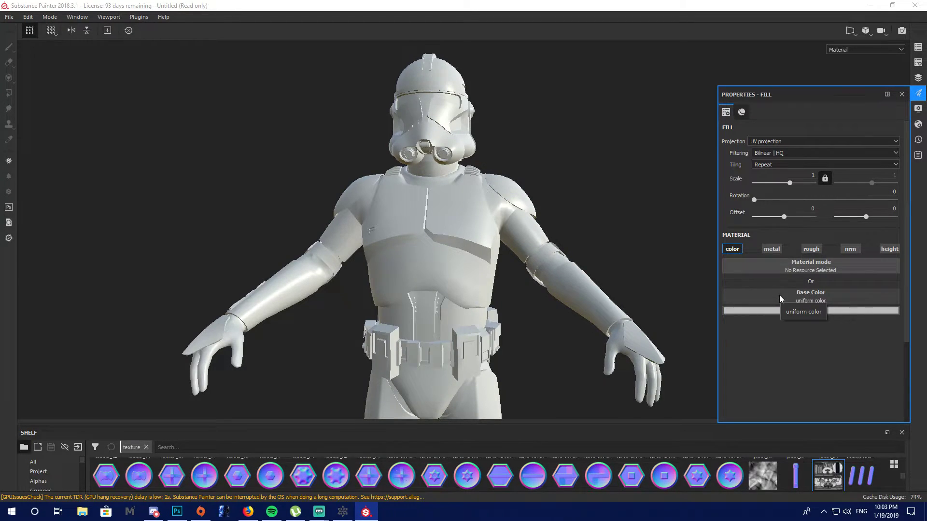
Search the resources for l_ass and assign t_l_assault_preq_01_helmet_cs as the fill layer's base color
click(779, 294)
scroll(829, 385, down, 5)
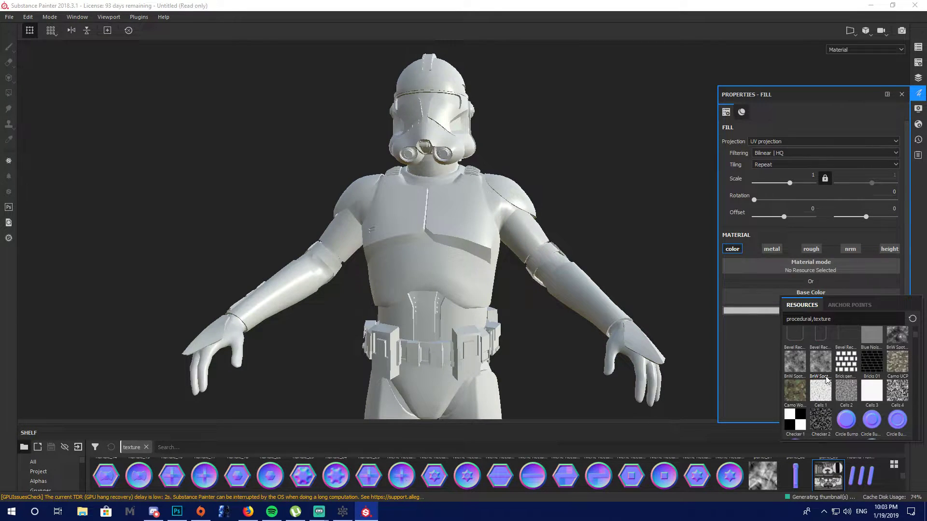
scroll(829, 384, down, 5)
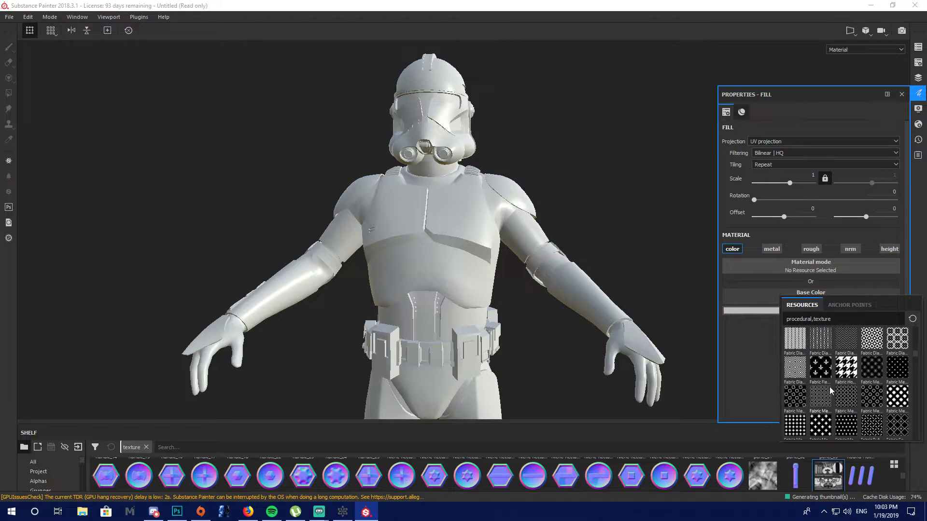
triple_click(835, 321)
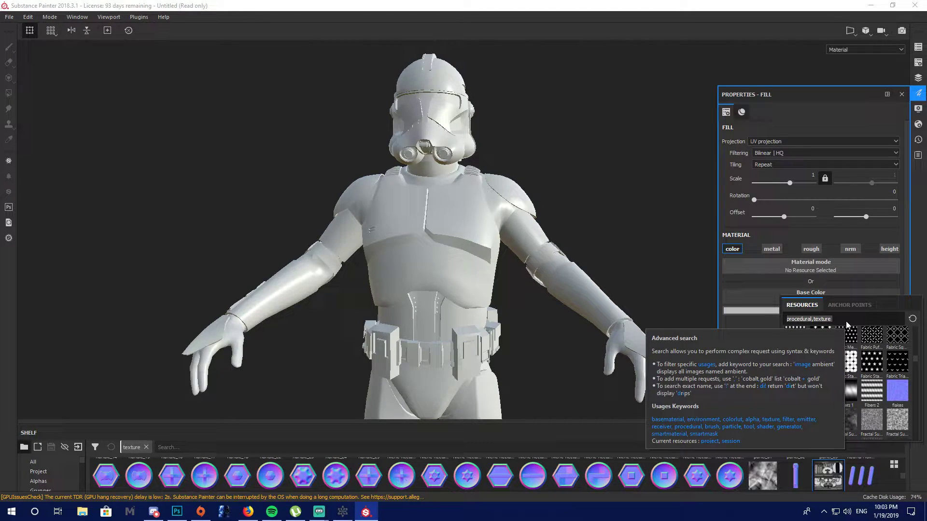
text(l)
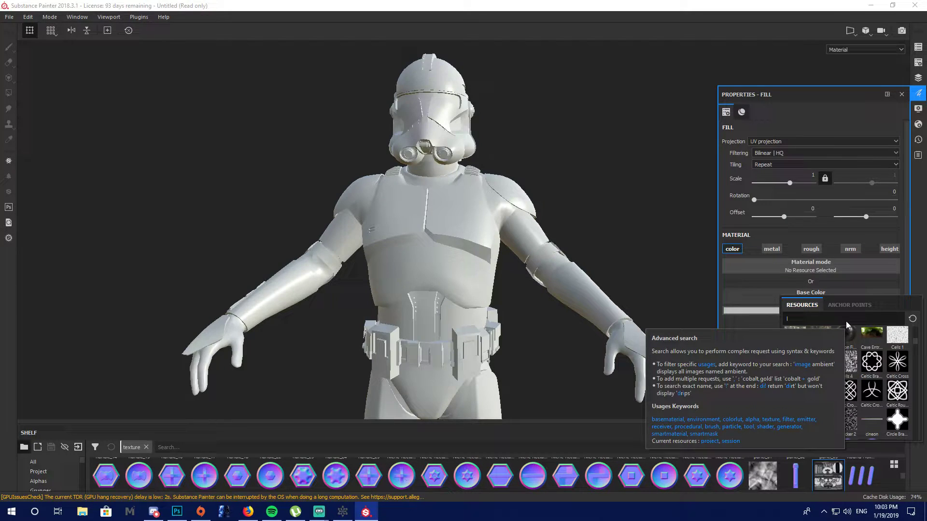
text(_ass)
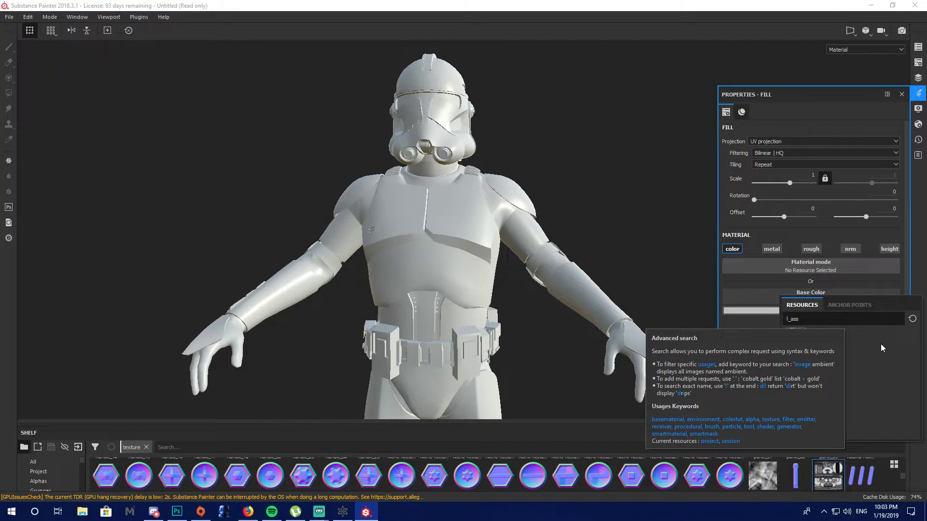
click(802, 343)
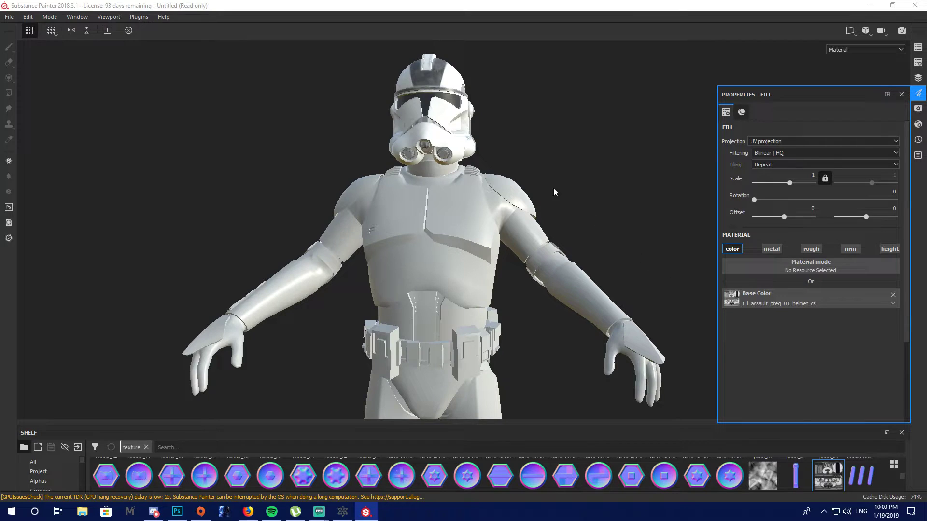
Examine the textured Phase 2 helmet up close from several angles, comparing it with the flat helmet texture in Photoshop and checking Fill layer 1
mouse_move(442, 145)
mouse_down()
mouse_move(492, 323)
mouse_move(522, 325)
mouse_move(502, 292)
mouse_move(512, 287)
mouse_move(469, 281)
mouse_move(439, 308)
mouse_up()
scroll(523, 325, up, 5)
scroll(500, 289, up, 3)
scroll(519, 292, up, 3)
click(901, 95)
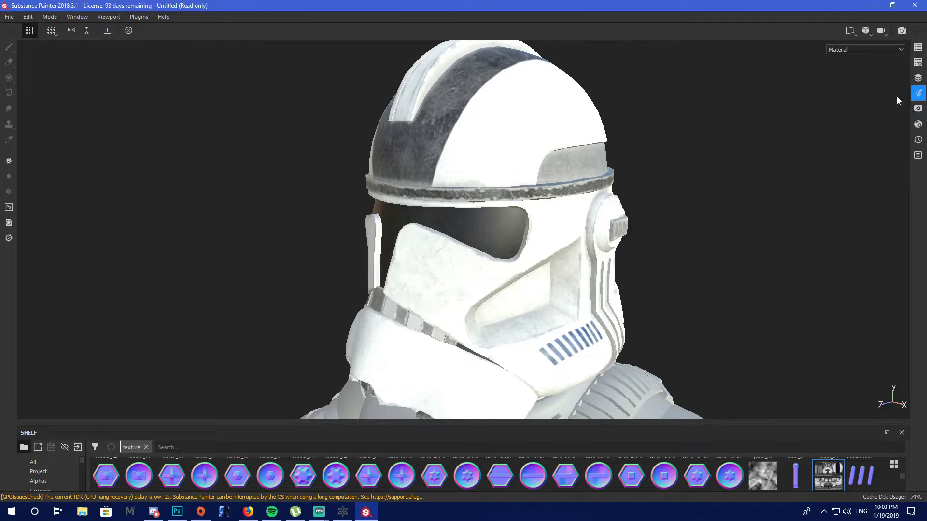
key(f)
click(177, 512)
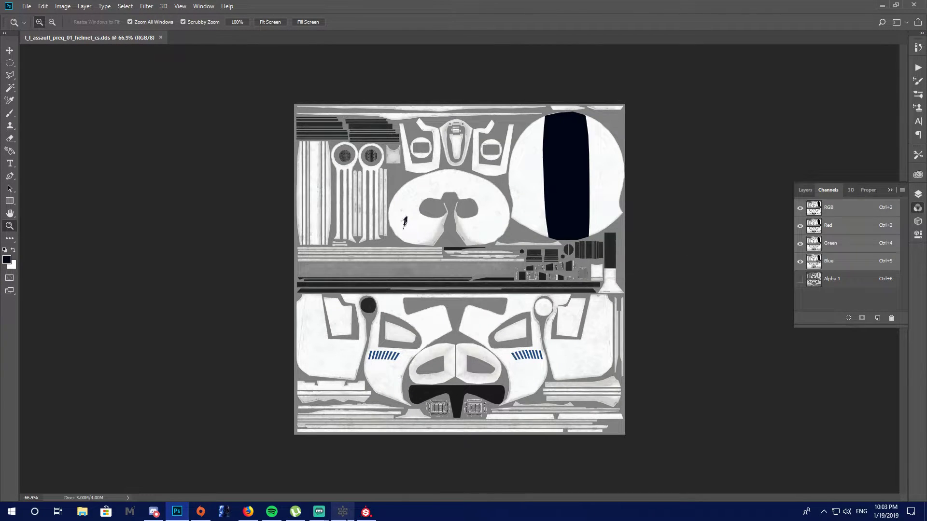
click(366, 517)
drag(393, 365, 738, 277)
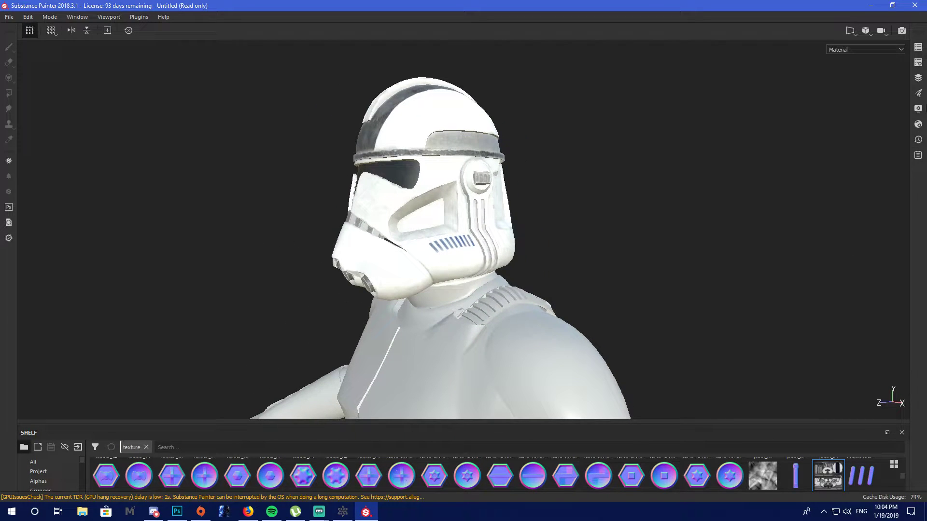
click(918, 78)
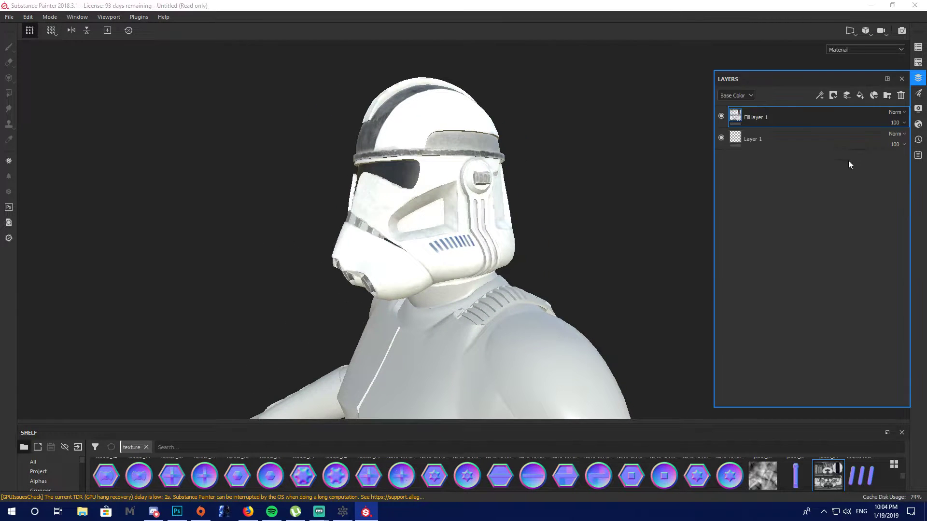
click(721, 116)
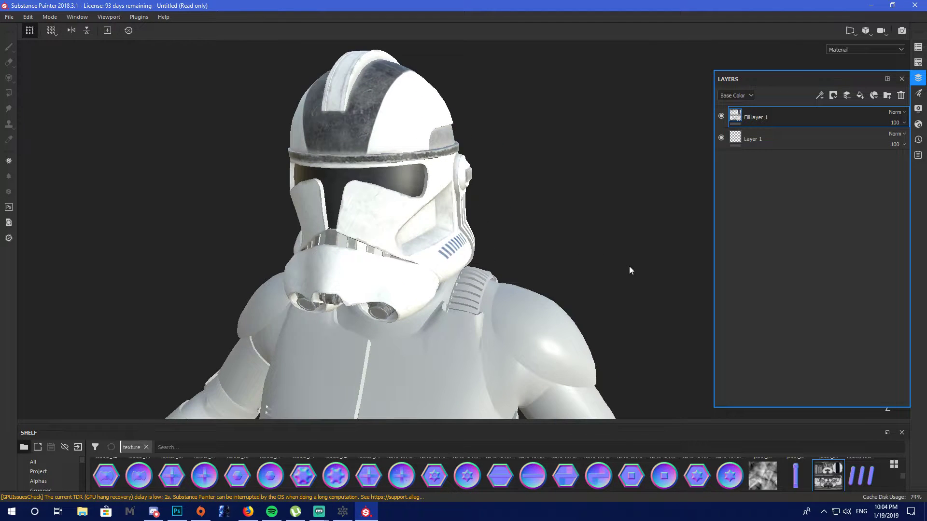
Start importing a resource and browse the file selection to the Mods for BT2 folder on Local Disk (E:)
drag(630, 270, 552, 238)
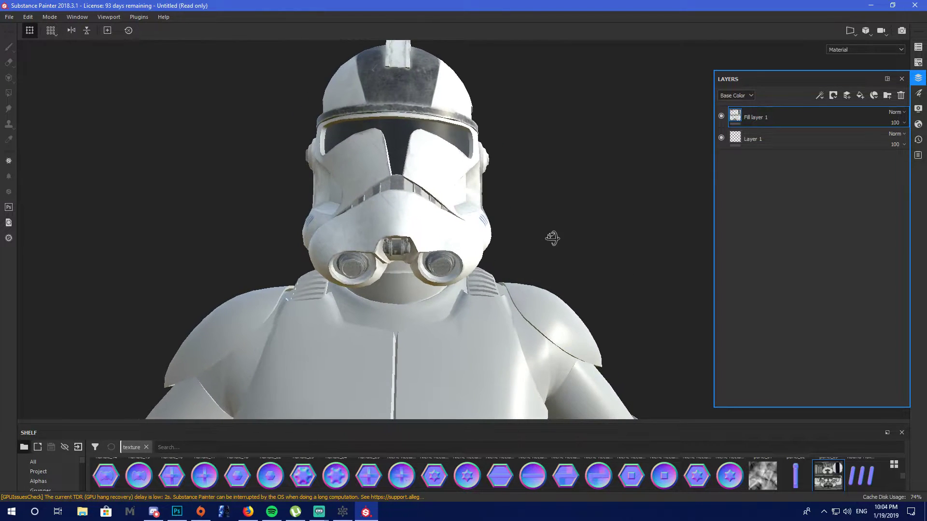
click(10, 17)
click(44, 166)
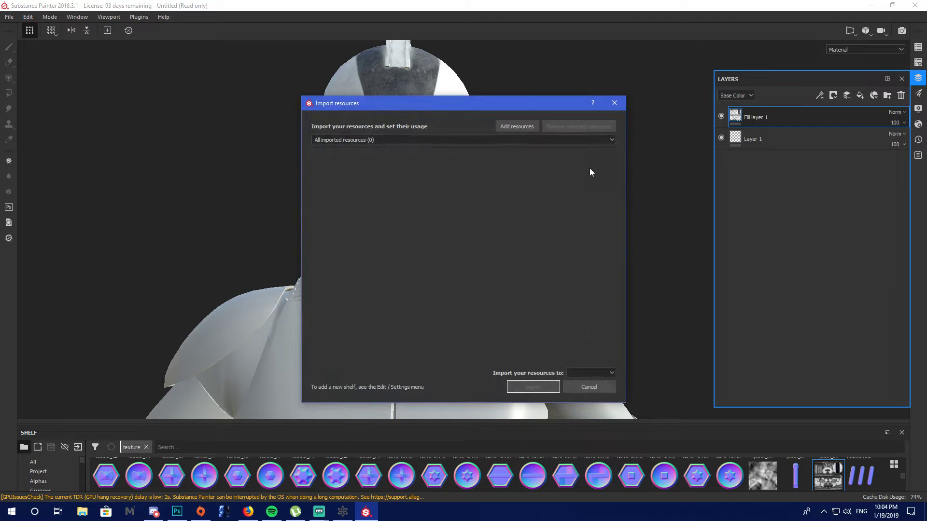
click(519, 125)
scroll(425, 294, down, 1)
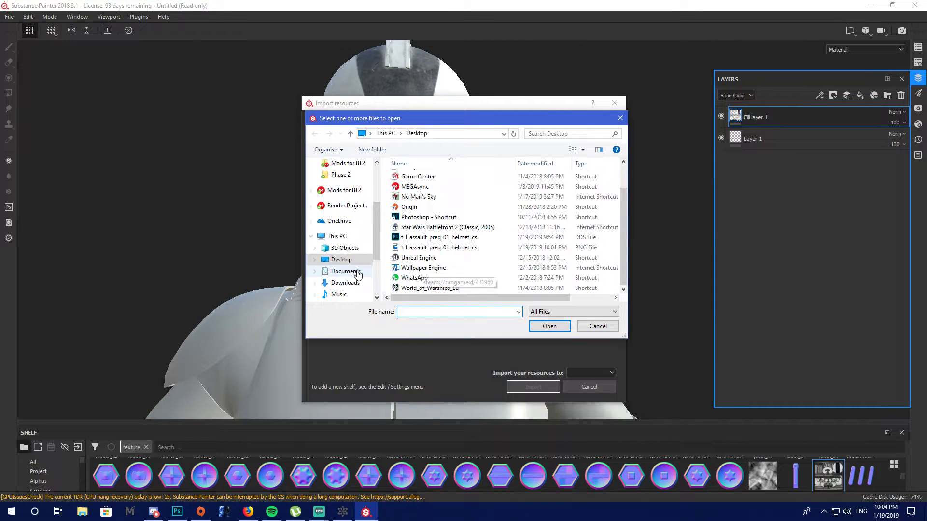
scroll(355, 271, down, 2)
click(356, 268)
scroll(463, 227, down, 5)
scroll(452, 210, up, 2)
scroll(452, 210, down, 2)
scroll(447, 231, up, 2)
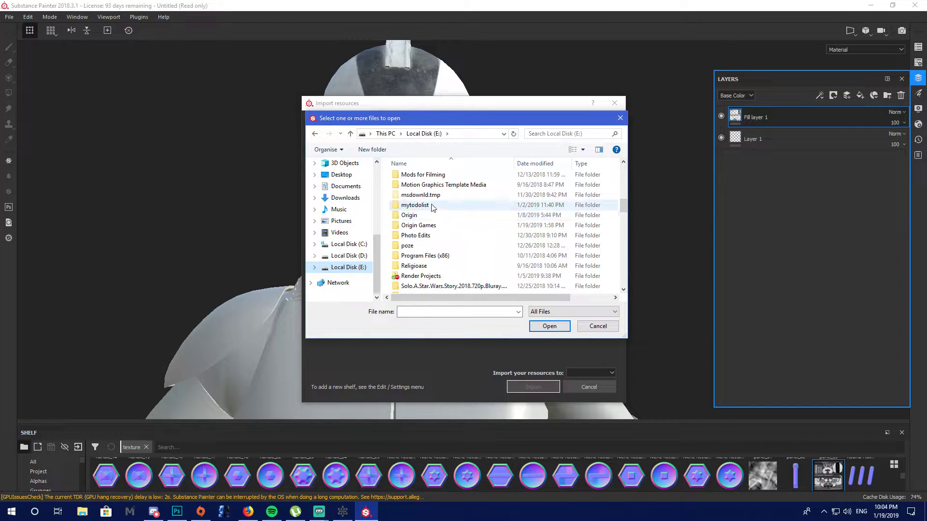
scroll(444, 241, down, 5)
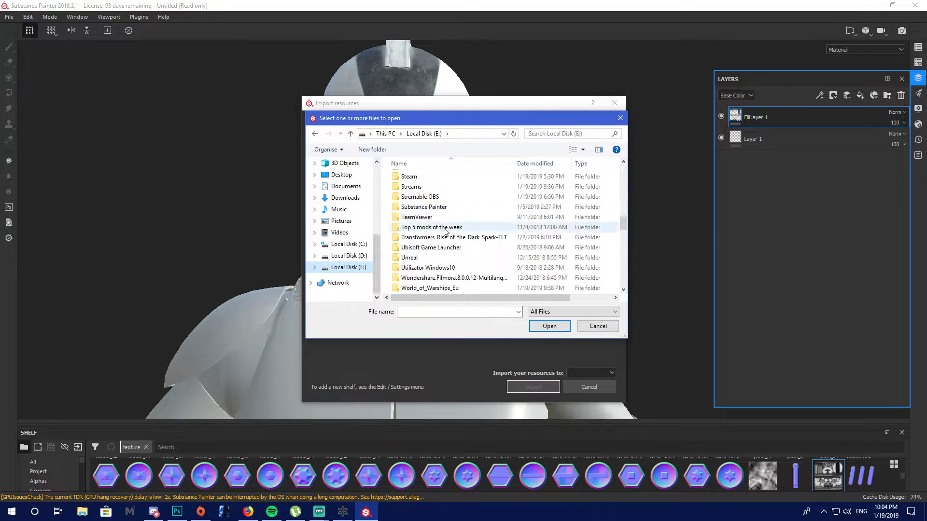
scroll(444, 238, up, 4)
scroll(443, 237, up, 2)
double_click(420, 185)
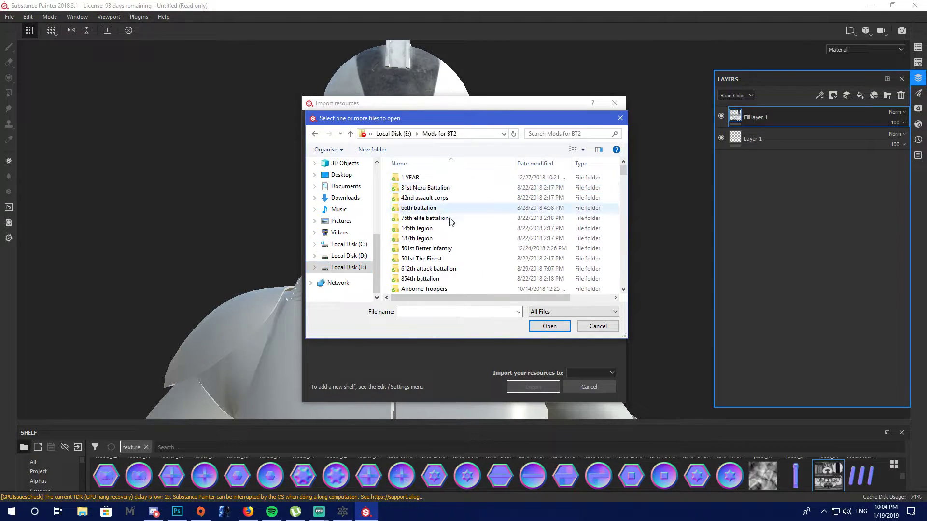
Add blank trooper helmet.png from the Weathering attempts 2 folder to the resources being imported
drag(626, 172, 626, 206)
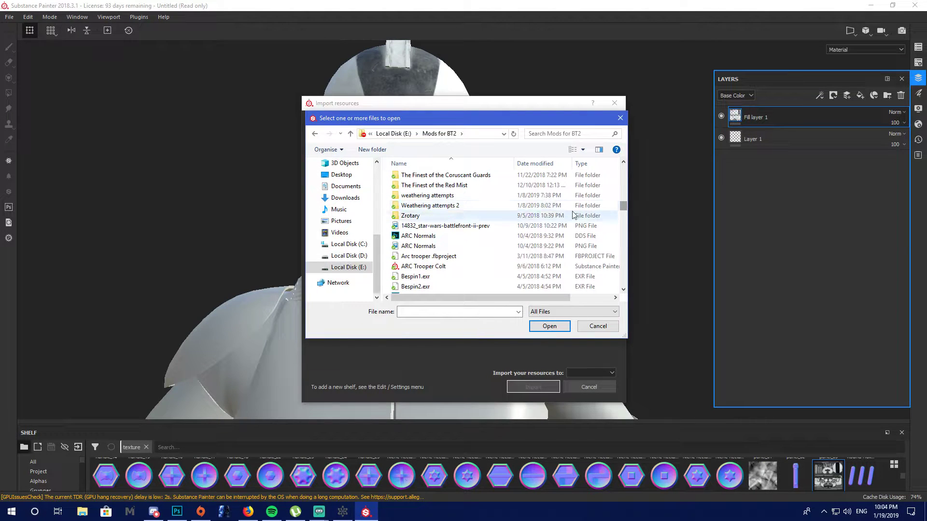
double_click(432, 205)
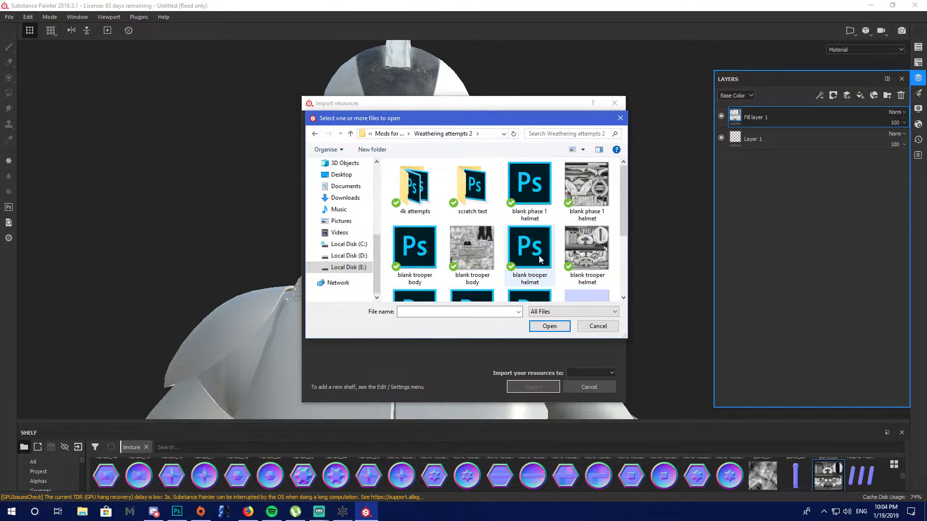
scroll(529, 275, down, 2)
scroll(529, 275, up, 1)
double_click(587, 183)
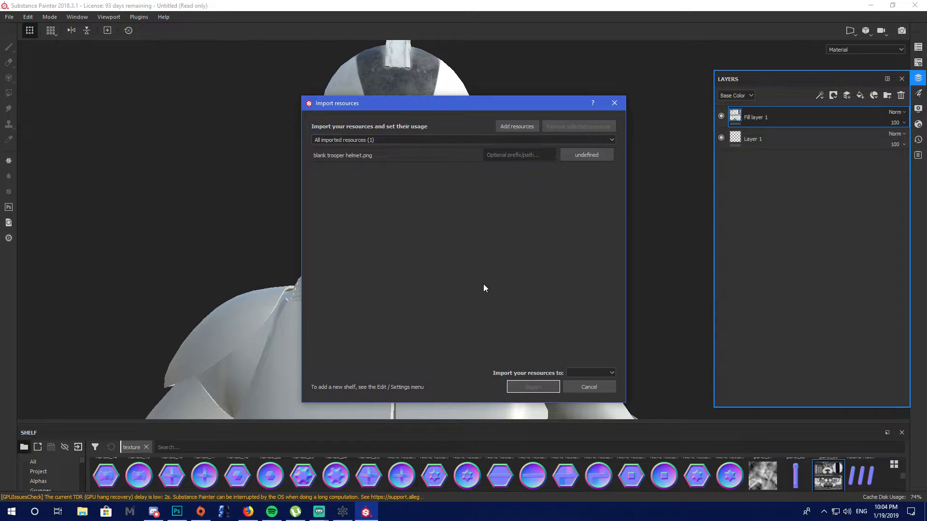
Set the usage of blank trooper helmet.png to texture, choose the import destination and import it
click(609, 156)
click(627, 192)
click(591, 373)
click(591, 408)
click(533, 388)
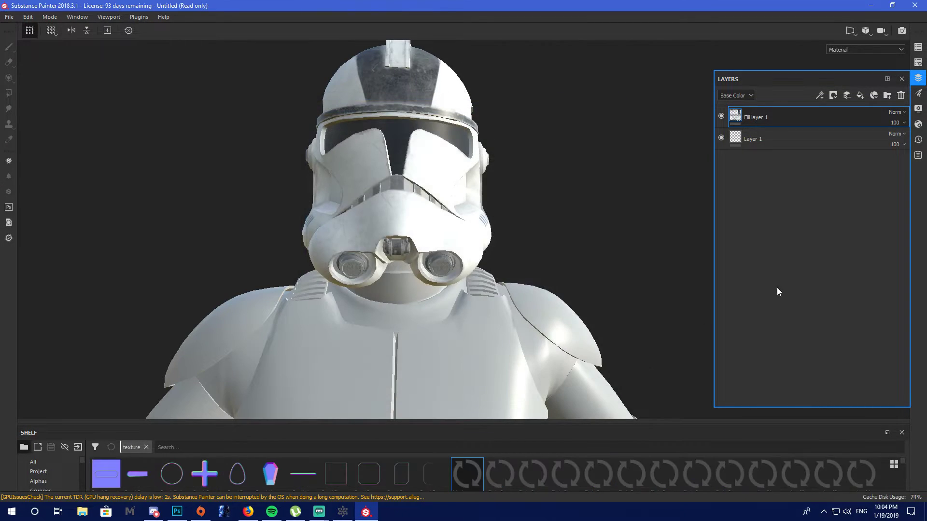
Search the resources for "blank" and assign the blank trooper helmet texture as the Base Color of Fill layer 1
click(918, 93)
click(832, 300)
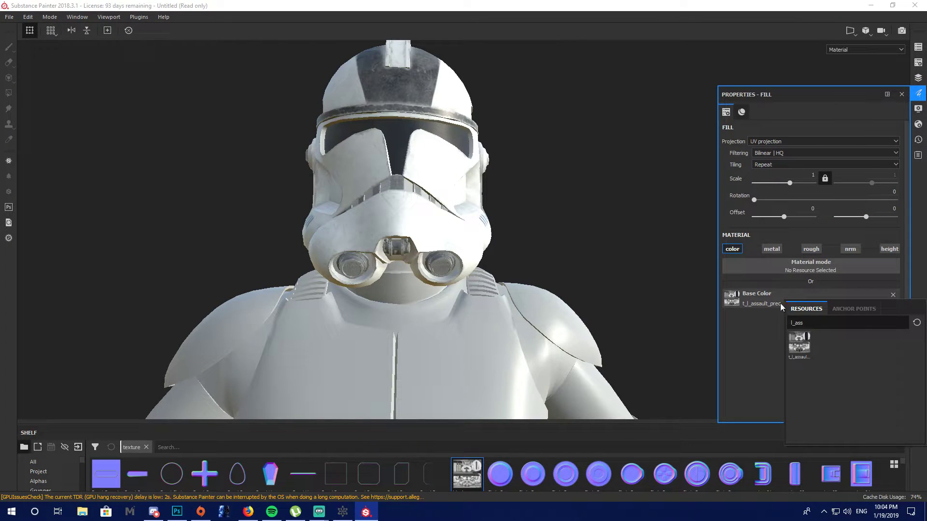
key(BackSpace)
key(BackSpace)
key(BackSpace)
key(BackSpace)
key(BackSpace)
text(blank)
click(799, 344)
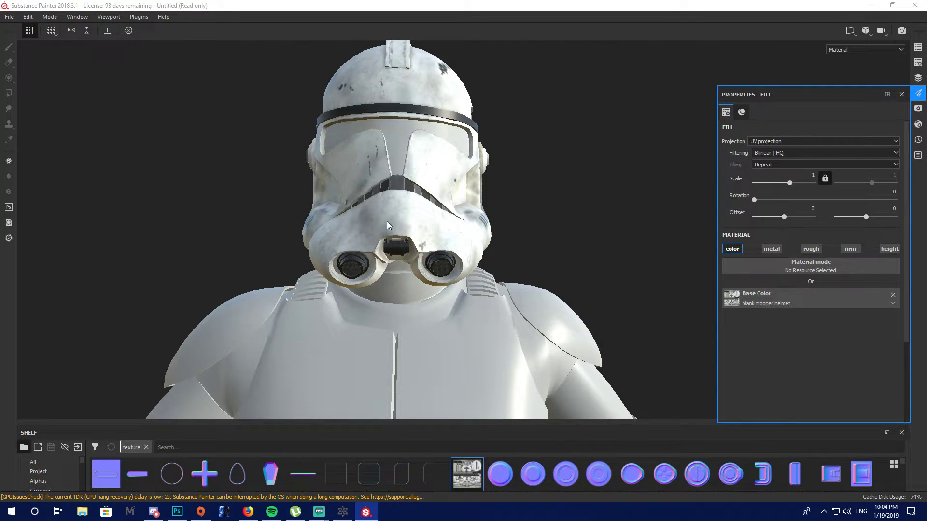
drag(362, 231, 480, 284)
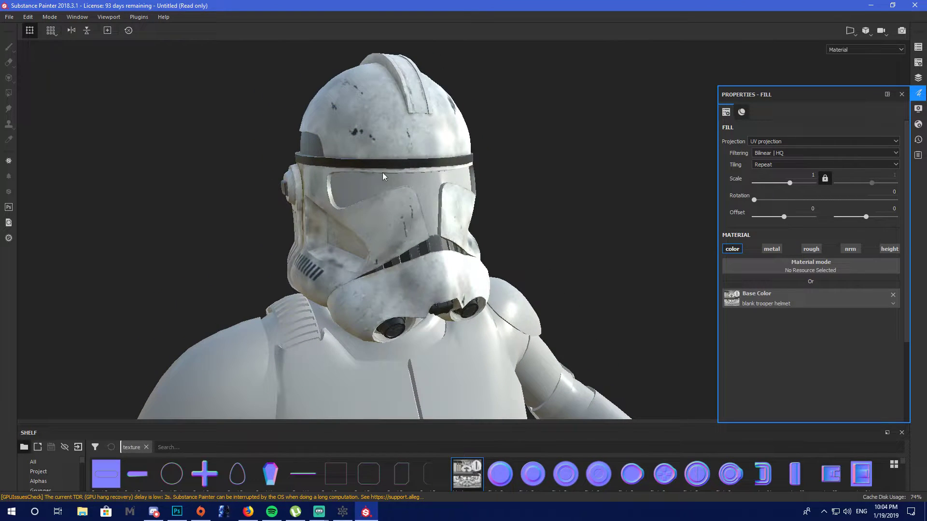
drag(449, 219, 434, 286)
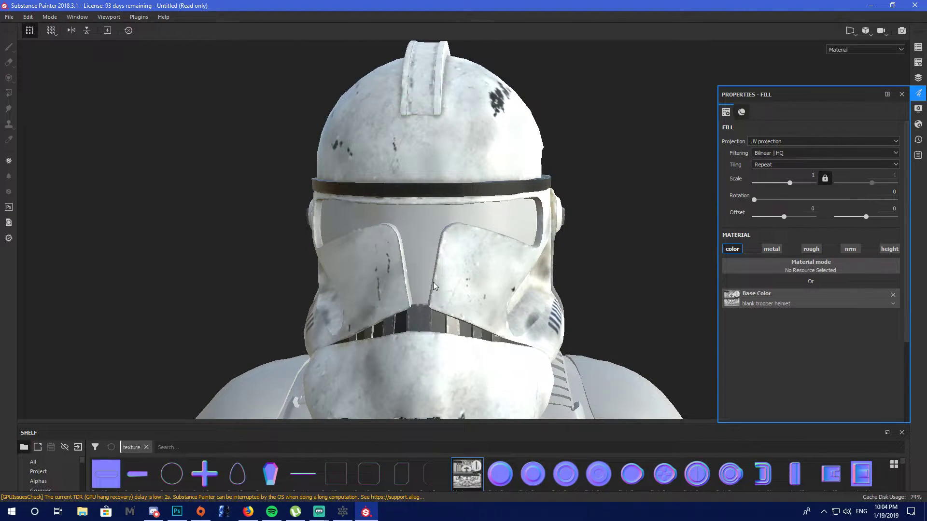
drag(541, 281, 396, 271)
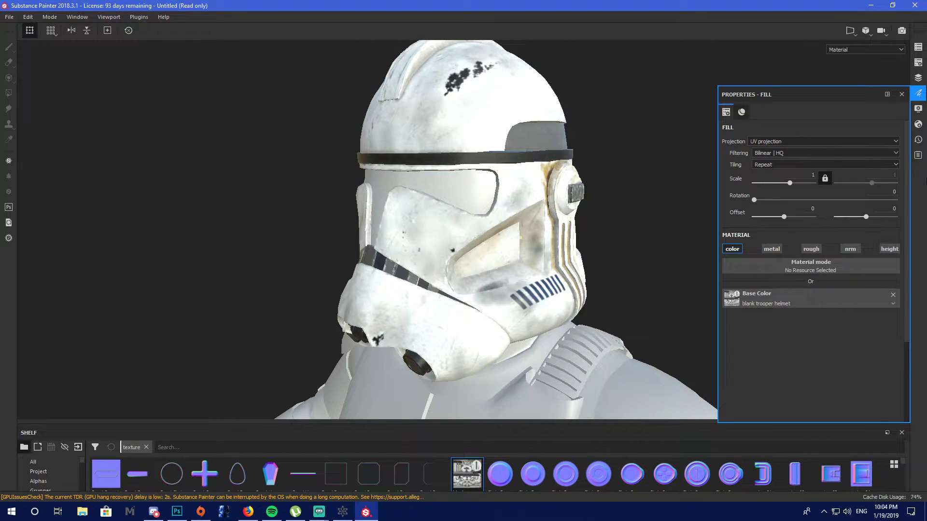
Add a new paint layer above Fill layer 1 and rename it Markings
click(918, 78)
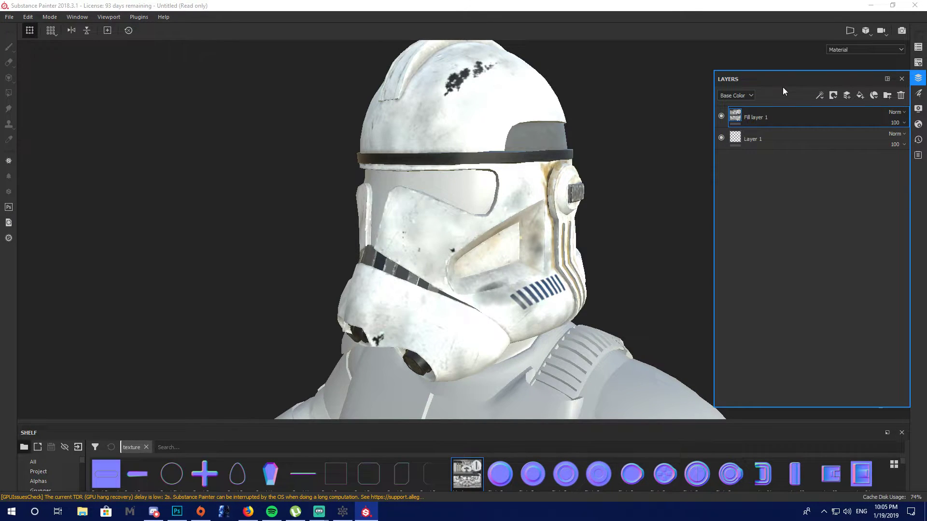
click(847, 96)
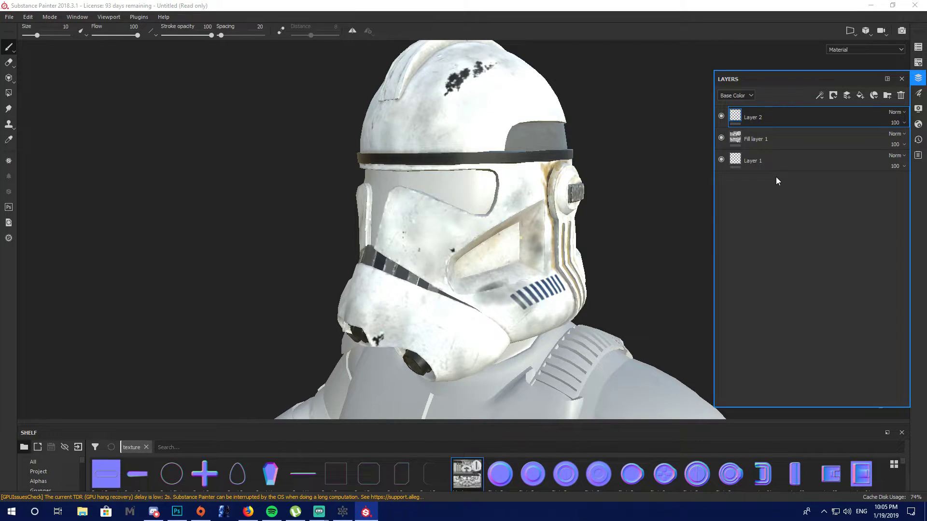
double_click(767, 117)
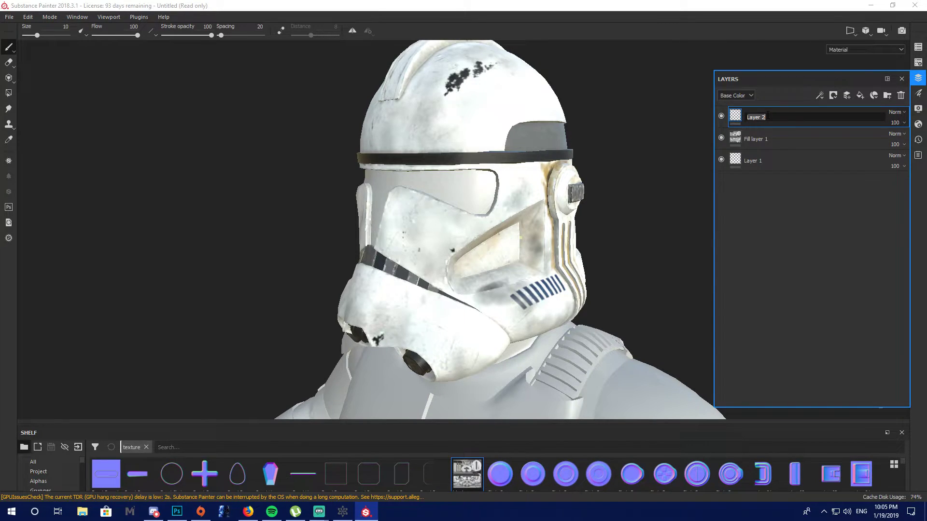
text(mARKING)
key(BackSpace)
key(BackSpace)
key(BackSpace)
text(Markings)
key(Return)
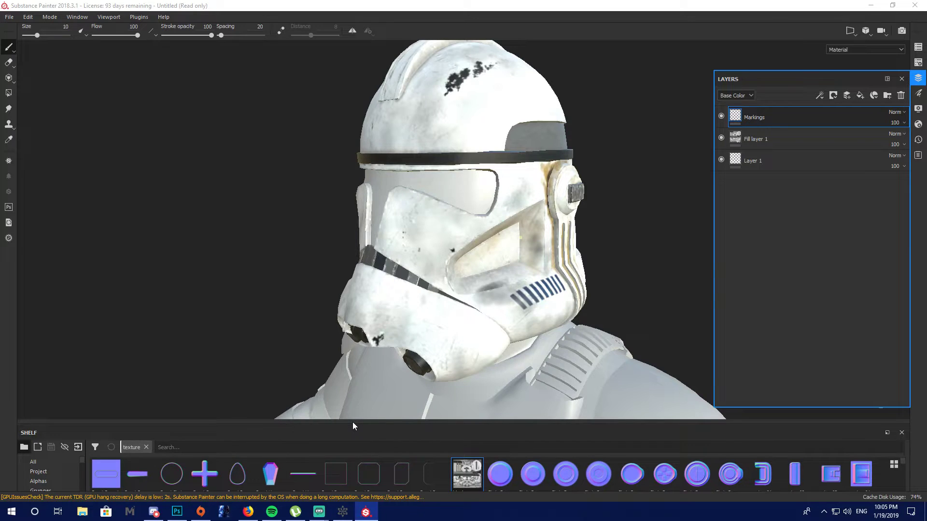
Enlarge the shelf, browse its Alphas, Grunges and Procedurals categories, and display the Brushes category
drag(353, 422, 382, 221)
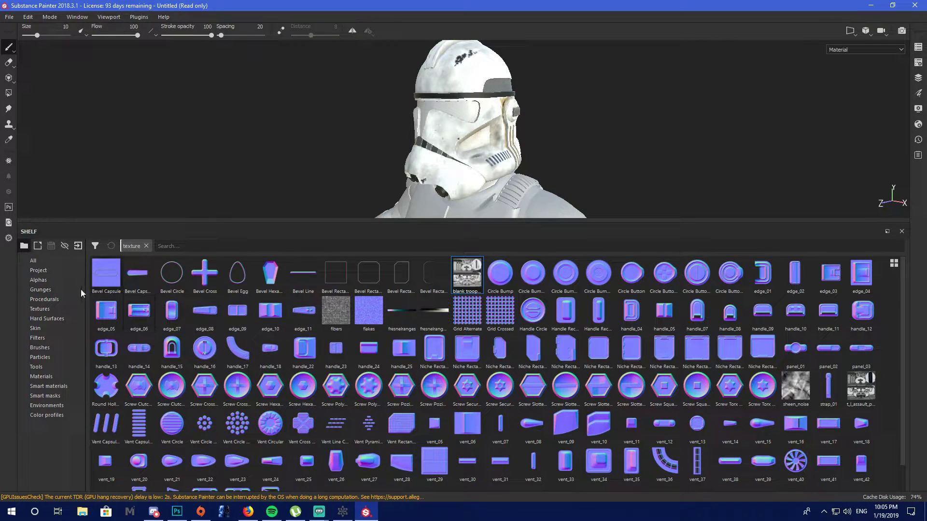
click(56, 279)
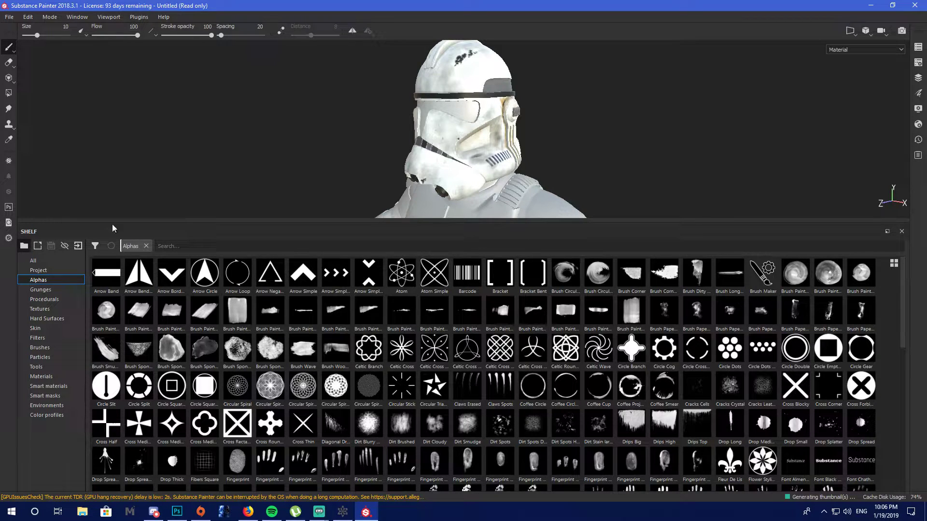
click(60, 290)
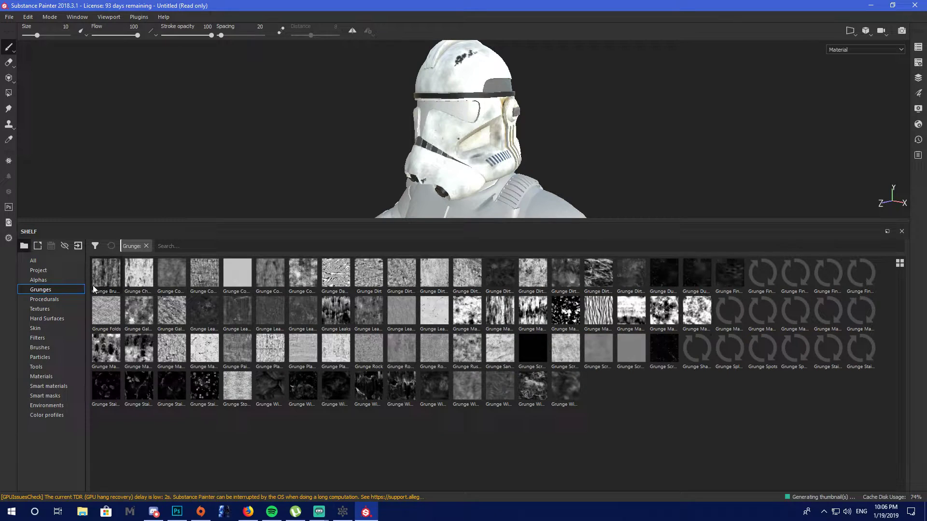
click(56, 296)
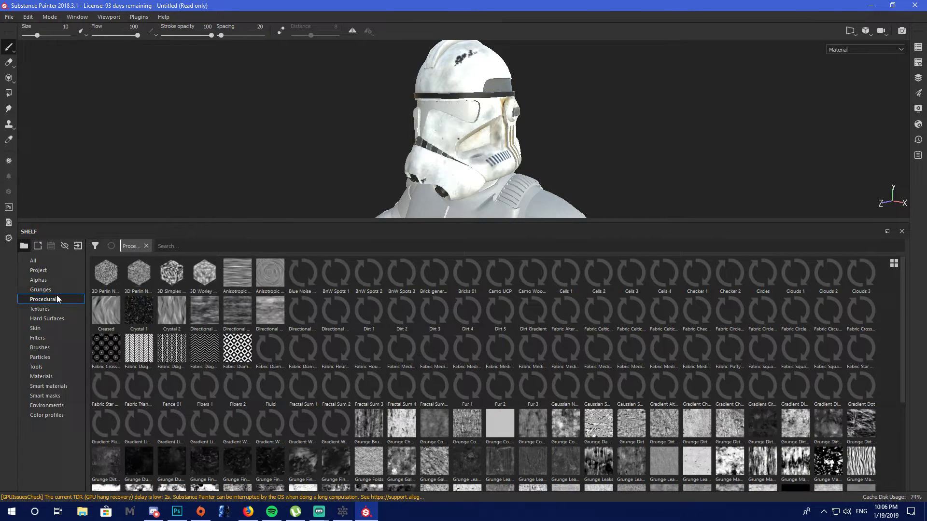
click(48, 347)
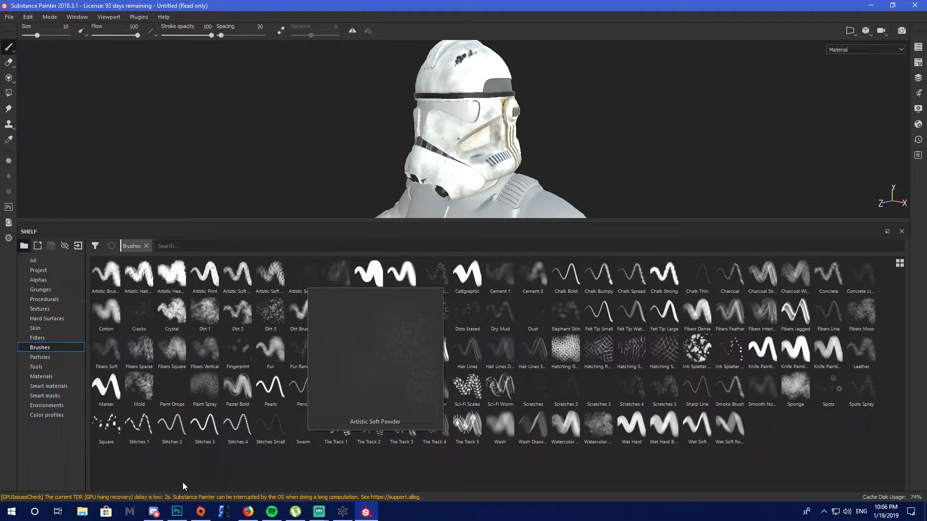
click(173, 519)
click(174, 519)
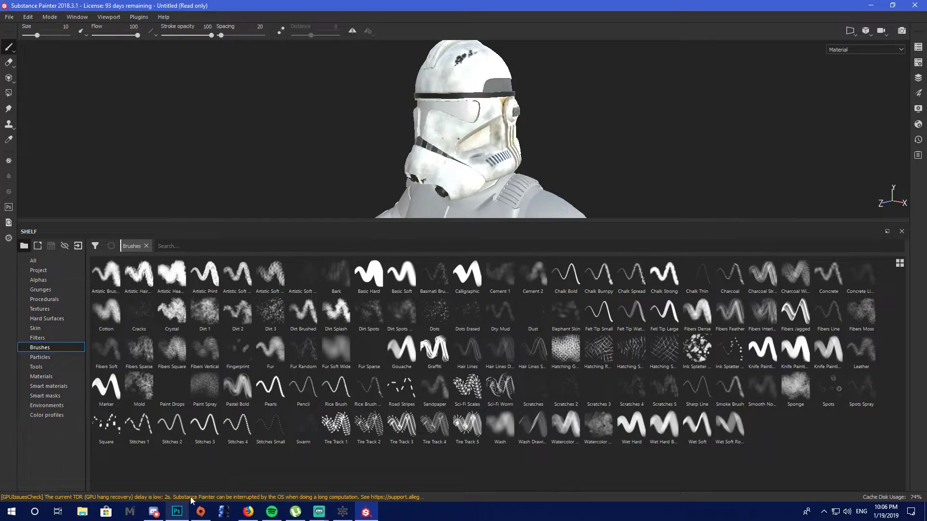
Try the Bark and Basic Soft brushes, settle on Basic Hard, and shrink the shelf to a single row
mouse_move(413, 222)
mouse_down()
mouse_move(433, 223)
mouse_move(441, 414)
mouse_move(441, 272)
mouse_up()
click(336, 323)
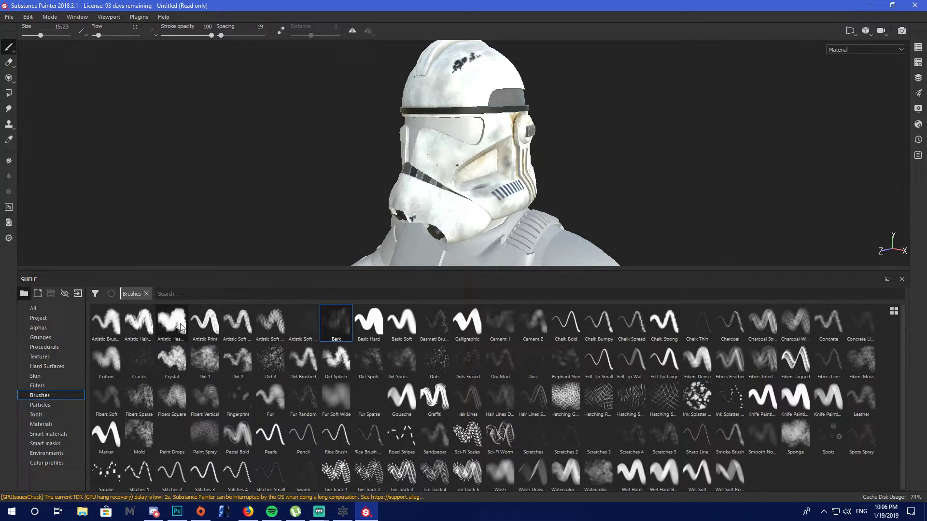
click(368, 322)
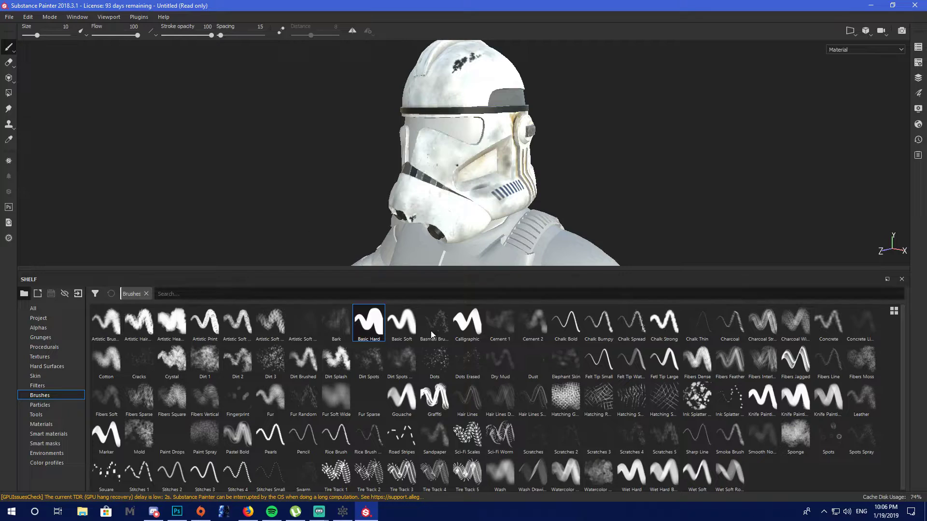
click(401, 321)
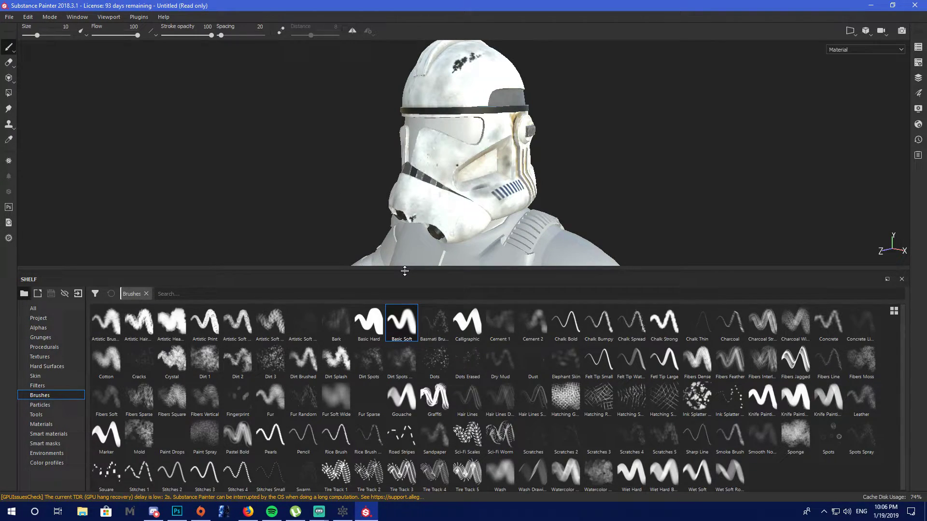
drag(404, 271, 395, 422)
click(369, 360)
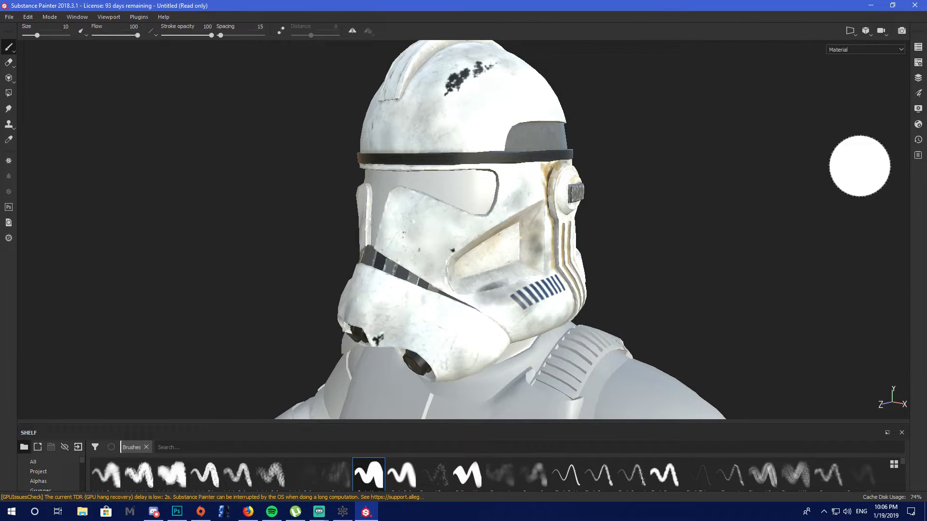
Limit the paint brush's material to the color channel by disabling metal, rough, nrm and height
click(918, 93)
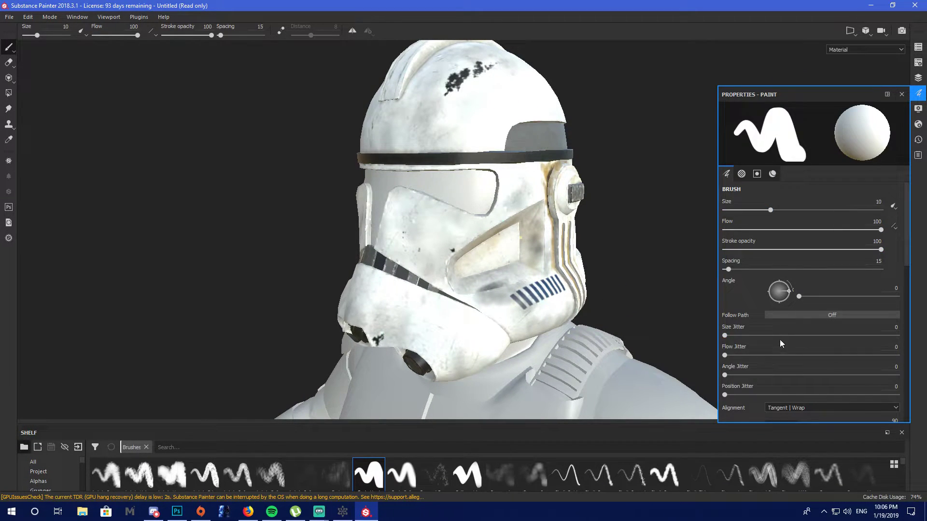
scroll(790, 357, down, 10)
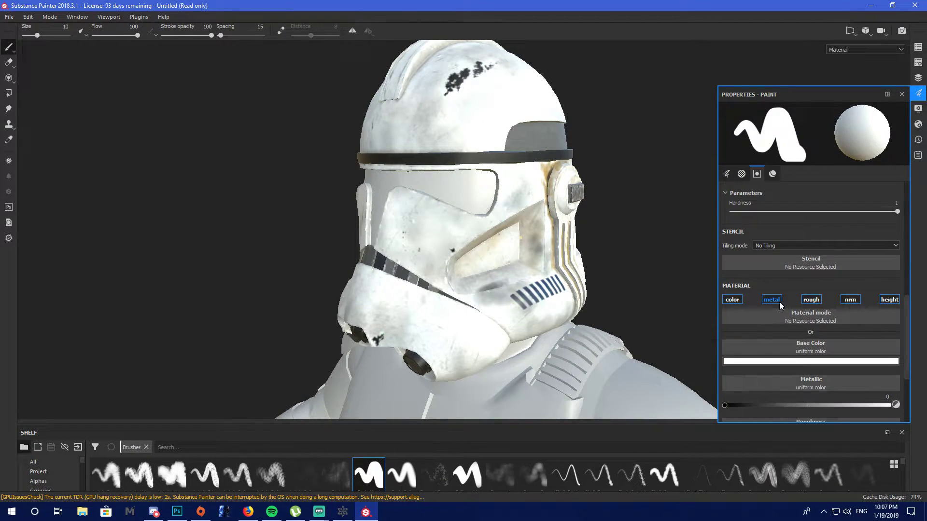
scroll(790, 297, down, 2)
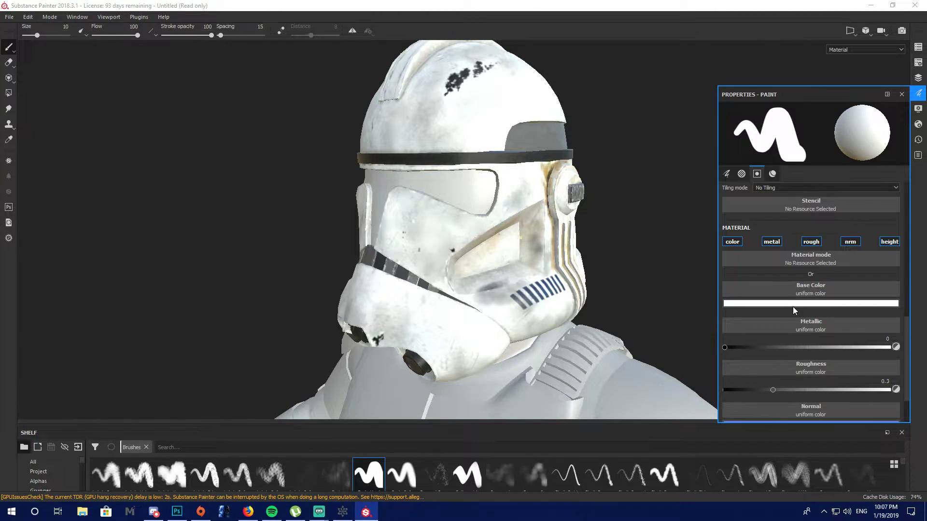
click(774, 243)
click(812, 242)
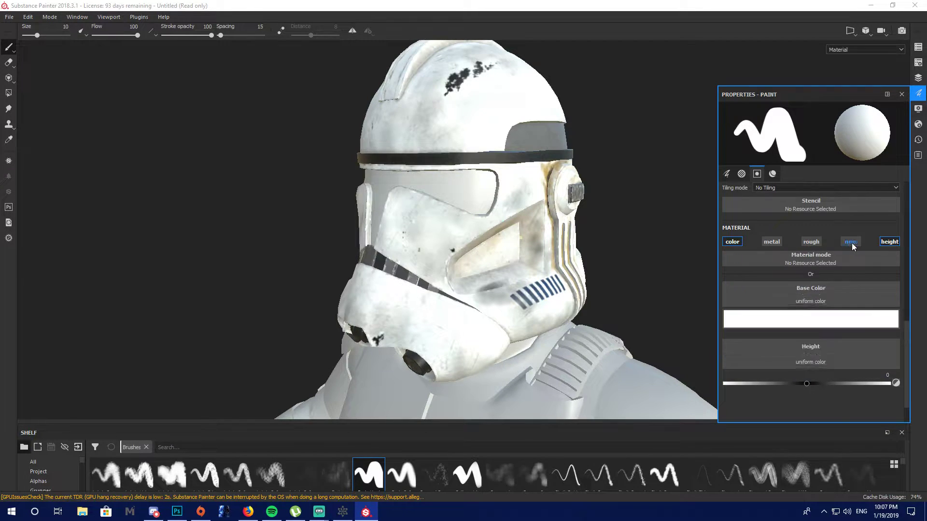
click(850, 242)
click(883, 242)
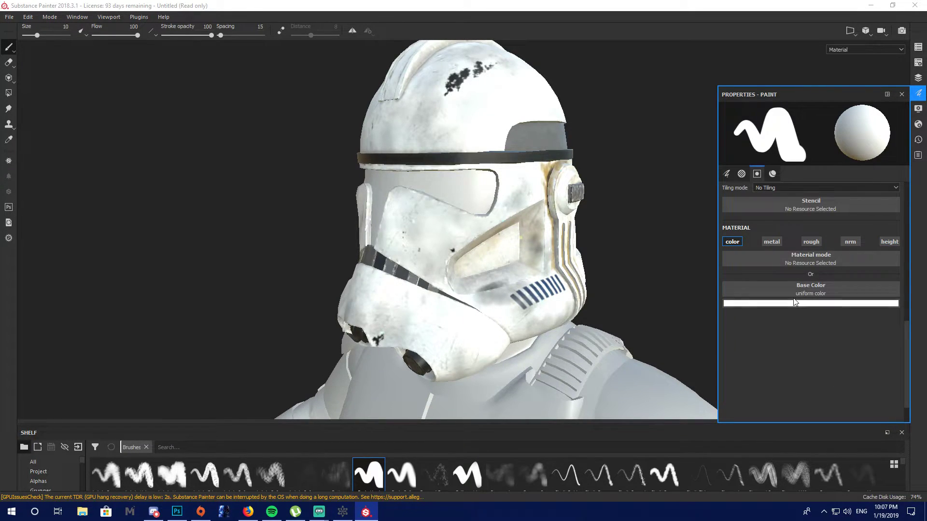
mouse_move(414, 290)
mouse_down()
mouse_move(430, 276)
mouse_move(537, 256)
mouse_move(501, 271)
mouse_up()
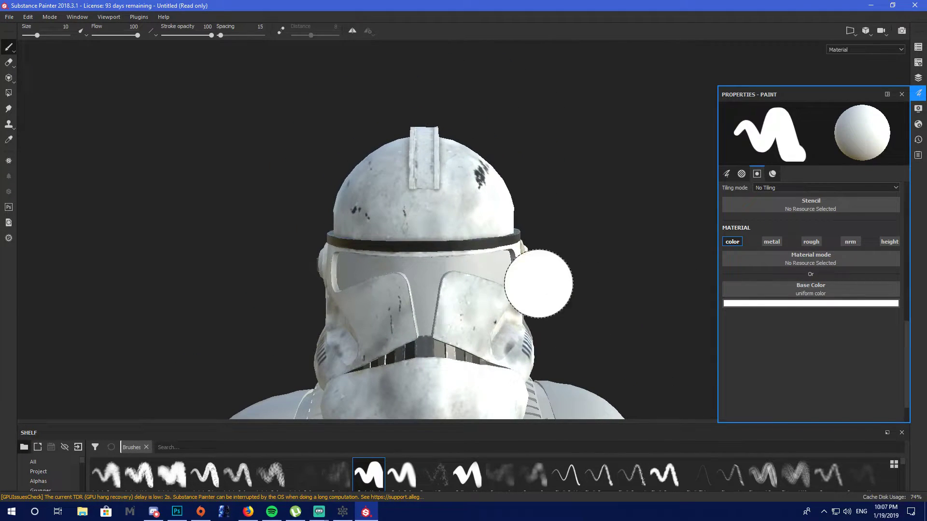
Set the paint brush's base color to a dark red with a red value of 0.1
drag(404, 248, 383, 228)
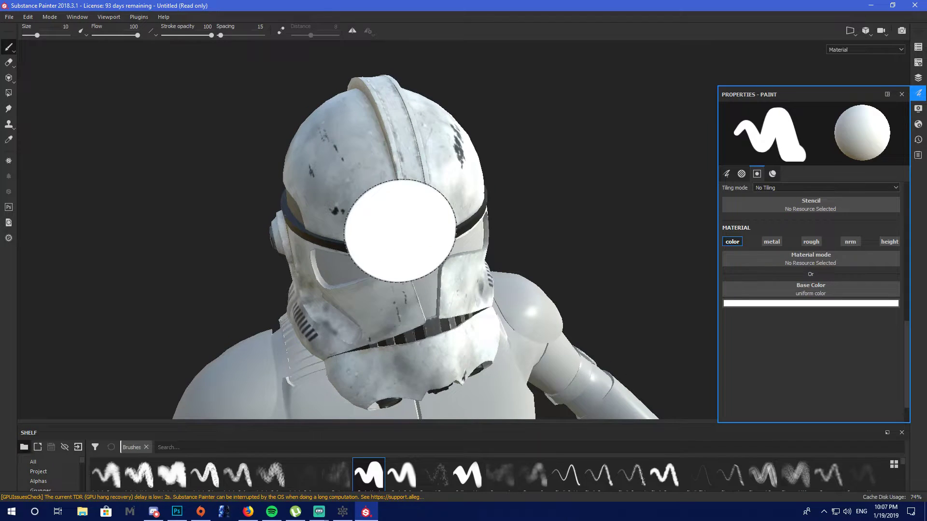
drag(451, 291, 414, 279)
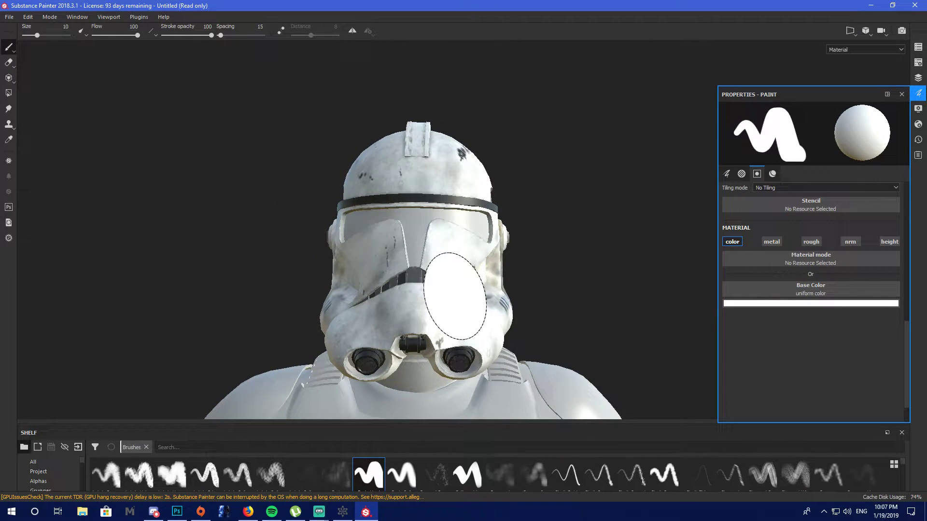
click(781, 305)
drag(796, 335, 845, 363)
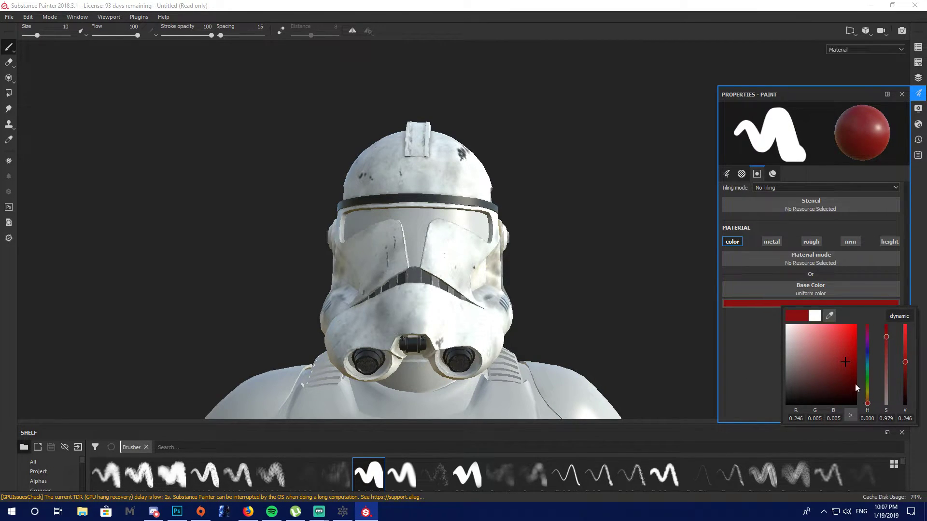
drag(847, 363, 823, 377)
click(850, 369)
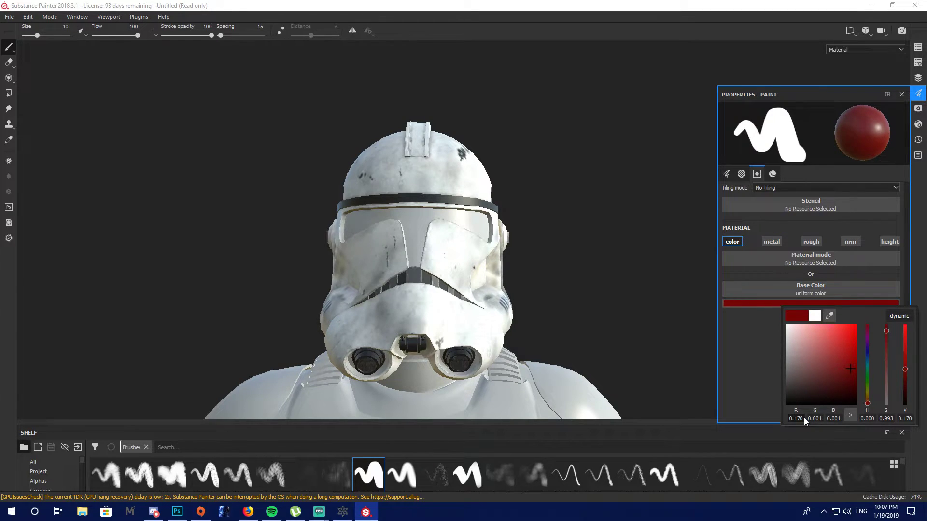
key(BackSpace)
key(BackSpace)
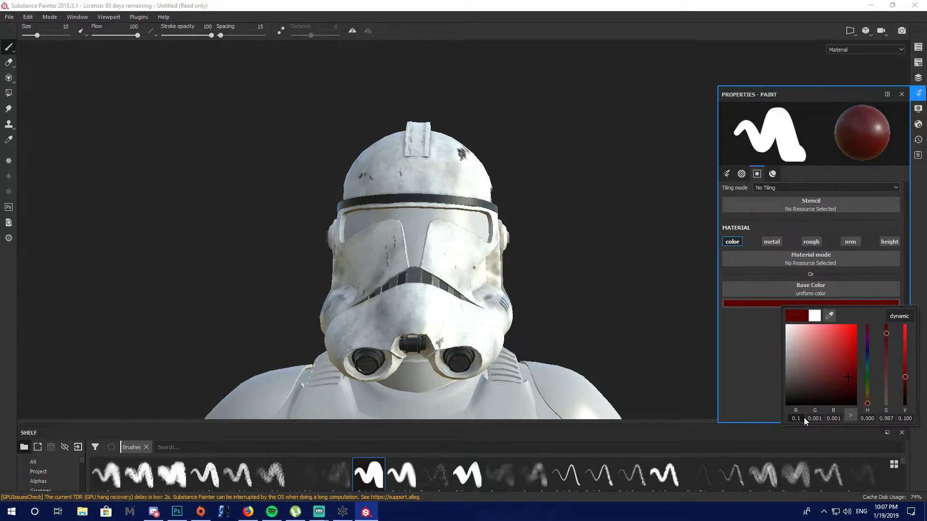
click(770, 381)
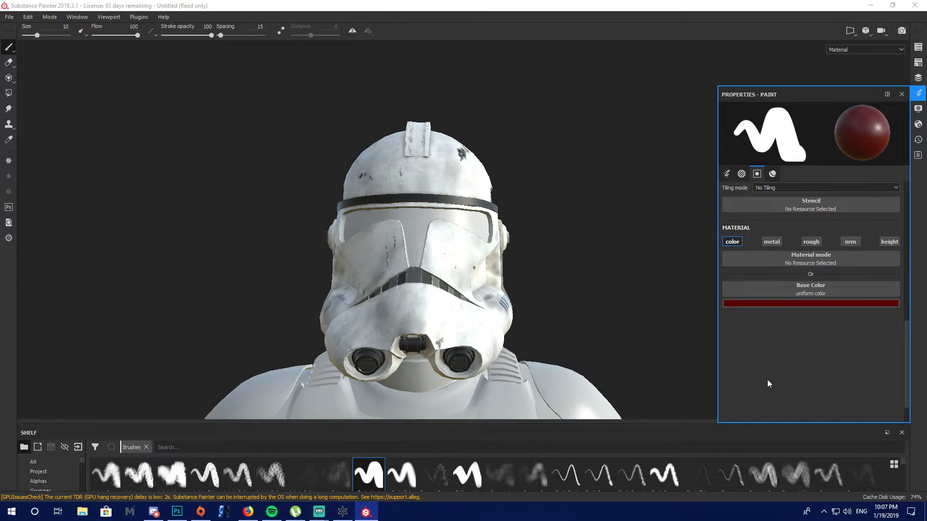
Switch to Photoshop and choose a bright blue, RGB 21, 69, 206, in the foreground color picker
click(183, 515)
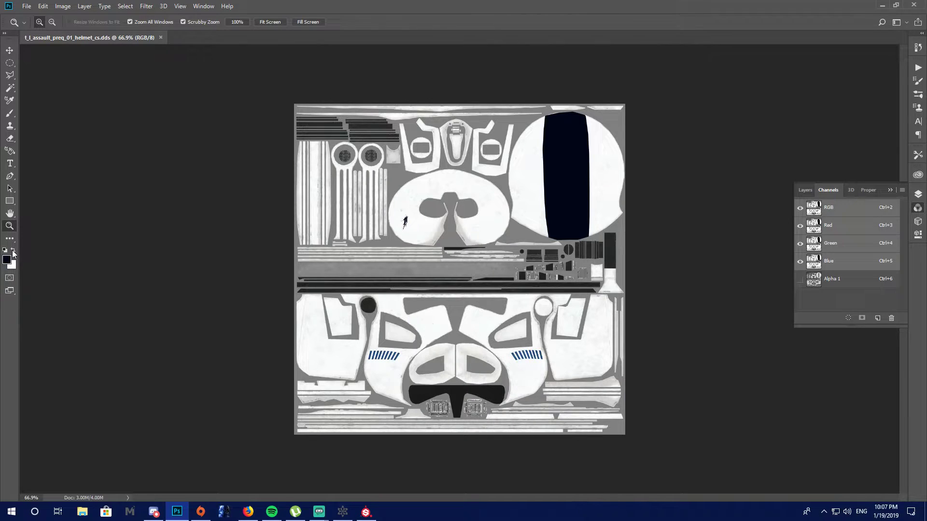
click(7, 261)
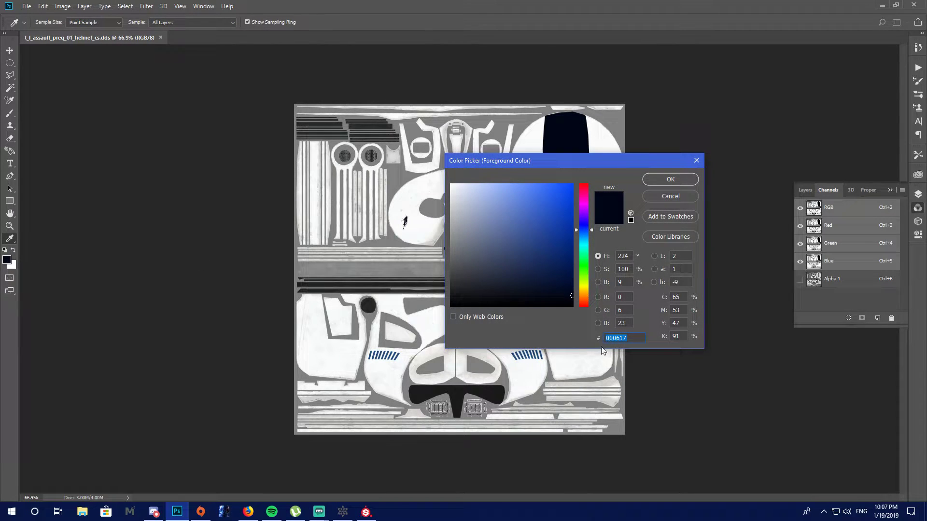
mouse_move(571, 296)
mouse_down()
mouse_move(544, 216)
mouse_move(545, 205)
mouse_move(560, 199)
mouse_move(562, 207)
mouse_move(568, 192)
mouse_move(561, 207)
mouse_up()
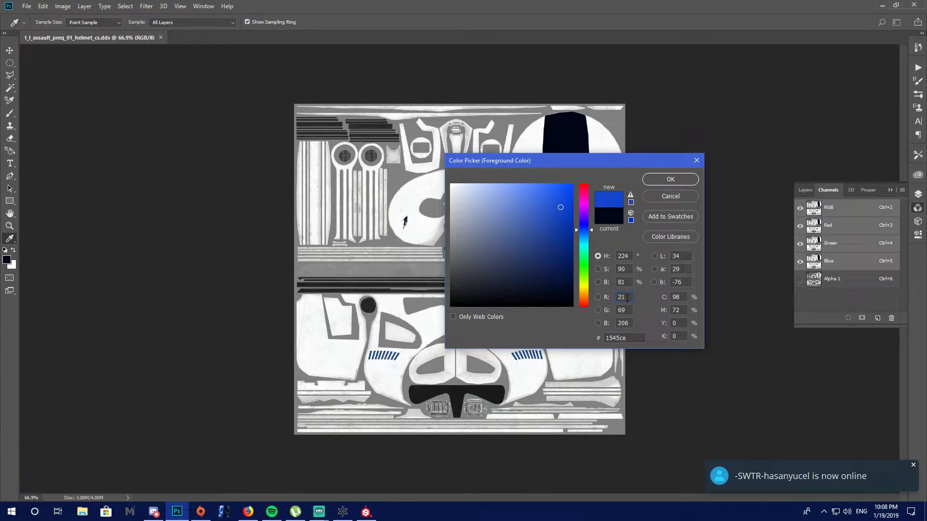
click(599, 297)
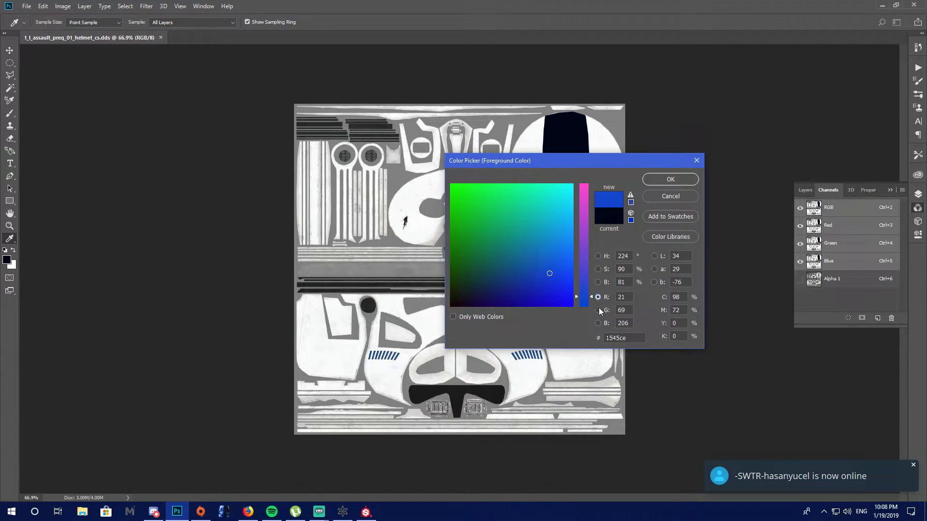
click(598, 311)
click(599, 324)
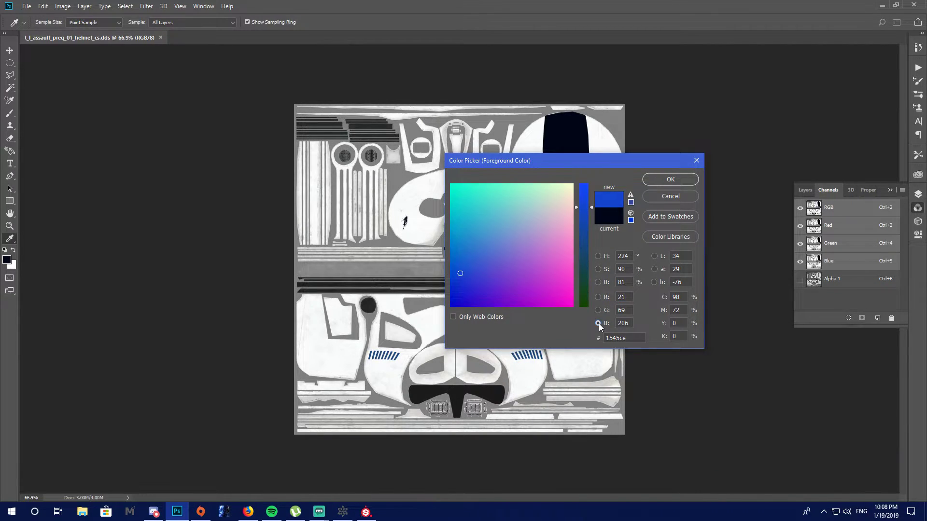
click(599, 256)
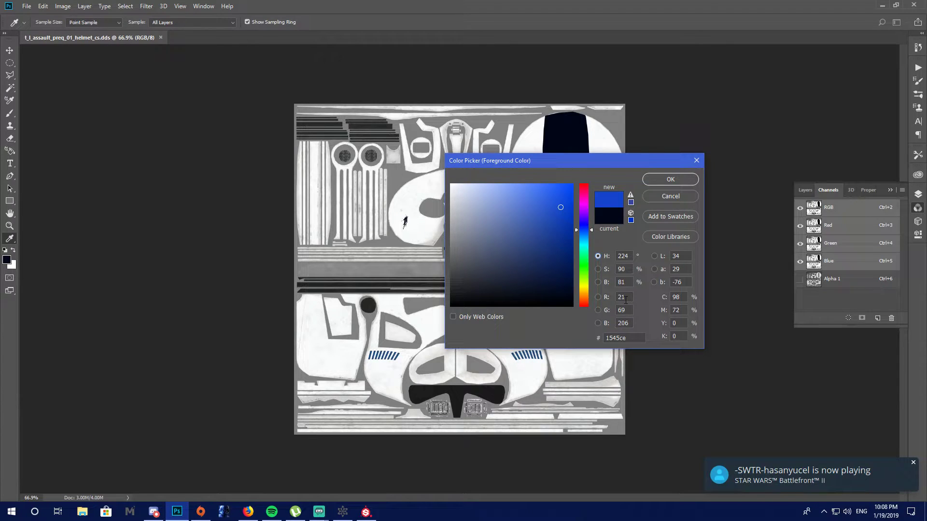
click(627, 299)
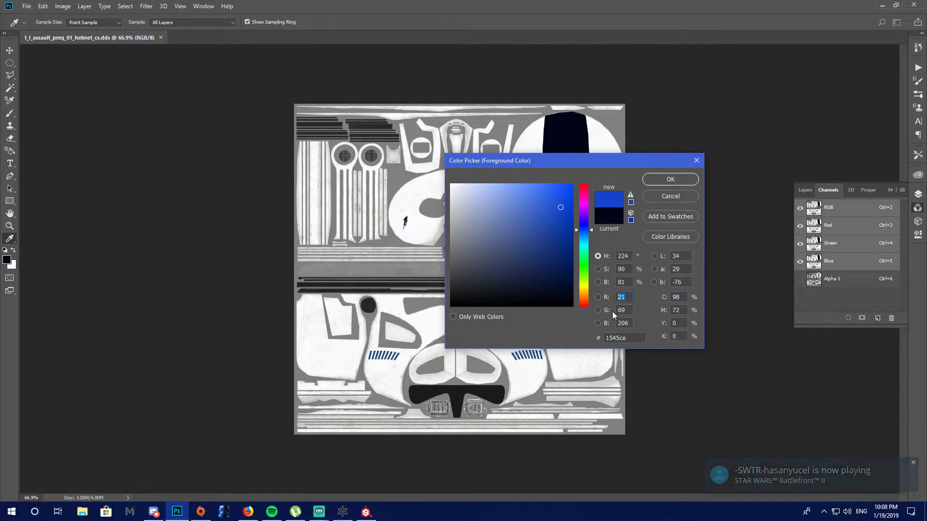
Switch to Substance Painter and set the brush base color's red value to 0.021
click(367, 513)
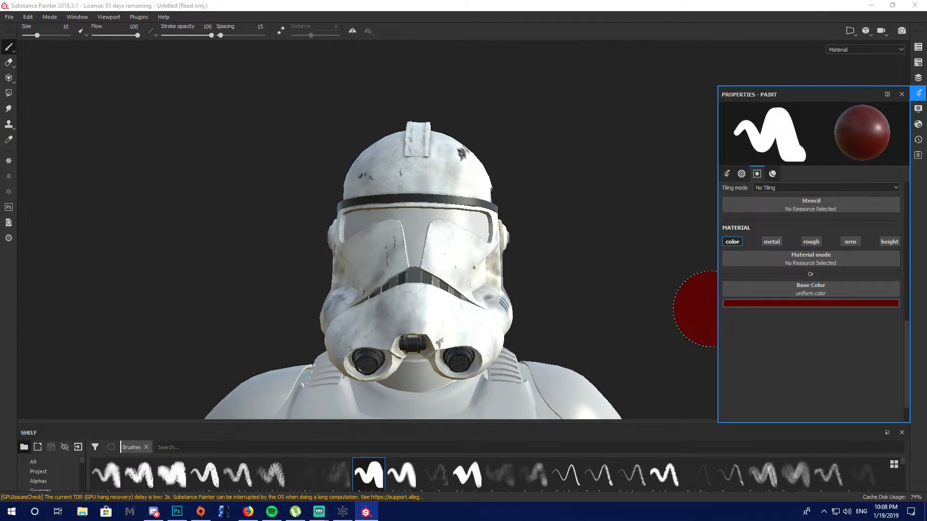
click(820, 304)
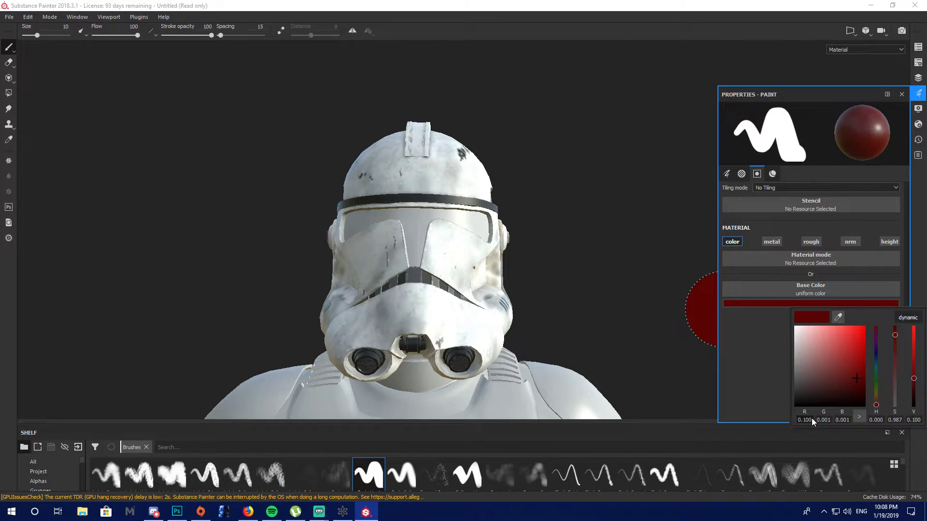
key(BackSpace)
key(BackSpace)
text(21)
click(831, 420)
key(BackSpace)
key(BackSpace)
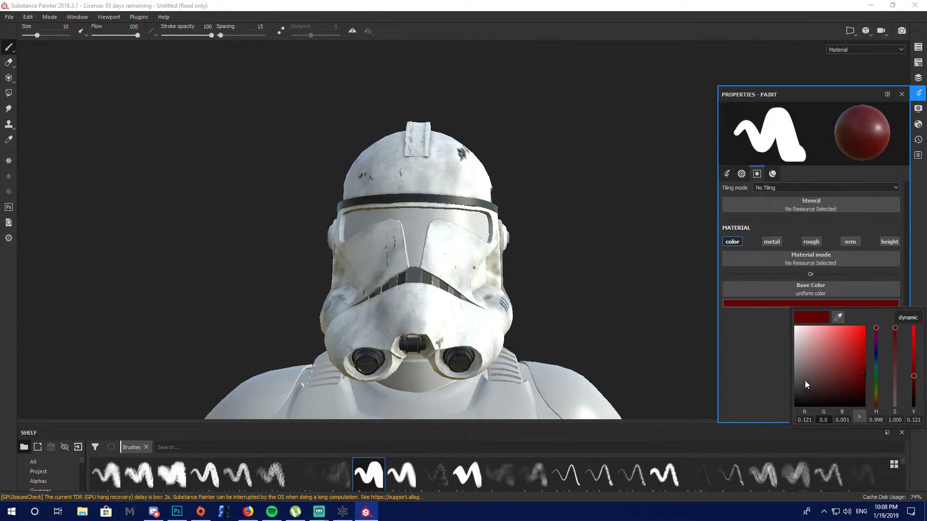
key(Return)
key(BackSpace)
text(02)
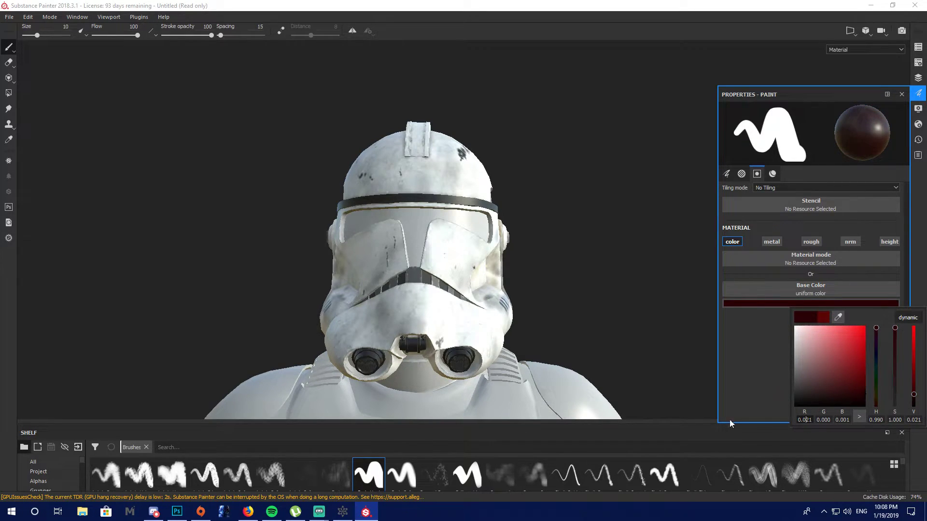
Check the green value of the Photoshop reference blue and set the brush base color's green value to 0.069
click(177, 511)
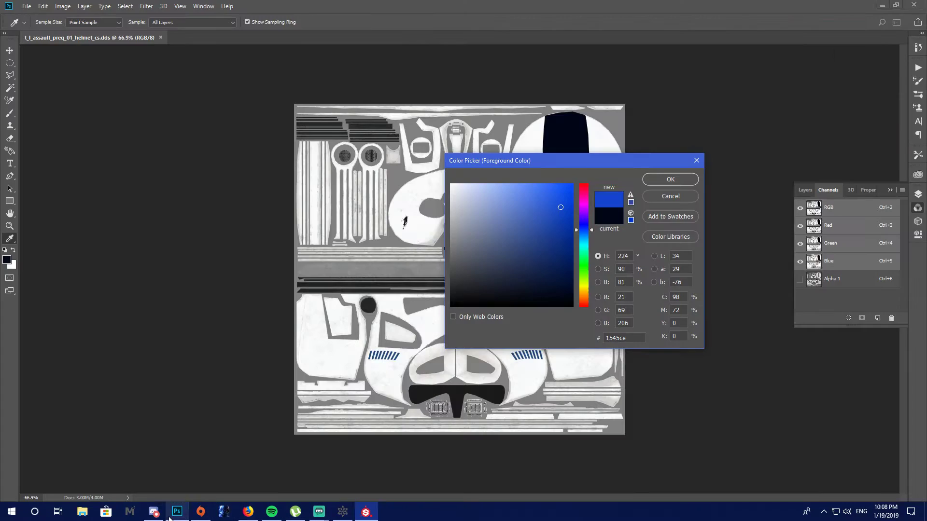
double_click(622, 310)
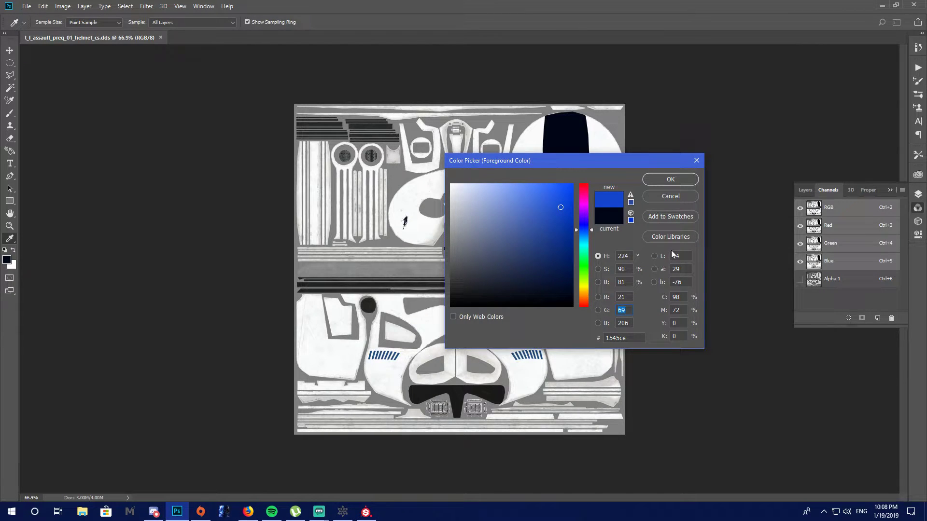
click(366, 512)
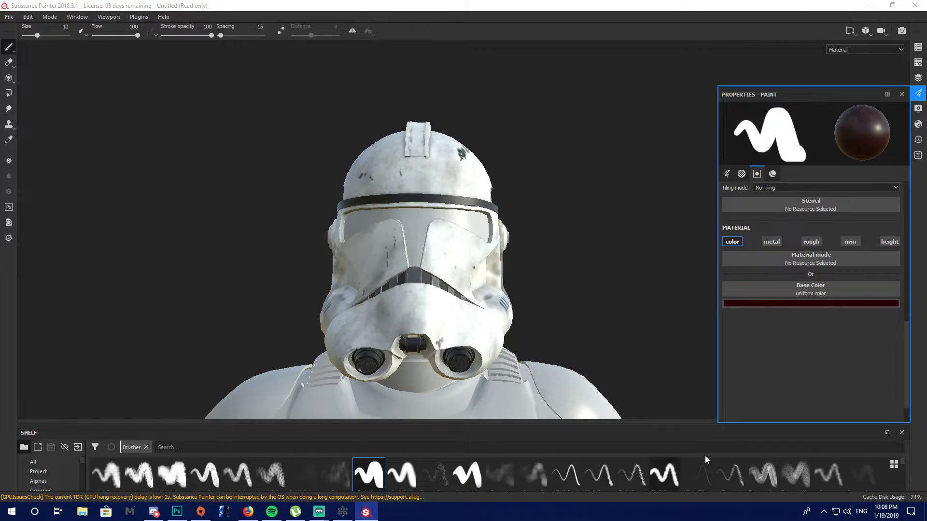
click(841, 304)
key(BackSpace)
key(BackSpace)
text(69)
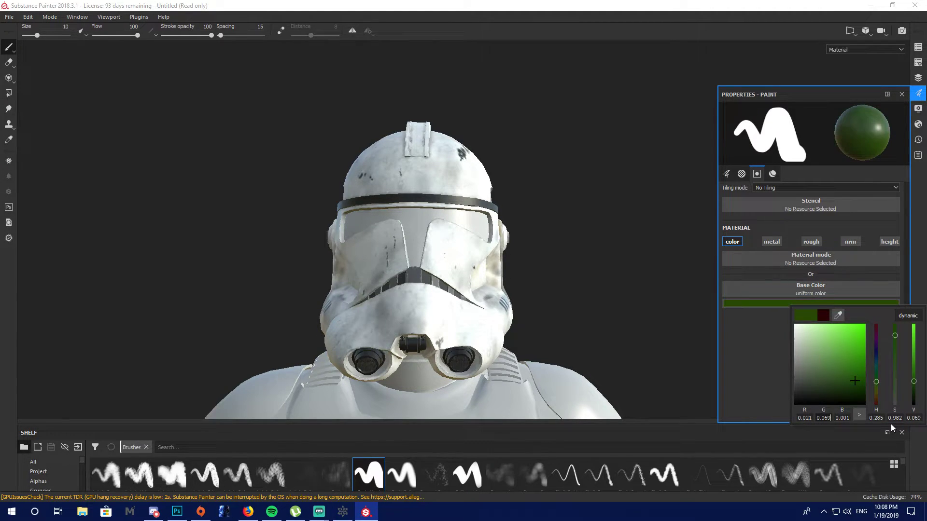
Check the blue value of the Photoshop reference color and set the brush base color's blue value to 0.206
click(176, 511)
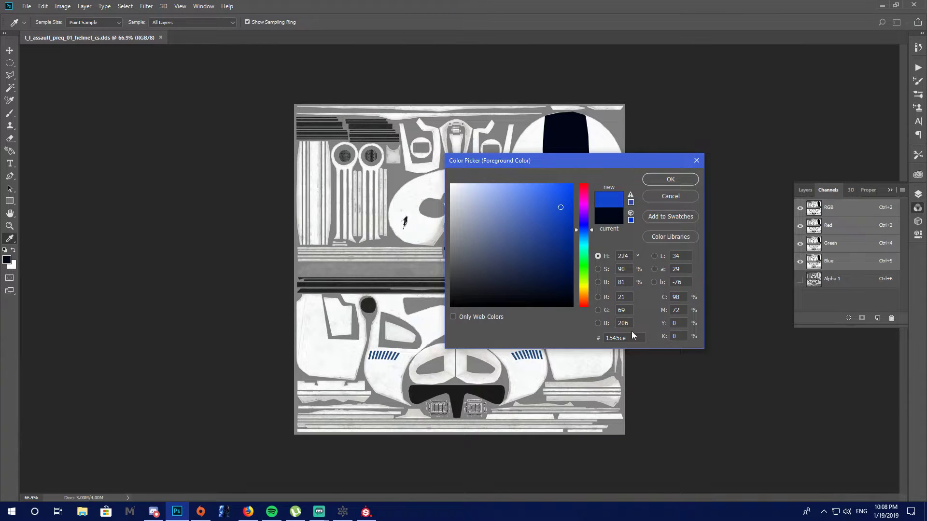
click(365, 512)
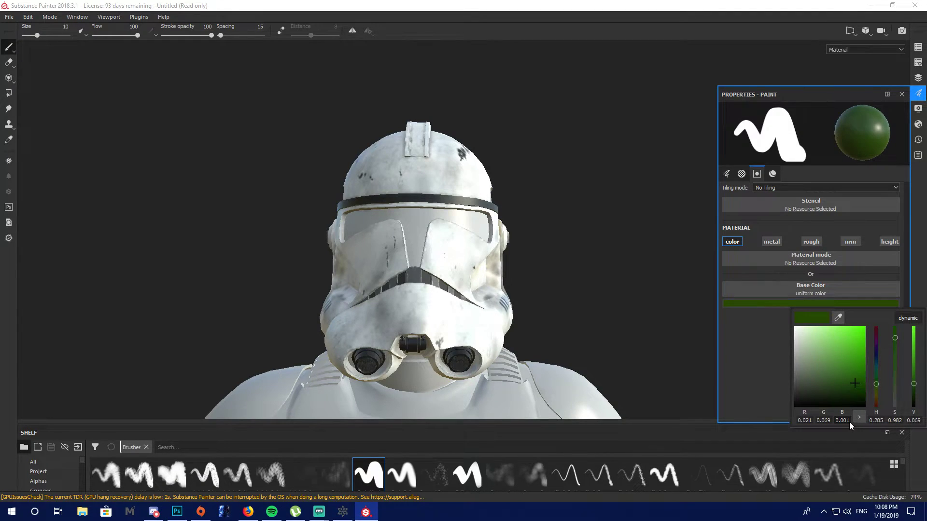
key(BackSpace)
text(206)
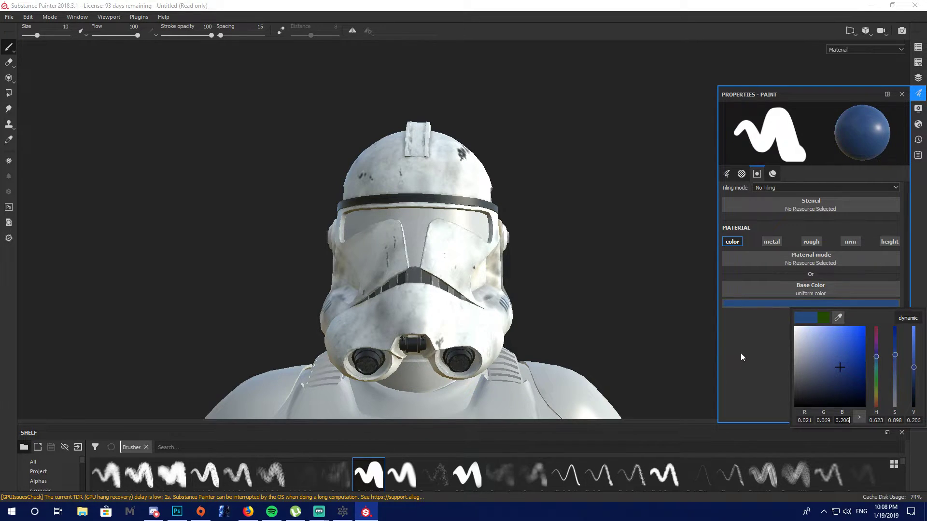
click(741, 352)
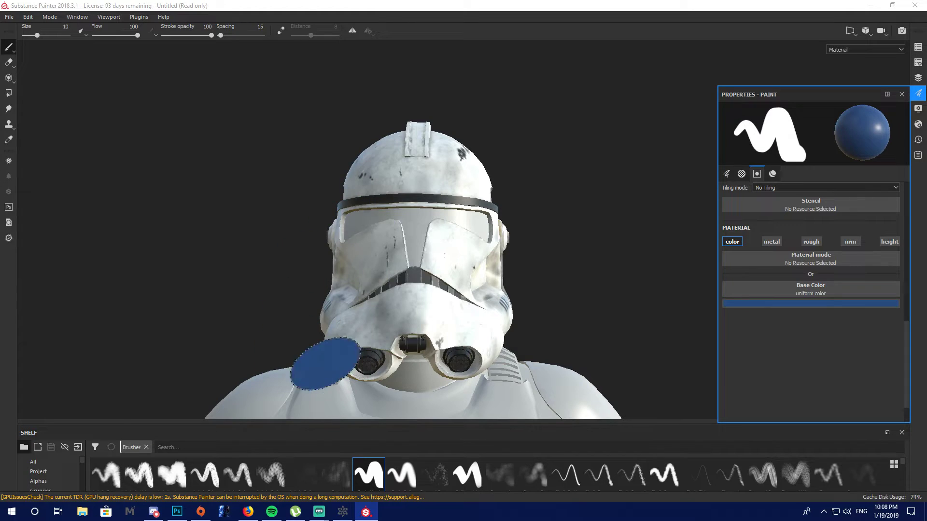
Reduce the paint brush size to 0.55 for painting thin marking lines on the helmet
mouse_move(428, 296)
mouse_down()
mouse_move(444, 255)
mouse_move(443, 306)
mouse_move(480, 294)
mouse_move(420, 315)
mouse_move(447, 289)
mouse_move(387, 277)
mouse_up()
right_click(387, 277)
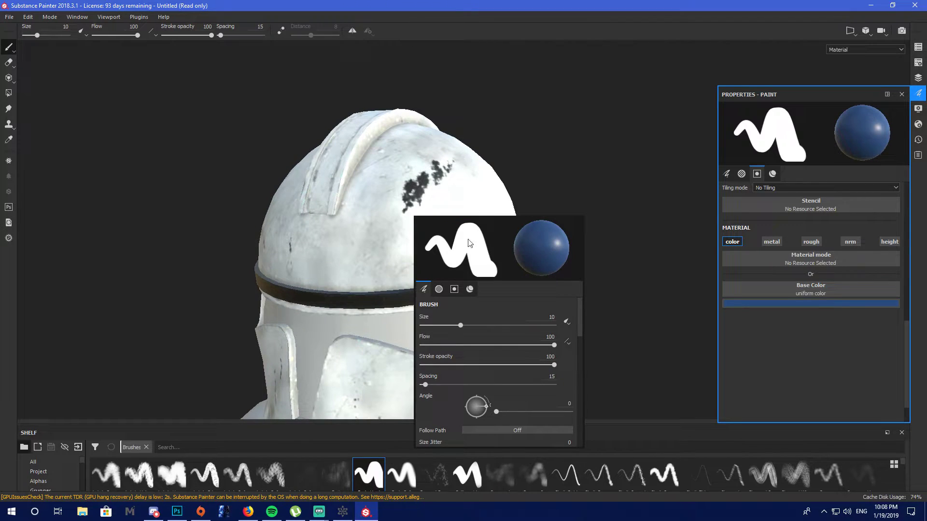
right_click(495, 114)
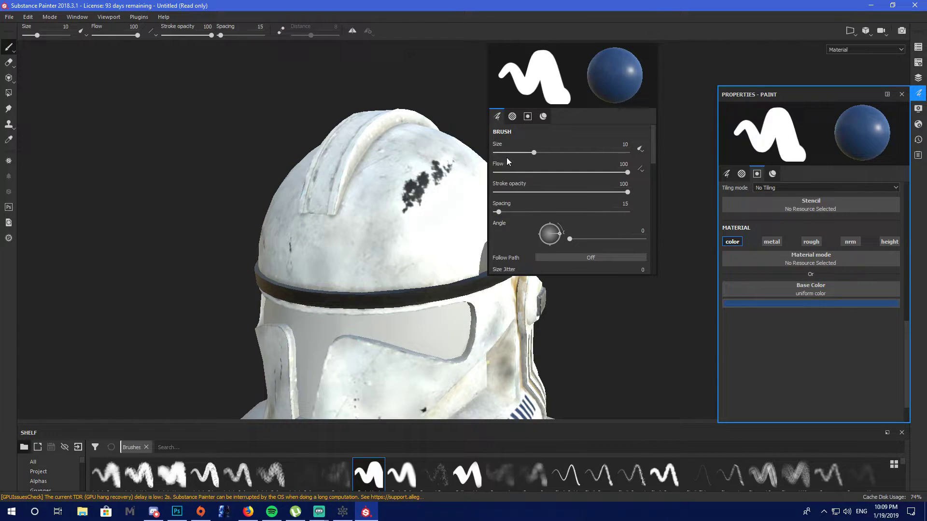
mouse_move(506, 151)
mouse_down()
mouse_move(593, 148)
mouse_move(498, 152)
mouse_move(508, 152)
mouse_up()
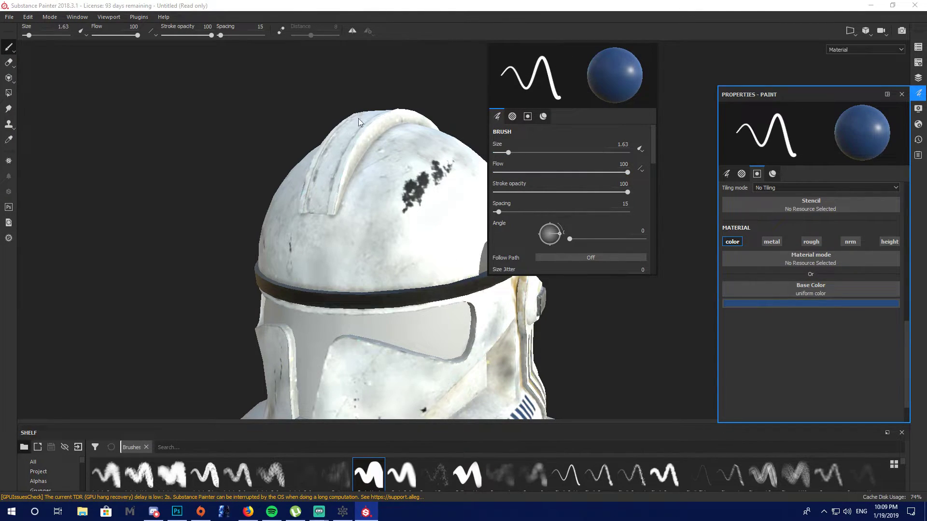
click(526, 152)
right_click(426, 245)
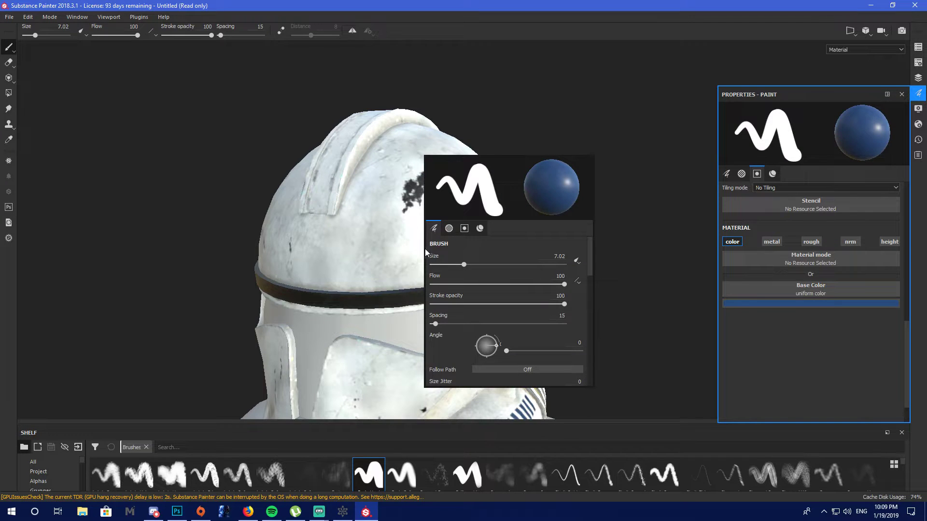
mouse_move(443, 256)
mouse_down()
mouse_move(387, 254)
mouse_move(324, 285)
mouse_move(338, 270)
mouse_move(320, 290)
mouse_move(288, 254)
mouse_move(274, 261)
mouse_up()
Try a freehand blue stripe down the helmet dome beside the central ridge, and undo it
drag(395, 297, 366, 170)
mouse_move(335, 276)
mouse_down()
mouse_move(244, 300)
mouse_move(304, 283)
mouse_up()
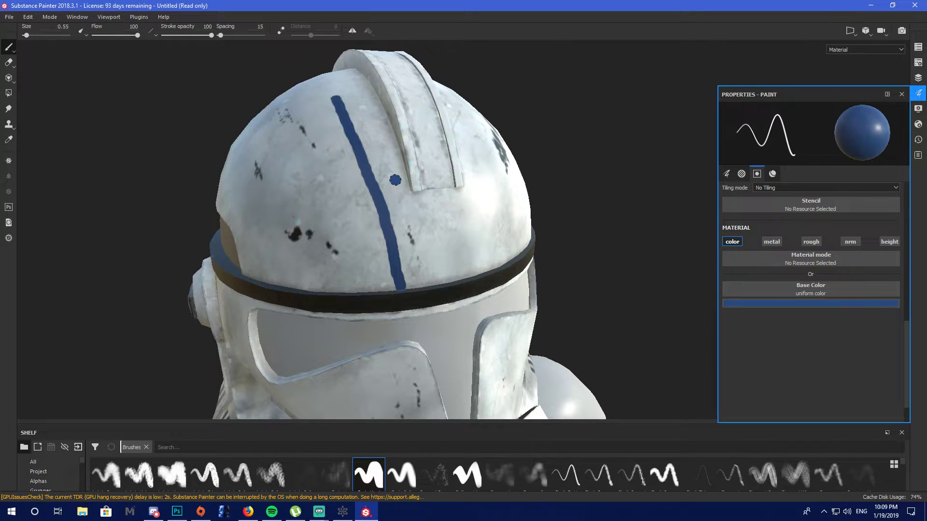
key(ctrl+z)
Try a blue stripe of straight segments from the front band over the dome beside the ridge to the back, and undo it
drag(395, 180, 406, 260)
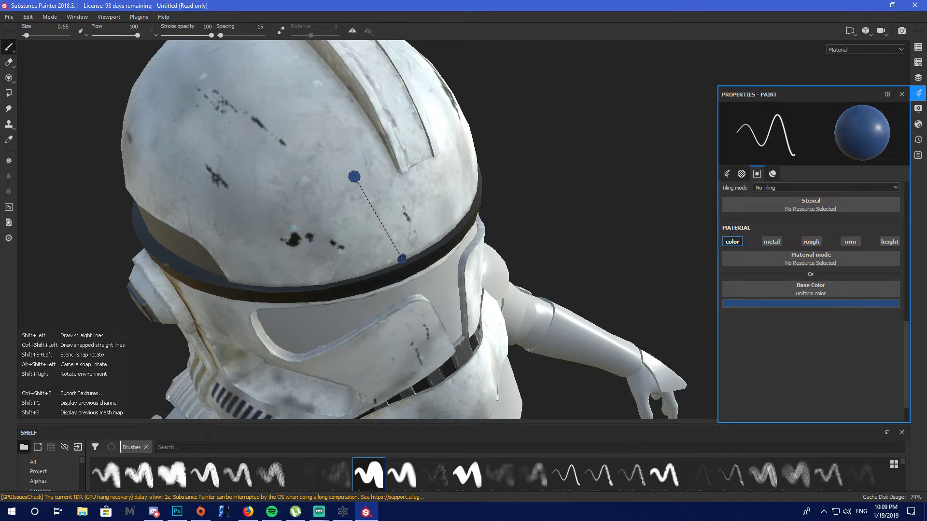
shift+click(281, 91)
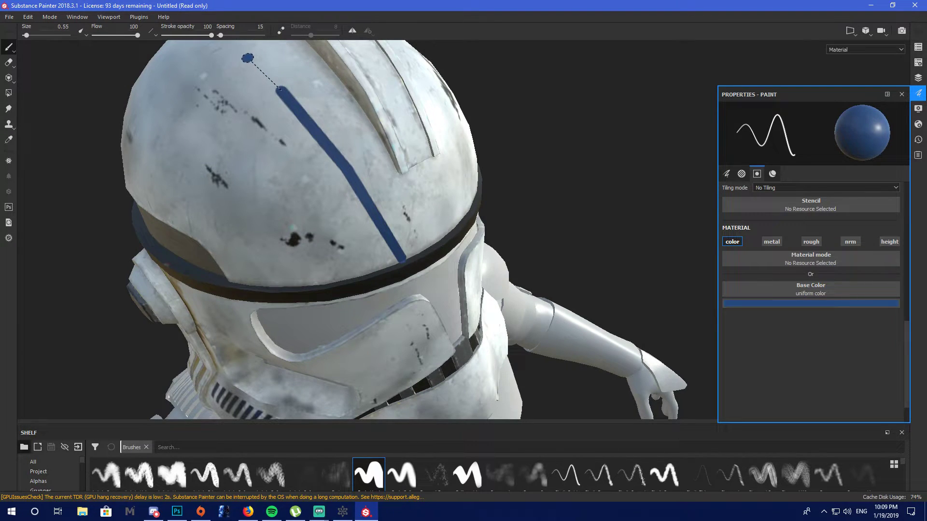
mouse_move(164, 131)
mouse_down()
mouse_move(367, 256)
mouse_move(389, 151)
mouse_up()
shift+click(239, 193)
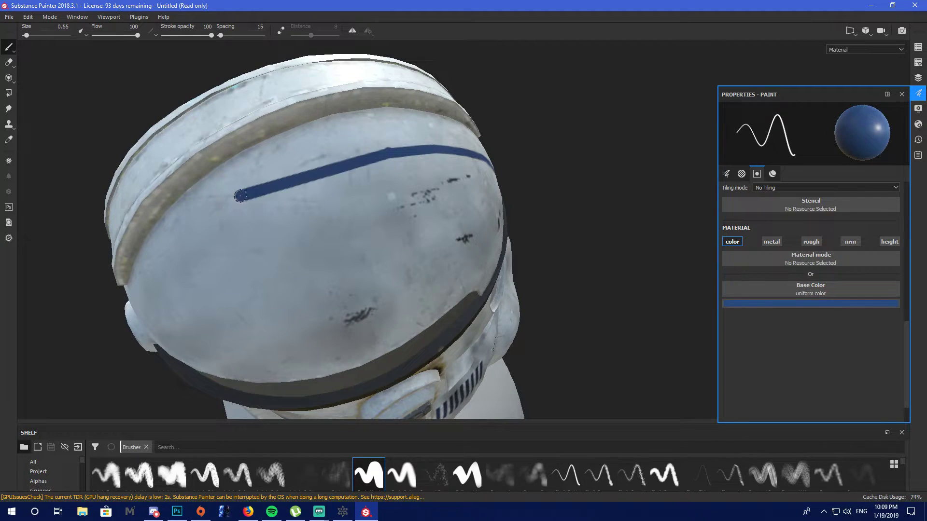
shift+click(167, 246)
shift+click(132, 318)
mouse_move(131, 317)
mouse_down()
mouse_move(434, 244)
mouse_move(390, 213)
mouse_move(451, 222)
mouse_move(275, 227)
mouse_up()
key(ctrl+z)
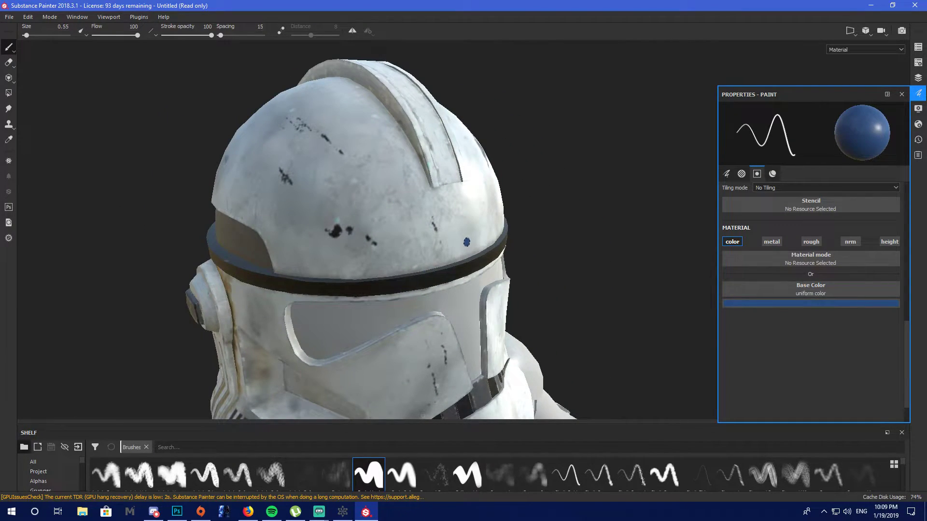
scroll(381, 233, up, 2)
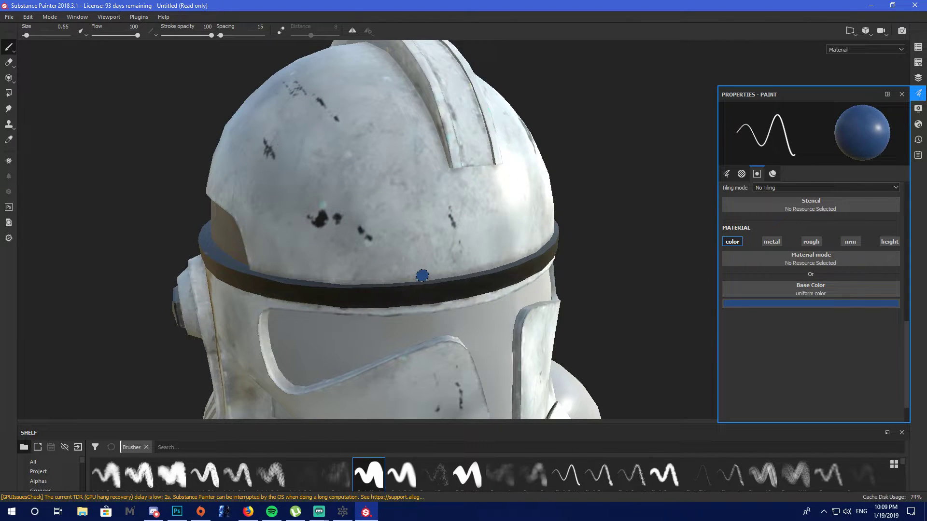
Paint a blue stripe of straight segments from the front band over the dome beside the central ridge to the back
shift+click(393, 194)
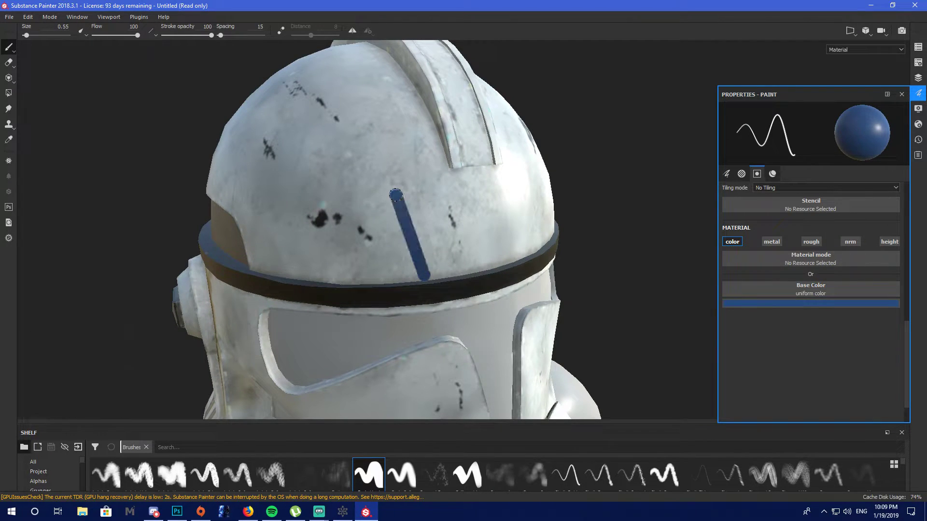
shift+click(367, 133)
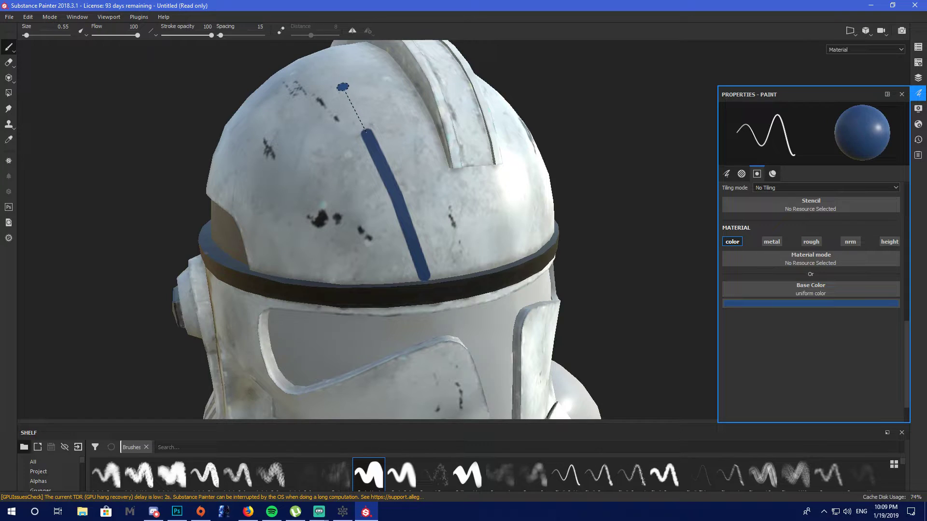
shift+click(338, 80)
drag(232, 112, 372, 240)
scroll(372, 241, down, 5)
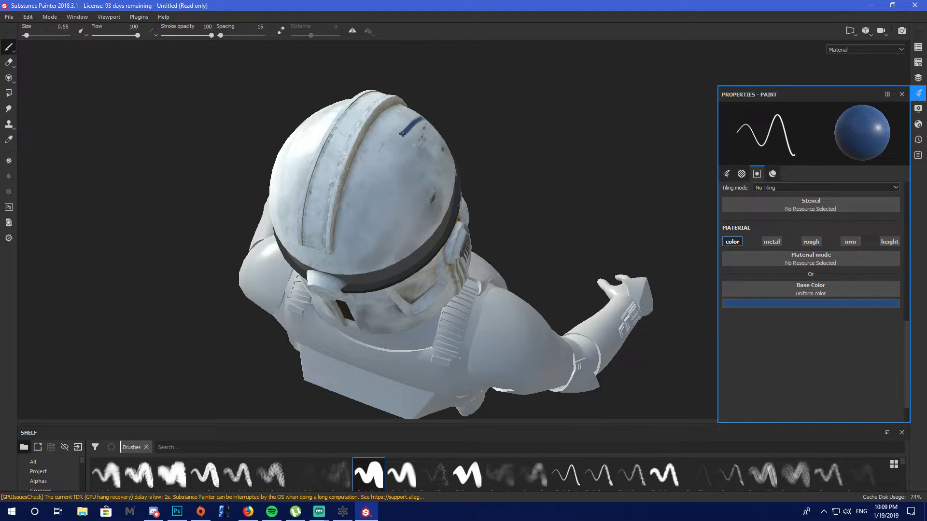
shift+click(385, 160)
shift+click(359, 202)
shift+click(334, 252)
Turn on symmetry painting so that strokes mirror across the helmet's center plane
drag(358, 194, 604, 241)
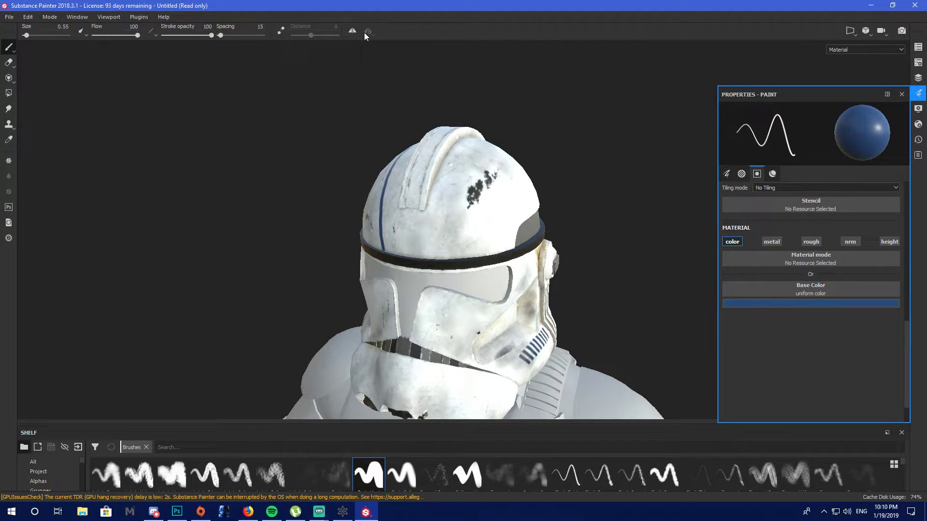
drag(345, 251, 246, 245)
scroll(416, 241, up, 3)
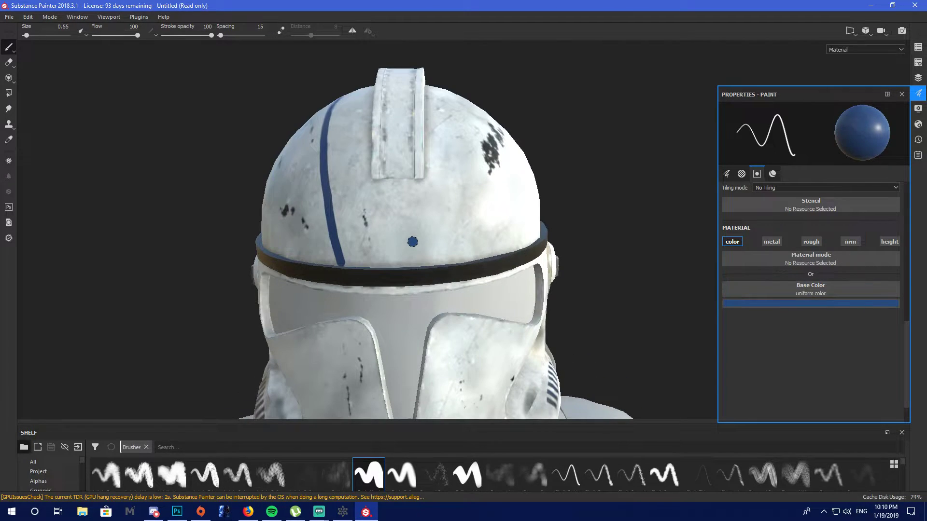
drag(415, 245, 464, 247)
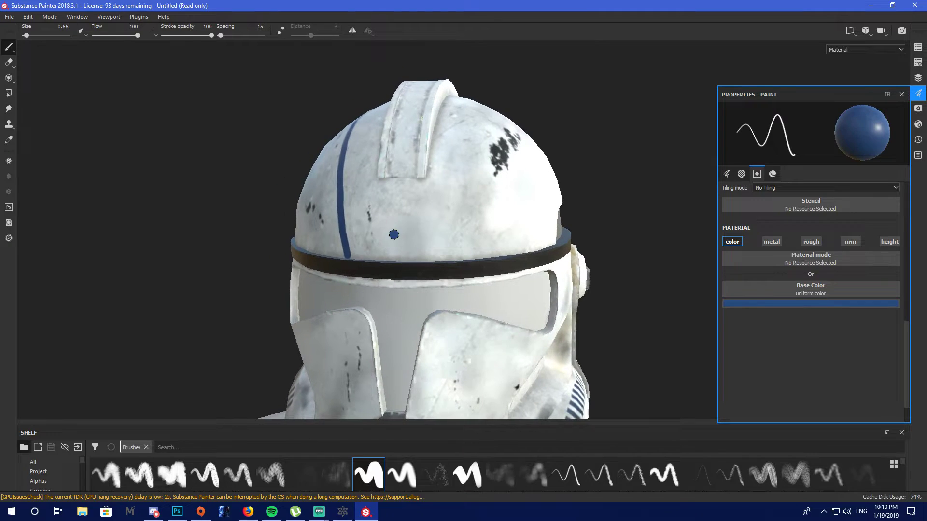
drag(405, 242, 367, 251)
drag(432, 210, 381, 84)
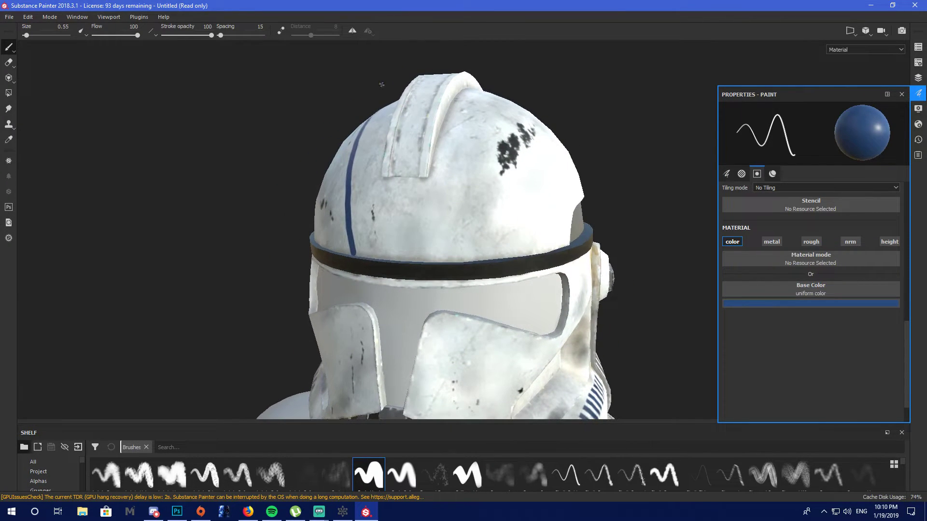
click(352, 35)
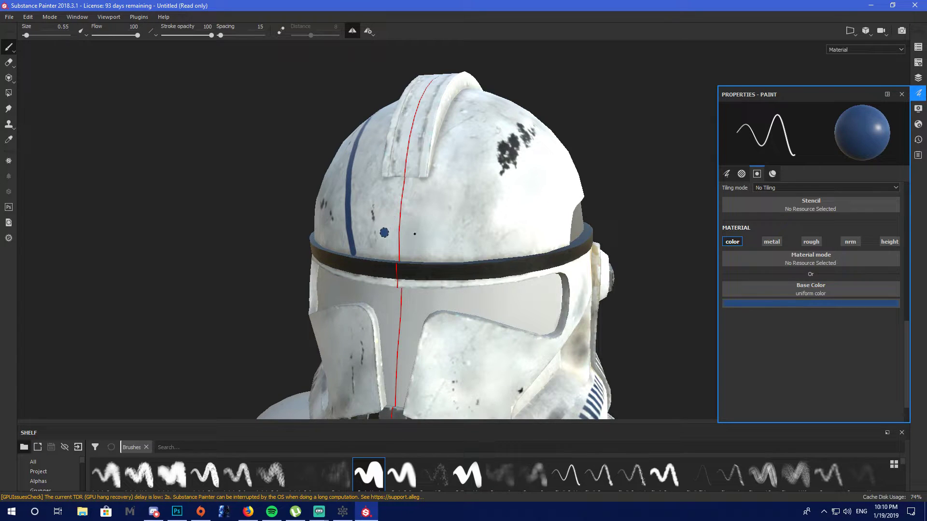
Retrace the dome stripe with straight segments from the front band to the back to mirror it on the other side
drag(362, 220, 366, 249)
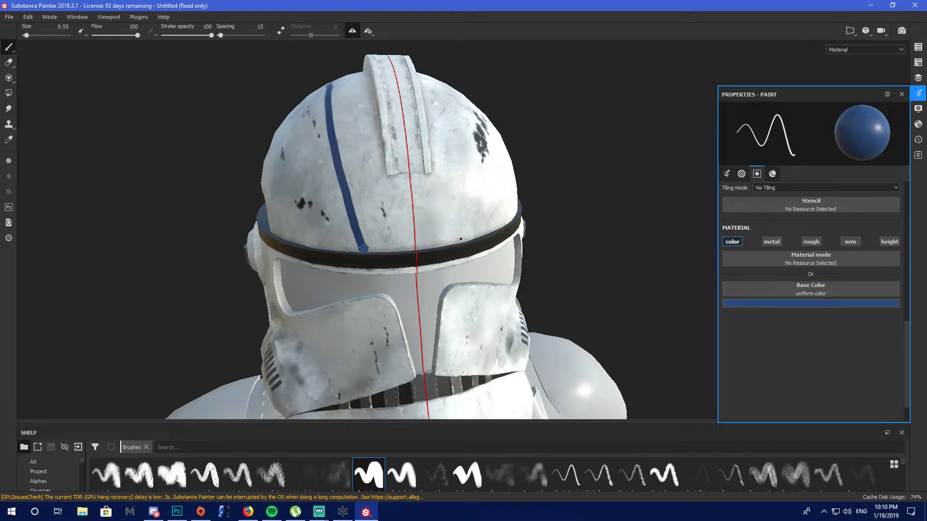
key(shift)
shift+click(468, 173)
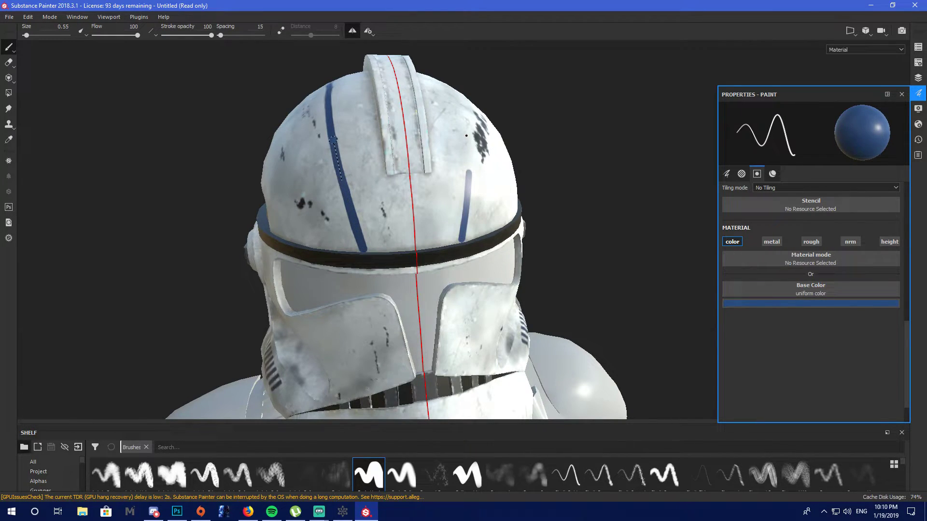
shift+click(463, 120)
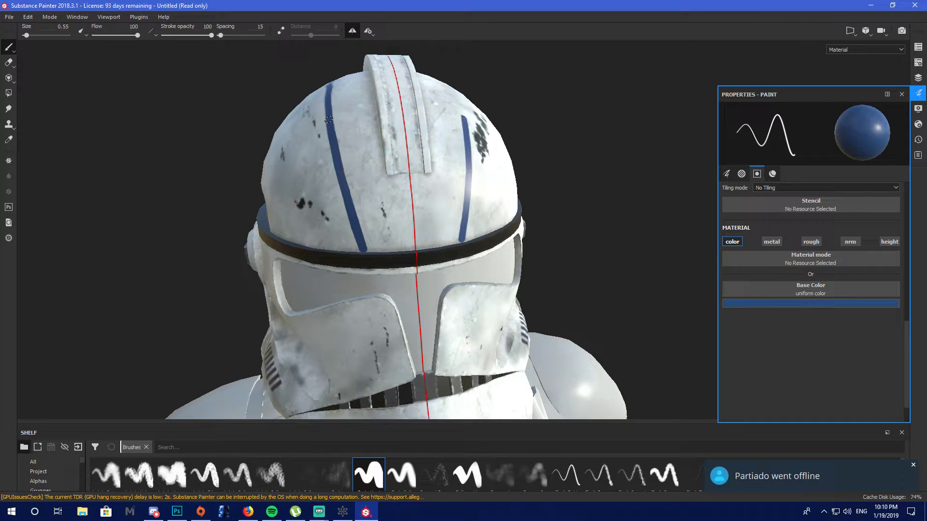
drag(463, 120, 459, 268)
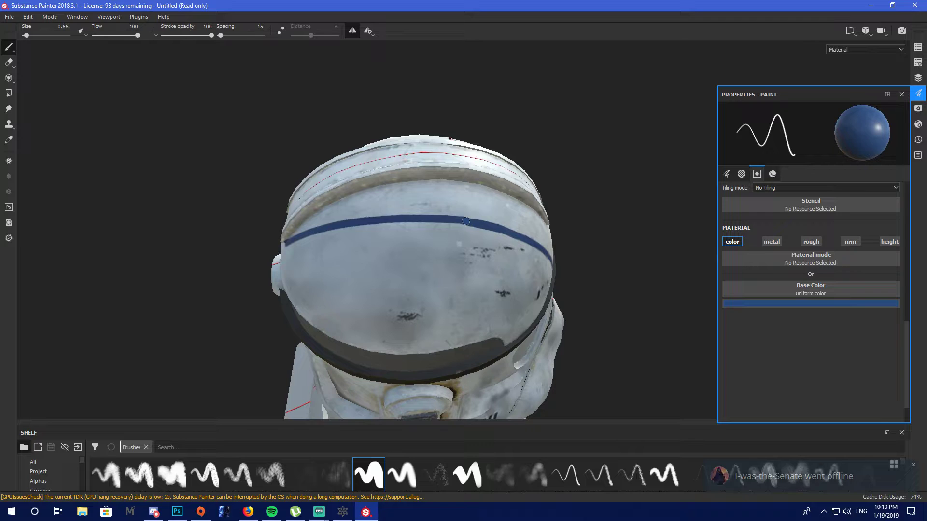
key(shift)
shift+click(418, 218)
shift+click(351, 222)
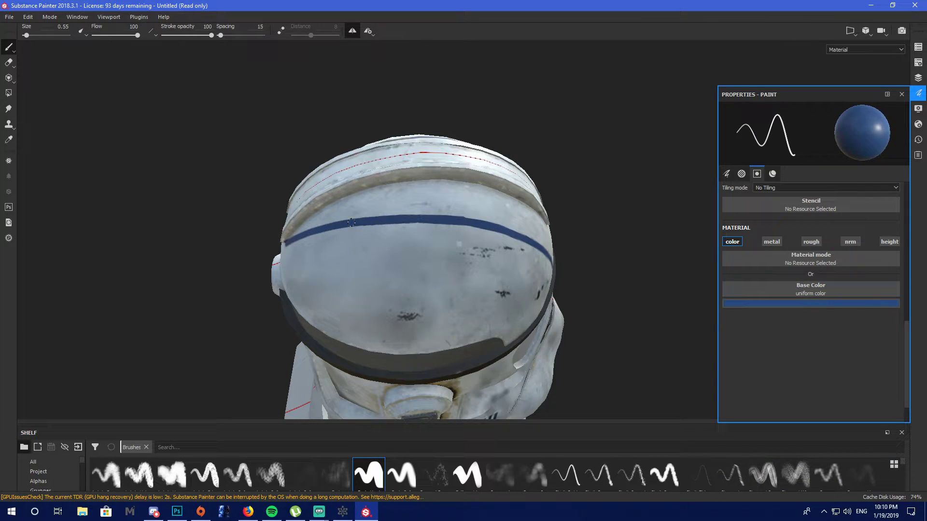
shift+click(286, 240)
Set the brush size to 0.72, try thickening the base of the stripes freehand toward the center, and undo it
mouse_move(336, 244)
mouse_down()
mouse_move(368, 190)
mouse_move(410, 212)
mouse_up()
right_click(448, 237)
click(462, 250)
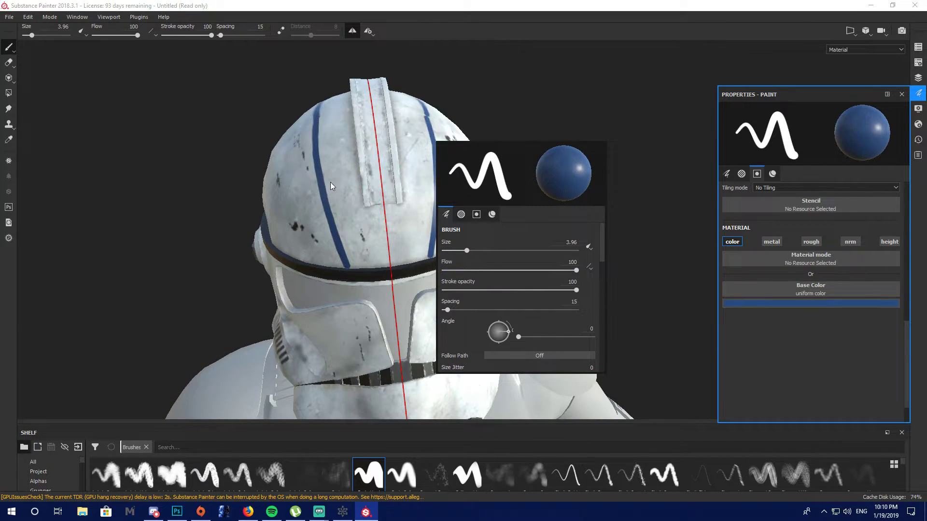
right_click(402, 200)
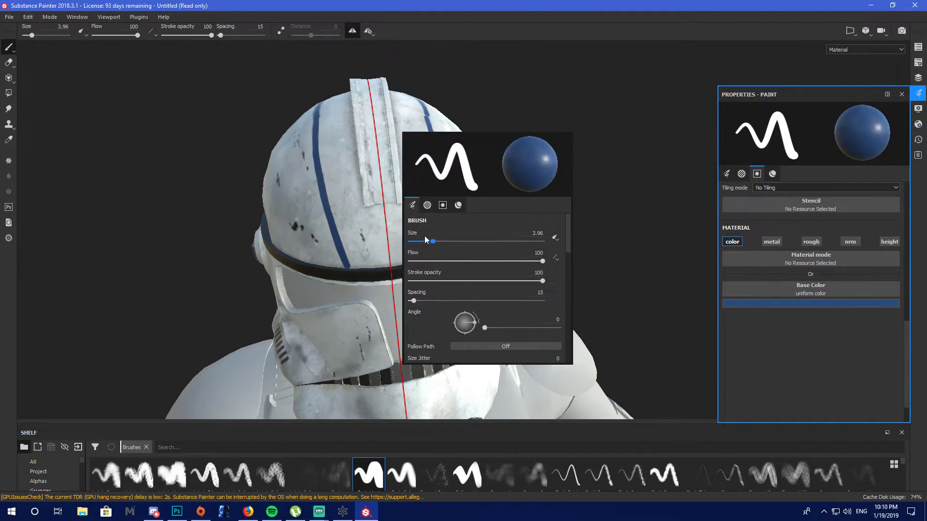
click(417, 238)
mouse_move(323, 178)
mouse_down()
mouse_move(349, 263)
mouse_move(376, 262)
mouse_up()
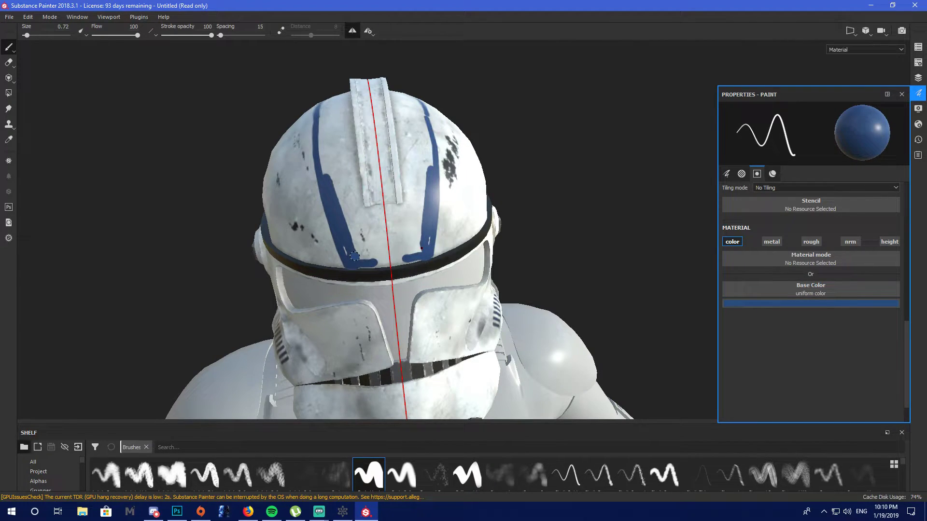
key(ctrl+z)
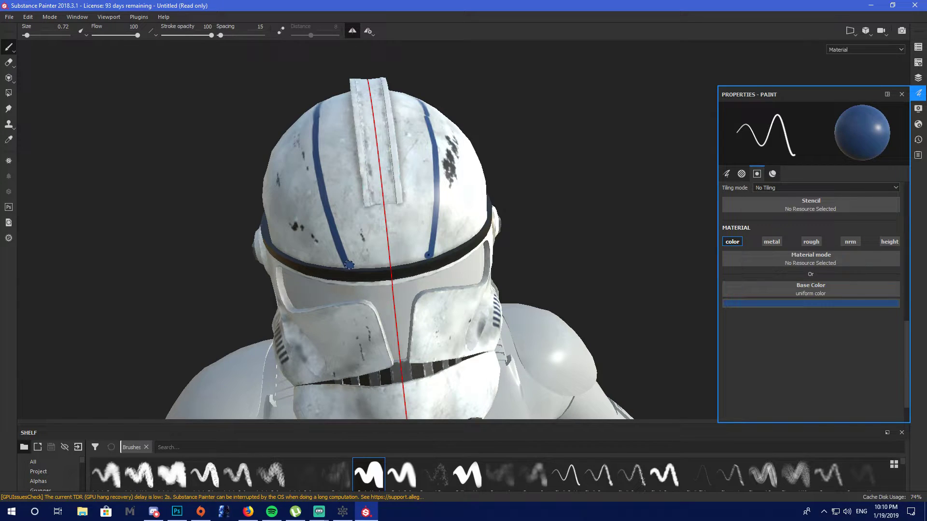
Paint a straight edge along the front band and fill the dome and ridge between the stripes with brush size 3.12
shift+click(406, 261)
mouse_move(424, 253)
mouse_down()
mouse_move(347, 254)
mouse_move(340, 213)
mouse_move(353, 246)
mouse_move(363, 252)
mouse_move(361, 232)
mouse_move(374, 220)
mouse_move(388, 250)
mouse_move(377, 257)
mouse_move(376, 234)
mouse_move(361, 249)
mouse_move(360, 157)
mouse_move(336, 217)
mouse_move(540, 268)
mouse_move(399, 325)
mouse_move(400, 360)
mouse_move(426, 285)
mouse_up()
scroll(426, 285, up, 5)
right_click(431, 250)
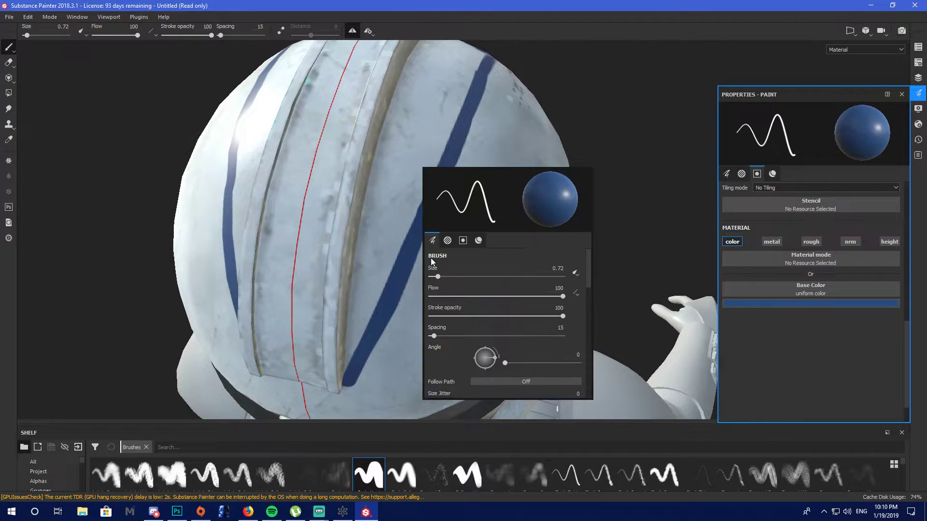
click(450, 277)
mouse_move(356, 169)
mouse_down()
mouse_move(384, 203)
mouse_move(387, 129)
mouse_move(340, 200)
mouse_move(294, 351)
mouse_move(318, 349)
mouse_move(352, 248)
mouse_move(365, 247)
mouse_move(360, 278)
mouse_move(436, 74)
mouse_move(490, 76)
mouse_move(482, 207)
mouse_move(451, 276)
mouse_move(226, 283)
mouse_move(466, 104)
mouse_move(531, 146)
mouse_move(437, 140)
mouse_up()
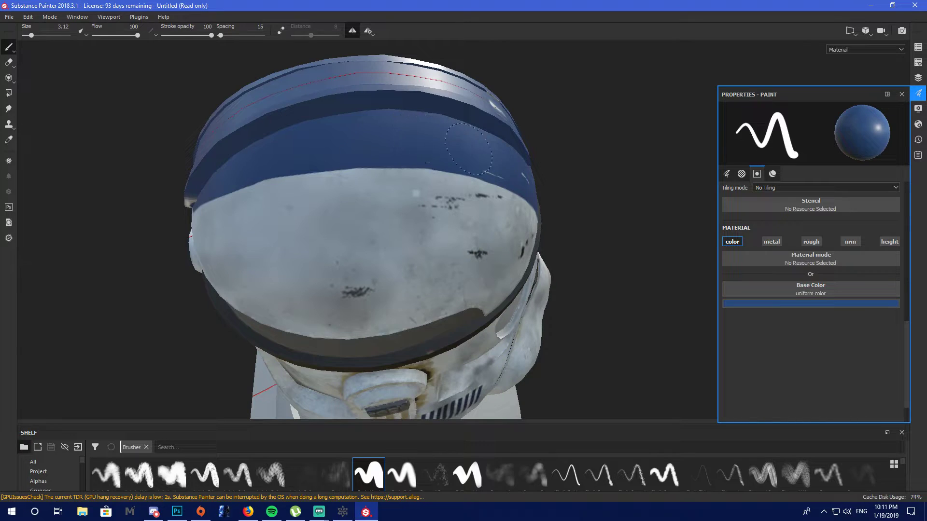
Set the brush size to 0.55 and paint a mirrored straight blue line down the inner part of each cheek plate
mouse_move(608, 153)
alt+mouse_down()
mouse_move(467, 157)
mouse_move(367, 203)
mouse_move(463, 135)
mouse_move(362, 152)
alt+mouse_up()
right_click(362, 152)
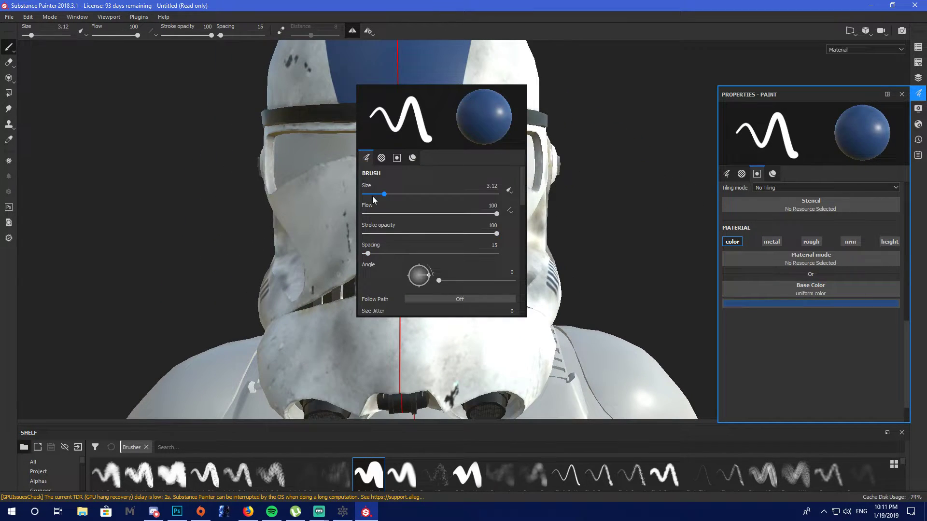
drag(370, 194, 365, 194)
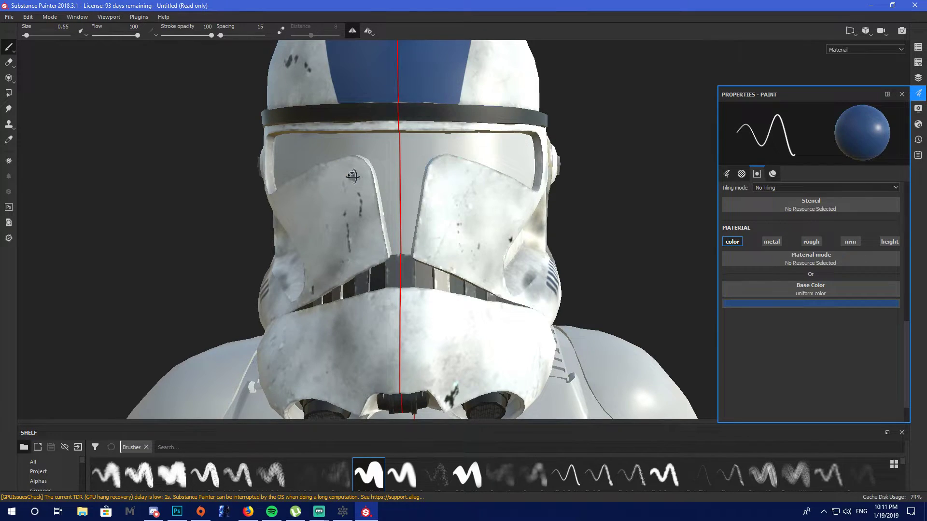
scroll(354, 170, up, 2)
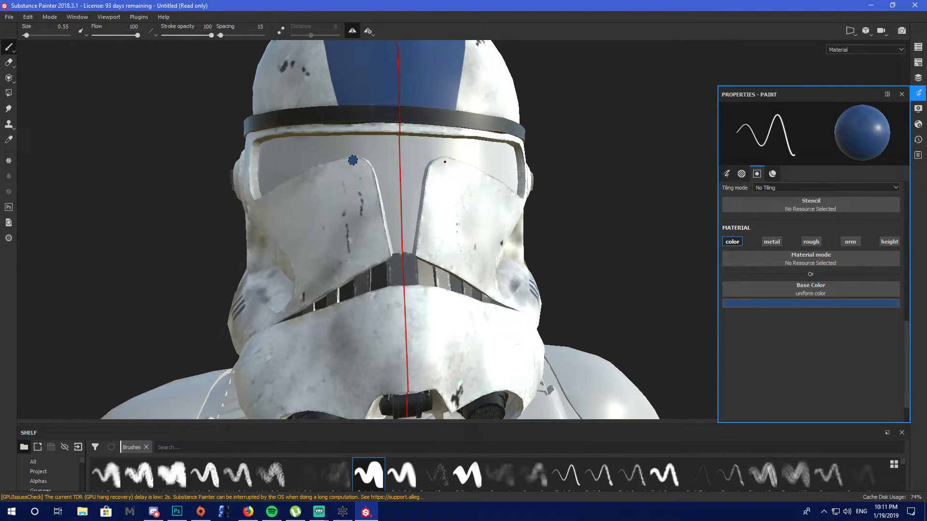
key(shift)
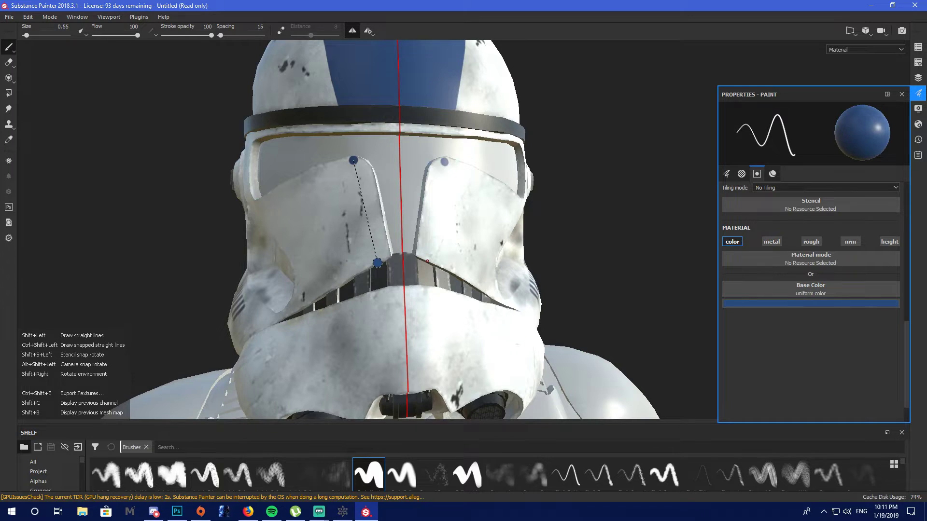
shift+click(377, 263)
Fill the strip between the blue line and the inner edge of each cheek plate, undoing stray strokes
mouse_move(383, 257)
mouse_down()
mouse_move(374, 221)
mouse_move(405, 218)
mouse_move(379, 193)
mouse_move(380, 205)
mouse_up()
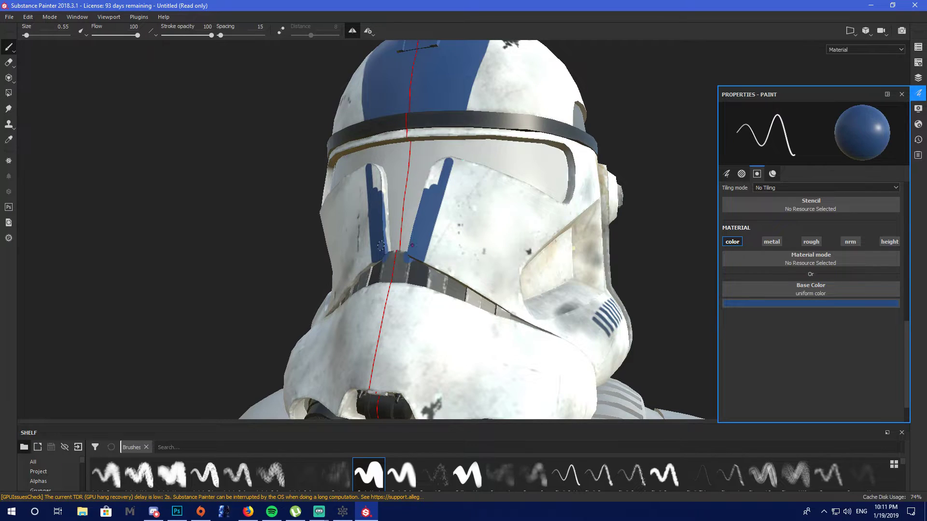
key(ctrl+z)
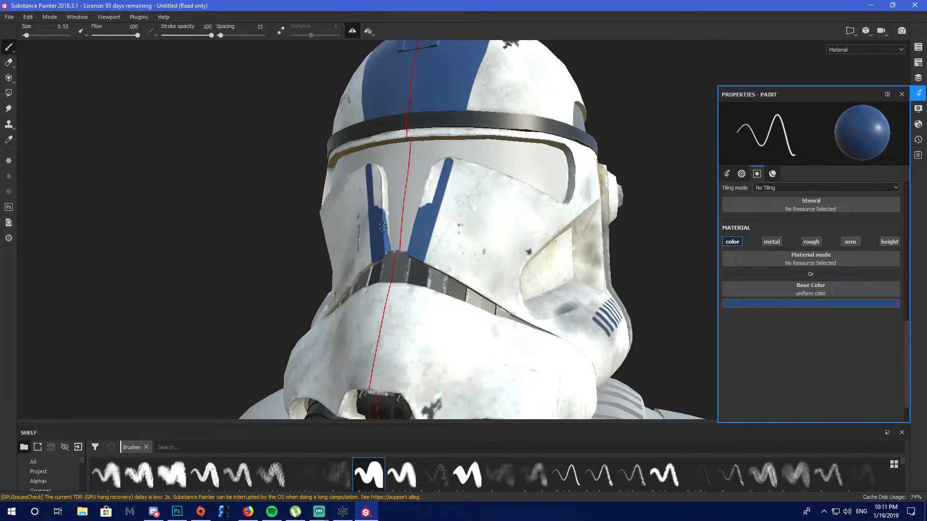
mouse_move(385, 221)
mouse_down()
mouse_move(379, 199)
mouse_move(377, 208)
mouse_up()
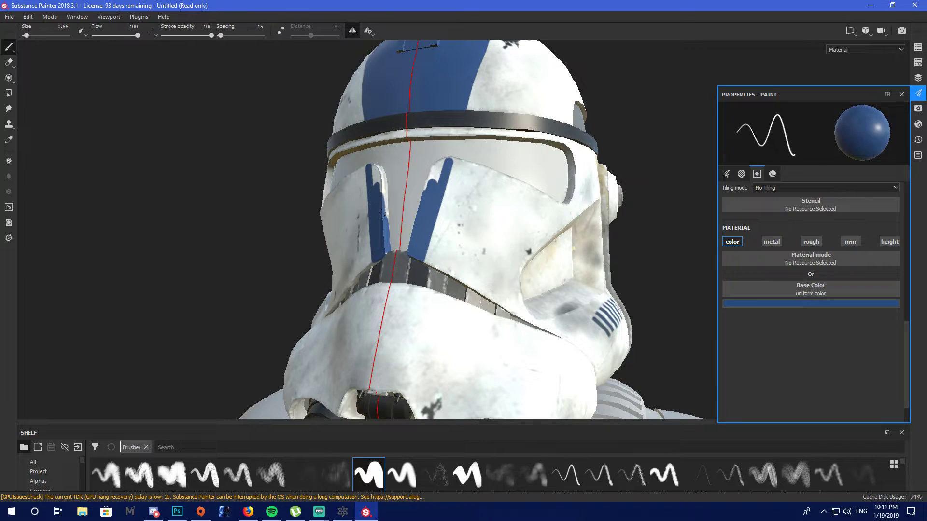
scroll(383, 207, up, 5)
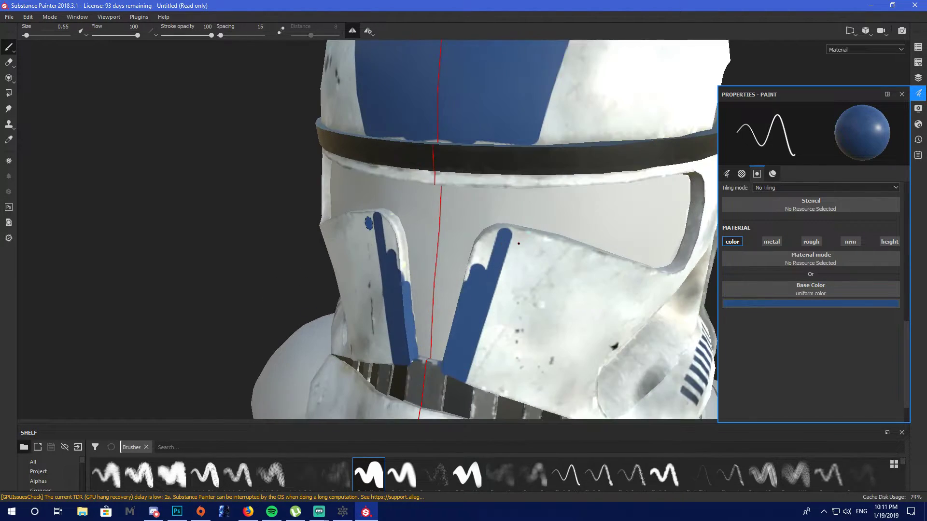
mouse_move(387, 214)
mouse_down()
mouse_move(406, 291)
mouse_move(397, 229)
mouse_move(421, 311)
mouse_move(424, 278)
mouse_move(404, 220)
mouse_move(411, 259)
mouse_up()
mouse_move(386, 297)
mouse_down()
mouse_move(367, 316)
mouse_move(396, 309)
mouse_up()
key(ctrl+z)
Switch to Photoshop, close the color picker and bring the whole helmet reference texture into view
click(173, 513)
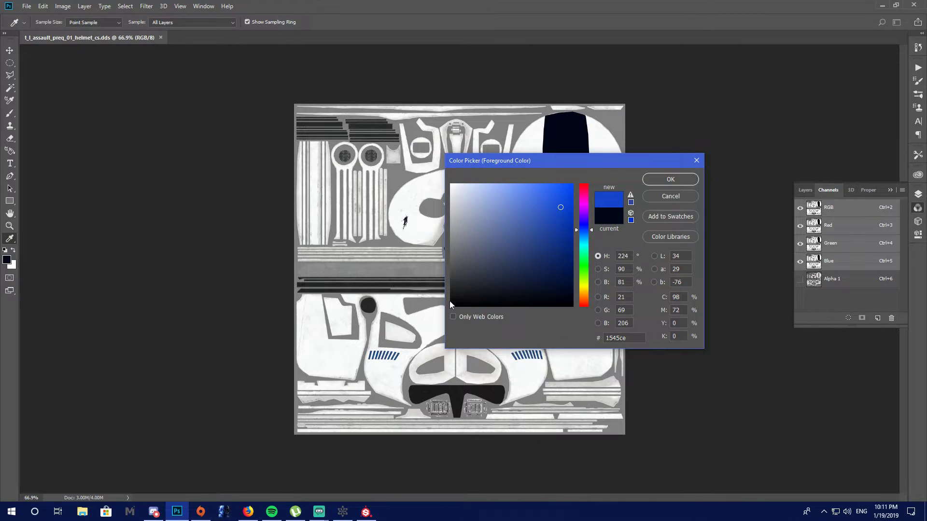
click(669, 179)
key(z)
drag(431, 310, 476, 291)
scroll(476, 291, up, 3)
drag(545, 285, 525, 106)
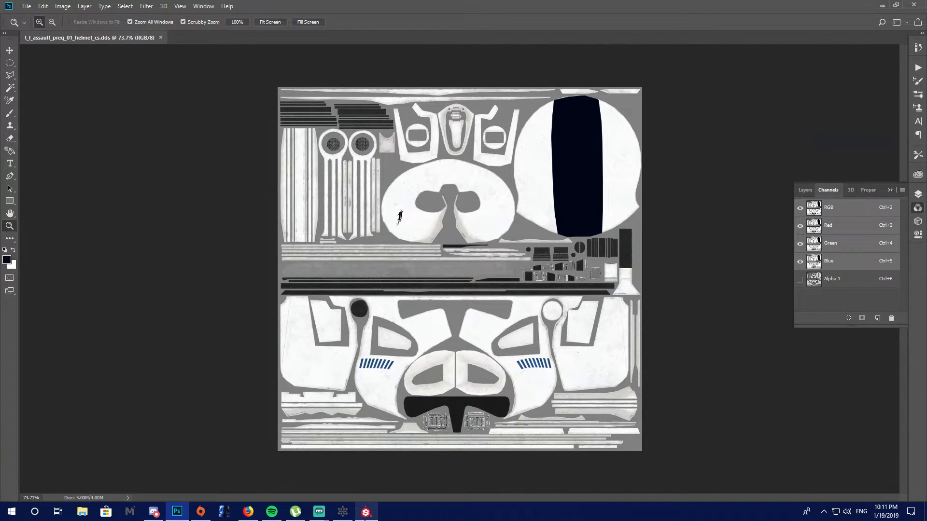
Switch to Substance Painter and examine the blue dome stripe and cheek plate markings from the front
click(366, 512)
mouse_move(452, 179)
mouse_down()
mouse_move(497, 193)
mouse_move(497, 212)
mouse_up()
scroll(496, 211, down, 5)
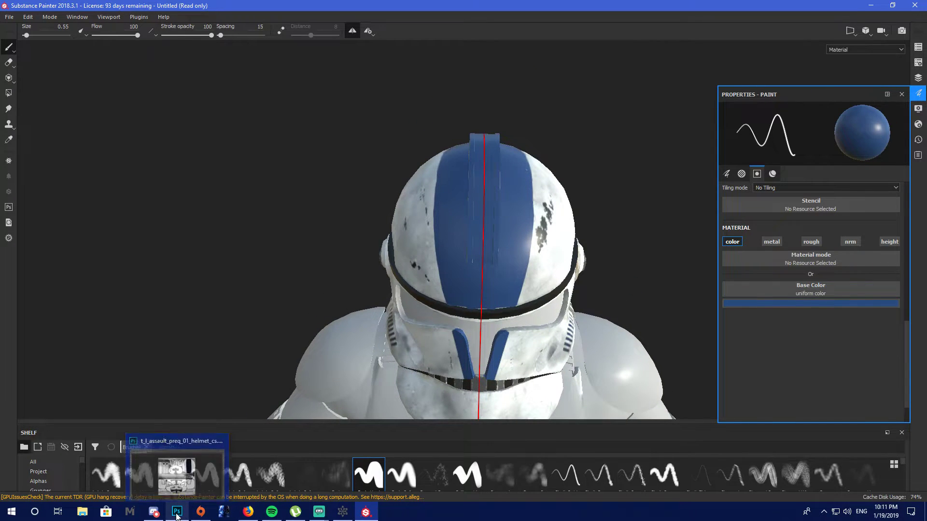
drag(483, 242, 482, 202)
scroll(483, 217, up, 3)
scroll(478, 217, up, 3)
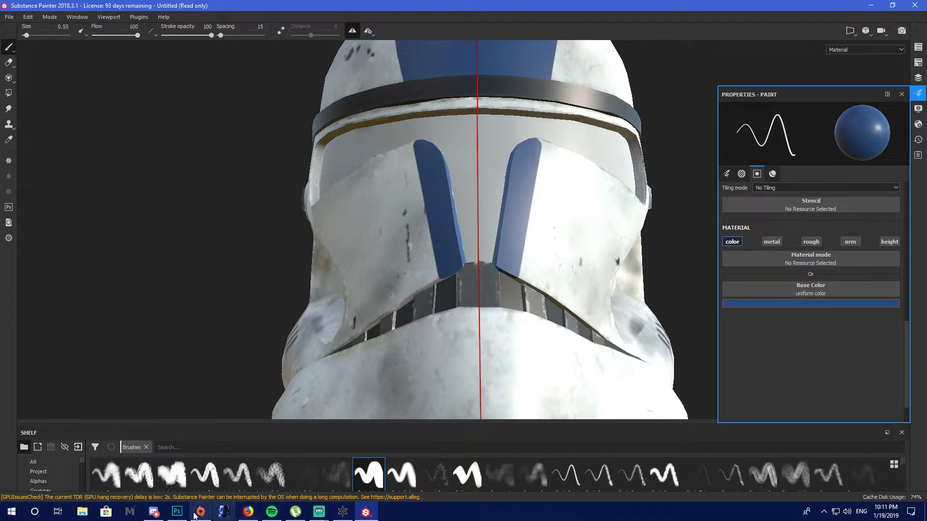
Switch to Photoshop and set up the Brush tool at 15 px for the cheek plates, undoing a larger test dab
click(176, 511)
drag(444, 334, 470, 286)
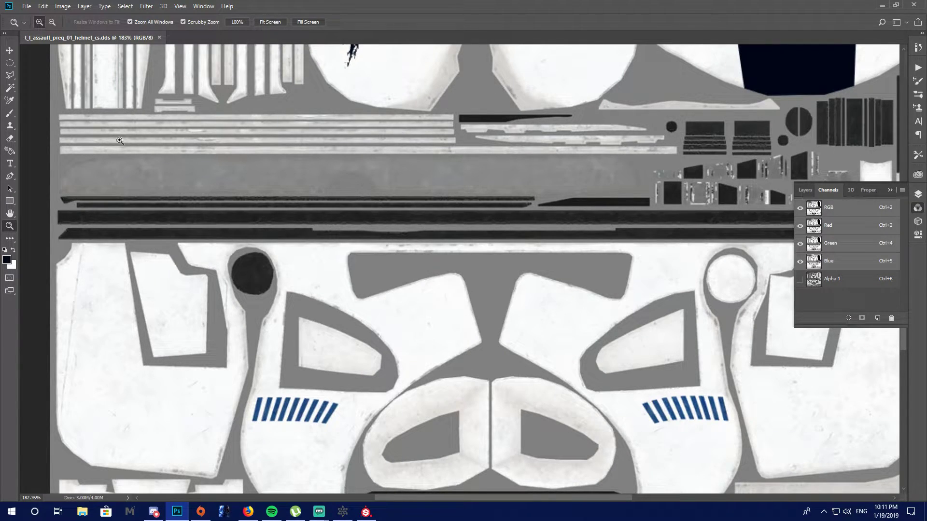
click(9, 113)
right_click(493, 300)
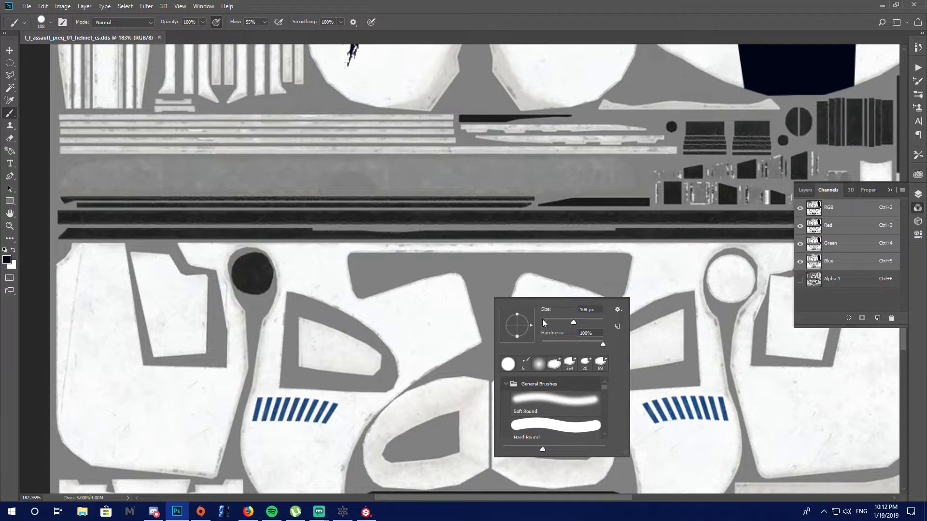
click(461, 284)
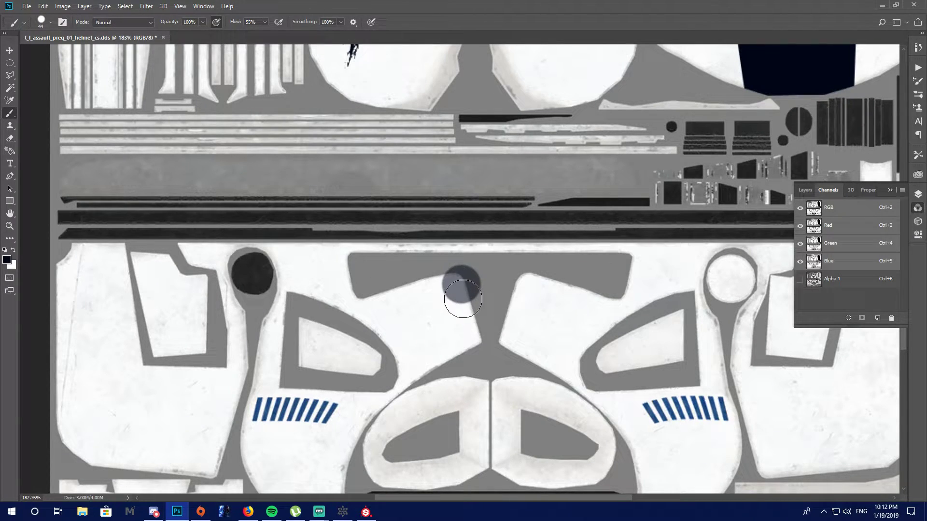
key(ctrl+z)
right_click(530, 293)
drag(590, 315, 584, 314)
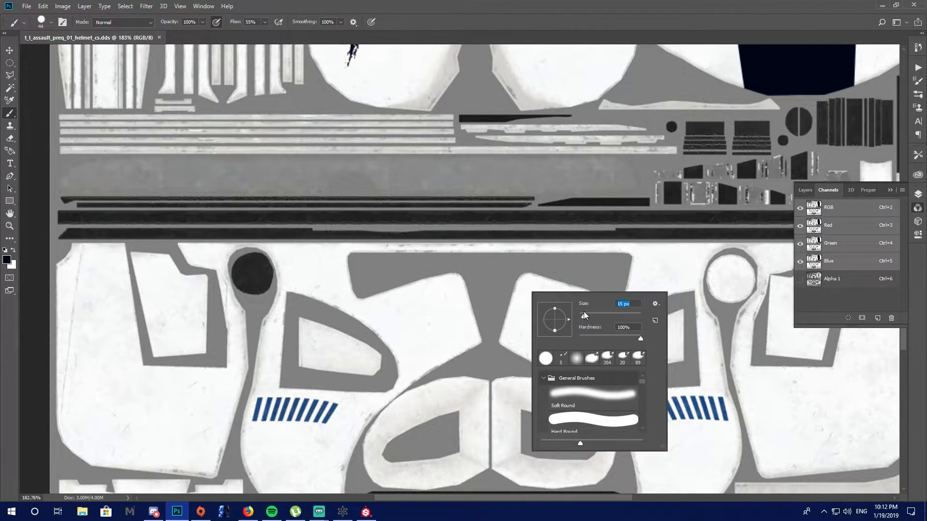
Paint a straight dark stroke along the inner edge of the left cheek plate on the reference texture
click(453, 281)
drag(465, 308, 473, 342)
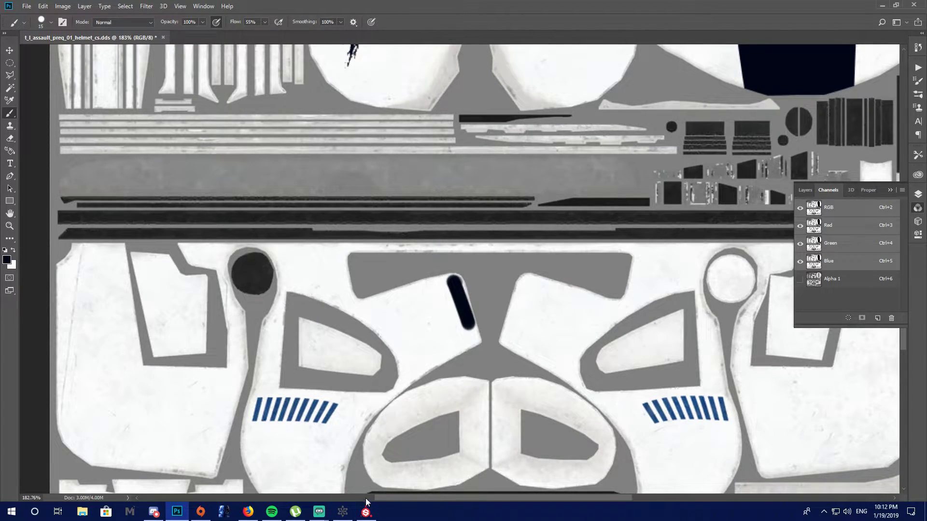
Switch to Substance Painter and paint a symmetrical solid blue stripe down the center of the helmet's muzzle, from the visor band to the vent
click(366, 512)
mouse_move(485, 313)
mouse_down()
mouse_move(480, 203)
mouse_move(440, 211)
mouse_up()
click(445, 201)
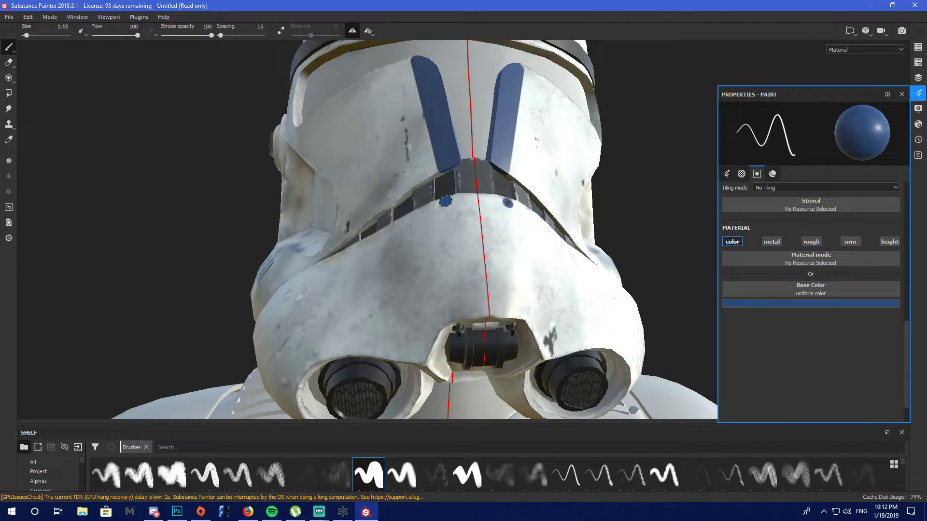
shift+click(457, 314)
mouse_move(471, 314)
mouse_down()
mouse_move(507, 311)
mouse_move(467, 305)
mouse_move(452, 202)
mouse_move(496, 200)
mouse_move(454, 201)
mouse_move(473, 277)
mouse_move(471, 213)
mouse_move(477, 286)
mouse_move(502, 301)
mouse_up()
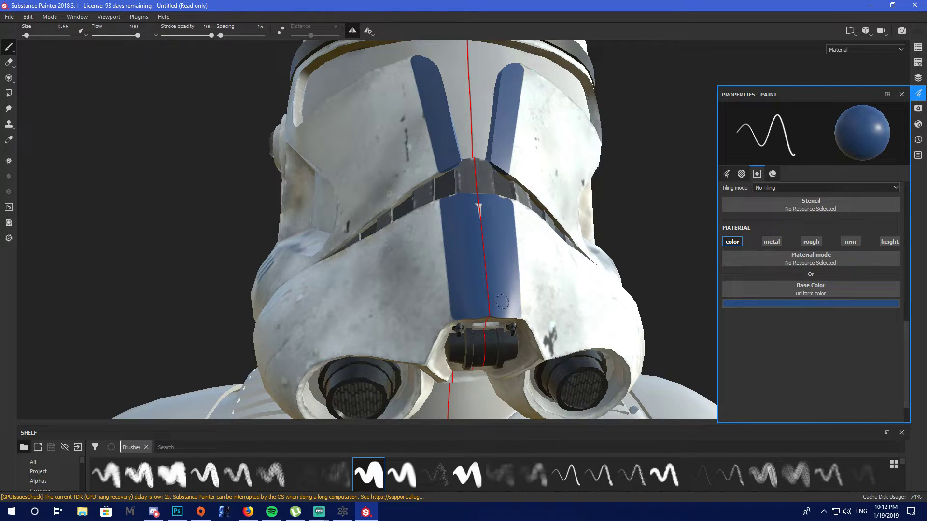
scroll(486, 217, down, 10)
mouse_move(486, 217)
mouse_down()
mouse_move(528, 317)
mouse_move(502, 303)
mouse_move(316, 286)
mouse_move(574, 276)
mouse_move(241, 269)
mouse_move(495, 240)
mouse_move(463, 221)
mouse_move(465, 241)
mouse_move(437, 247)
mouse_up()
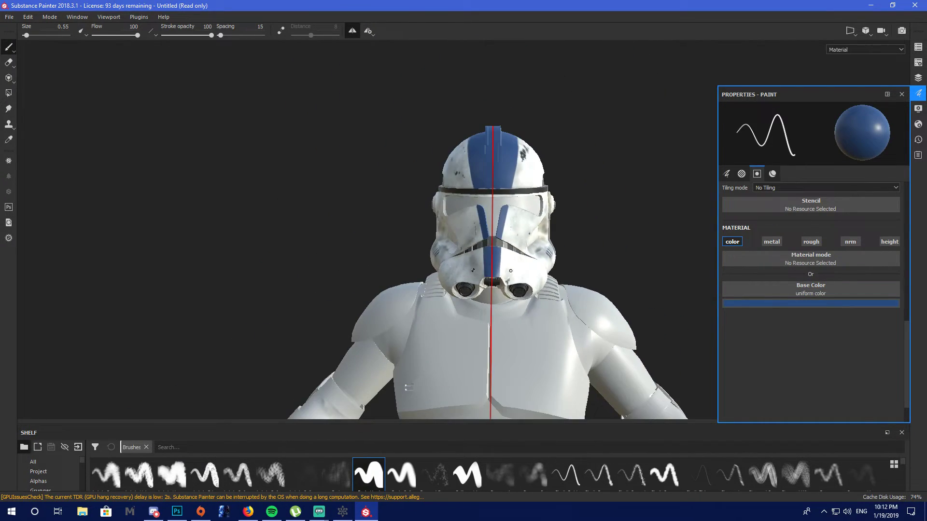
scroll(515, 286, up, 4)
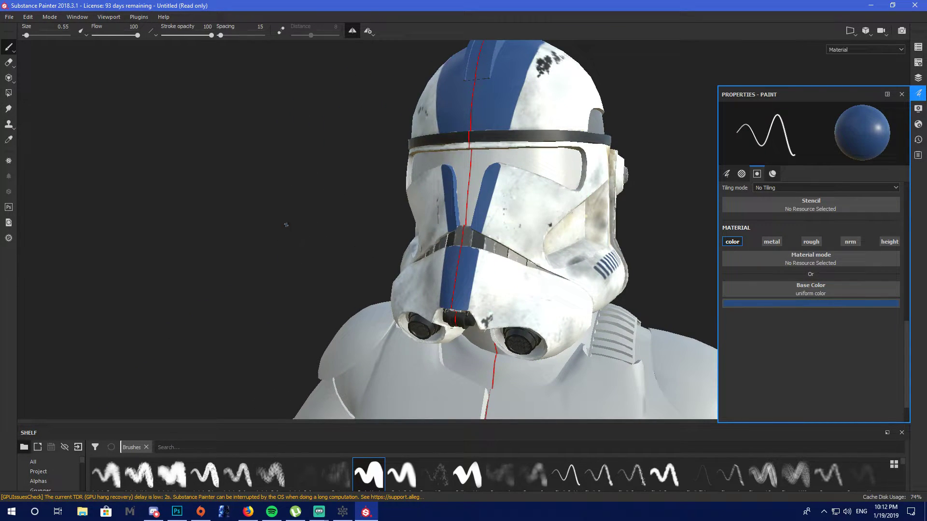
Open the texture export settings, keep only the Phase2helmet texture set selected and expand its list of maps
click(8, 19)
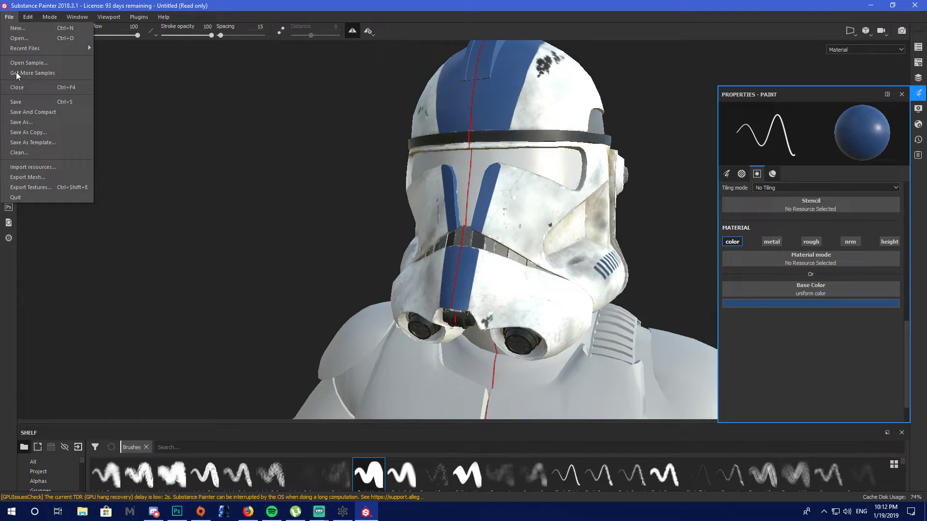
click(42, 190)
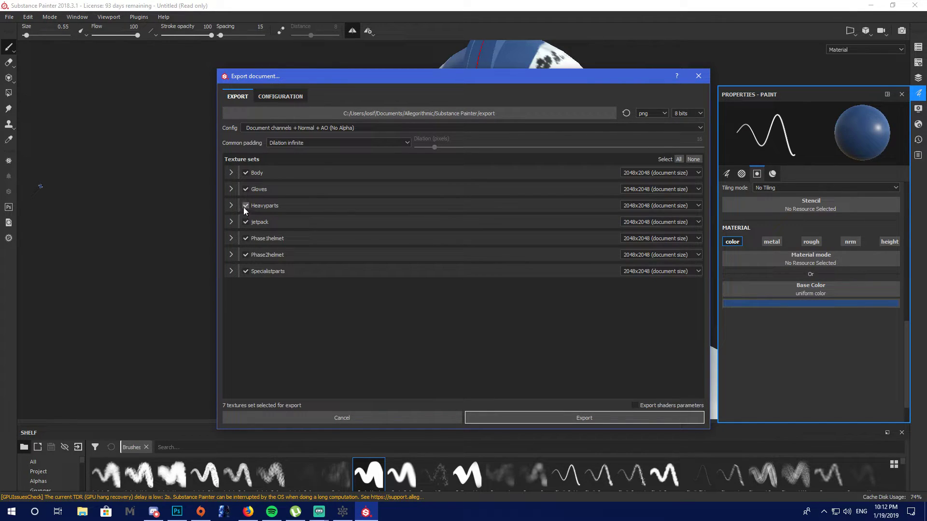
click(230, 173)
click(230, 172)
click(245, 173)
click(246, 189)
click(245, 206)
click(246, 221)
click(246, 238)
click(246, 272)
click(231, 256)
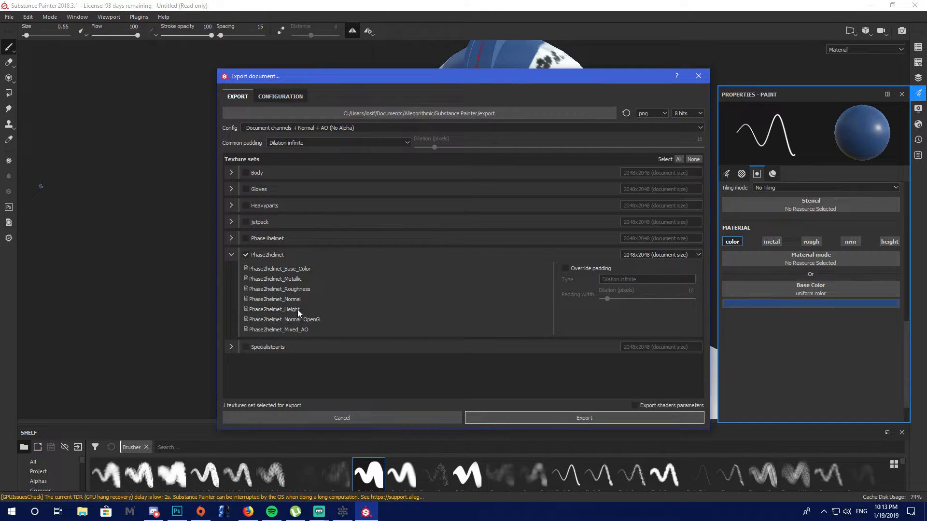
Override the padding for the Phase2helmet texture set and set its type to Dilation + Transparent
click(650, 255)
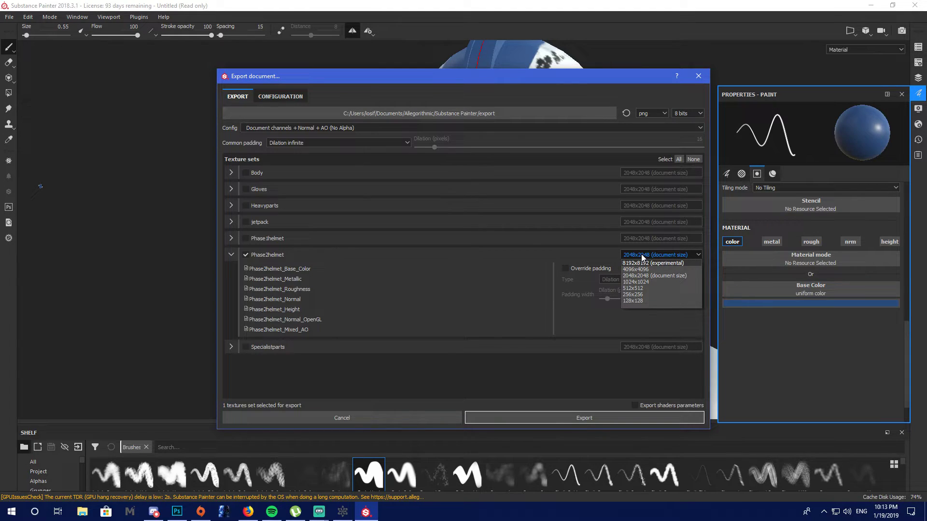
click(641, 255)
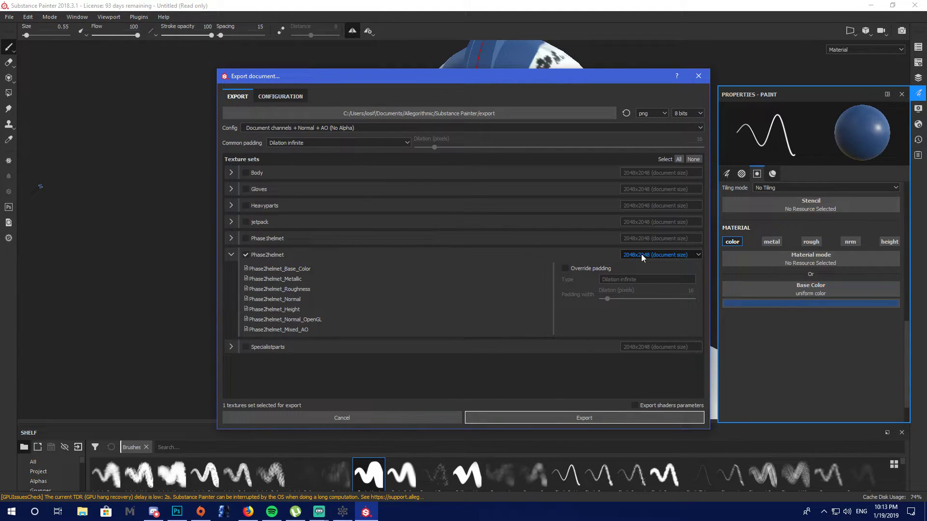
click(581, 268)
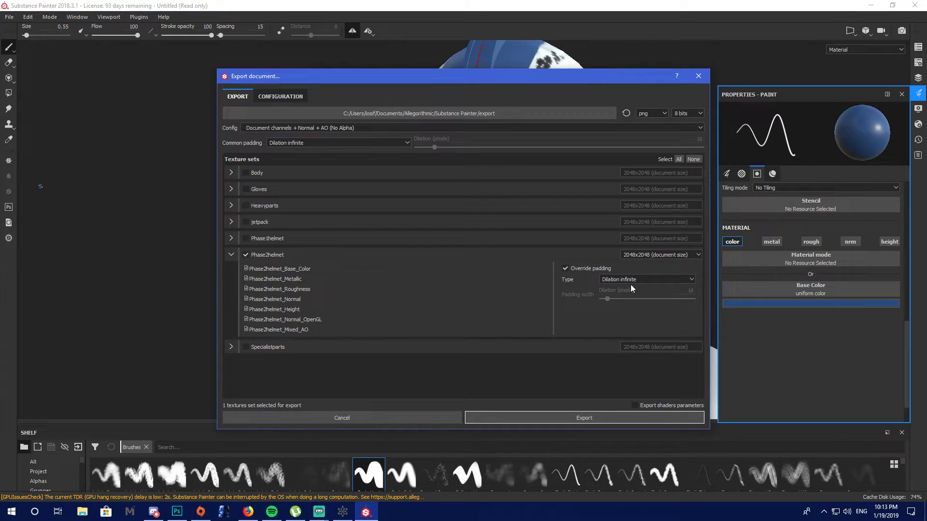
click(615, 282)
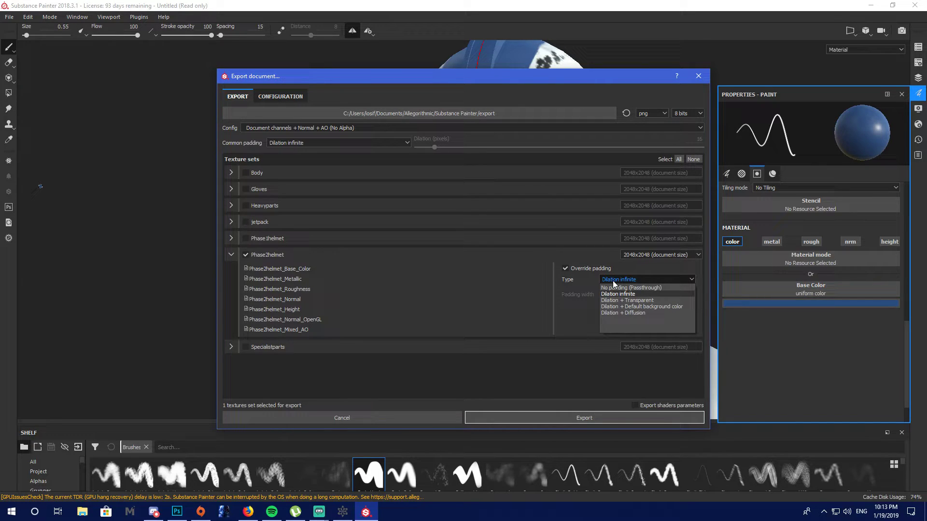
click(616, 282)
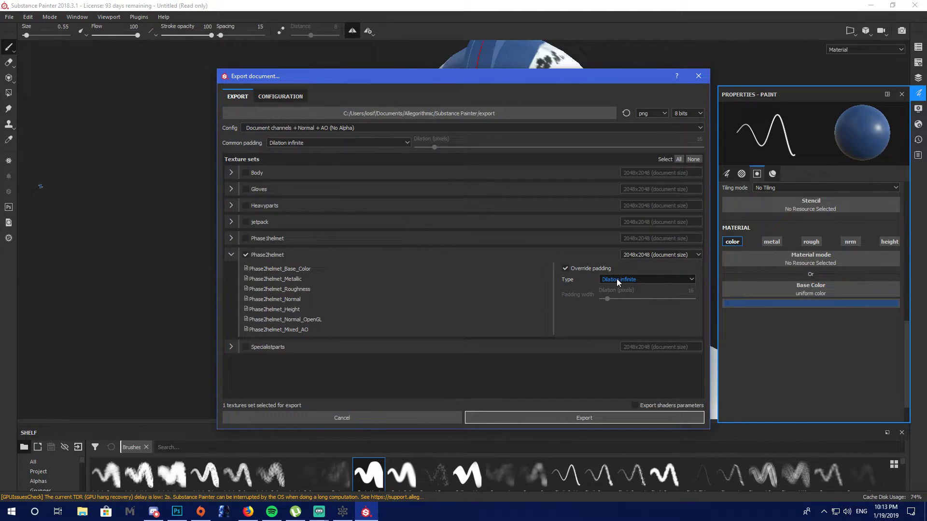
click(645, 285)
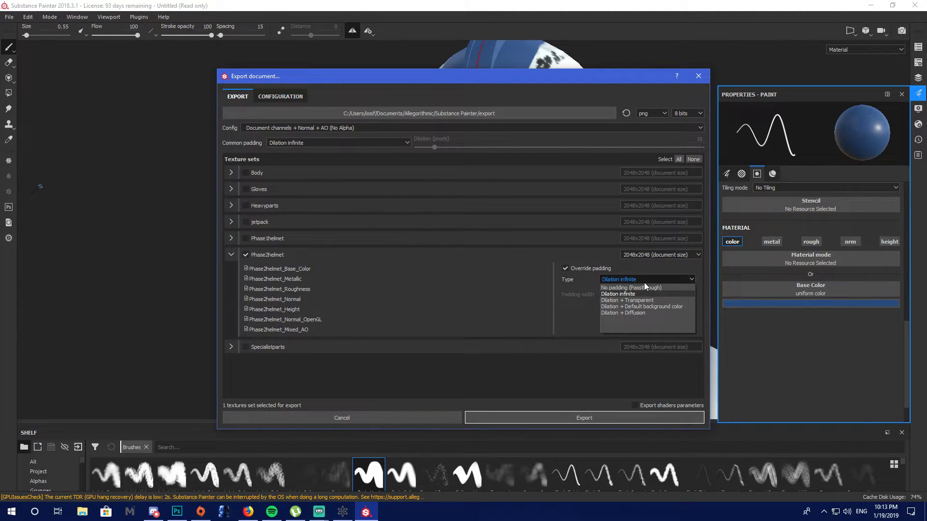
click(637, 281)
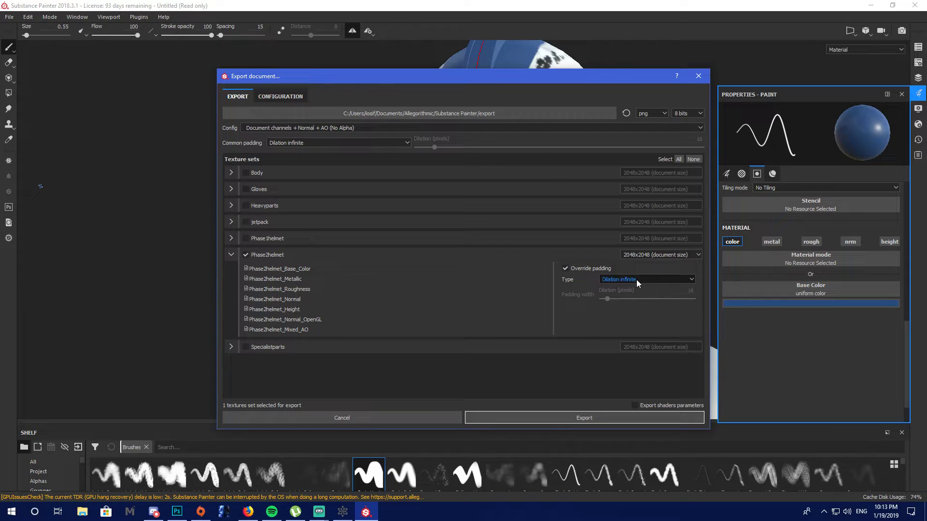
click(637, 281)
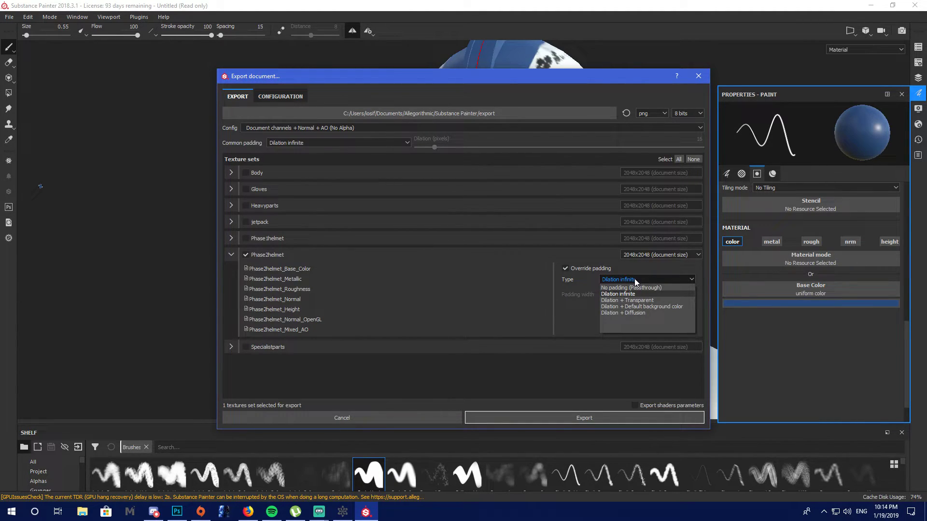
click(628, 280)
click(627, 281)
click(616, 301)
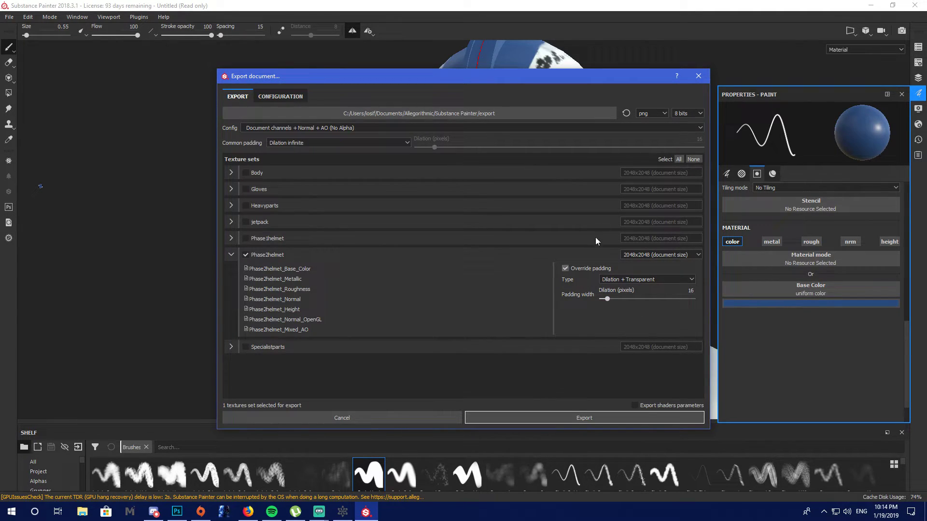
Set the export folder to the Desktop and export the Phase2helmet textures
click(520, 115)
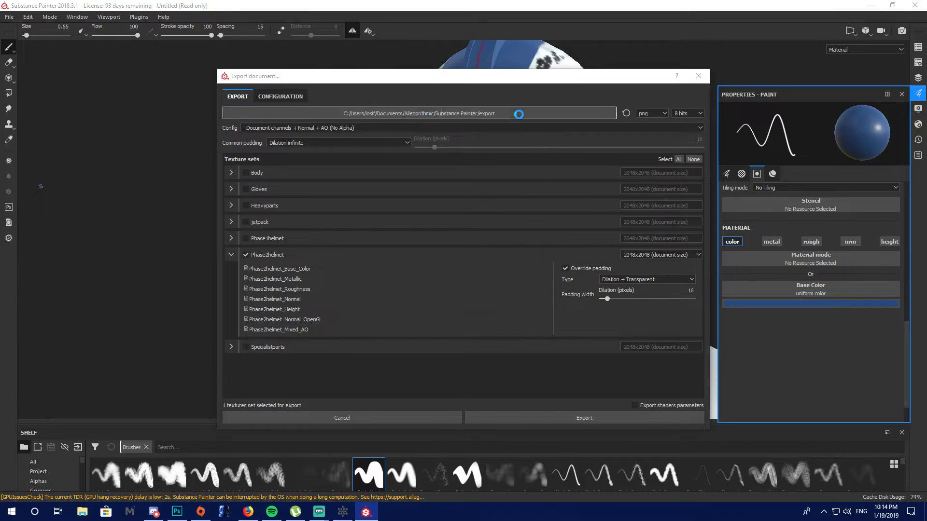
scroll(294, 233, down, 1)
click(264, 240)
scroll(366, 232, down, 5)
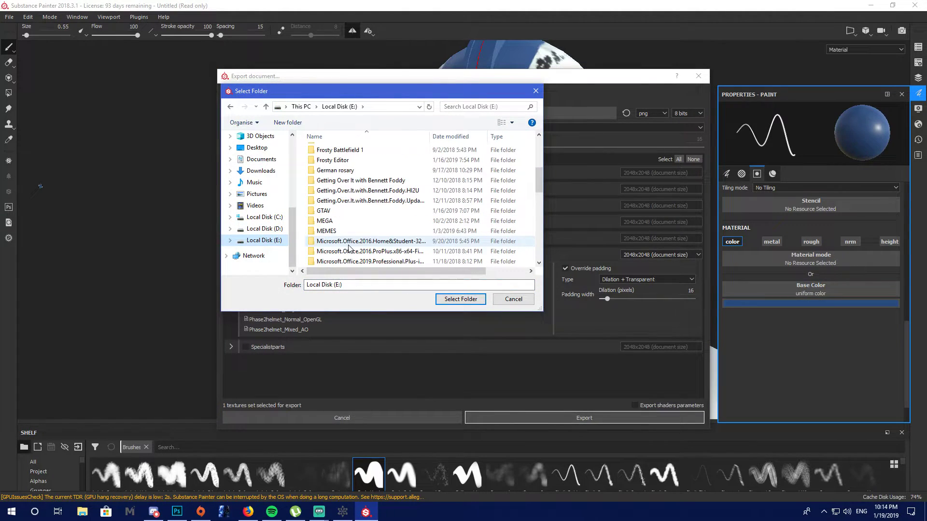
scroll(365, 232, down, 2)
scroll(277, 193, up, 1)
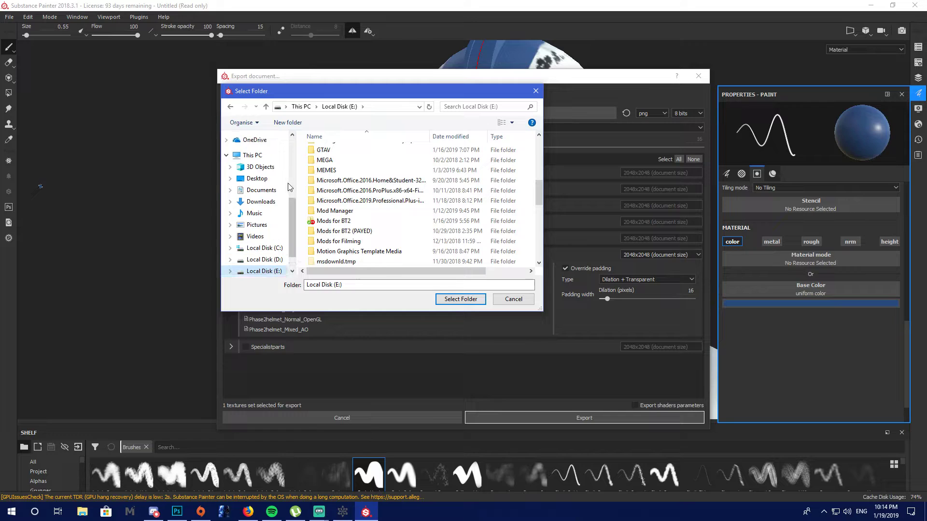
click(257, 179)
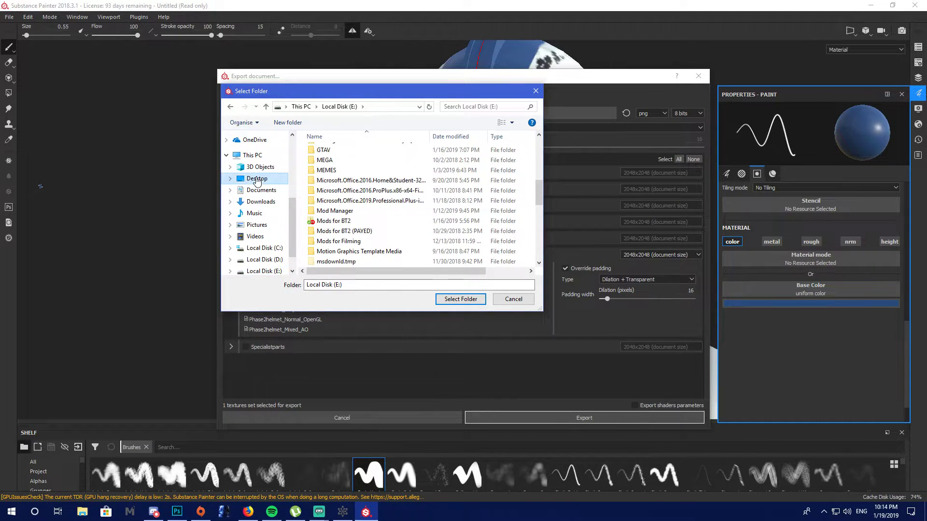
click(453, 299)
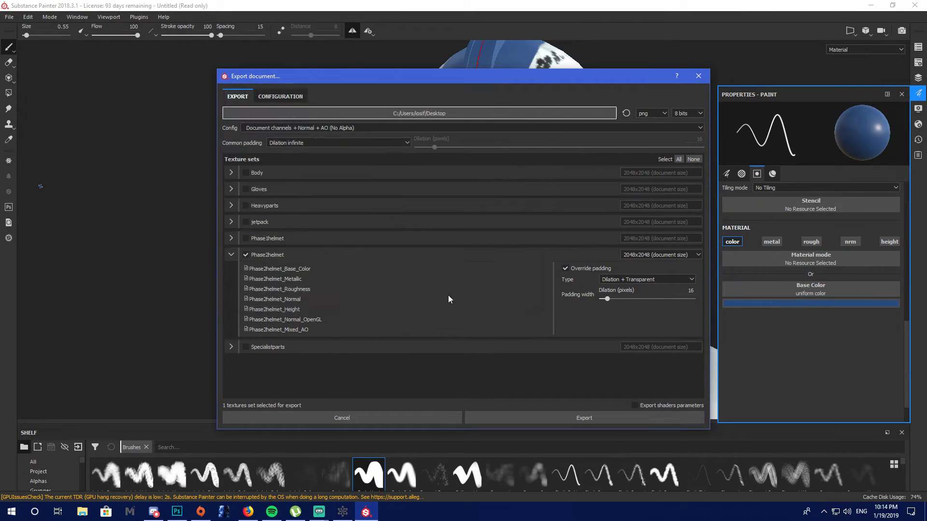
click(536, 417)
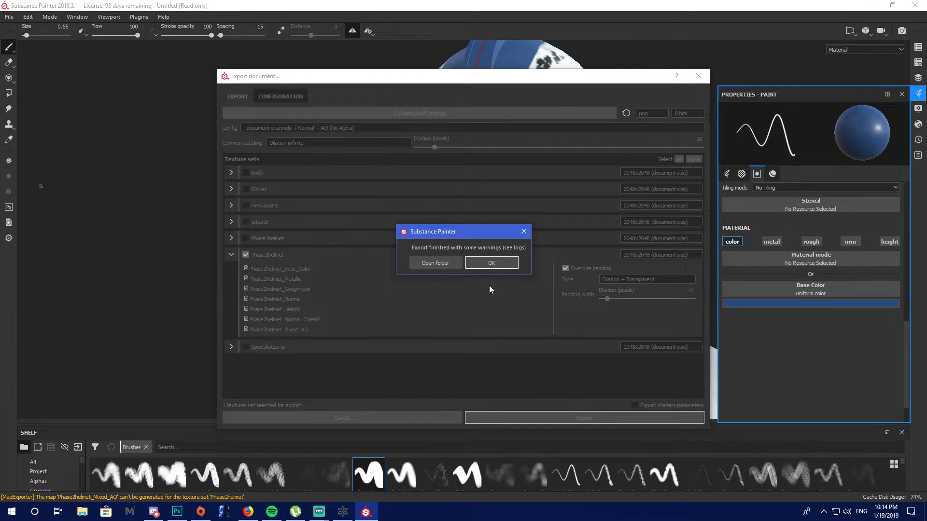
click(488, 263)
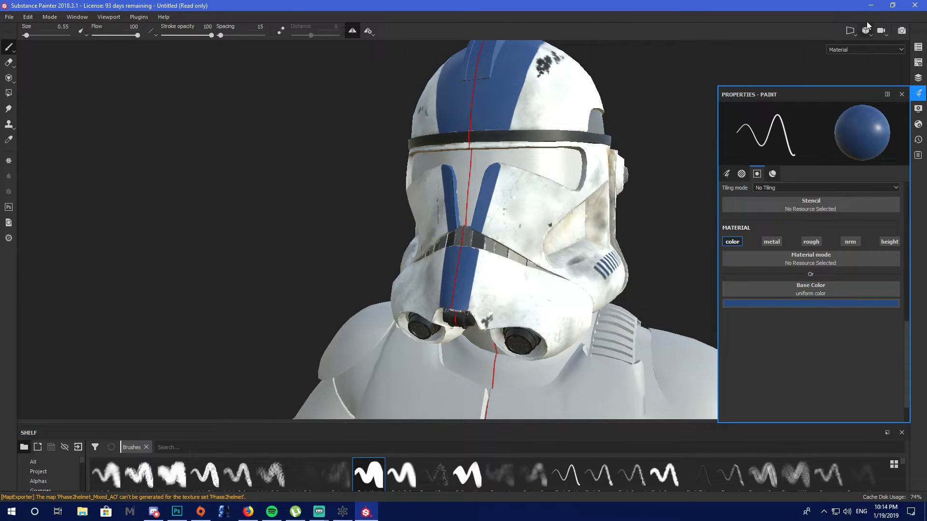
Close Substance Painter, discarding the project changes, and minimize the remaining windows to show the desktop
click(914, 6)
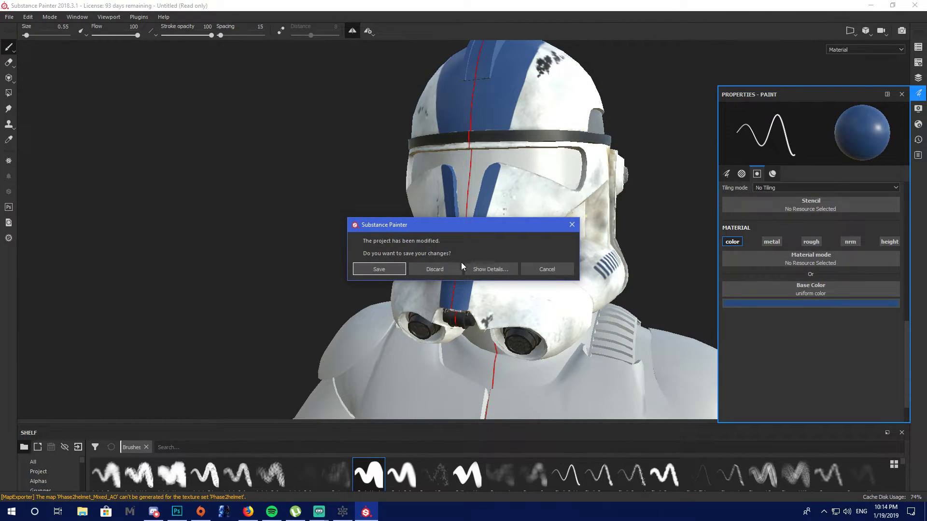
click(434, 272)
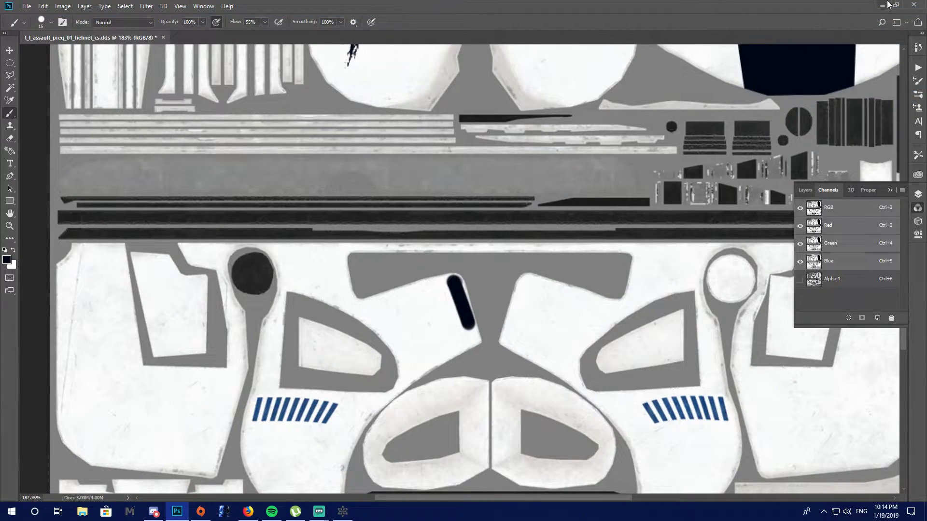
click(883, 5)
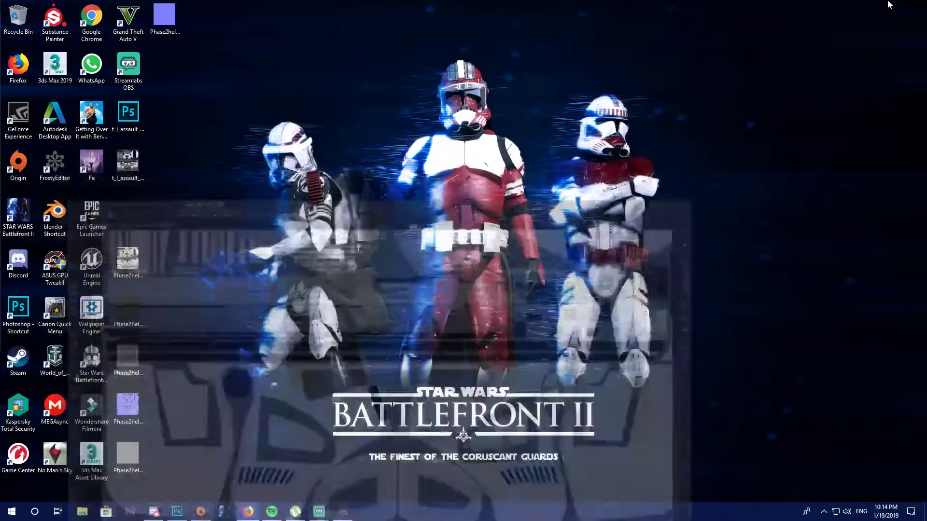
click(349, 519)
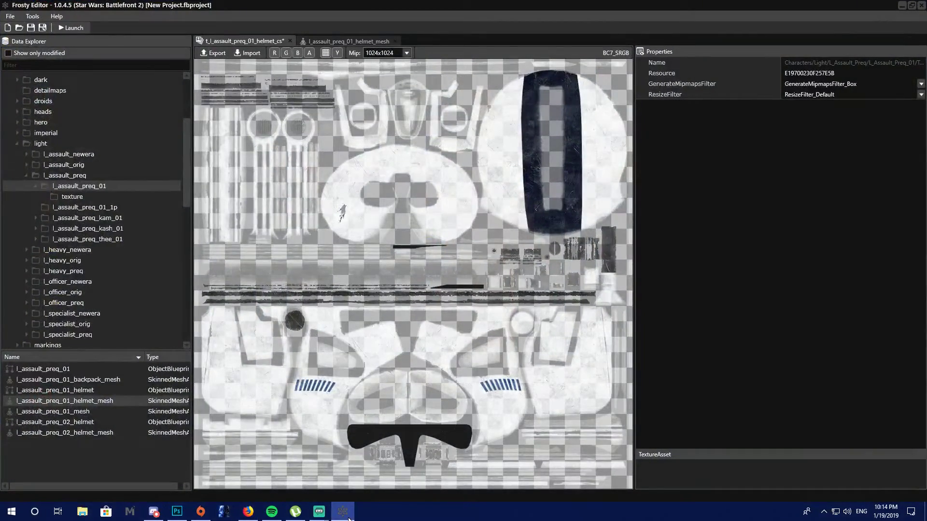
click(349, 519)
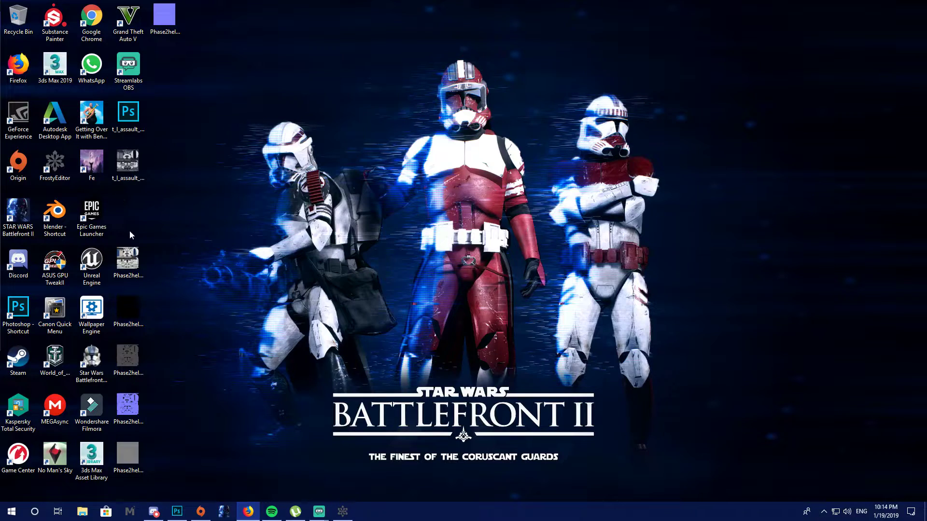
Open the exported Phase2helmet_Base_Color.png in Photos and examine where the blue markings fall on the texture
click(139, 279)
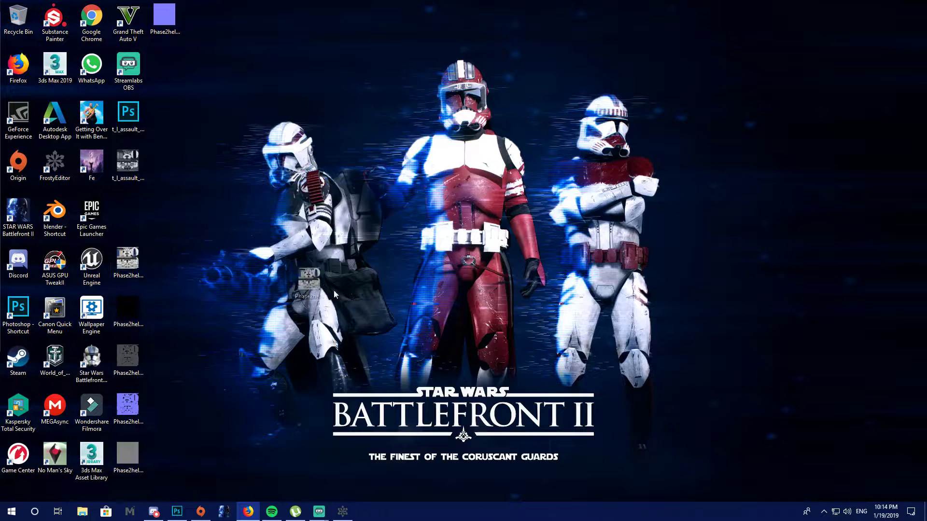
double_click(144, 265)
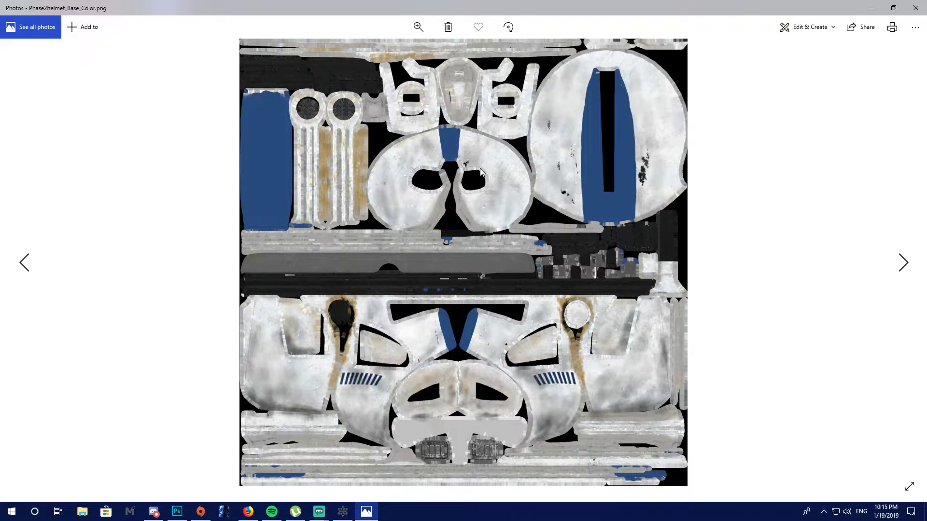
scroll(500, 259, up, 2)
scroll(500, 260, down, 2)
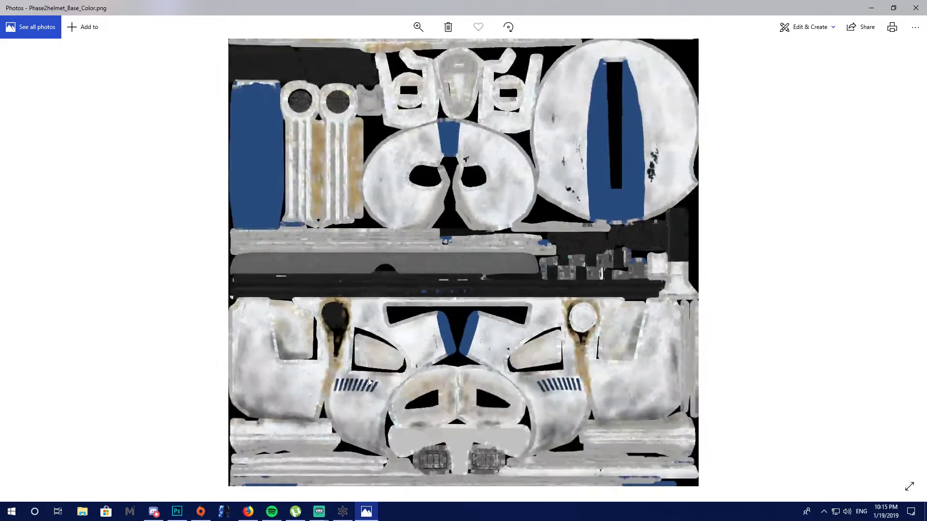
Switch to Photoshop and bring the whole helmet texture into view with the Zoom tool for comparison with the export
click(170, 515)
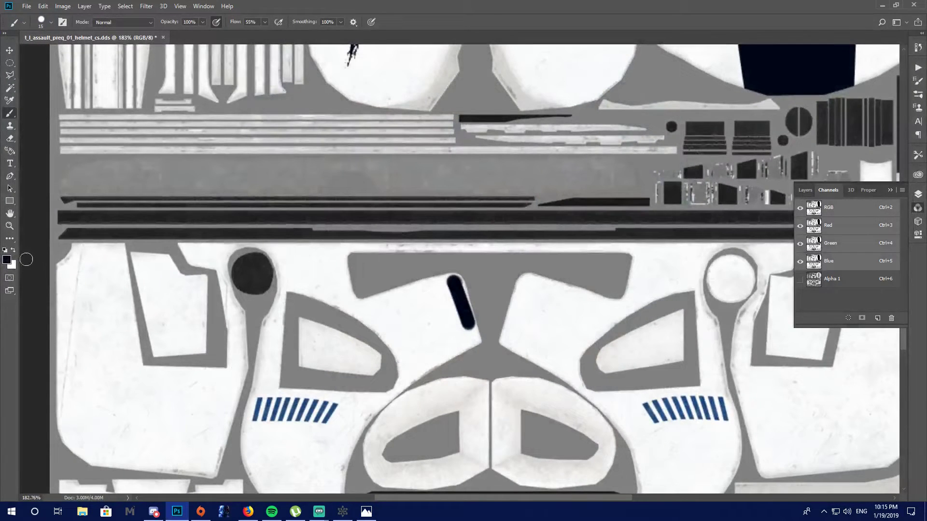
click(7, 231)
scroll(348, 248, down, 5)
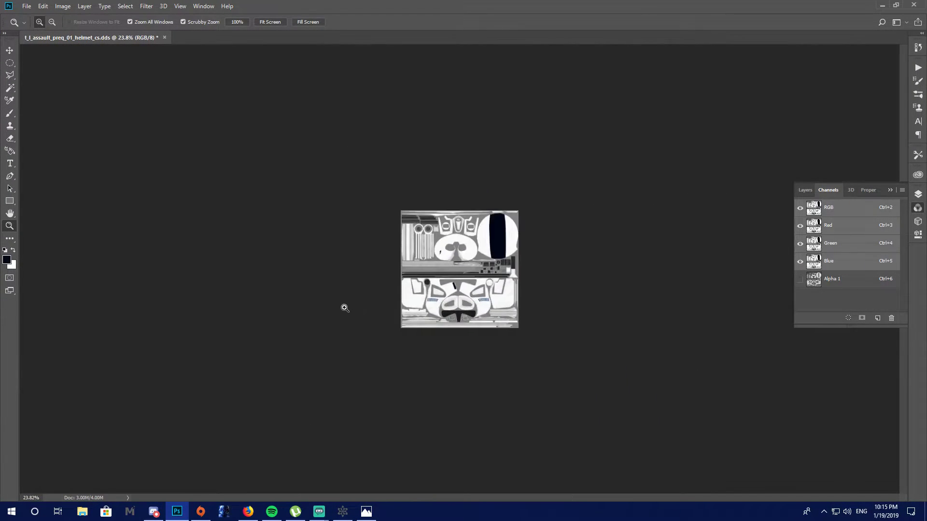
scroll(344, 308, up, 3)
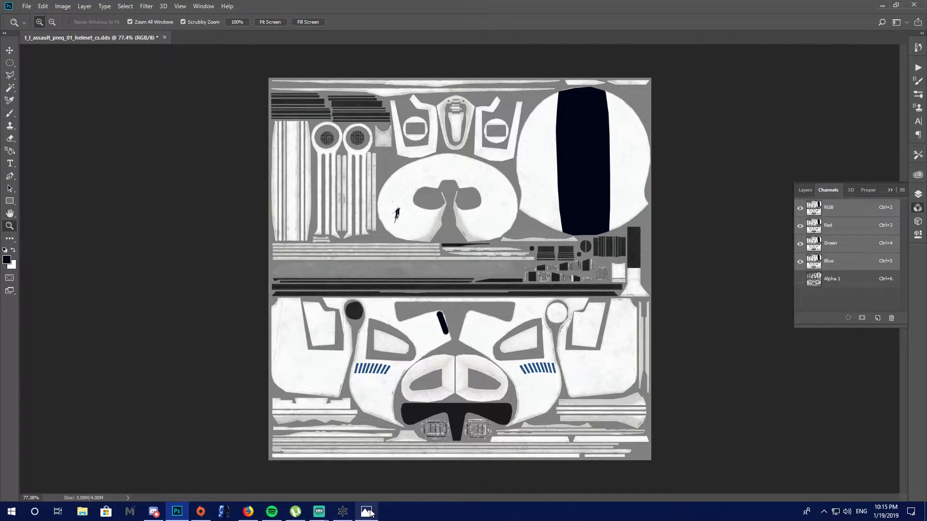
Close the exported texture's preview, switch to Frosty Editor and import Phase2helmet_Base_Color.png into the t_l_assault_preq_01_helmet_cs texture
click(366, 512)
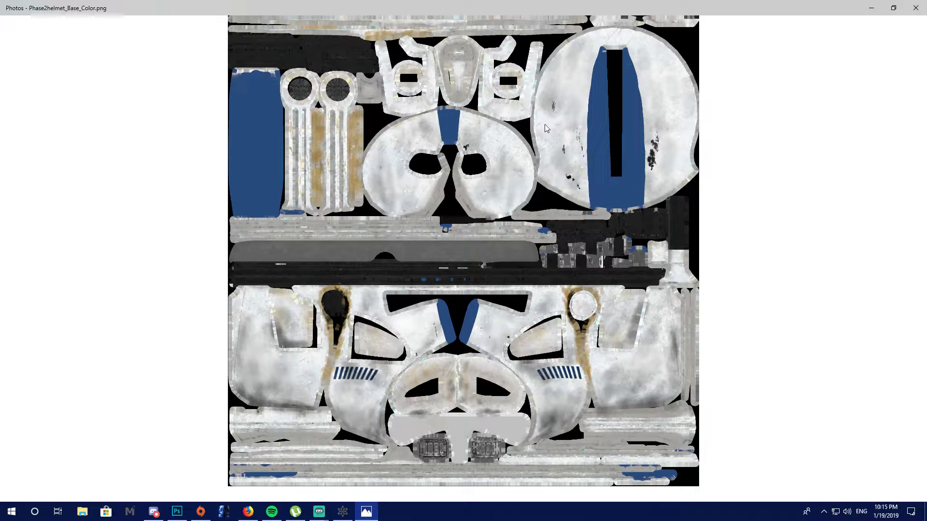
click(916, 8)
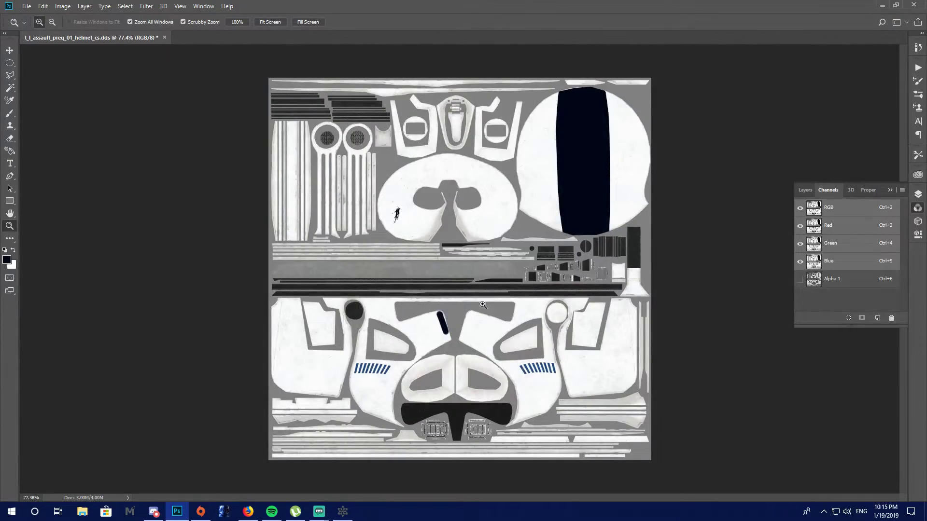
click(185, 516)
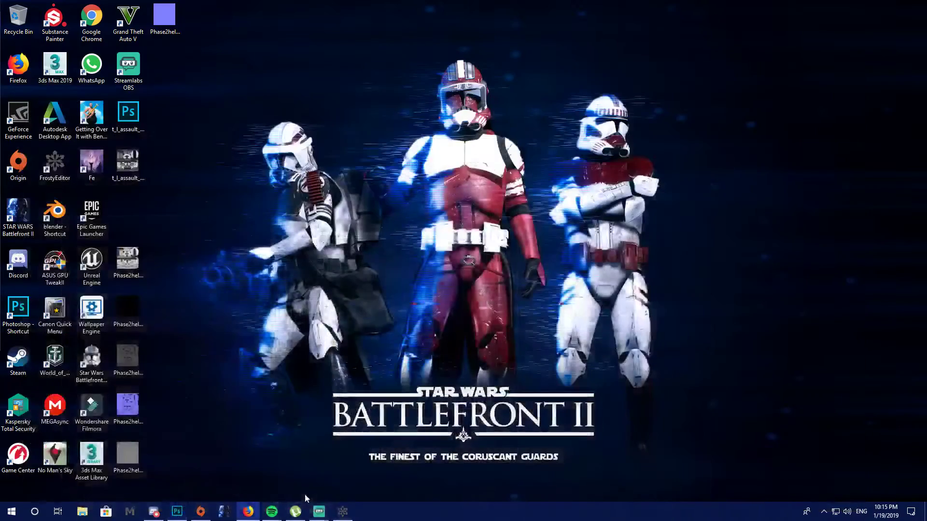
click(342, 512)
click(256, 54)
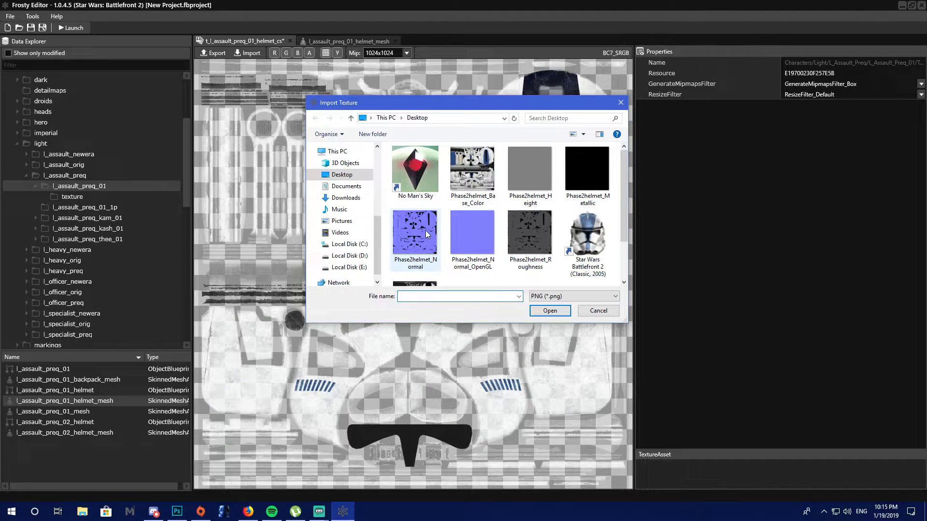
double_click(484, 177)
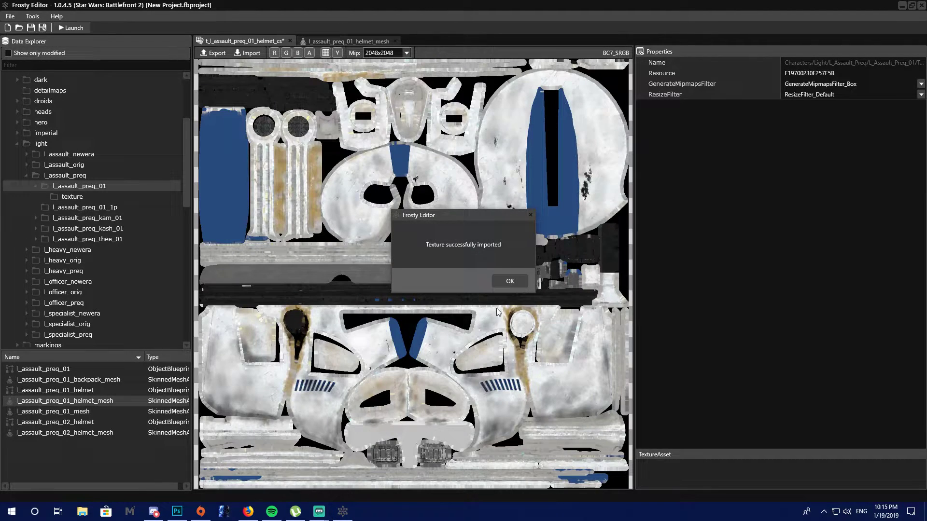
click(510, 282)
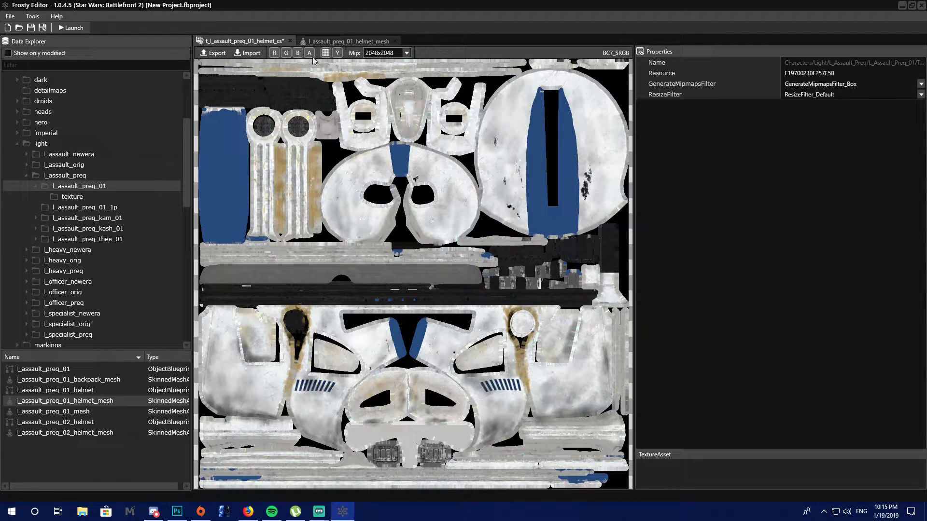
Examine the imported PNG texture on the l_assault_preq_01_helmet_mesh model, orbiting around it, and return to the texture
click(341, 43)
drag(392, 260, 341, 344)
click(274, 40)
Switch to Photoshop and examine the original texture's Alpha 1 channel, then return to the RGB channels
click(177, 511)
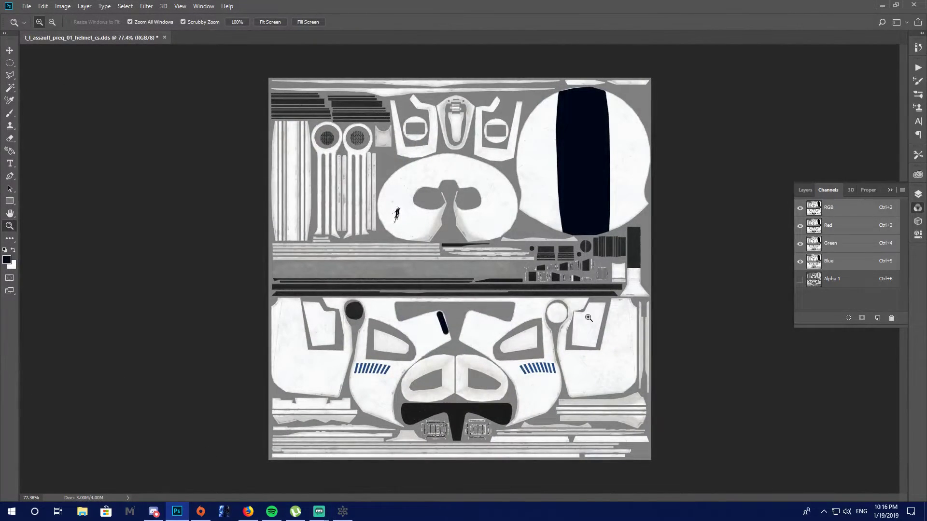
click(845, 282)
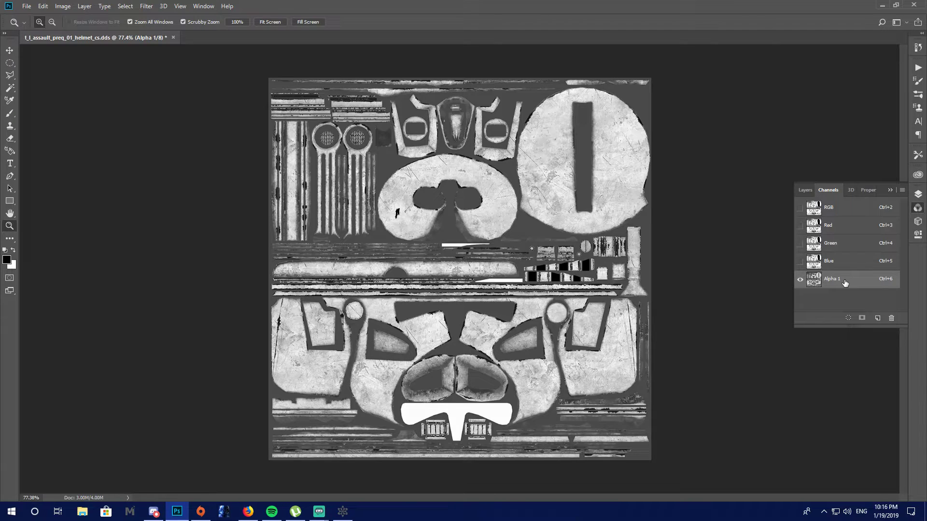
click(835, 208)
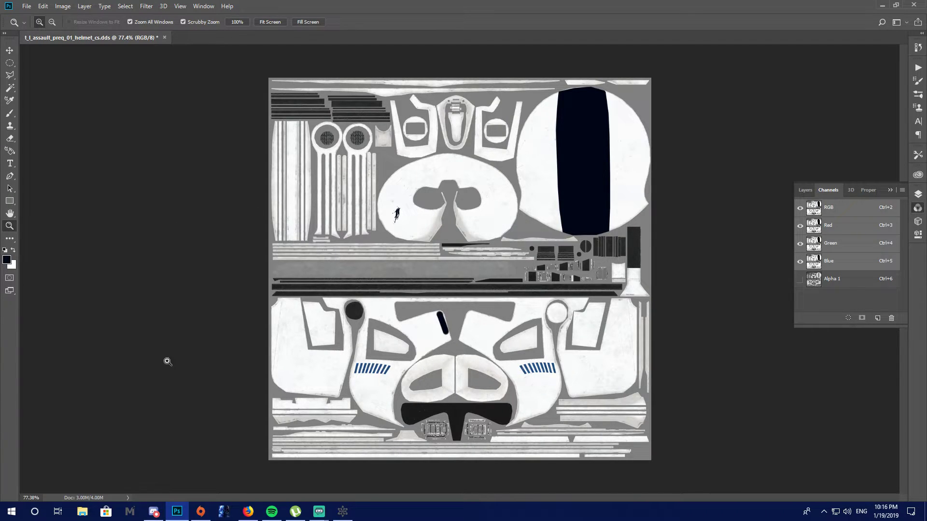
Open File Explorer and look through the Mods for BT2 folder on Local Disk (E:)
click(82, 511)
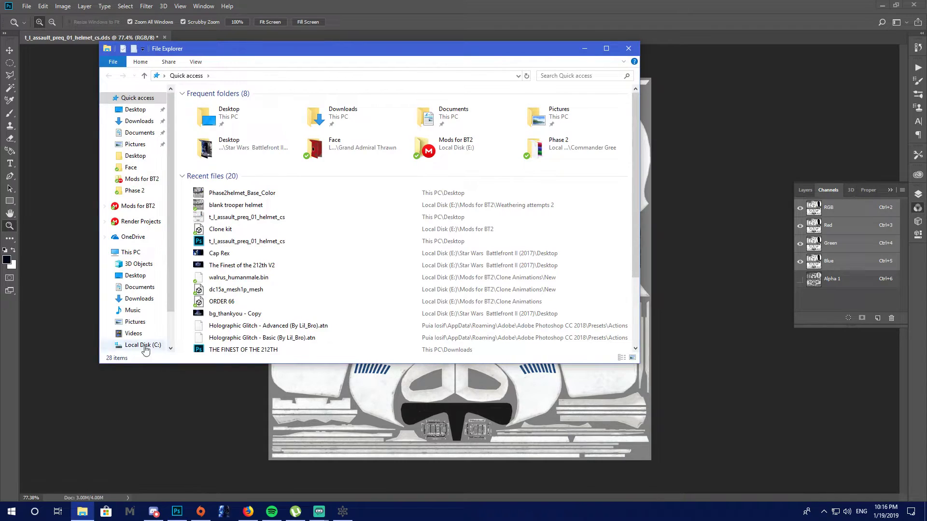
scroll(140, 333, down, 2)
click(140, 327)
scroll(306, 281, down, 4)
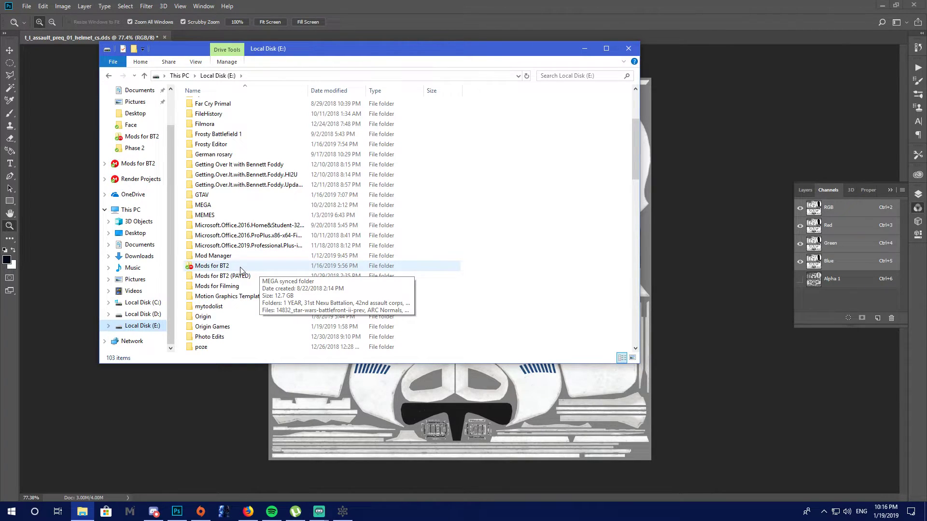
double_click(241, 268)
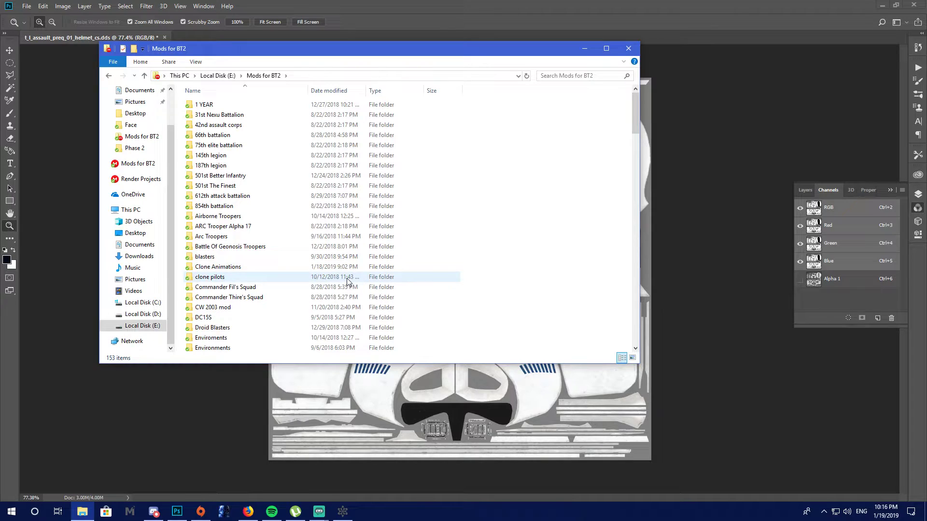
Place Phase2helmet_Base_Color from the Desktop folder as a layer covering the helmet texture in Photoshop
click(154, 232)
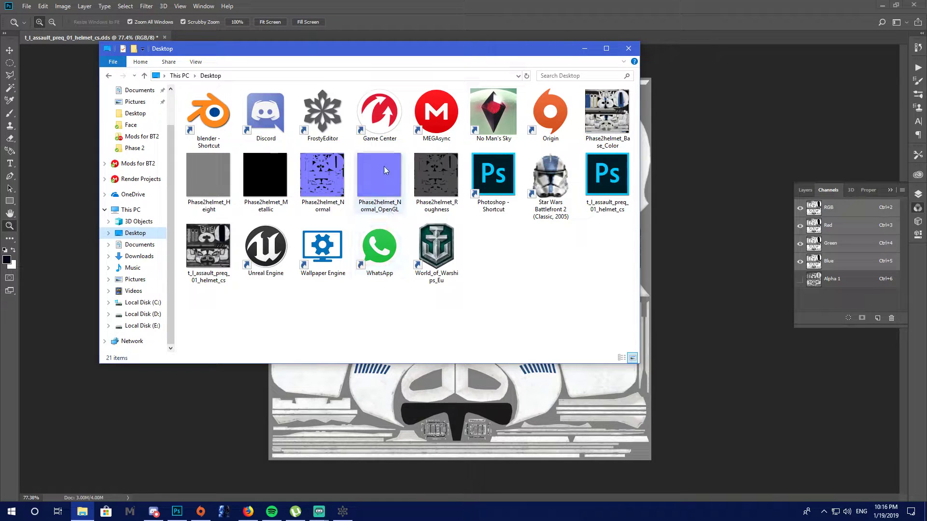
drag(605, 132, 396, 307)
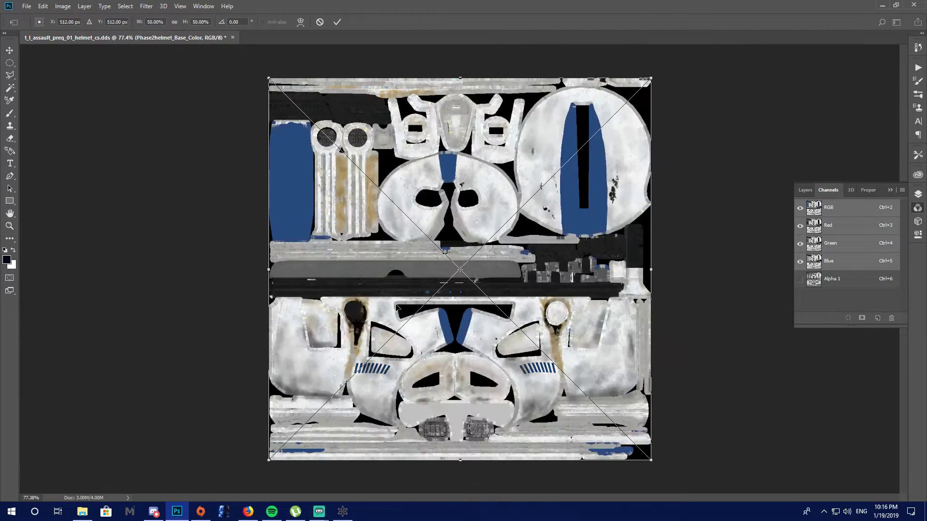
right_click(390, 236)
click(407, 242)
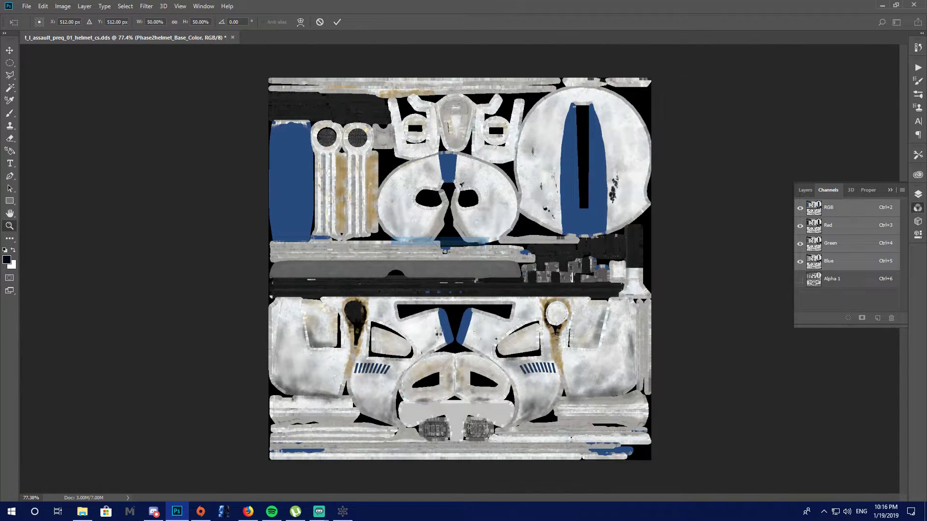
key(z)
Deselect the placed layer, check the channels and save t_l_assault_preq_01_helmet_cs.dds with the new base color
click(805, 189)
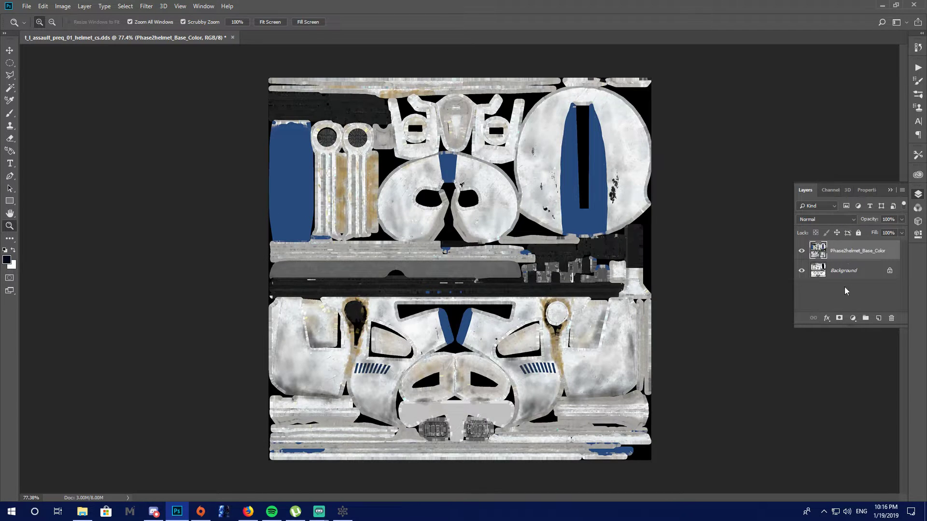
click(819, 290)
click(830, 193)
click(805, 190)
click(26, 6)
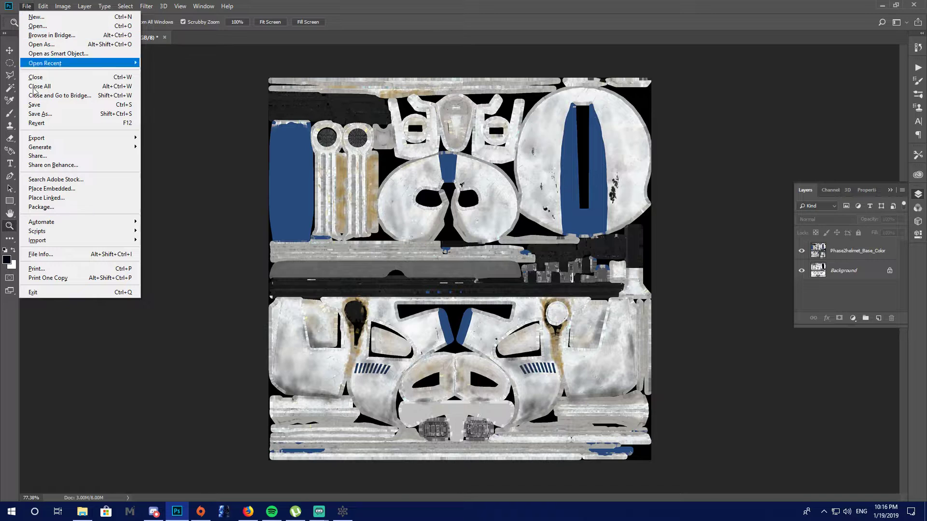
click(82, 104)
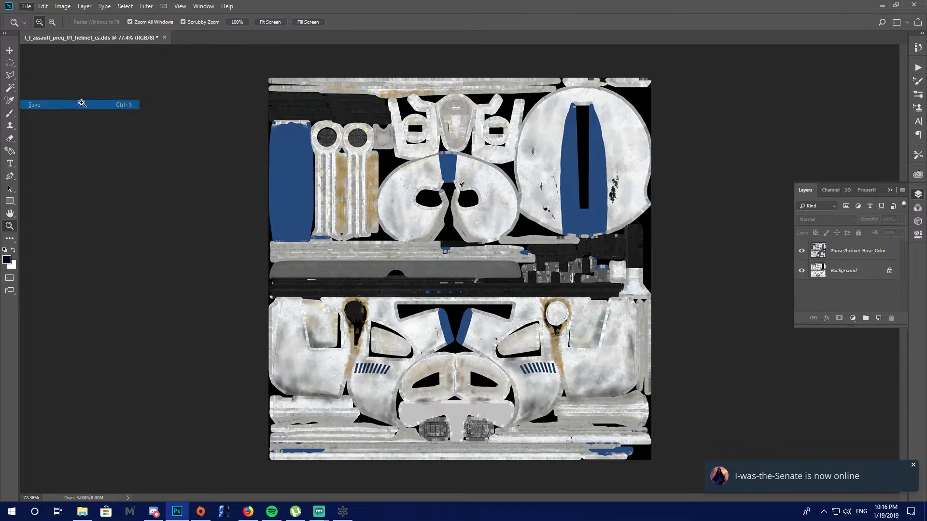
key(Return)
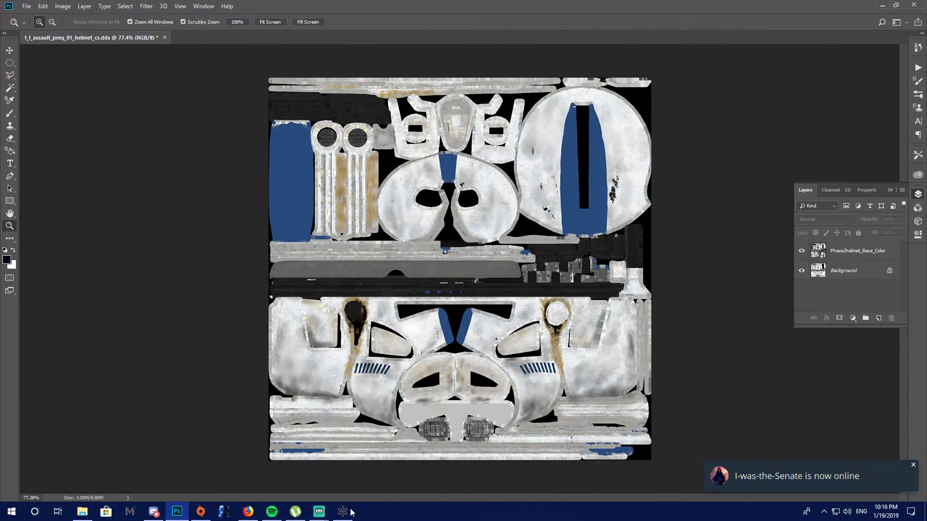
Switch to Frosty Editor and import the saved DDS file into the t_l_assault_preq_01_helmet_cs texture
click(349, 511)
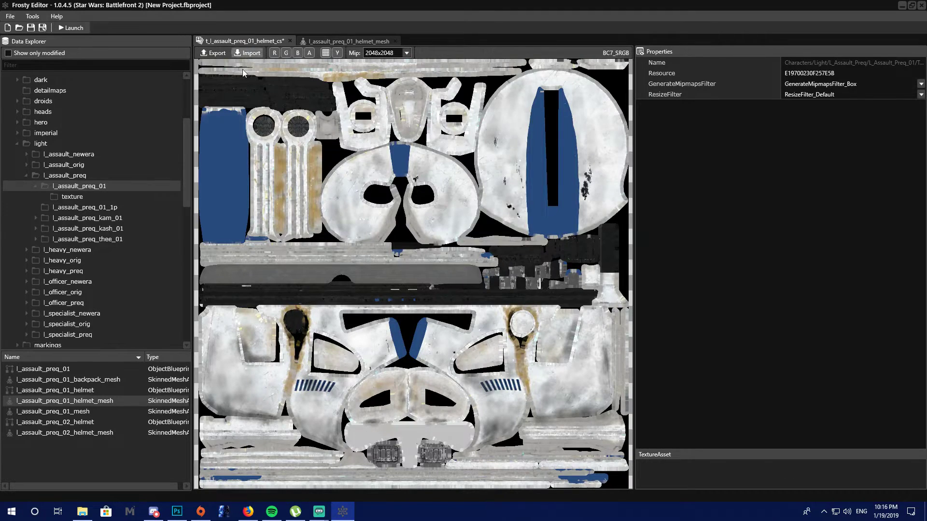
click(247, 53)
scroll(458, 207, down, 1)
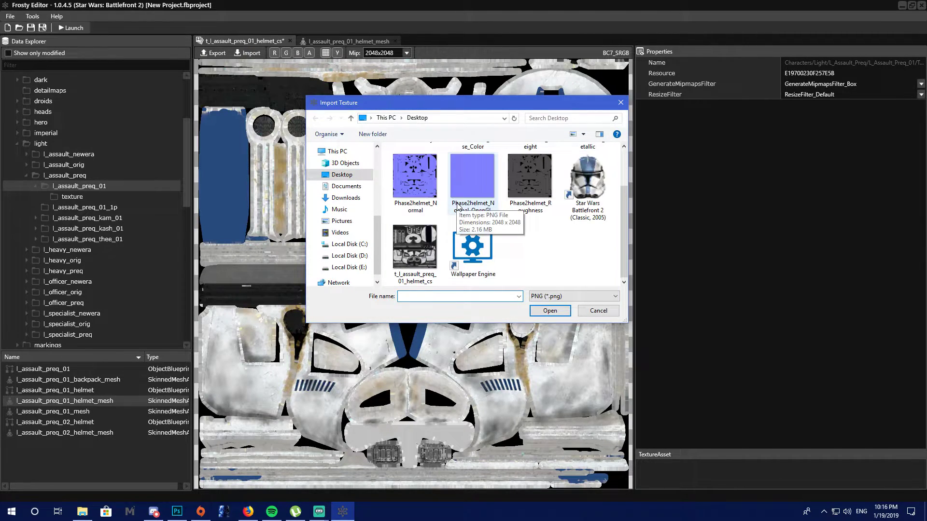
click(574, 296)
click(551, 333)
double_click(533, 169)
click(502, 284)
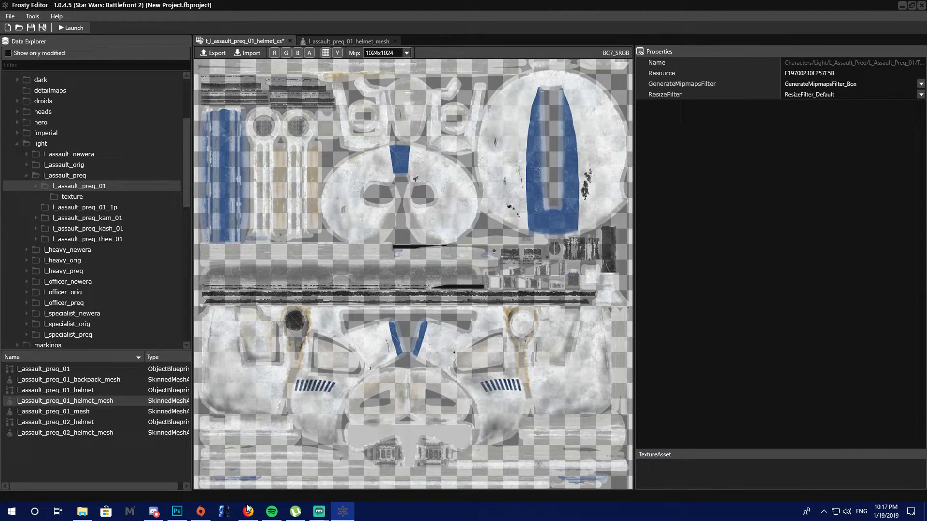
Switch to Photoshop and compare the saved texture's Alpha 1 channel with its RGB channels
click(177, 512)
click(827, 189)
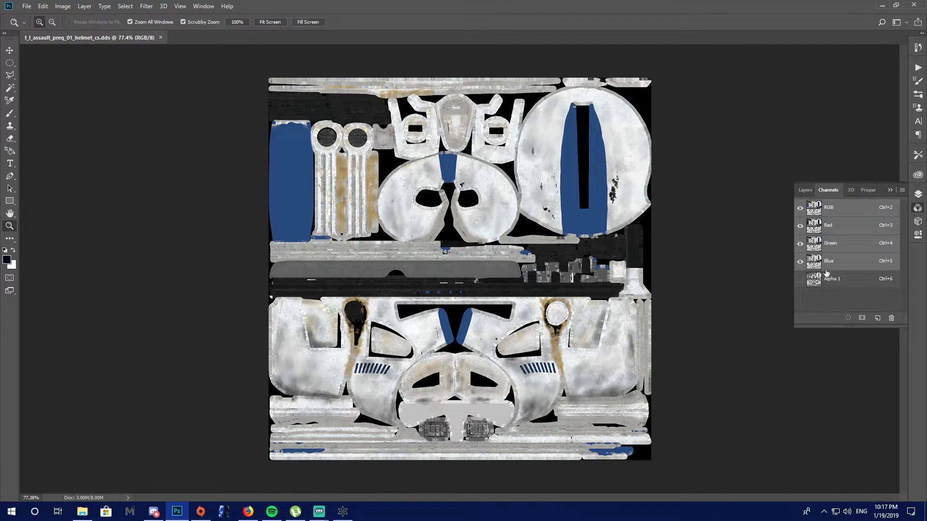
click(853, 278)
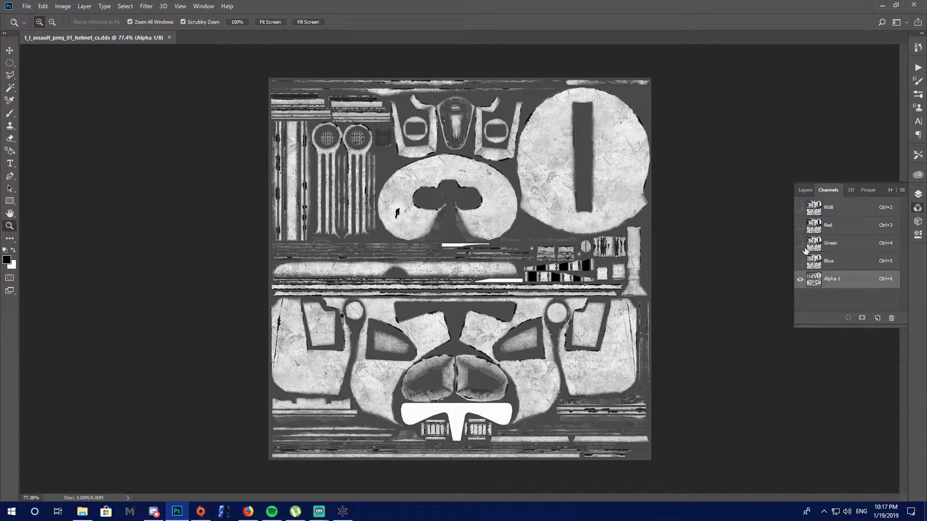
click(848, 207)
Switch to Frosty Editor and inspect the DDS texture's shine and markings on the helmet mesh from several angles
click(343, 511)
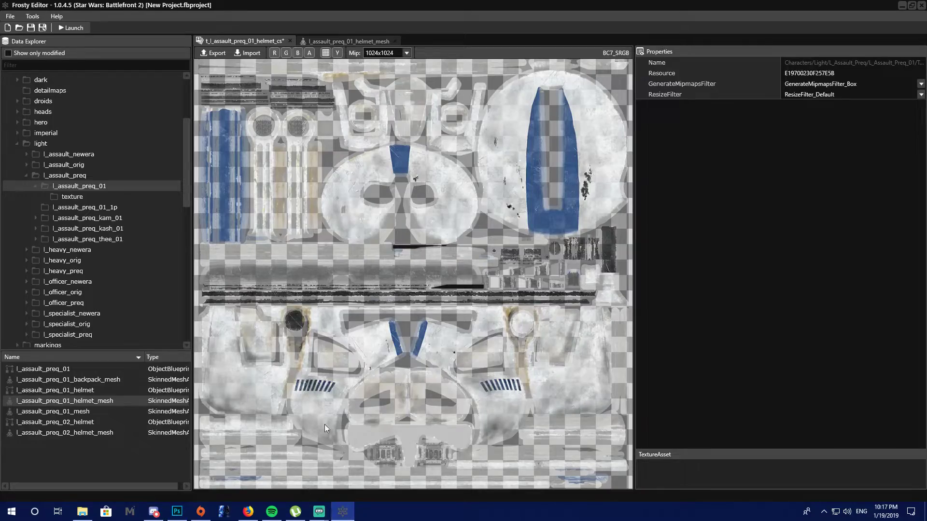
click(348, 42)
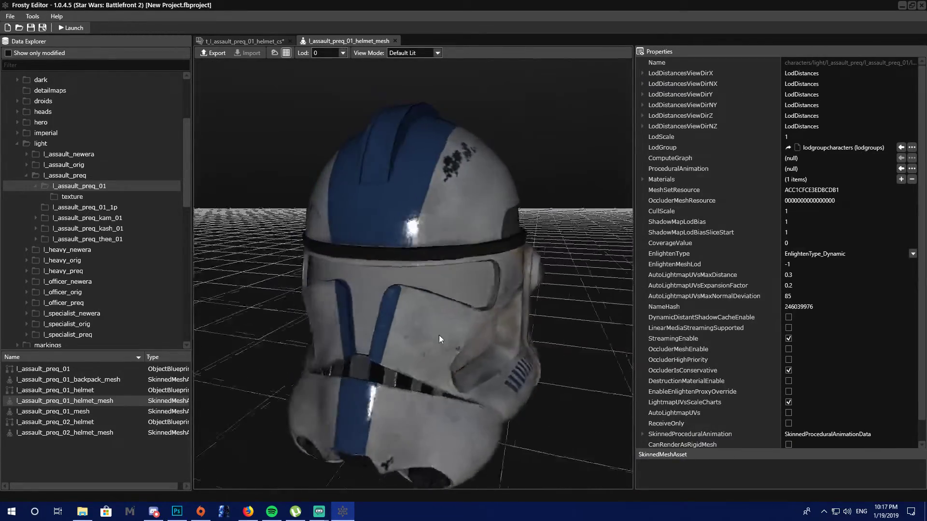
drag(472, 335, 358, 413)
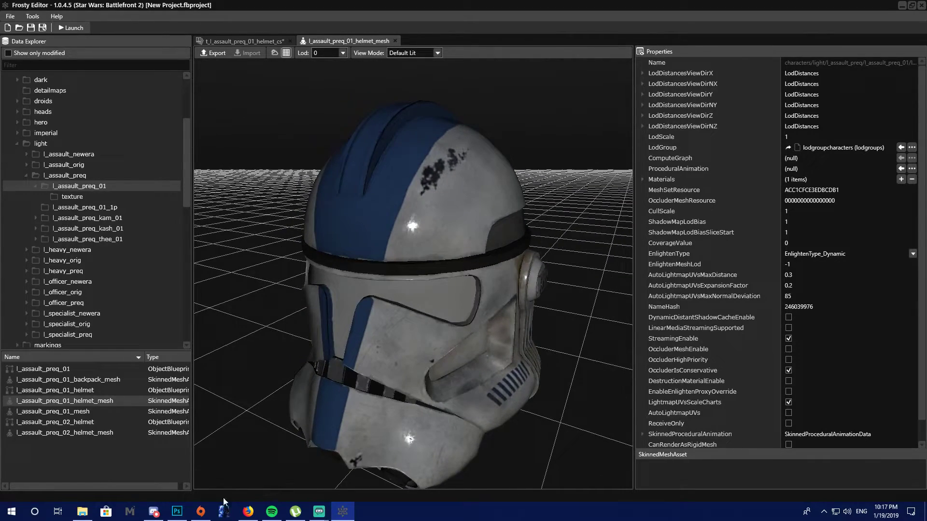
Switch to Photoshop and darken the Alpha 1 channel by lowering its brightness with Brightness/Contrast
click(176, 512)
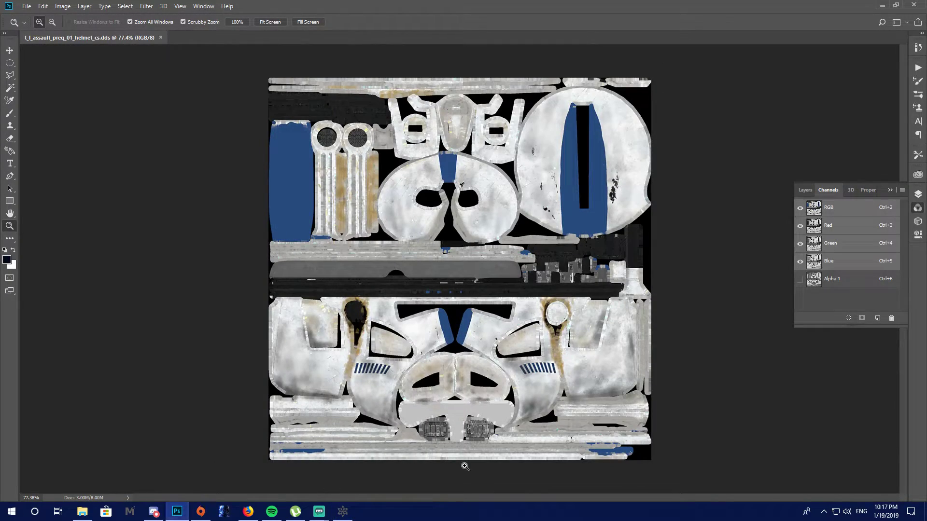
click(827, 280)
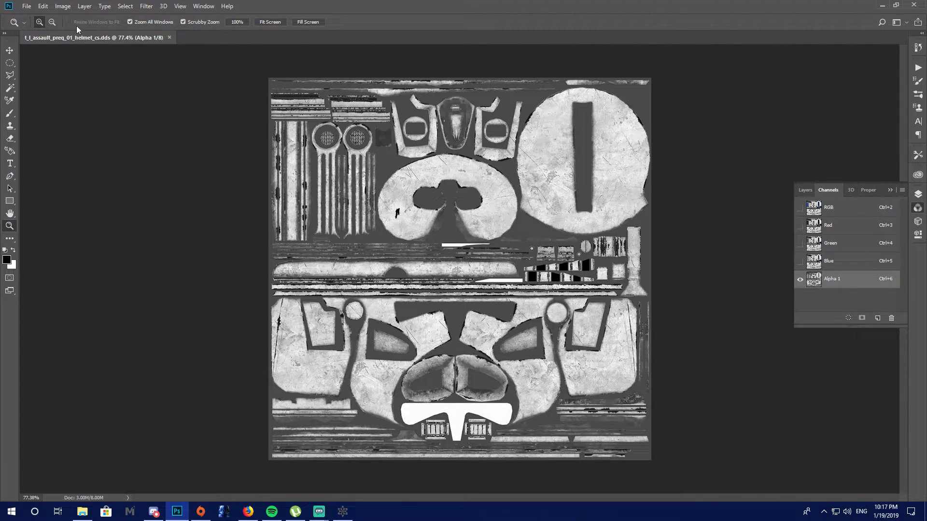
click(62, 6)
mouse_move(83, 34)
click(196, 30)
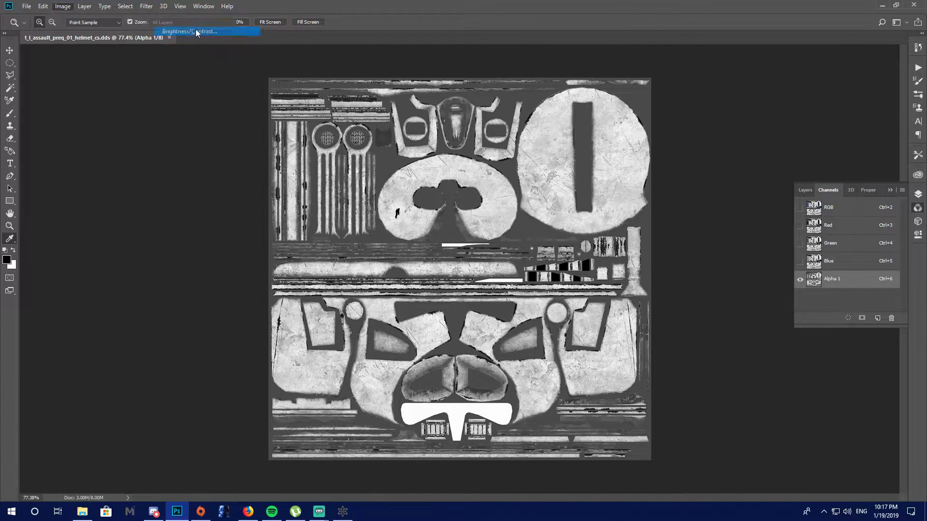
drag(147, 99, 462, 162)
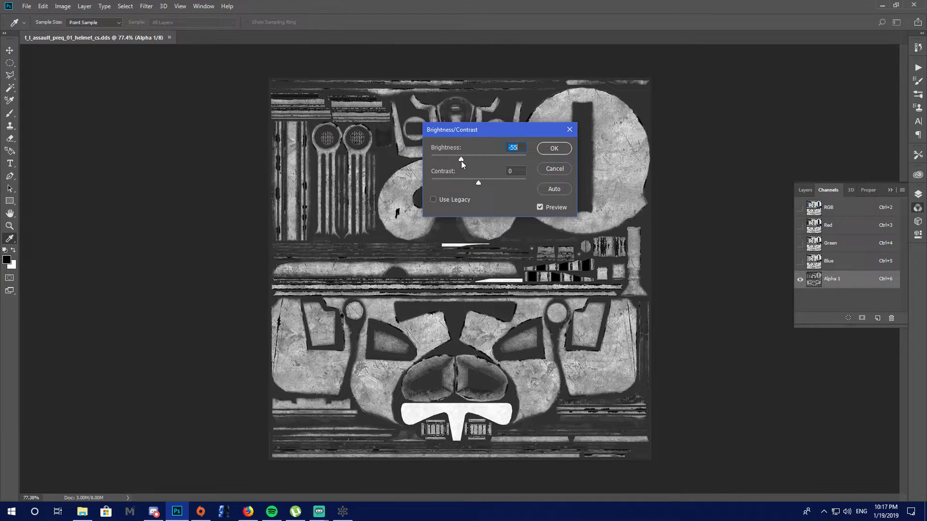
drag(462, 161, 468, 160)
click(554, 148)
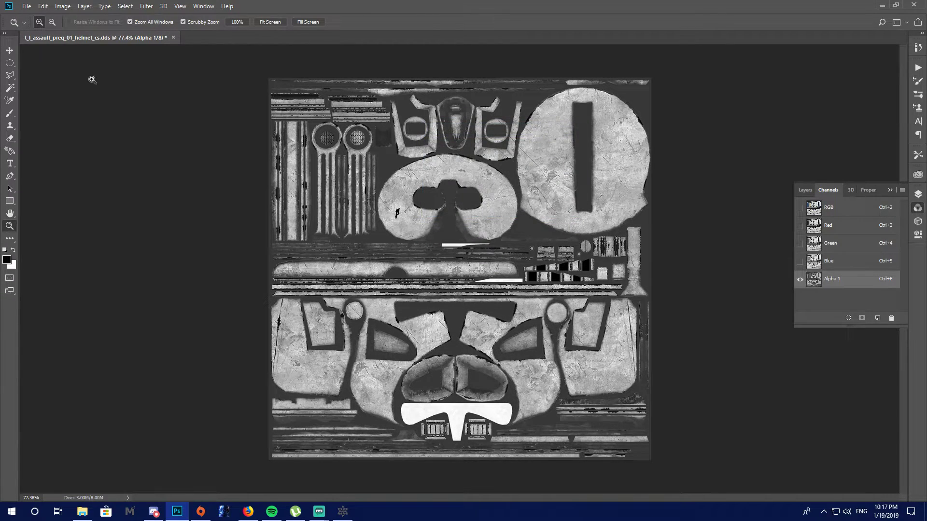
Save the texture as DDS with Color + Alpha, BC7 8bpp Fine (sRGB, DX11+) compression and auto-generated mip maps
click(27, 6)
click(95, 114)
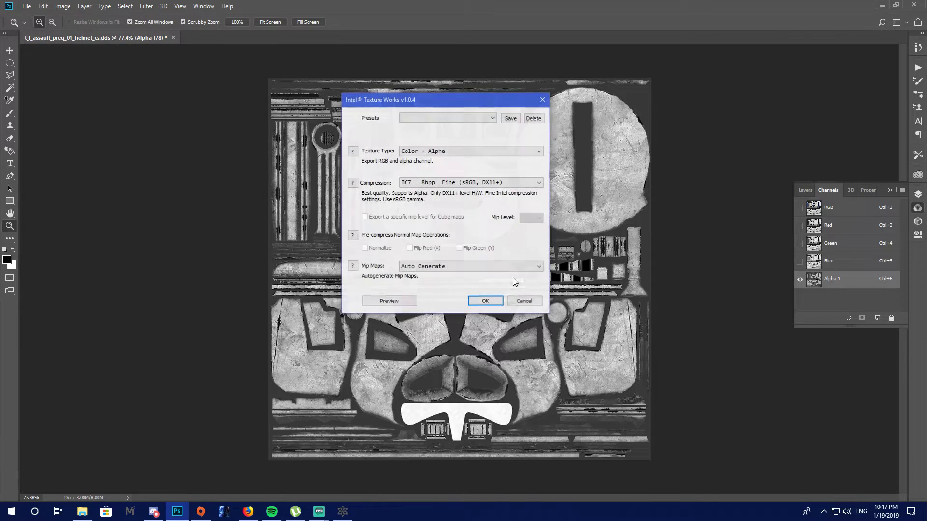
click(513, 277)
Switch to Frosty Editor and import the resaved DDS color texture into t_l_assault_preq_01_helmet_cs
click(342, 511)
click(270, 41)
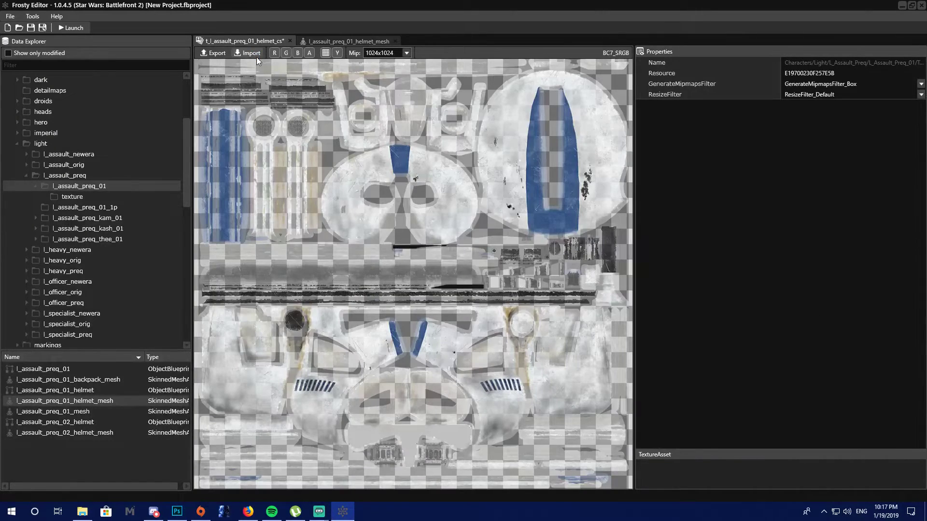
click(251, 53)
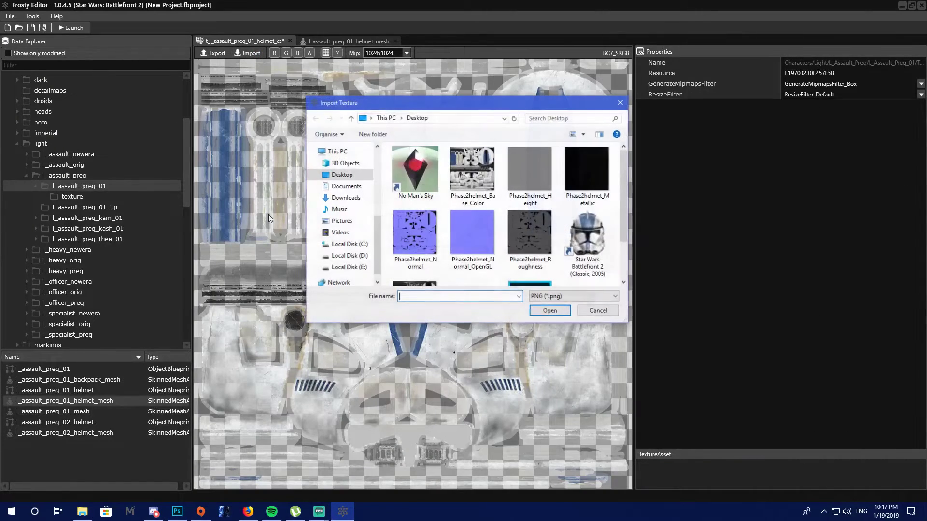
click(586, 296)
click(556, 327)
double_click(530, 171)
click(502, 284)
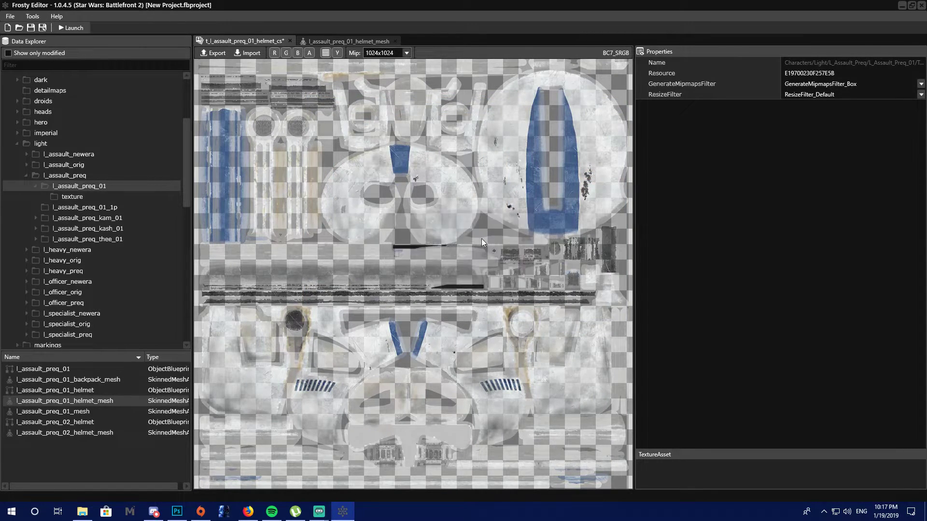
Inspect the reimported texture's shine on the l_assault_preq_01_helmet_mesh preview up close and from a distance
click(349, 41)
drag(384, 285, 412, 302)
scroll(412, 332, up, 2)
scroll(412, 331, down, 3)
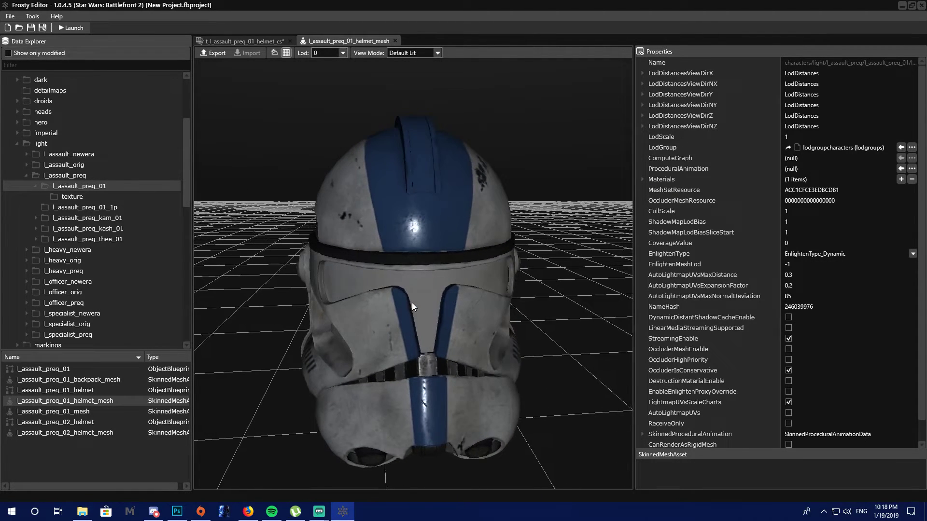
Open the t_l_assault_preq_01_helmet_nm texture from the l_assault_preq_01 texture folder and view its red channel without green
click(83, 199)
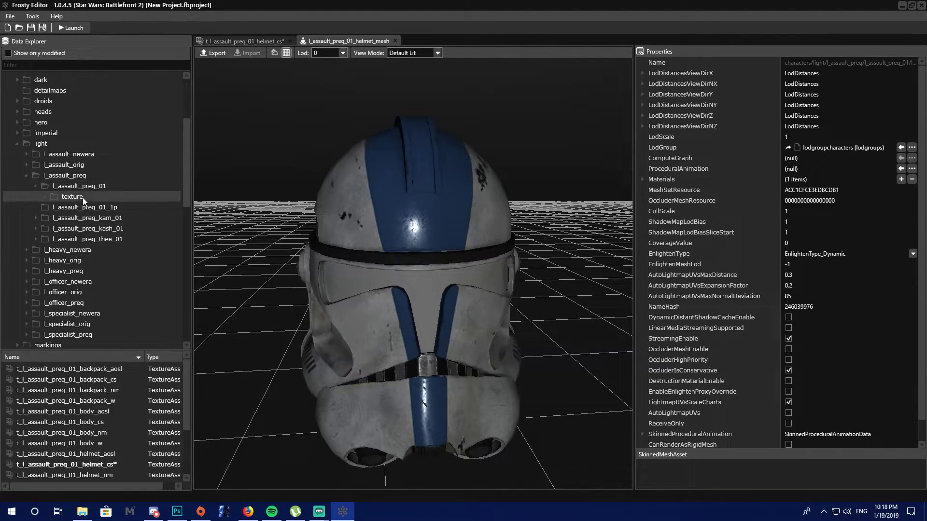
scroll(117, 444, down, 1)
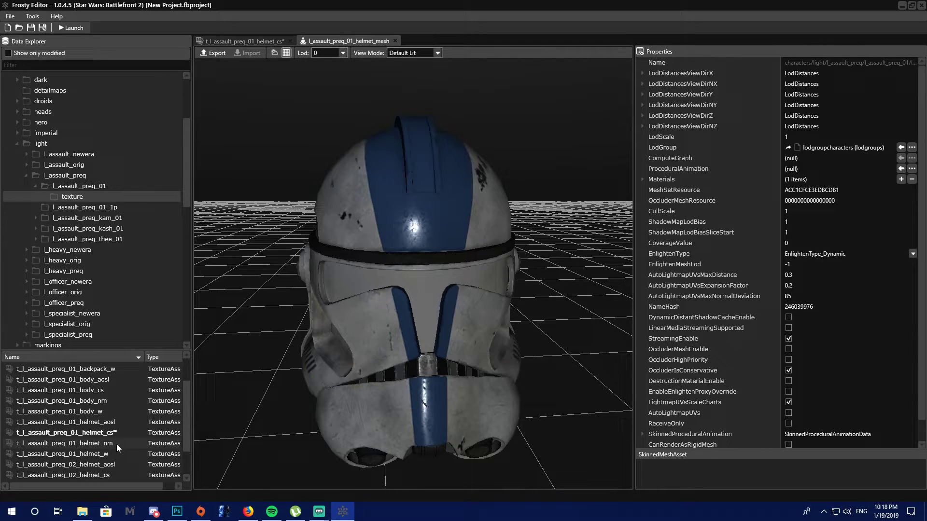
double_click(116, 444)
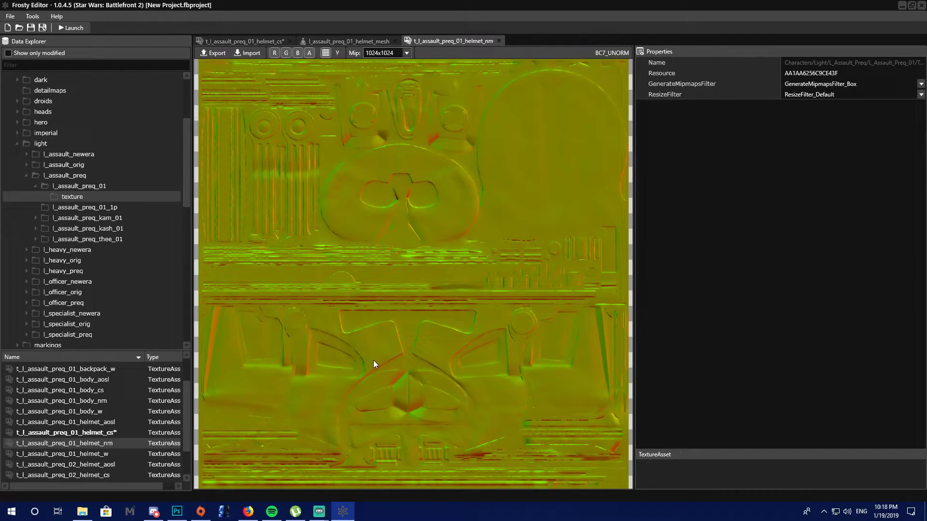
click(286, 53)
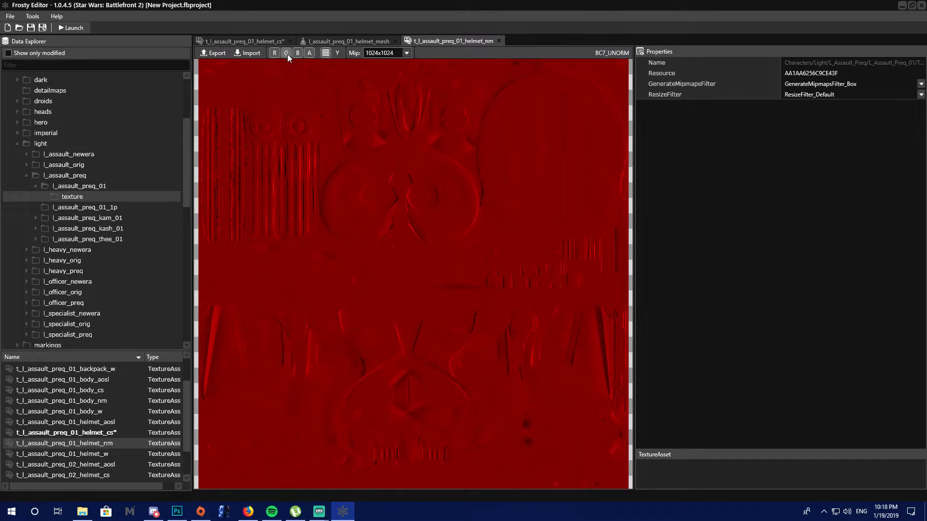
click(288, 53)
Close the helmet color texture and check the helmet mesh's visor before returning to the normal map
click(290, 41)
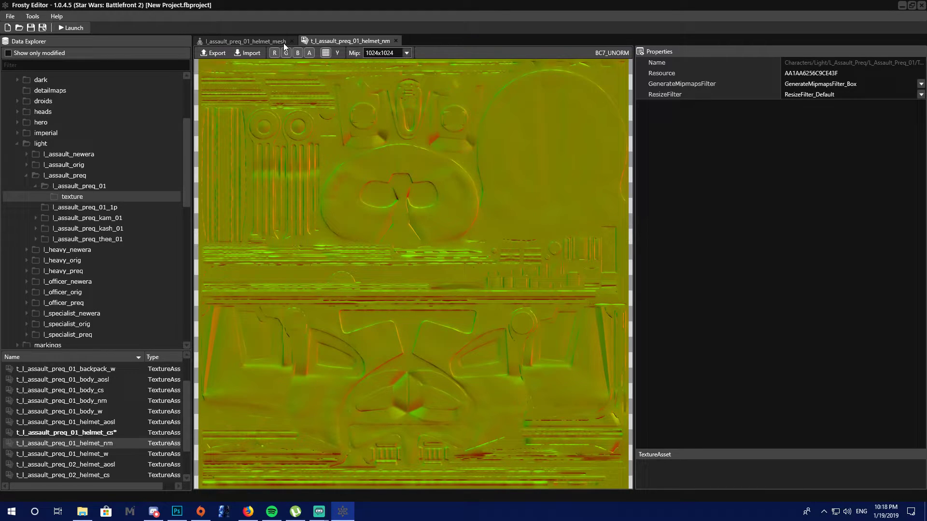
click(279, 42)
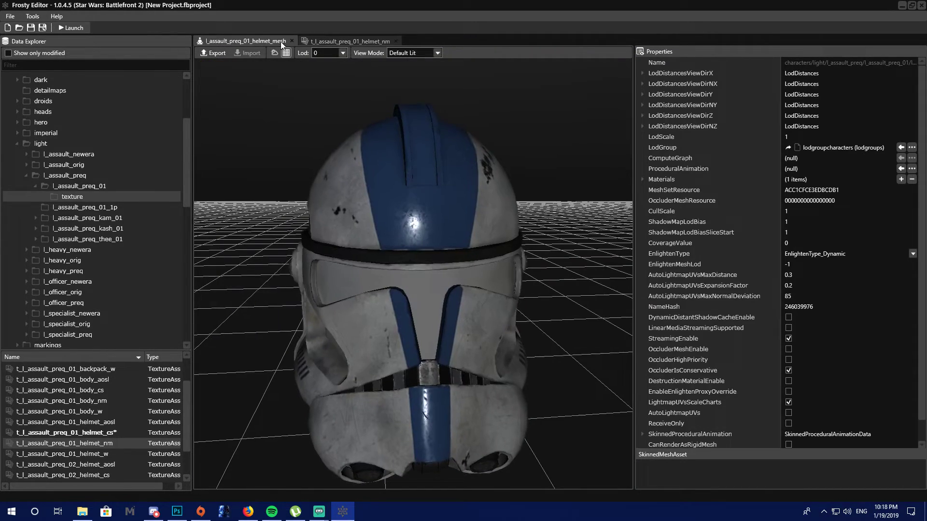
click(337, 42)
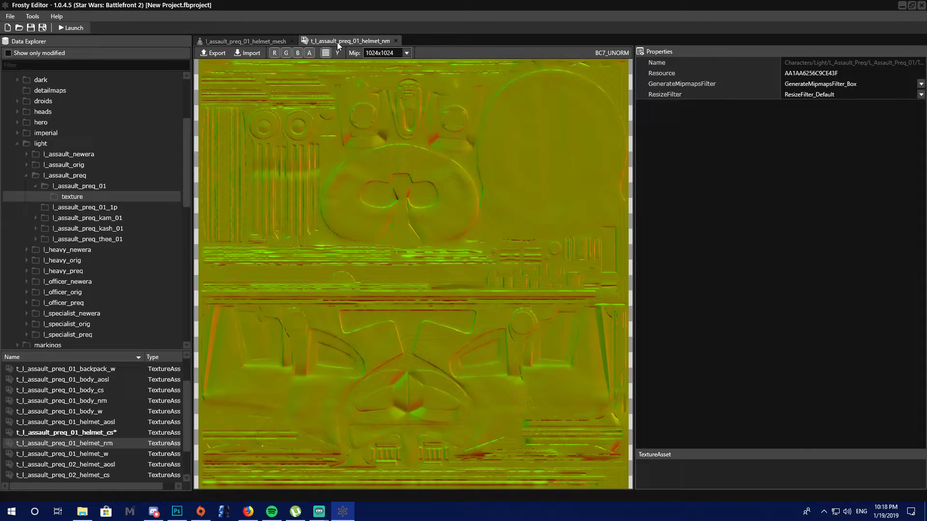
Start importing a DDS file into the helmet normal map and browse Local Disk (E:) to the Mods for BT2 folder
click(252, 53)
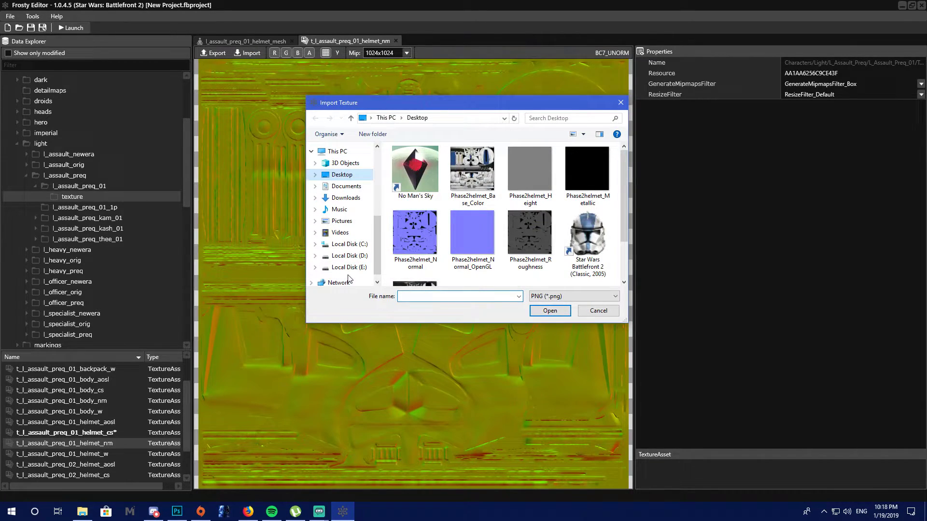
click(346, 267)
scroll(454, 215, down, 5)
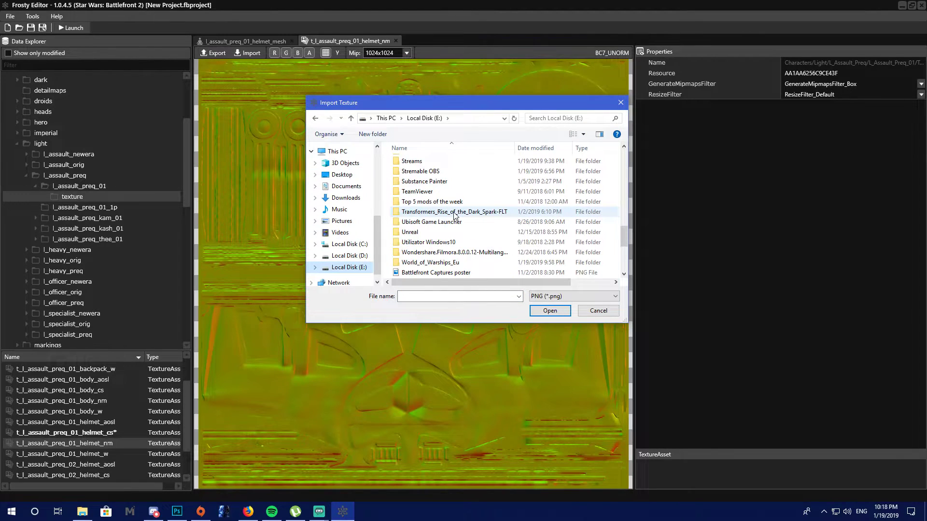
click(573, 296)
click(563, 327)
scroll(500, 239, down, 10)
scroll(499, 240, down, 1)
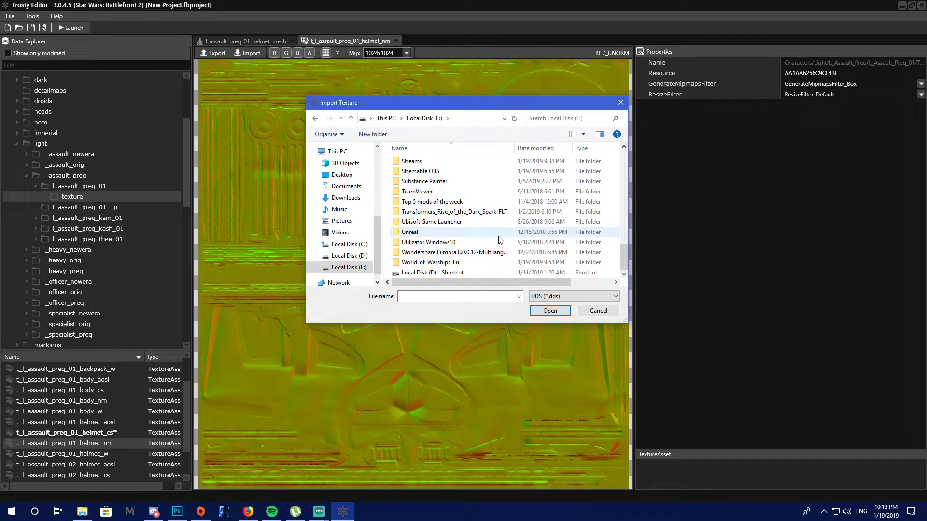
scroll(499, 239, up, 7)
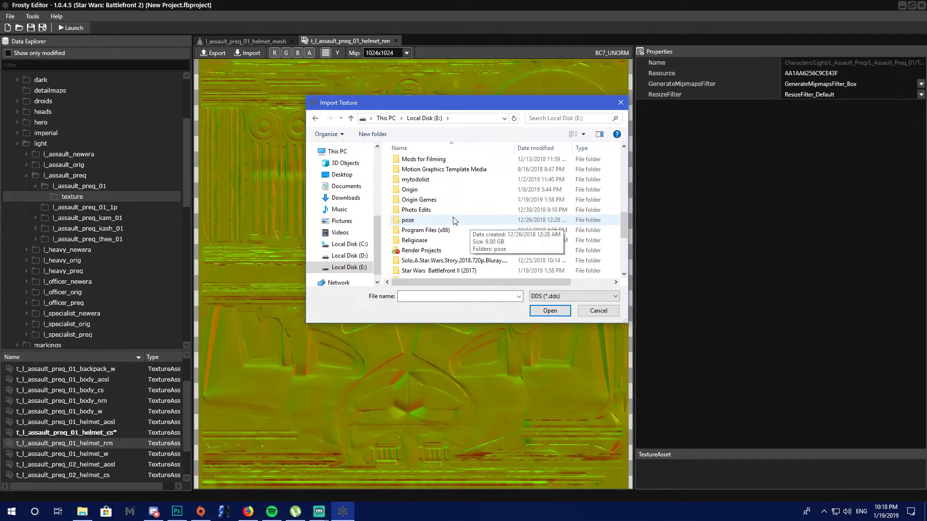
double_click(427, 203)
scroll(428, 205, down, 6)
scroll(428, 206, down, 6)
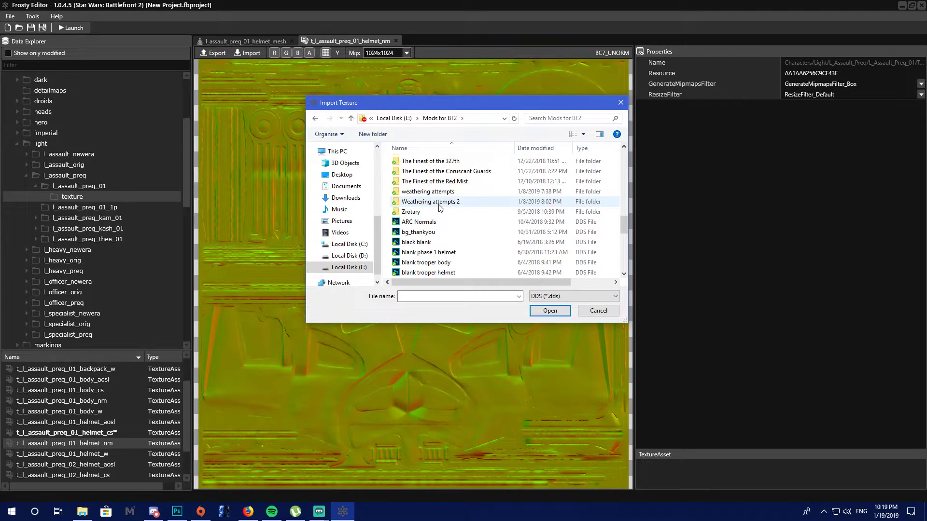
Import the replacement helmet normal map DDS from the Mods for BT2 folder
double_click(440, 202)
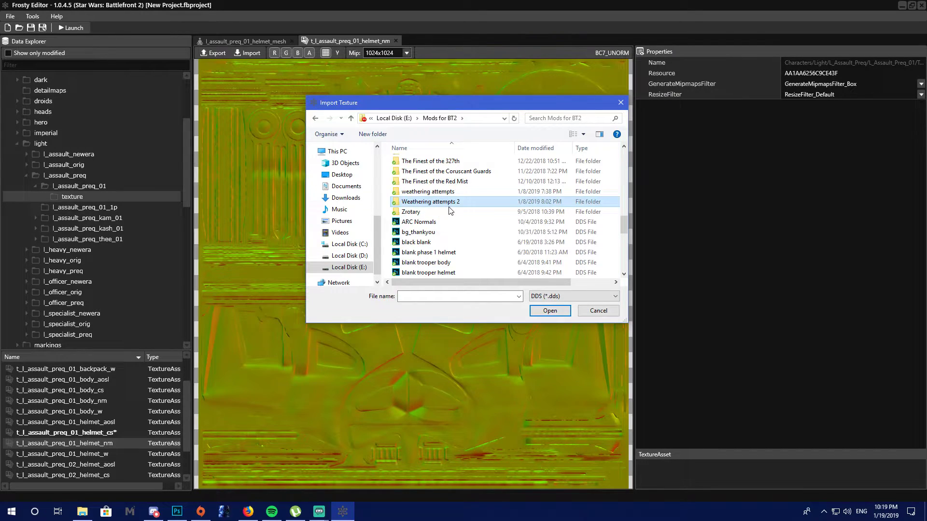
click(389, 119)
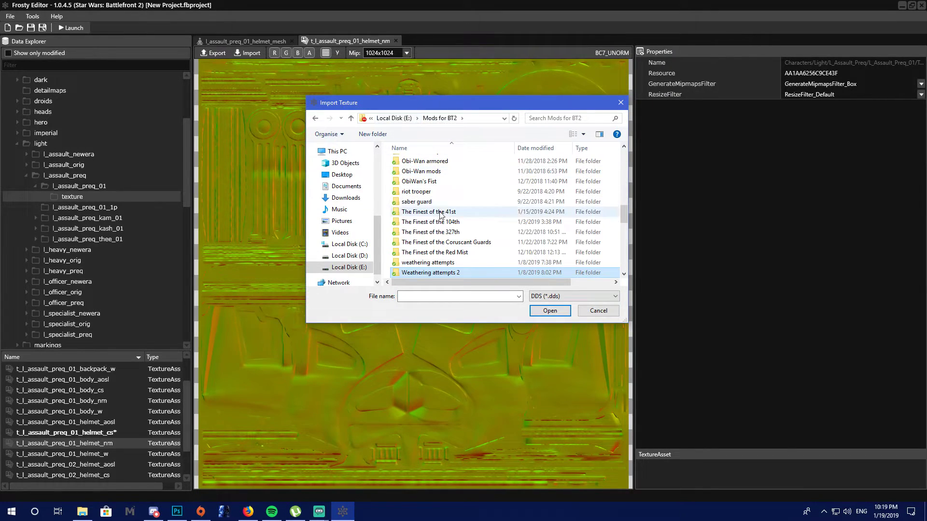
scroll(471, 262, down, 5)
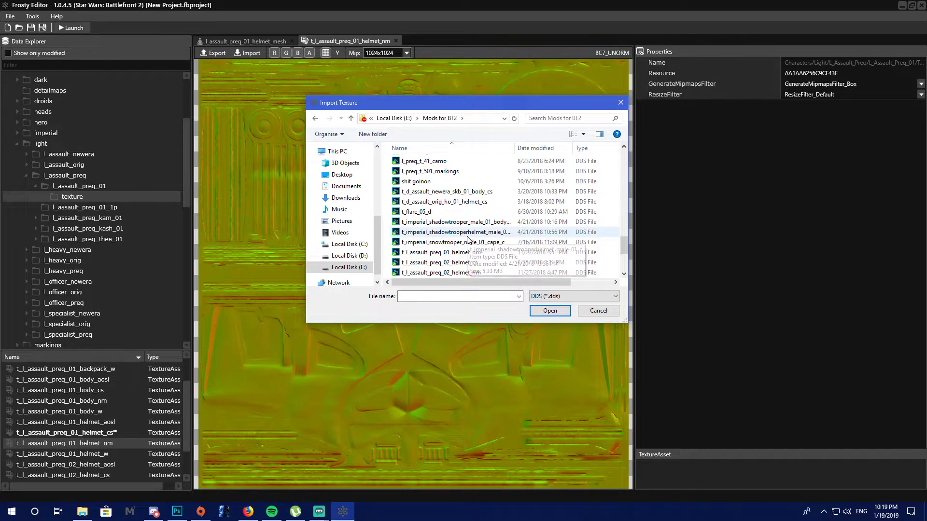
double_click(474, 221)
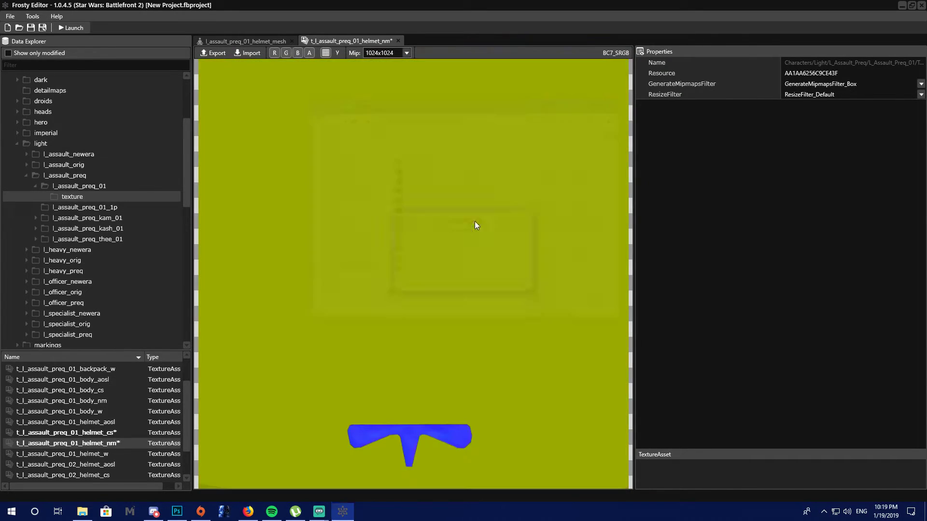
click(508, 284)
Inspect the visor of the helmet mesh with the imported normal map from the front and the side
click(253, 39)
mouse_move(455, 315)
mouse_down()
mouse_move(478, 276)
mouse_move(489, 313)
mouse_move(413, 312)
mouse_move(494, 316)
mouse_move(511, 339)
mouse_move(448, 334)
mouse_move(444, 318)
mouse_move(476, 297)
mouse_move(410, 310)
mouse_move(455, 314)
mouse_move(434, 311)
mouse_move(442, 297)
mouse_move(450, 303)
mouse_up()
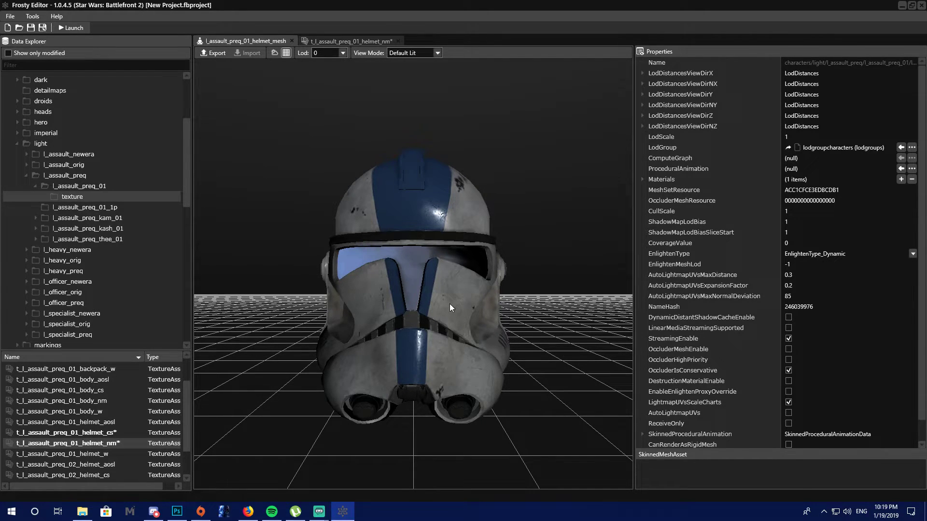
drag(450, 303, 436, 331)
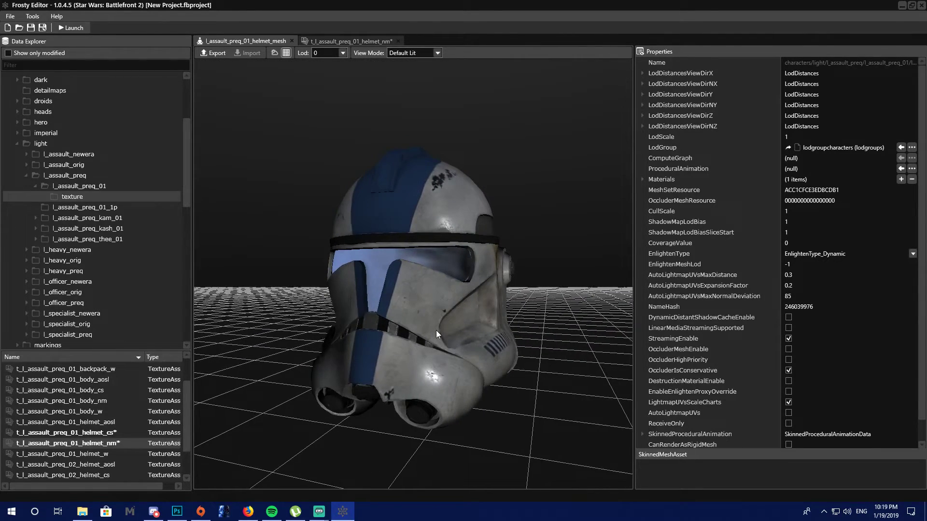
Launch Star Wars Battlefront II from Frosty Editor with the modified helmet and stay in the game while it loads
click(76, 28)
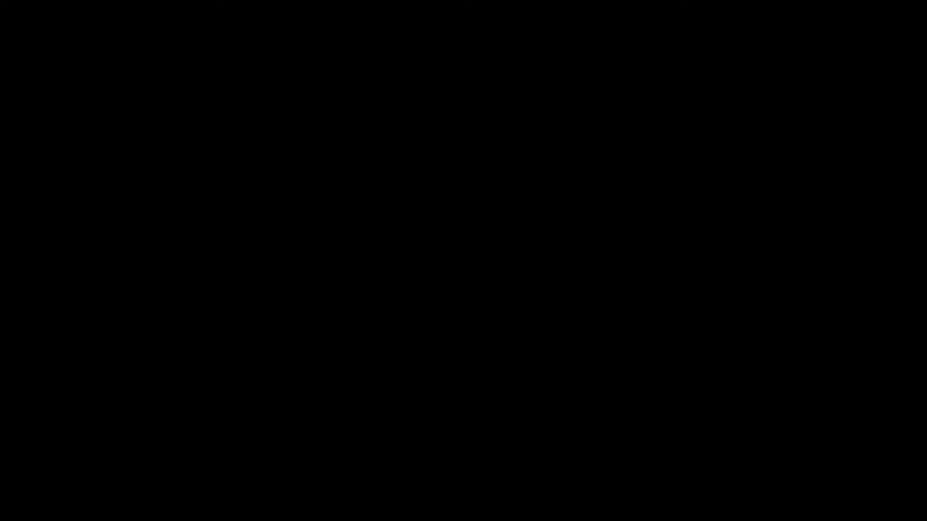
key(super)
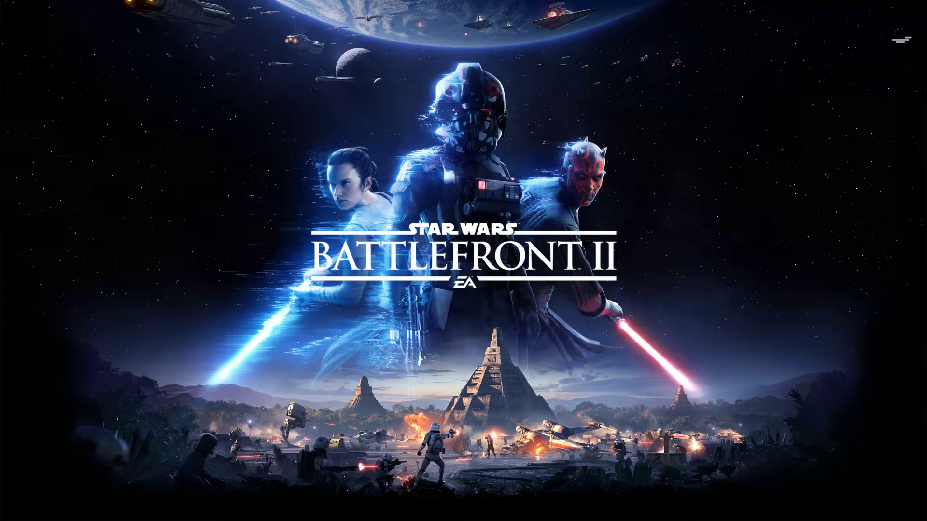
key(super)
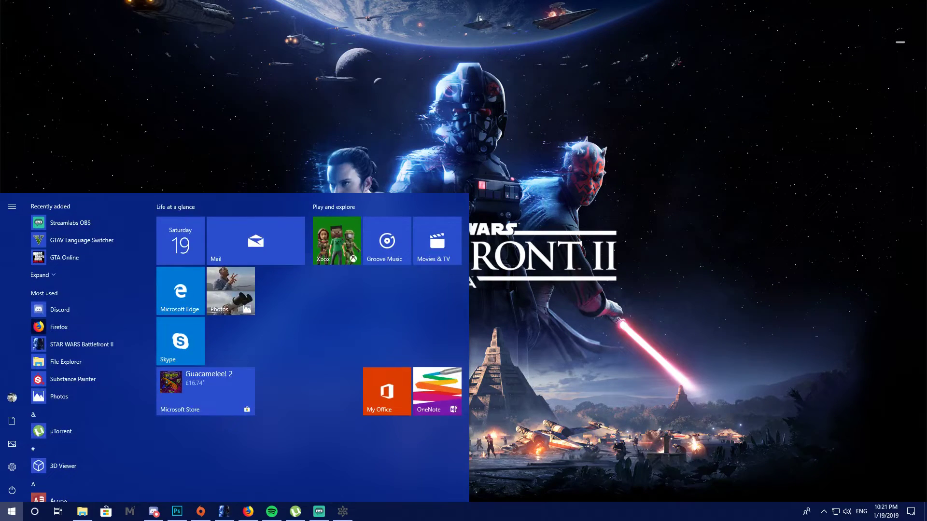
key(super)
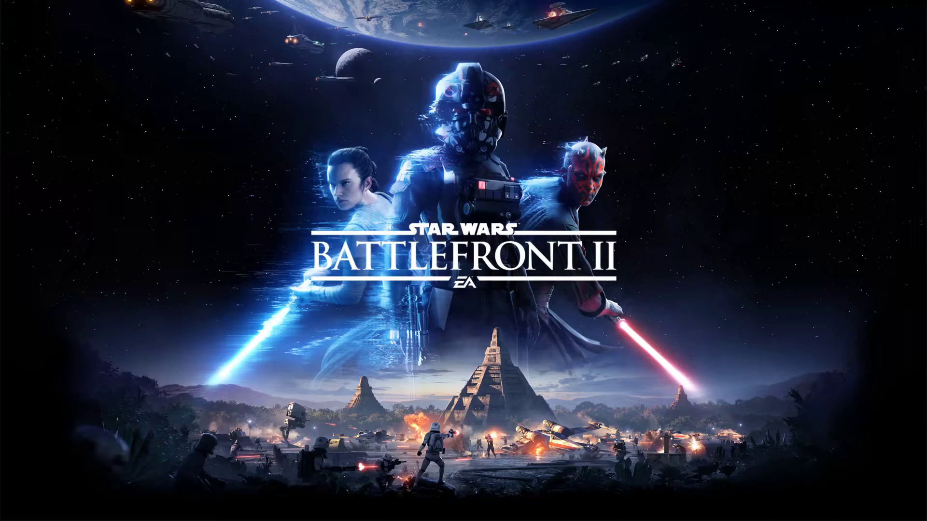
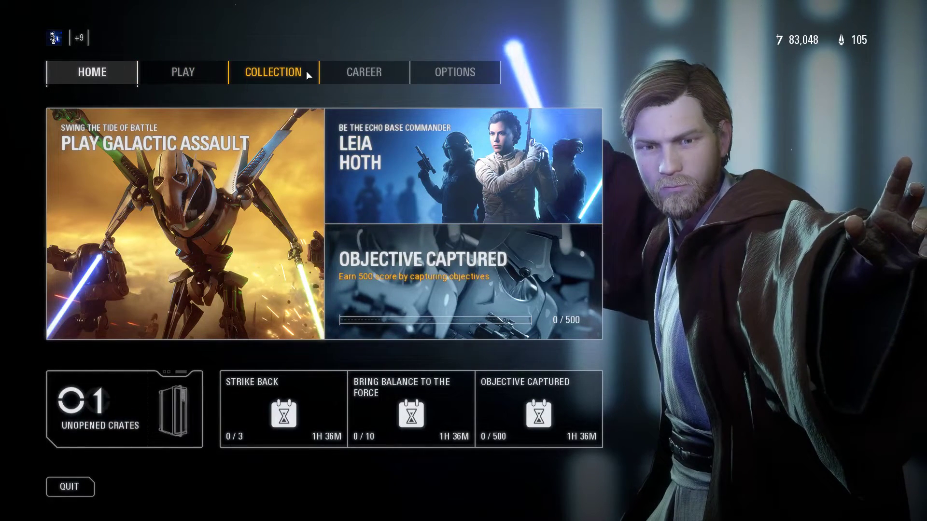
click(268, 71)
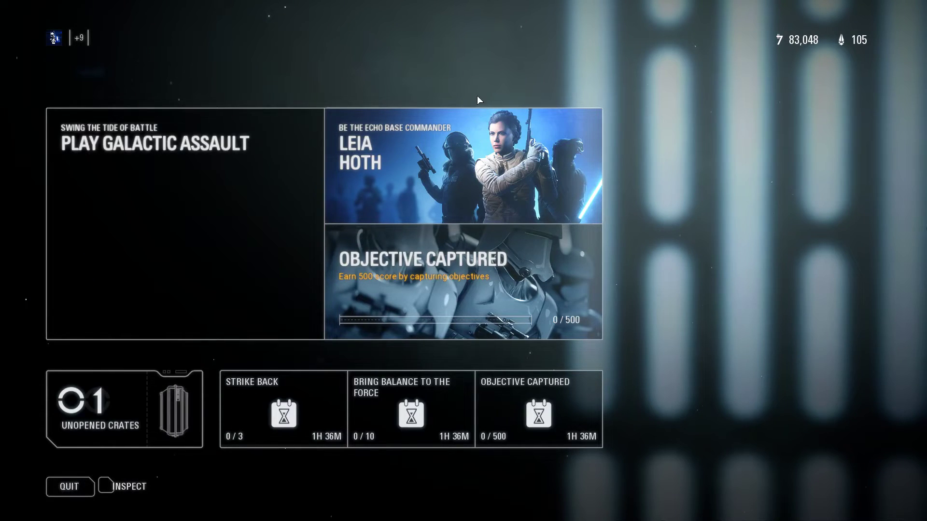
click(482, 116)
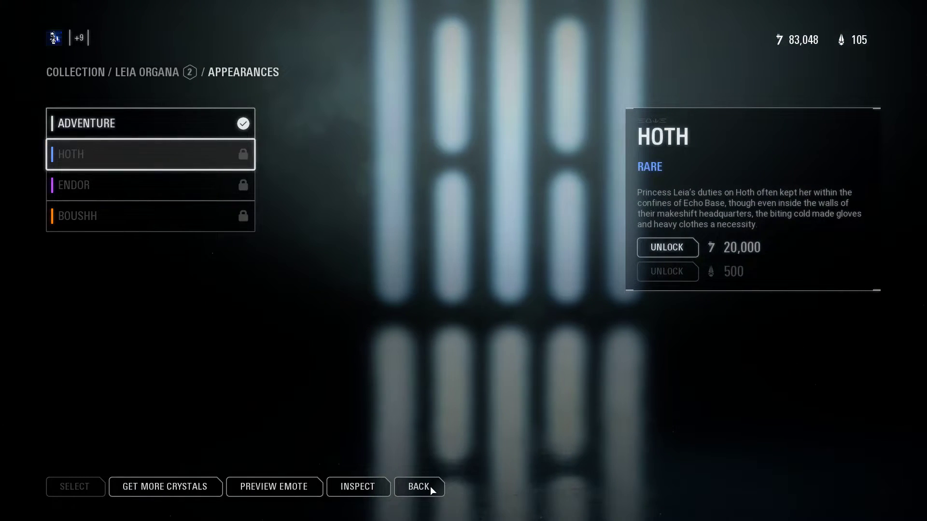
click(419, 490)
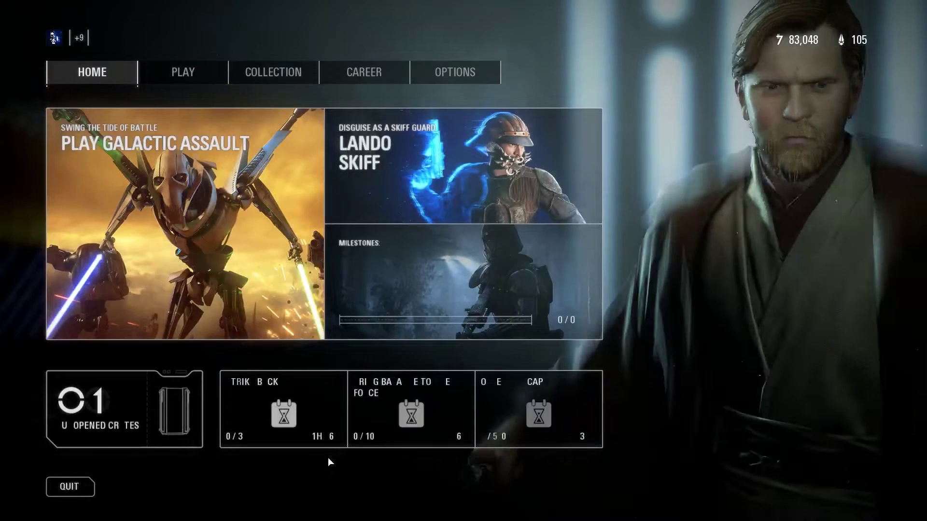
Check the master volume in the game's audio options and return to the options overview
click(446, 73)
click(367, 387)
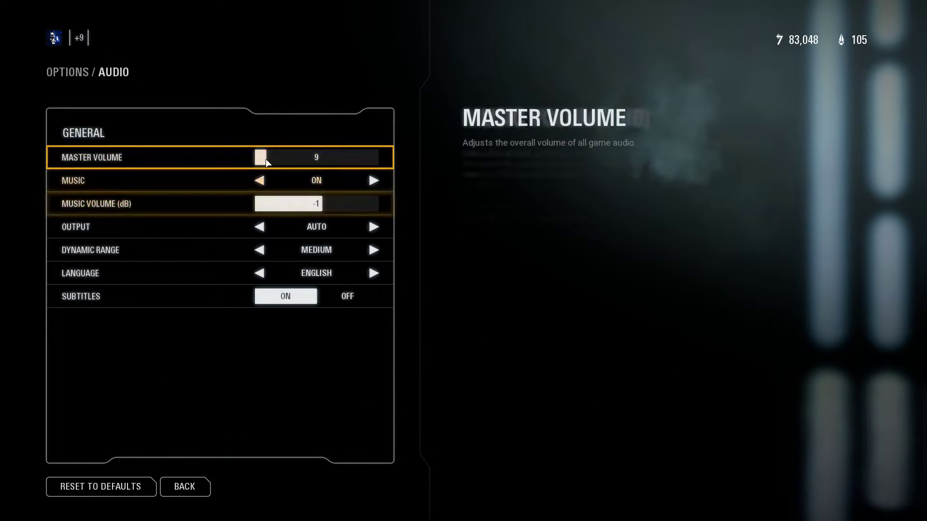
click(198, 492)
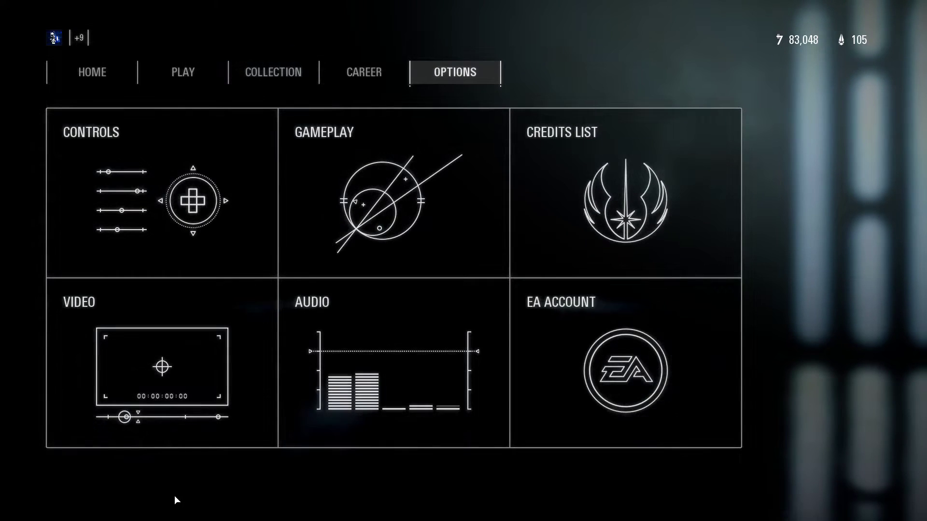
Open the Assault class customization in the collection and inspect the Galactic Republic trooper's helmet up close
click(265, 70)
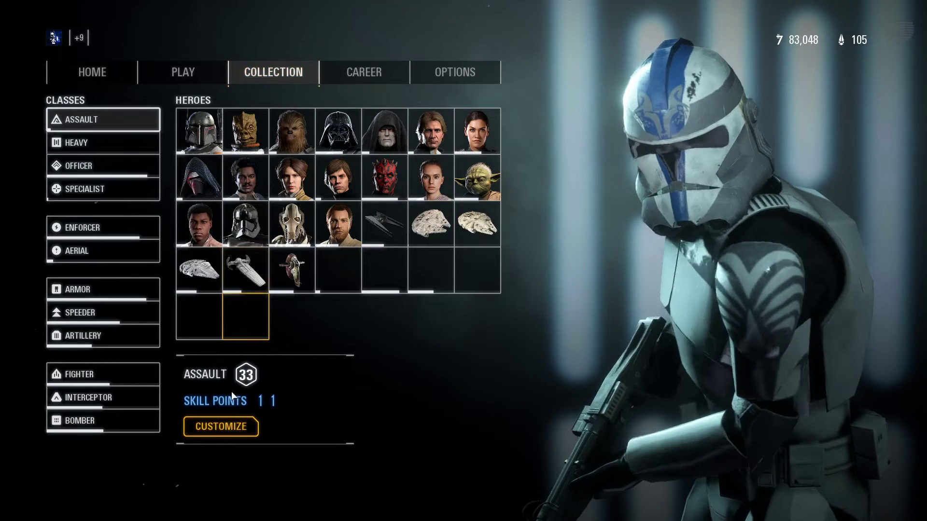
click(224, 426)
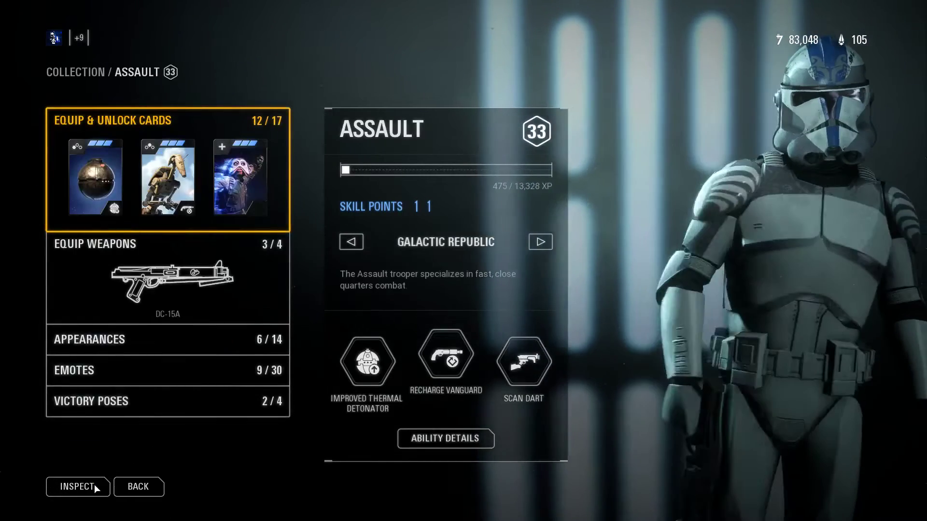
click(92, 485)
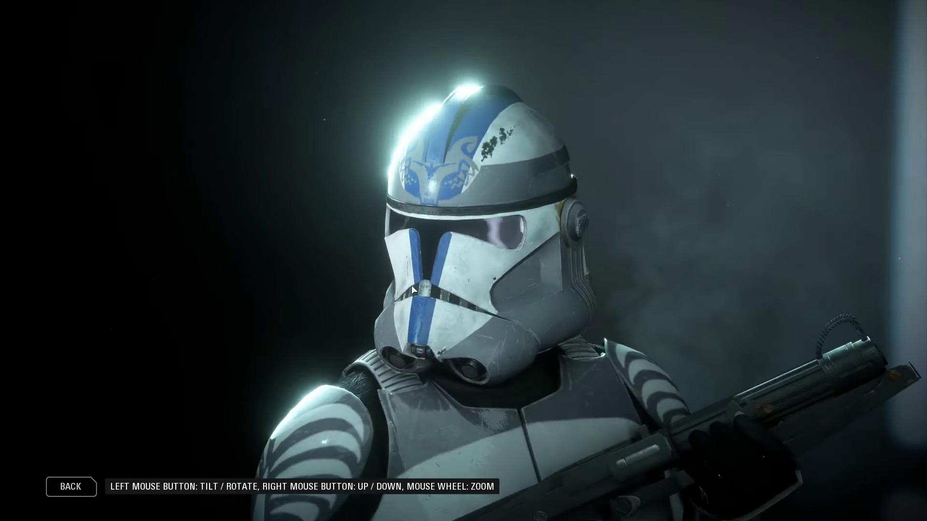
Inspect the Galactic Republic Assault trooper's helmet from several angles and zoom distances in the inspection view
drag(411, 286, 491, 256)
drag(429, 263, 400, 306)
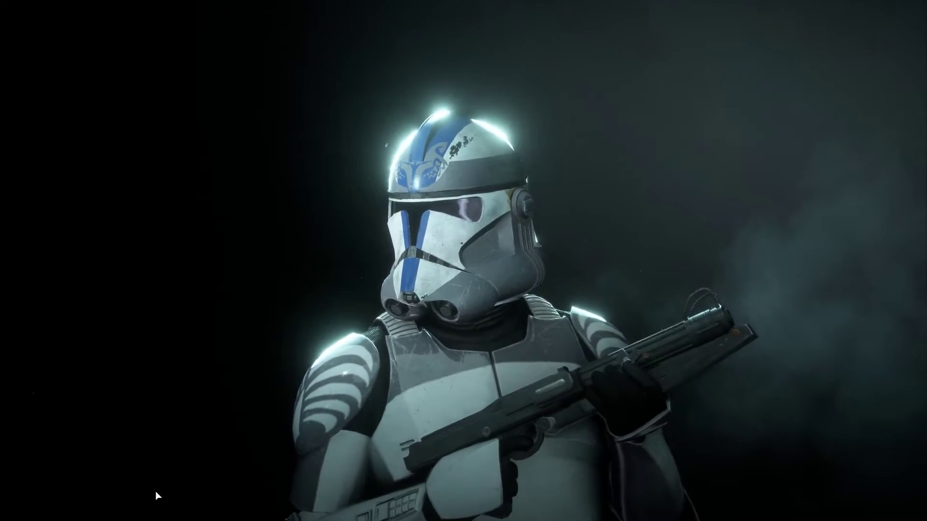
click(65, 485)
click(65, 485)
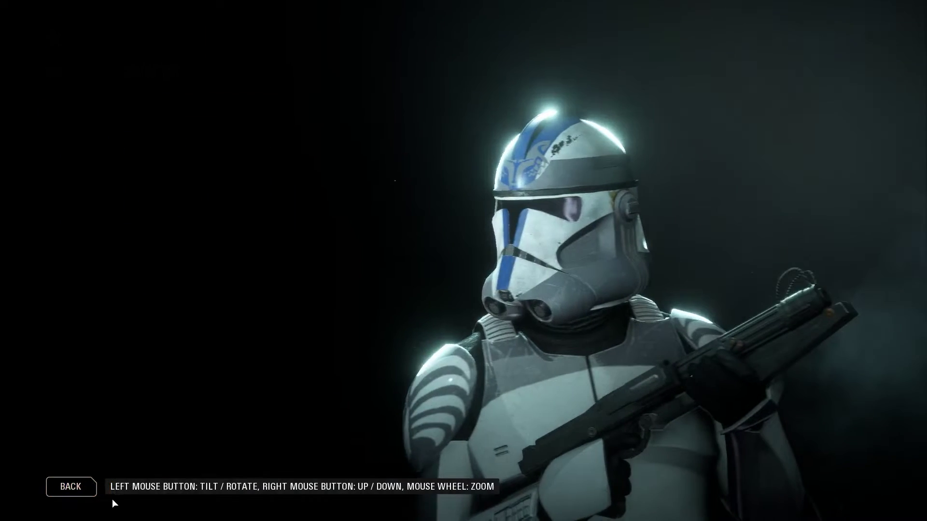
key(Escape)
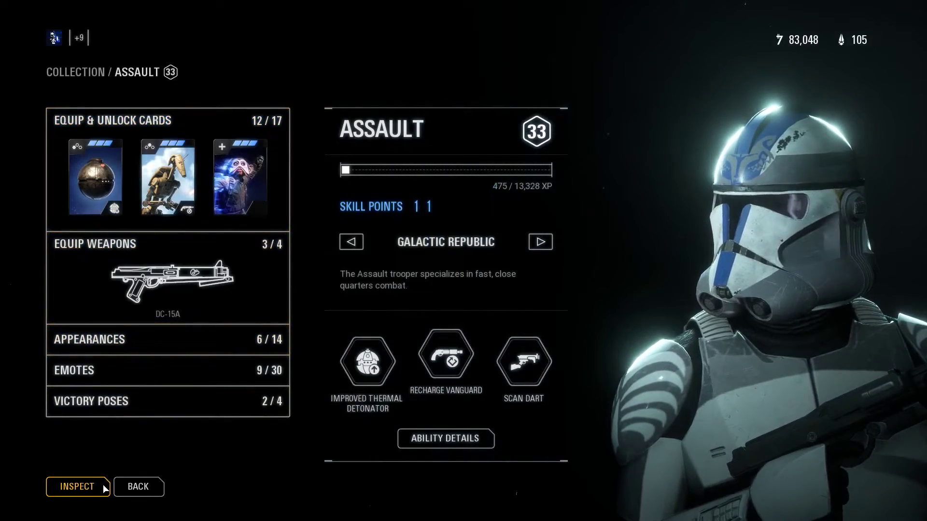
click(102, 485)
drag(452, 289, 554, 5)
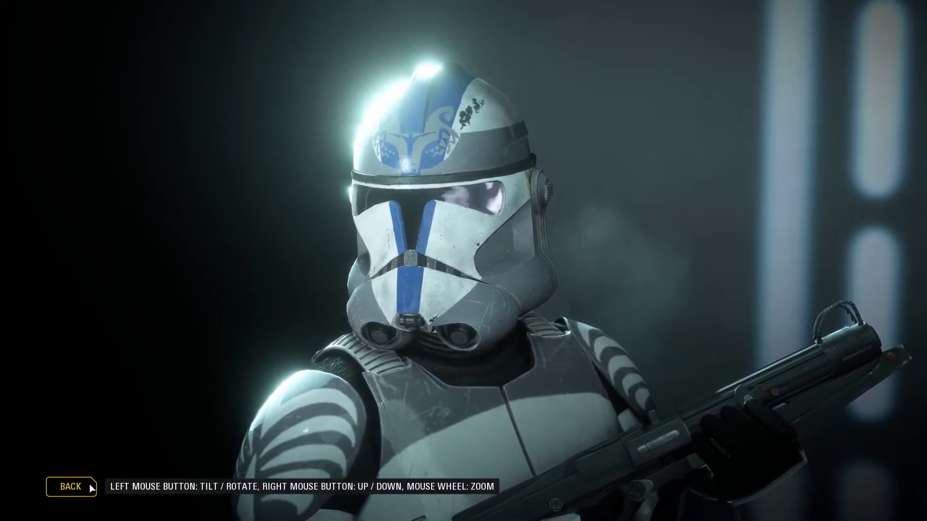
View the Heavy class trooper in the collection and quit the game from the home screen
click(89, 485)
click(126, 488)
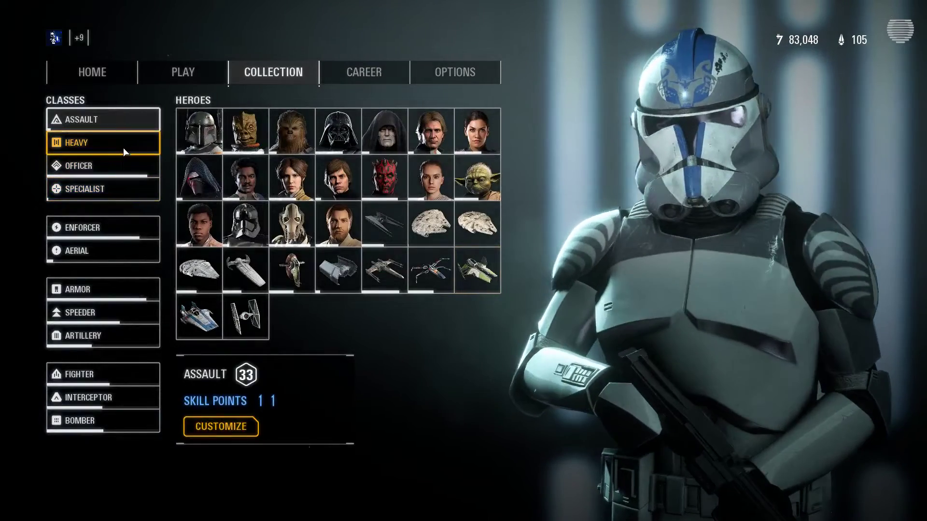
click(124, 149)
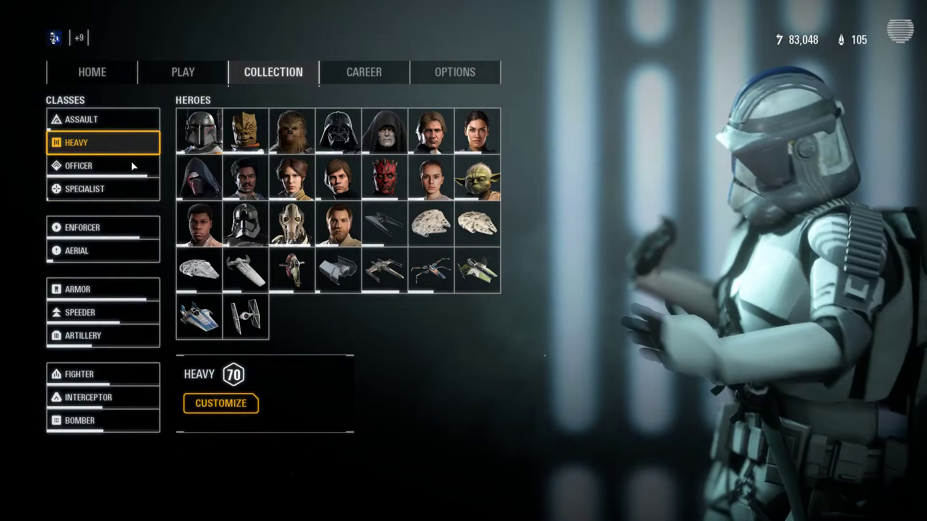
click(97, 83)
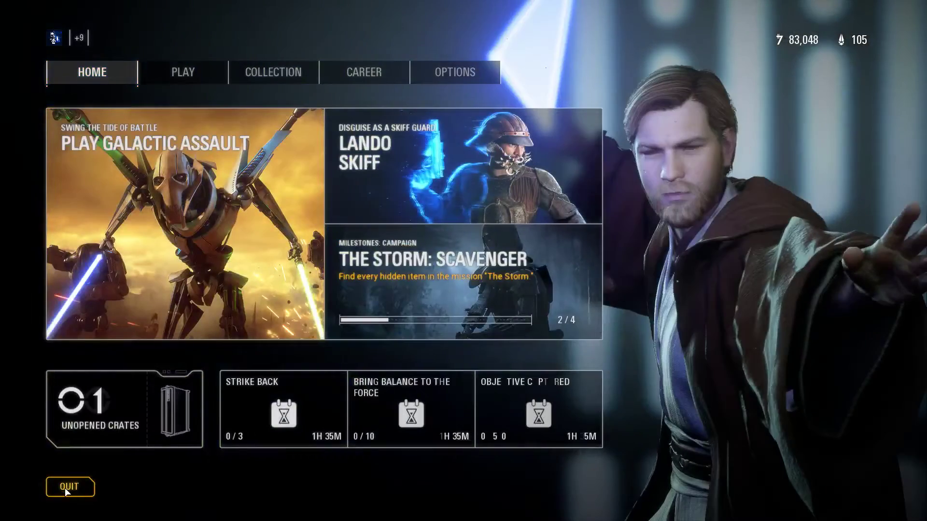
click(68, 488)
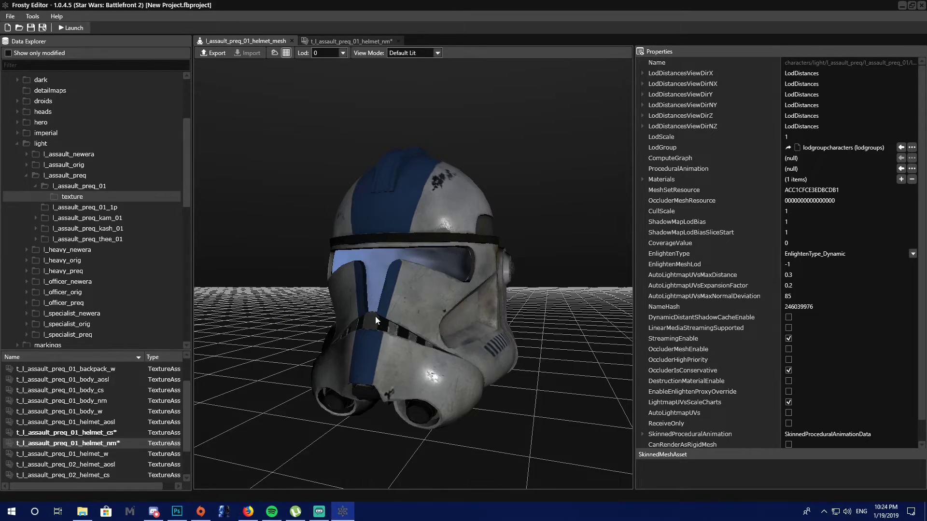
Look over the helmet mesh in Frosty Editor and start a new project without saving the current changes
mouse_move(375, 316)
mouse_down()
mouse_move(398, 328)
mouse_move(361, 323)
mouse_move(403, 331)
mouse_move(395, 395)
mouse_move(423, 397)
mouse_move(441, 350)
mouse_move(421, 349)
mouse_move(441, 340)
mouse_move(419, 326)
mouse_move(359, 317)
mouse_move(386, 317)
mouse_move(378, 315)
mouse_up()
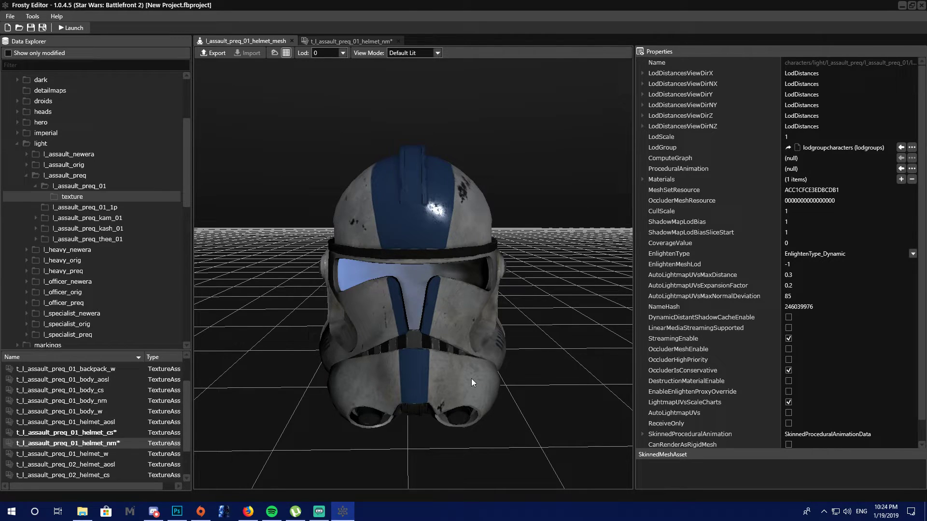
click(9, 28)
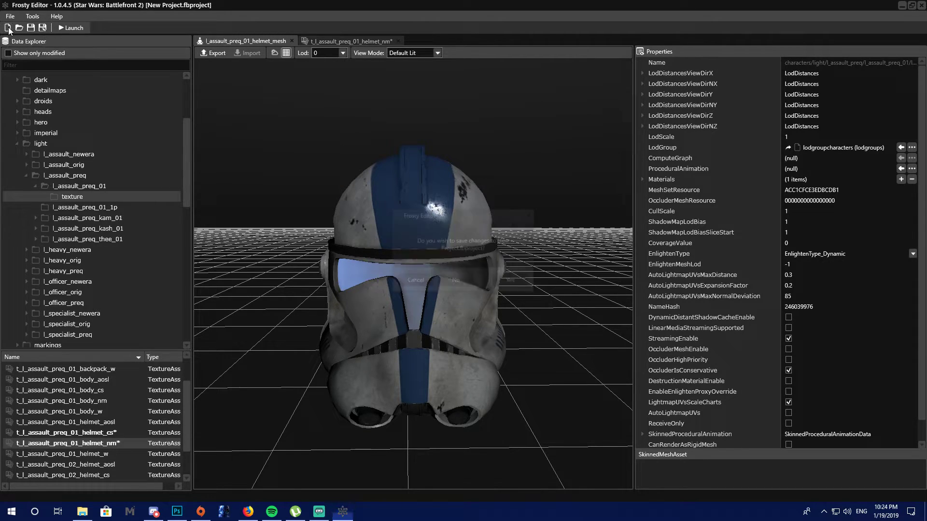
click(455, 285)
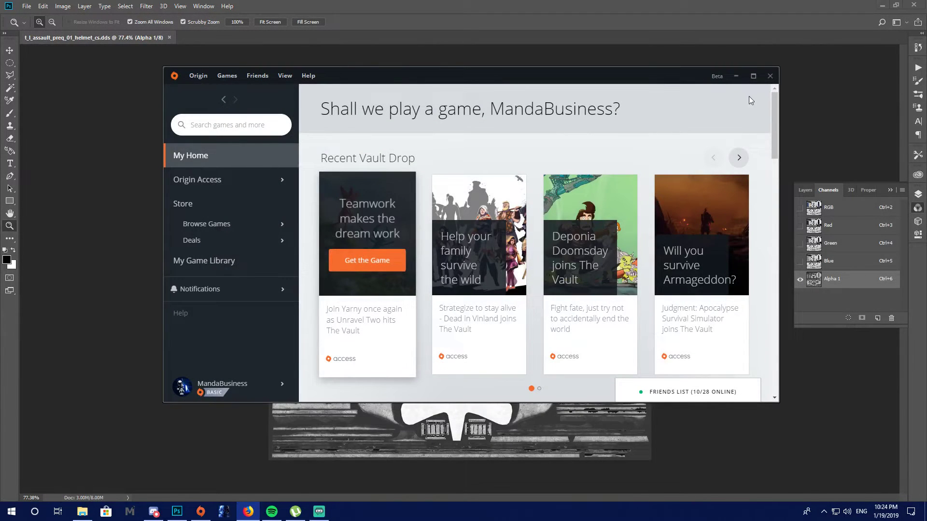
Clear the open windows and delete the Phase2helmet texture files and both t_l_assault_preq_01_helmet_cs files from the desktop
click(740, 76)
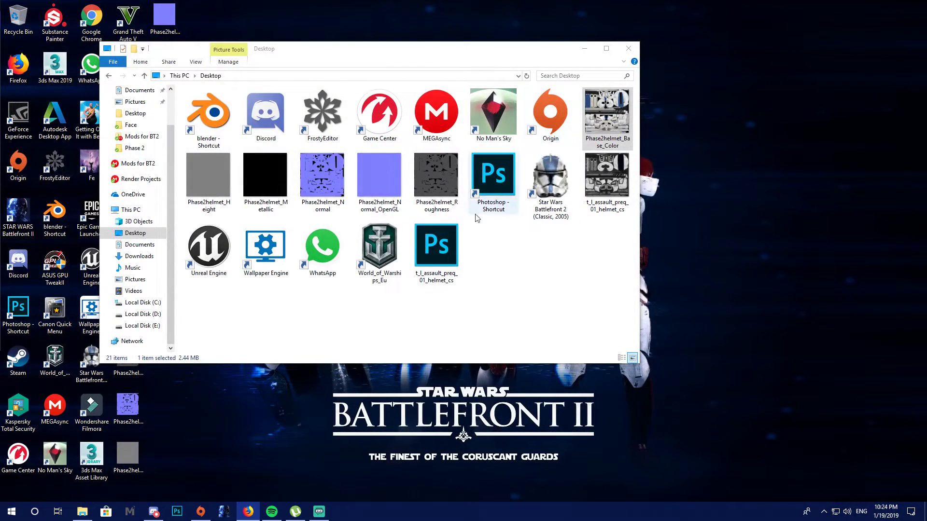
key(super+d)
drag(152, 471, 124, 157)
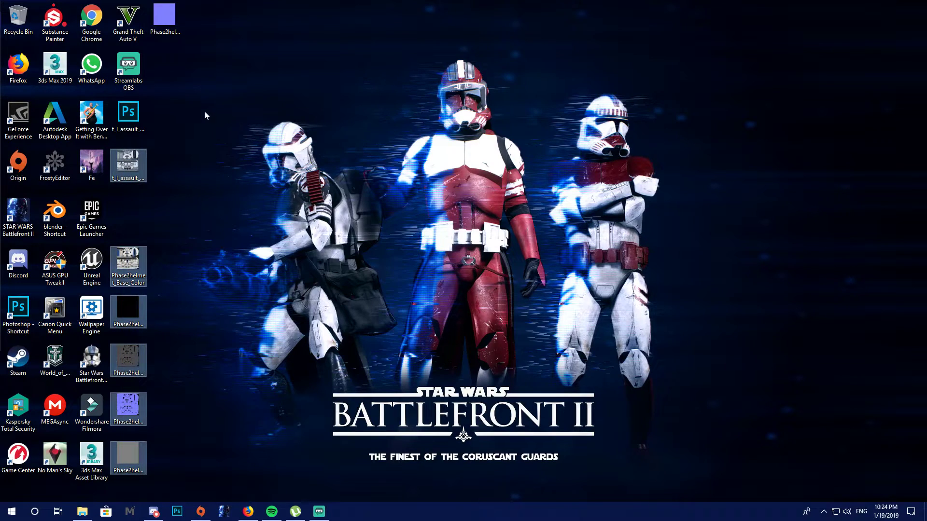
ctrl+click(162, 20)
ctrl+click(129, 114)
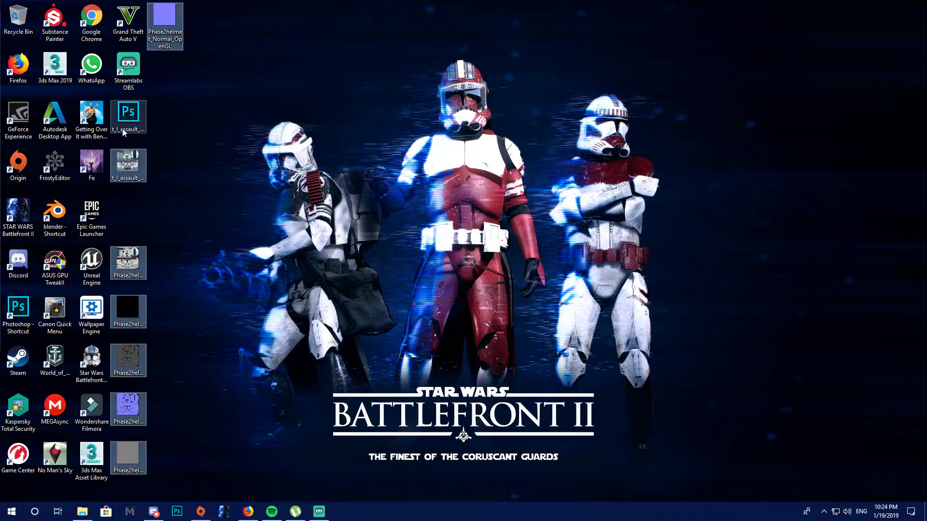
right_click(137, 120)
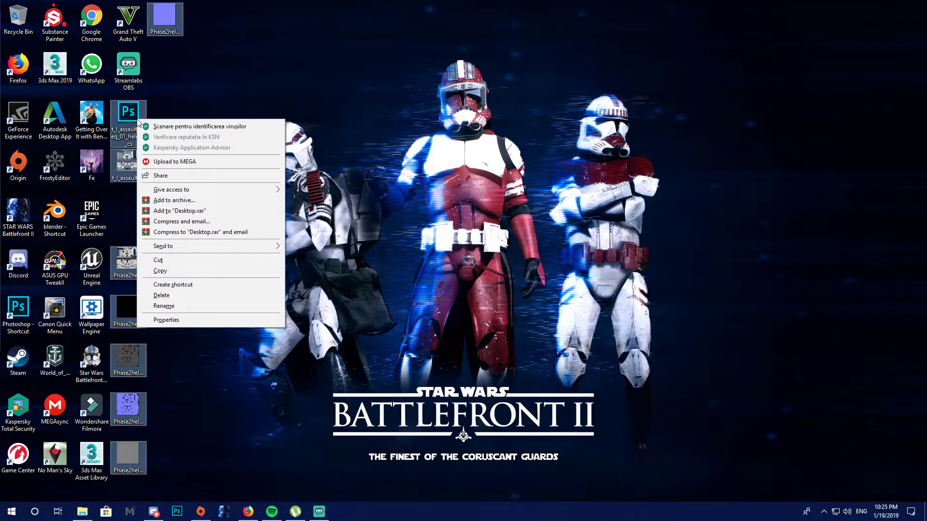
click(190, 296)
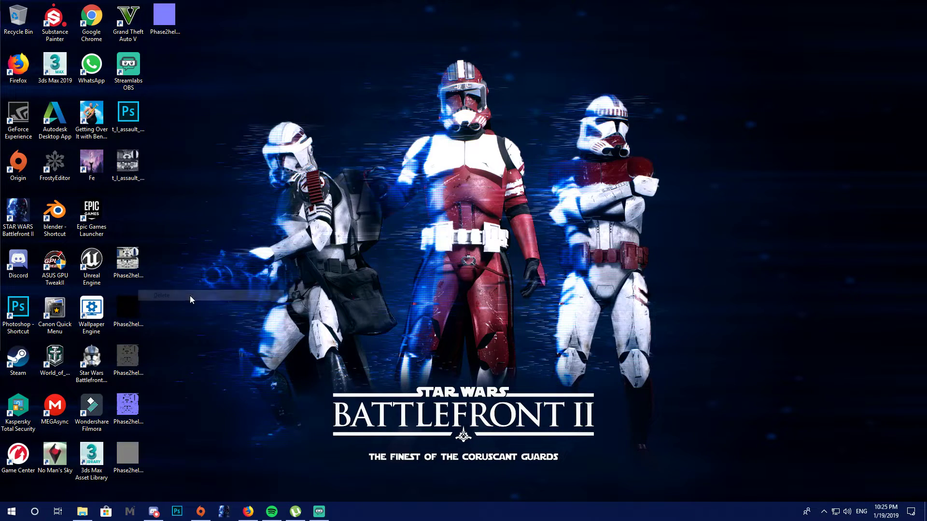
Empty the Recycle Bin, permanently deleting the discarded files
right_click(26, 18)
click(52, 36)
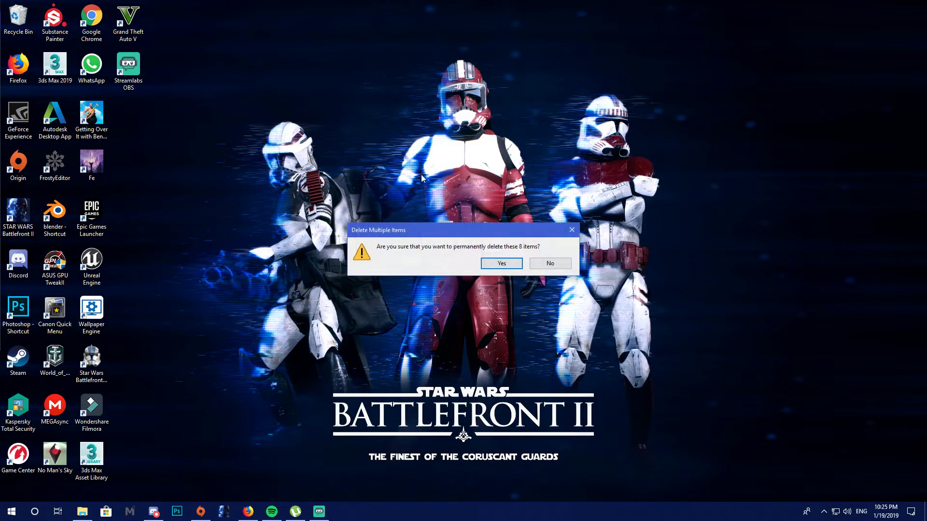
click(502, 261)
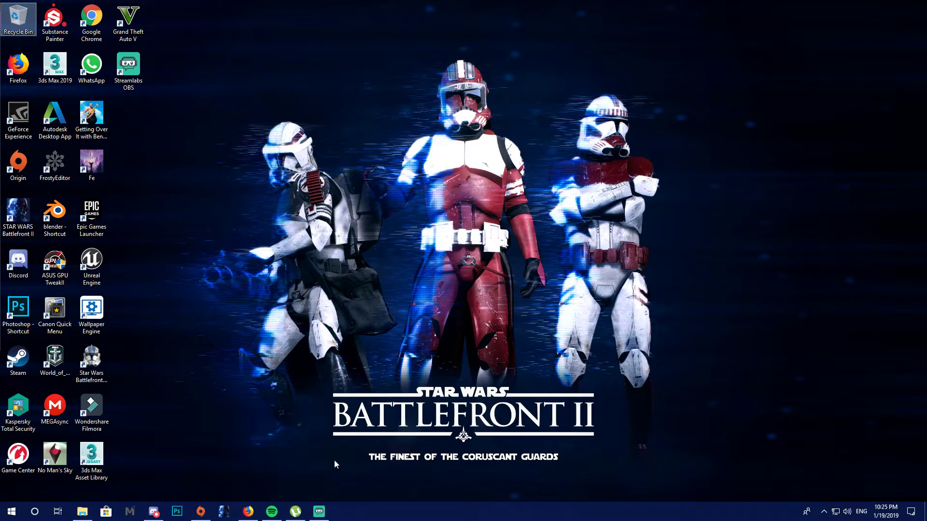
Close Spotify and launch Star Wars Battlefront II from the desktop
mouse_move(272, 512)
click(316, 428)
click(233, 252)
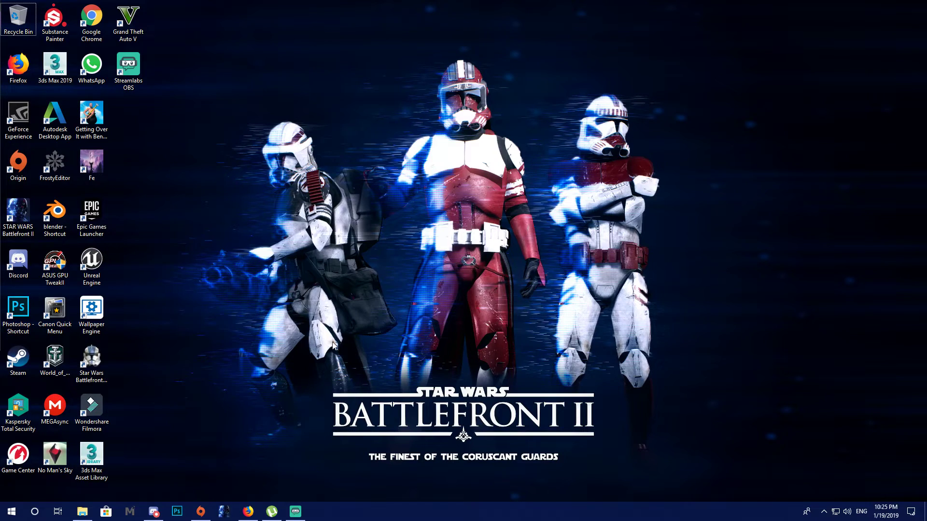
double_click(18, 215)
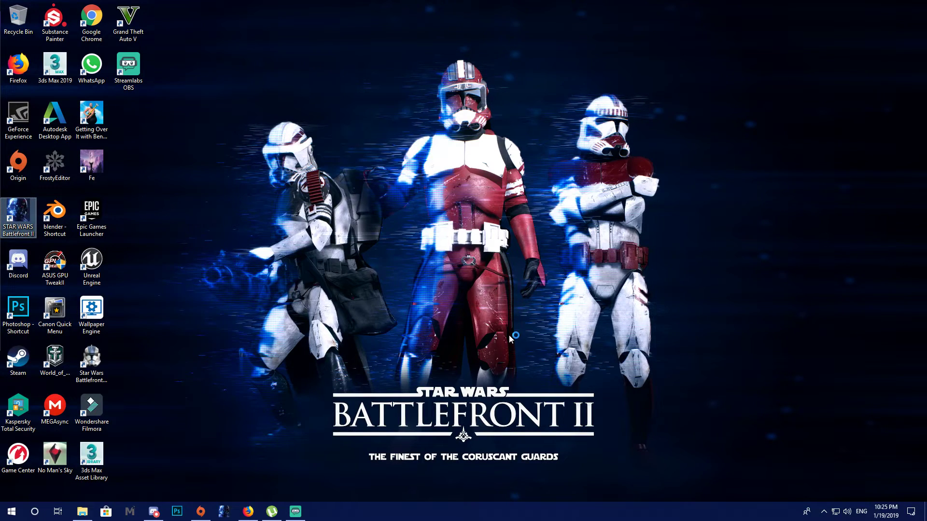